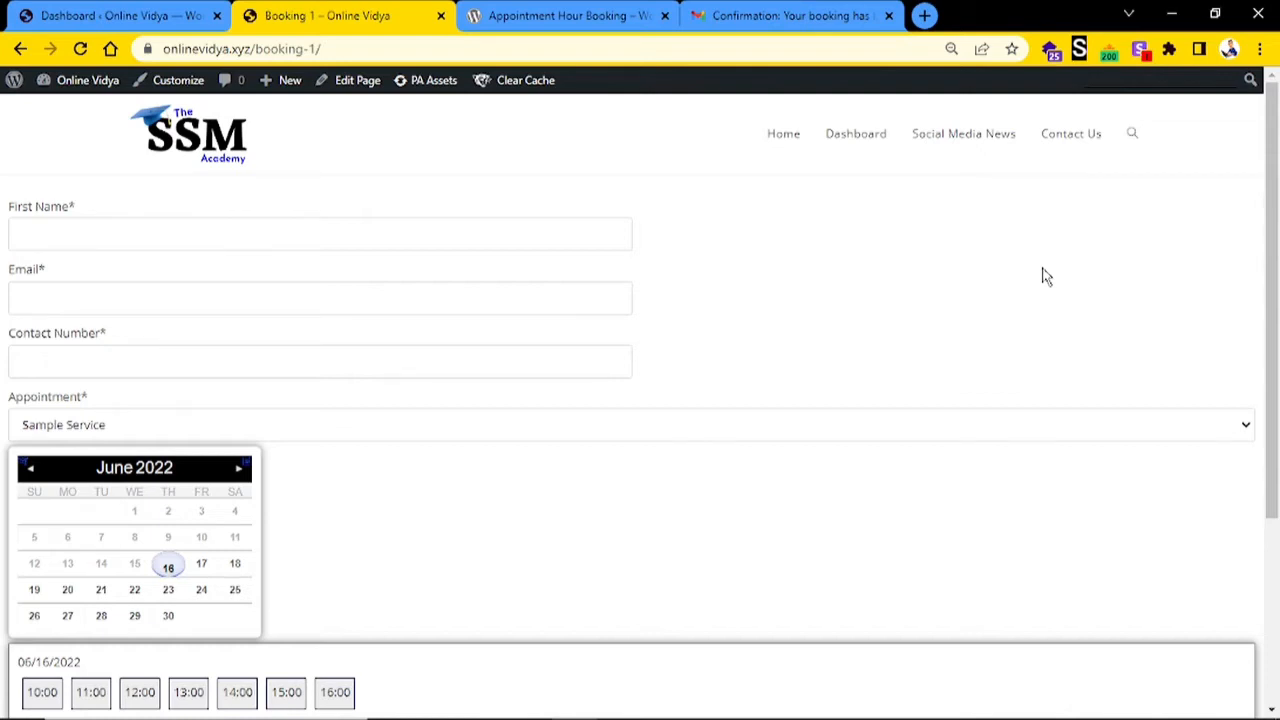
- Examine the booking form on the Booking 1 page, including its contact fields, appointment calendar, time slots and security code
{"action": "scroll", "coordinate": [1054, 323], "scroll_direction": "down", "scroll_amount": 3}
{"action": "scroll", "coordinate": [1054, 328], "scroll_direction": "up", "scroll_amount": 3}
{"action": "scroll", "coordinate": [1052, 328], "scroll_direction": "down", "scroll_amount": 3}
{"action": "scroll", "coordinate": [1048, 330], "scroll_direction": "up", "scroll_amount": 3}
{"action": "scroll", "coordinate": [1046, 335], "scroll_direction": "down", "scroll_amount": 3}
{"action": "scroll", "coordinate": [1046, 335], "scroll_direction": "up", "scroll_amount": 3}
{"action": "scroll", "coordinate": [990, 318], "scroll_direction": "down", "scroll_amount": 3}
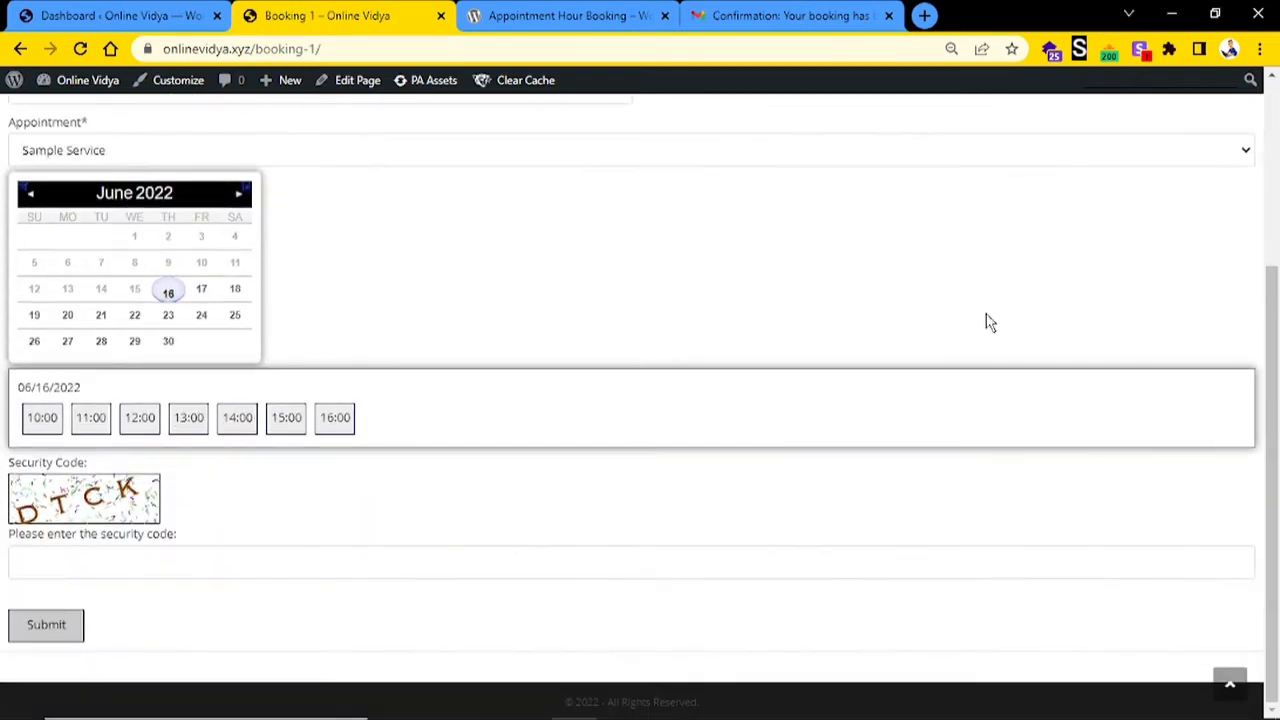
{"action": "scroll", "coordinate": [989, 320], "scroll_direction": "up", "scroll_amount": 3}
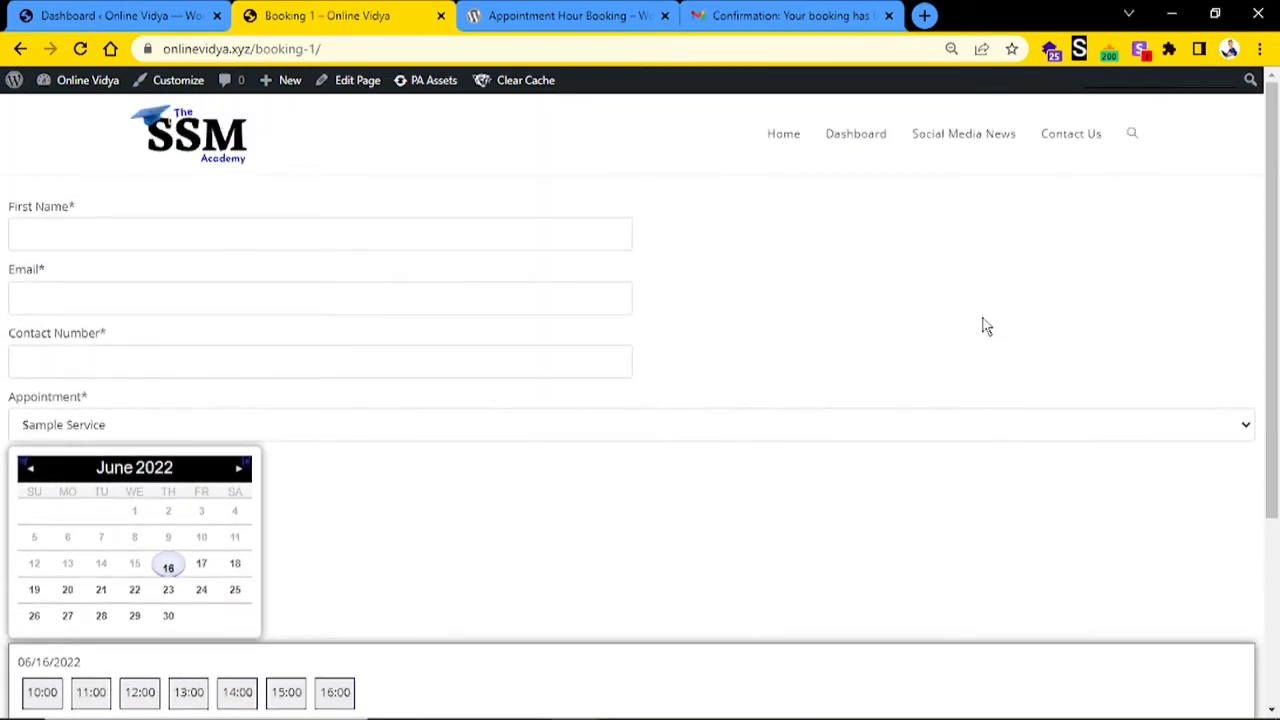
{"action": "scroll", "coordinate": [985, 325], "scroll_direction": "down", "scroll_amount": 2}
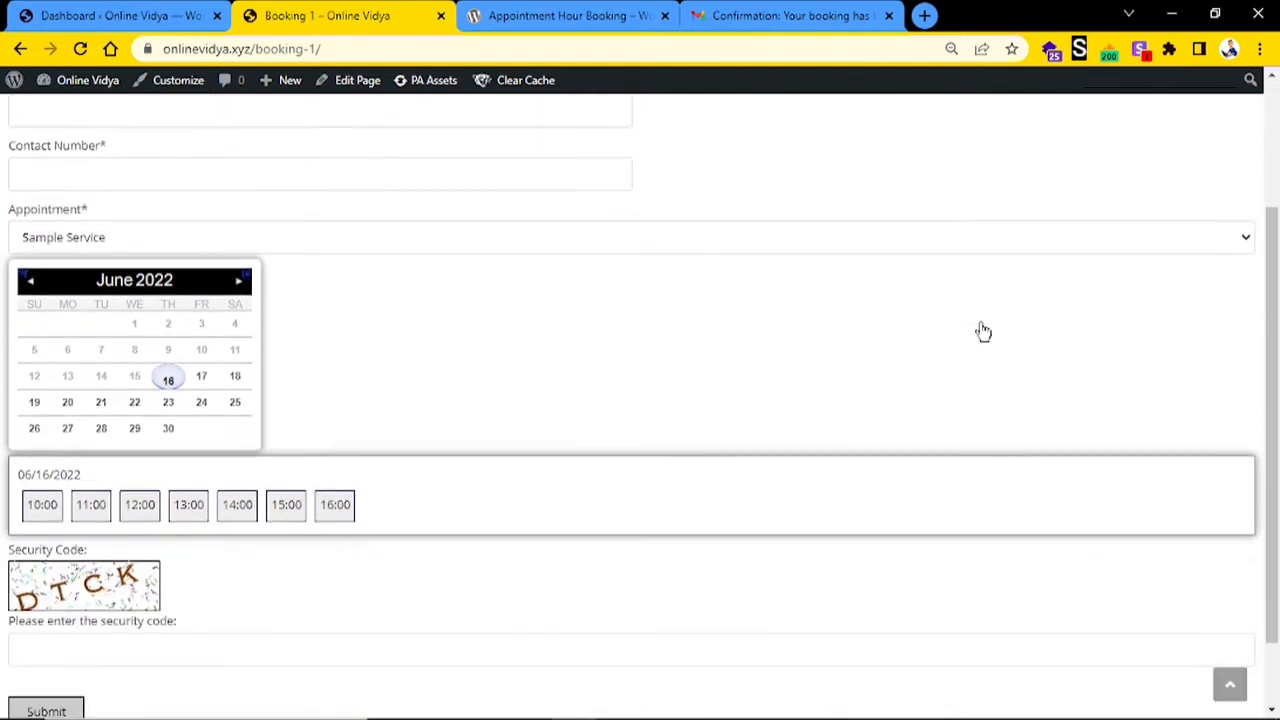
- Review the Appointment Hour Booking plugin's title, description and details on its WordPress.org page
{"action": "left_click", "coordinate": [580, 15]}
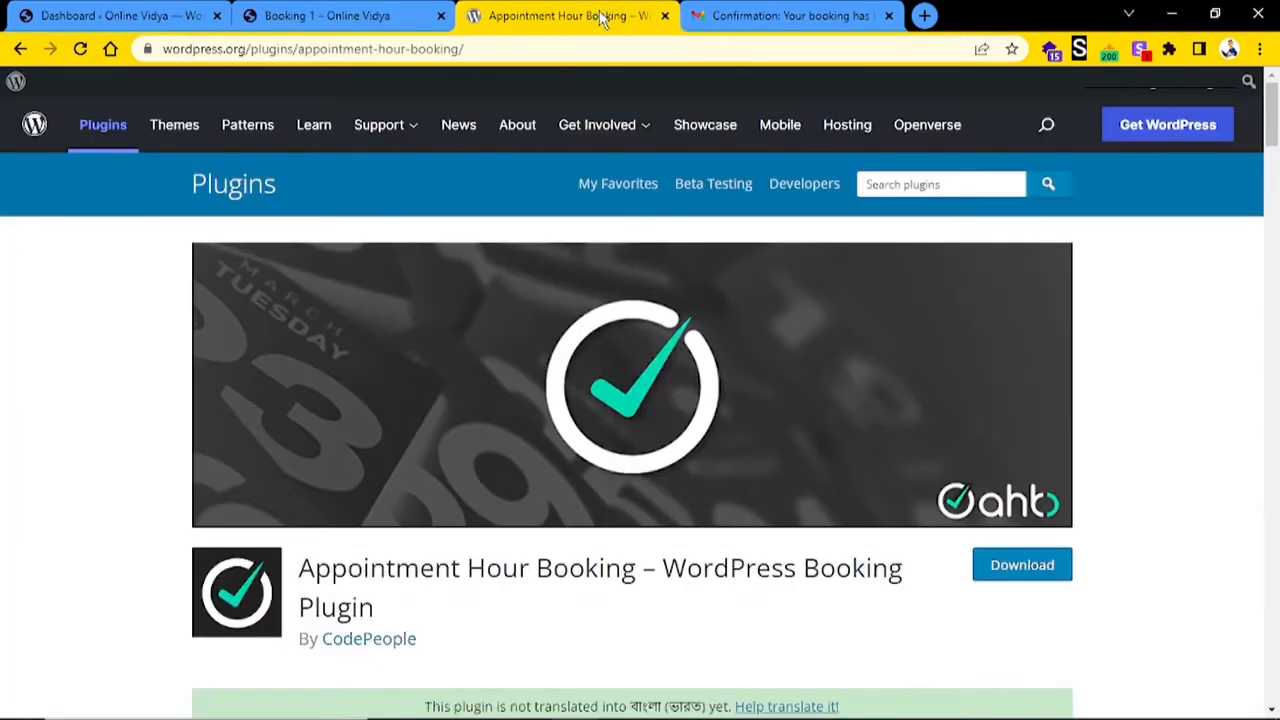
{"action": "triple_click", "coordinate": [573, 565]}
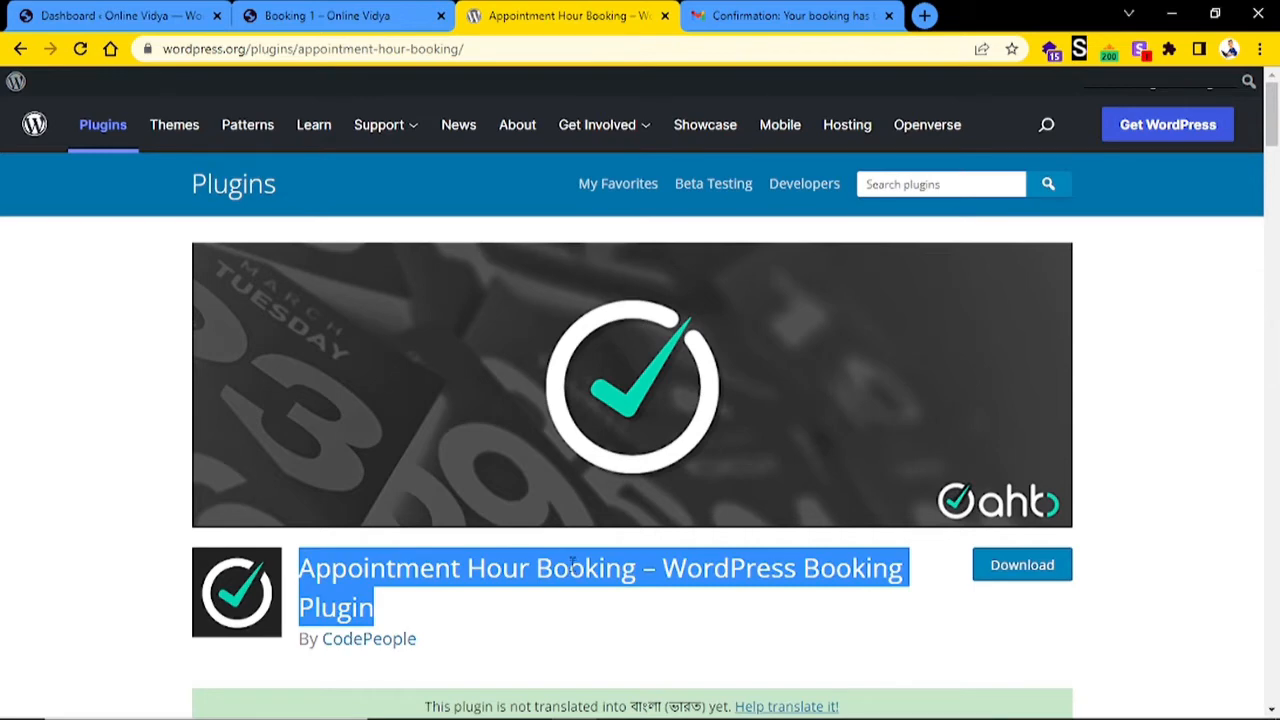
{"action": "scroll", "coordinate": [573, 565], "scroll_direction": "down", "scroll_amount": 3}
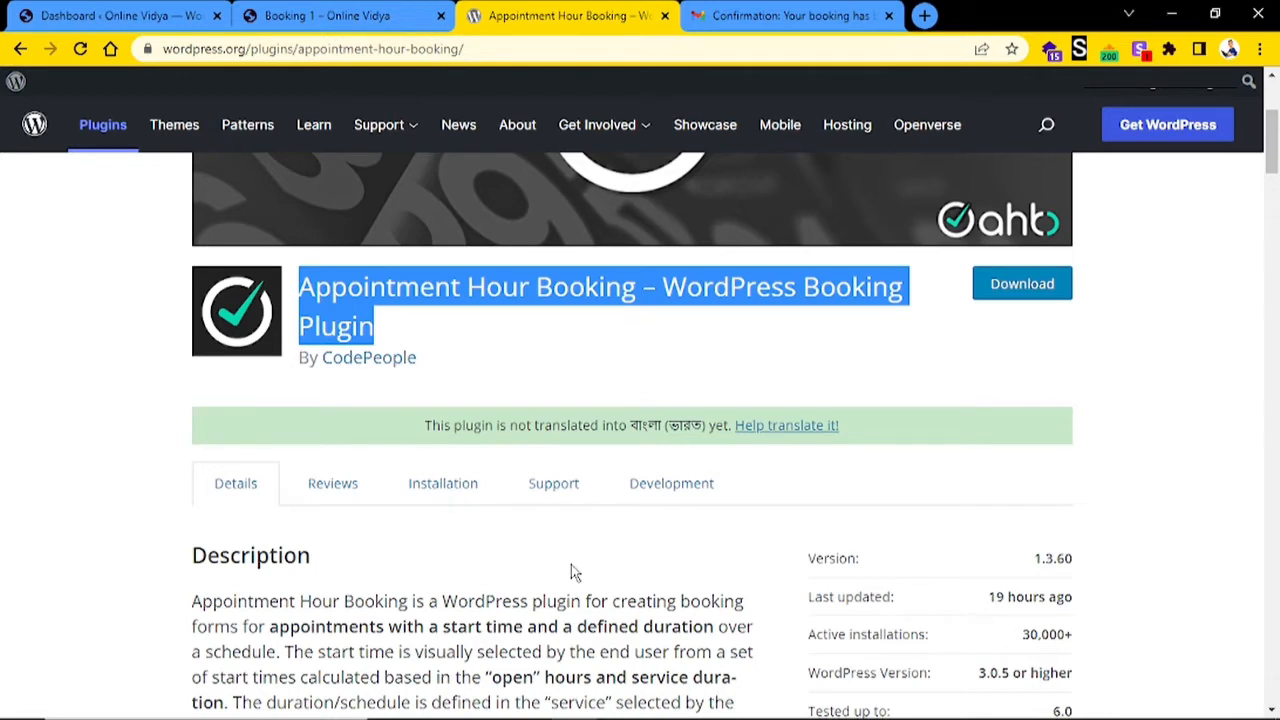
{"action": "scroll", "coordinate": [634, 566], "scroll_direction": "down", "scroll_amount": 1}
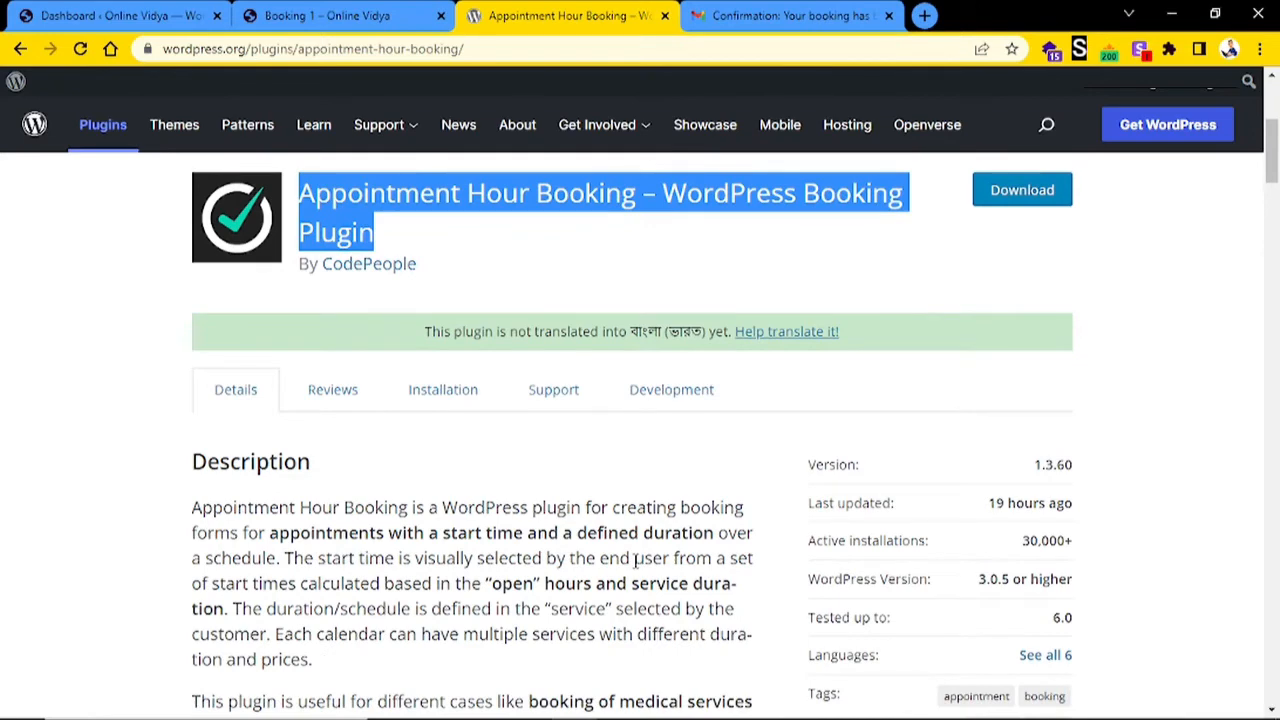
{"action": "scroll", "coordinate": [640, 558], "scroll_direction": "up", "scroll_amount": 4}
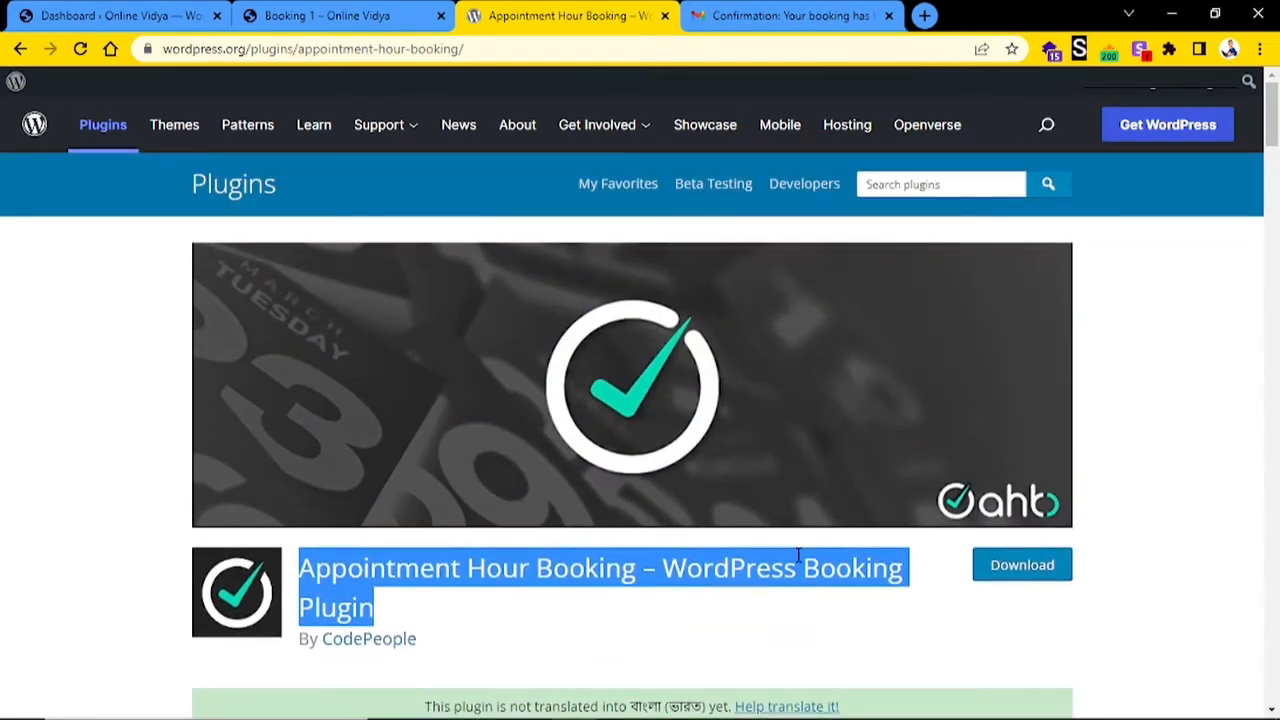
{"action": "left_click", "coordinate": [799, 555]}
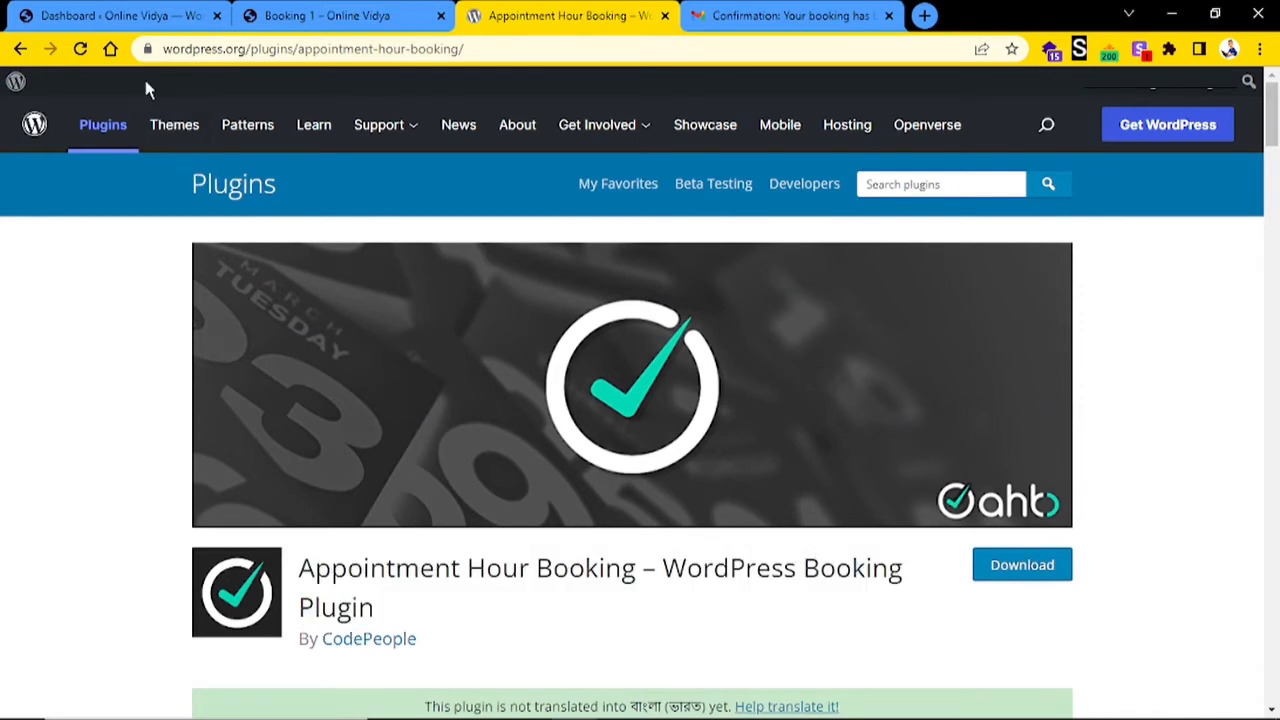
- Search for "appointment" among the plugins that can be added from the site's WordPress dashboard
{"action": "left_click", "coordinate": [128, 16]}
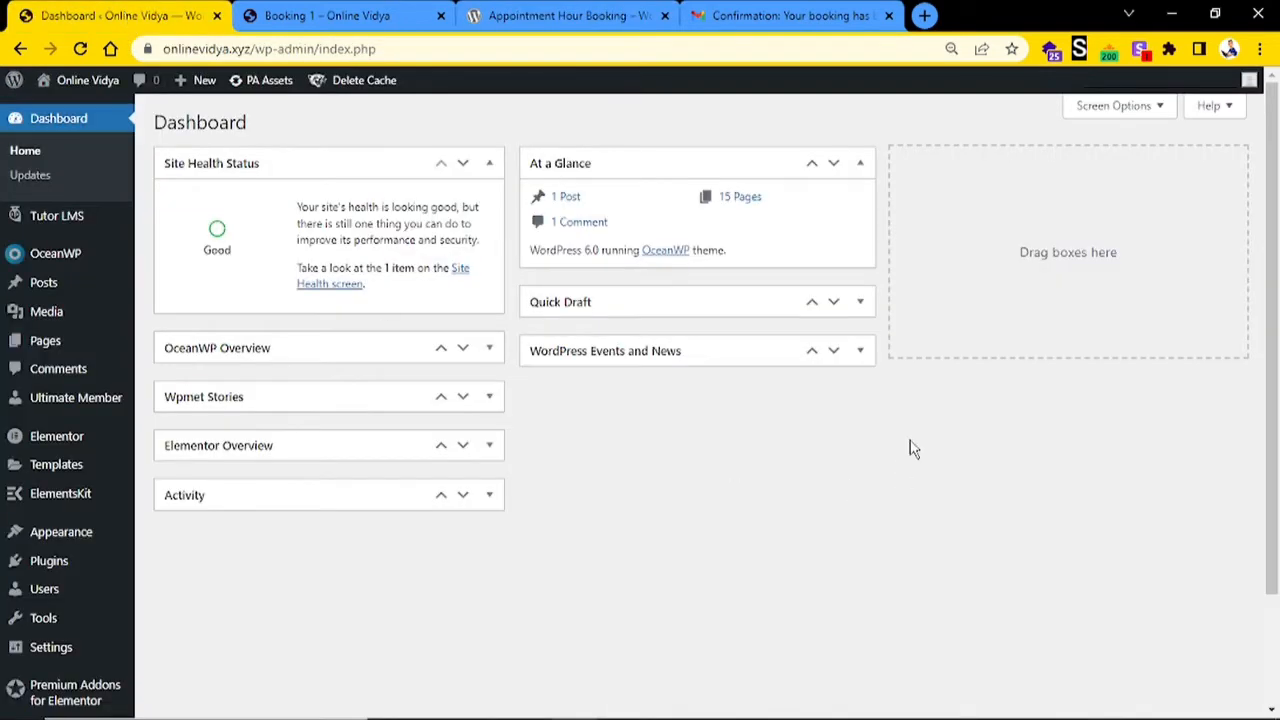
{"action": "mouse_move", "coordinate": [43, 566]}
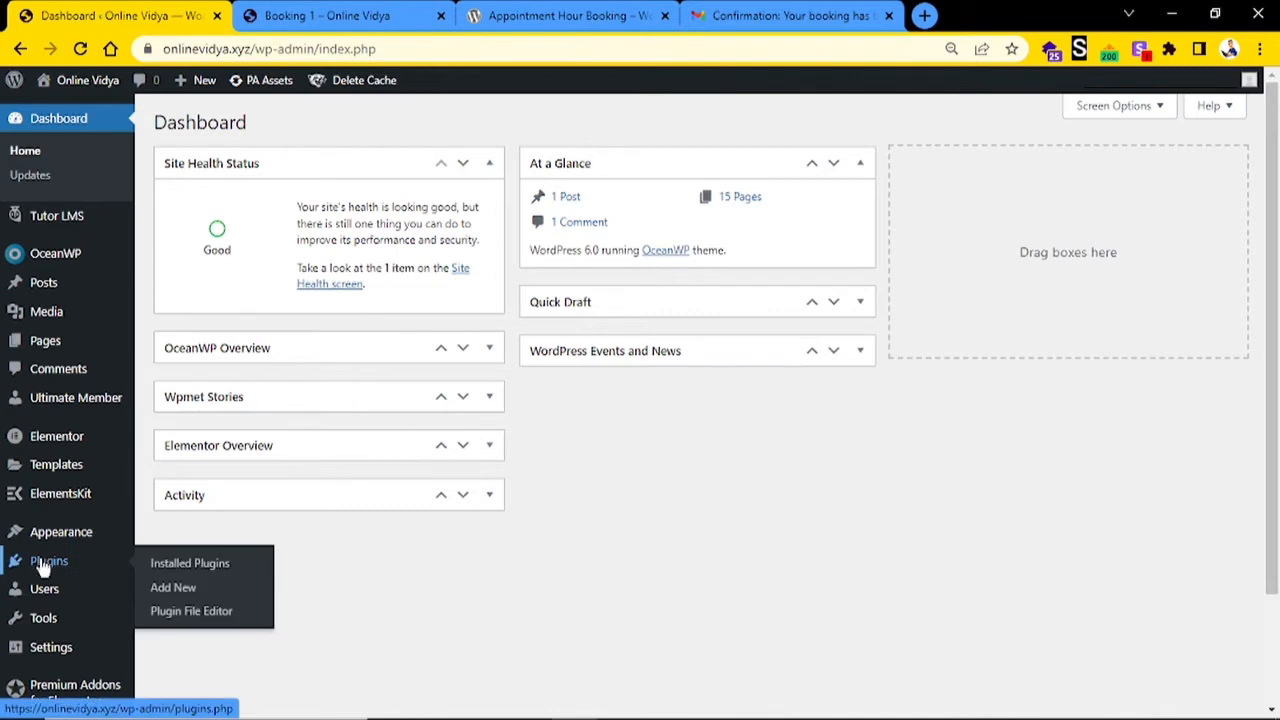
{"action": "left_click", "coordinate": [161, 594]}
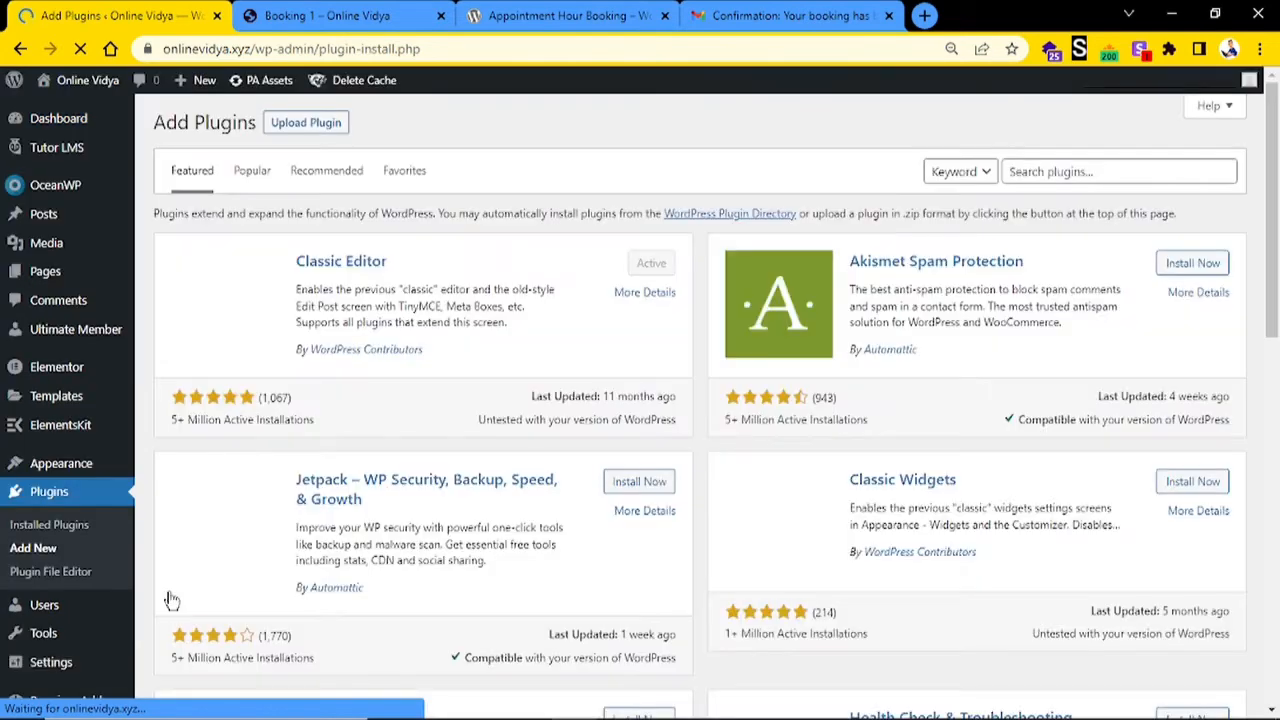
{"action": "left_click", "coordinate": [1071, 171]}
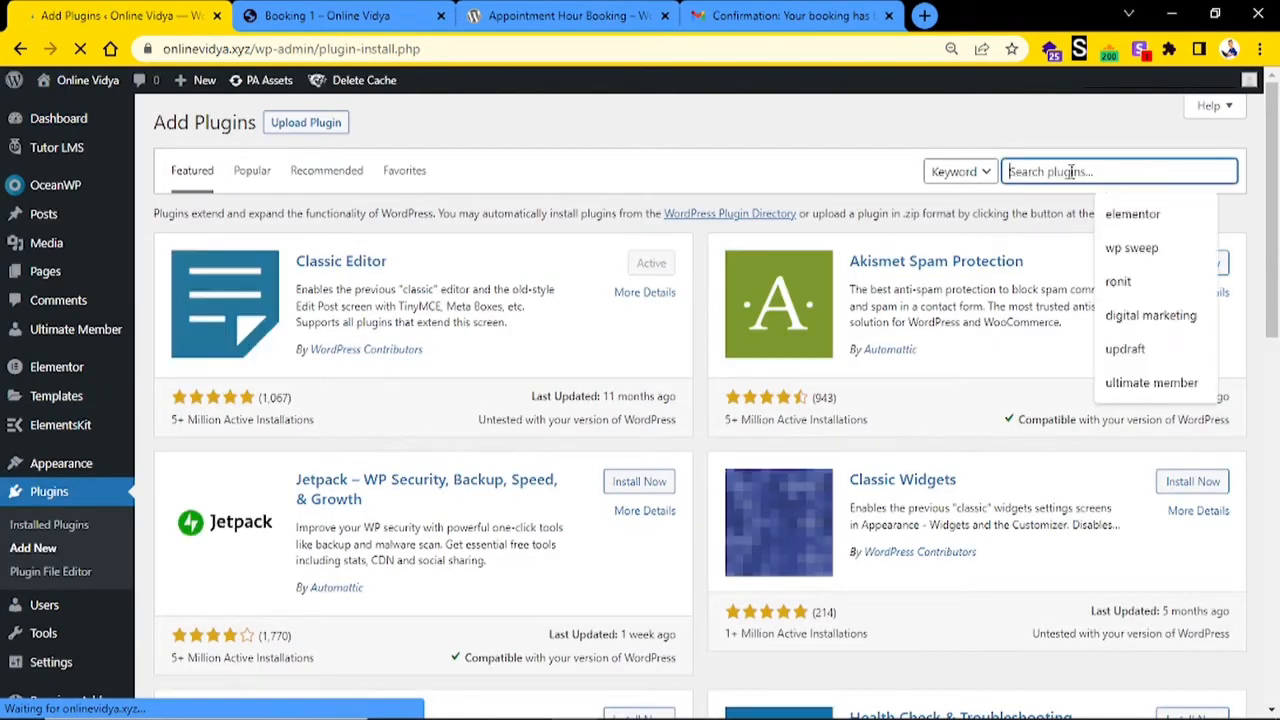
{"action": "type", "text": "appo"}
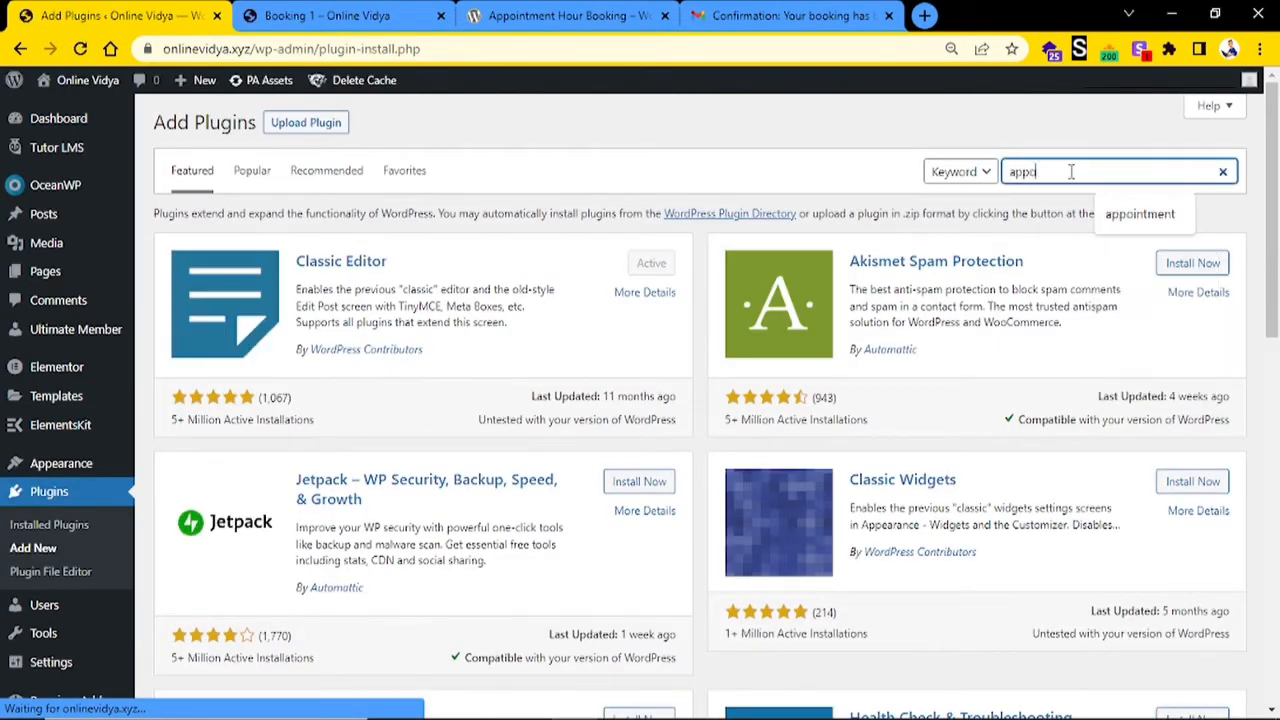
{"action": "type", "text": "intment"}
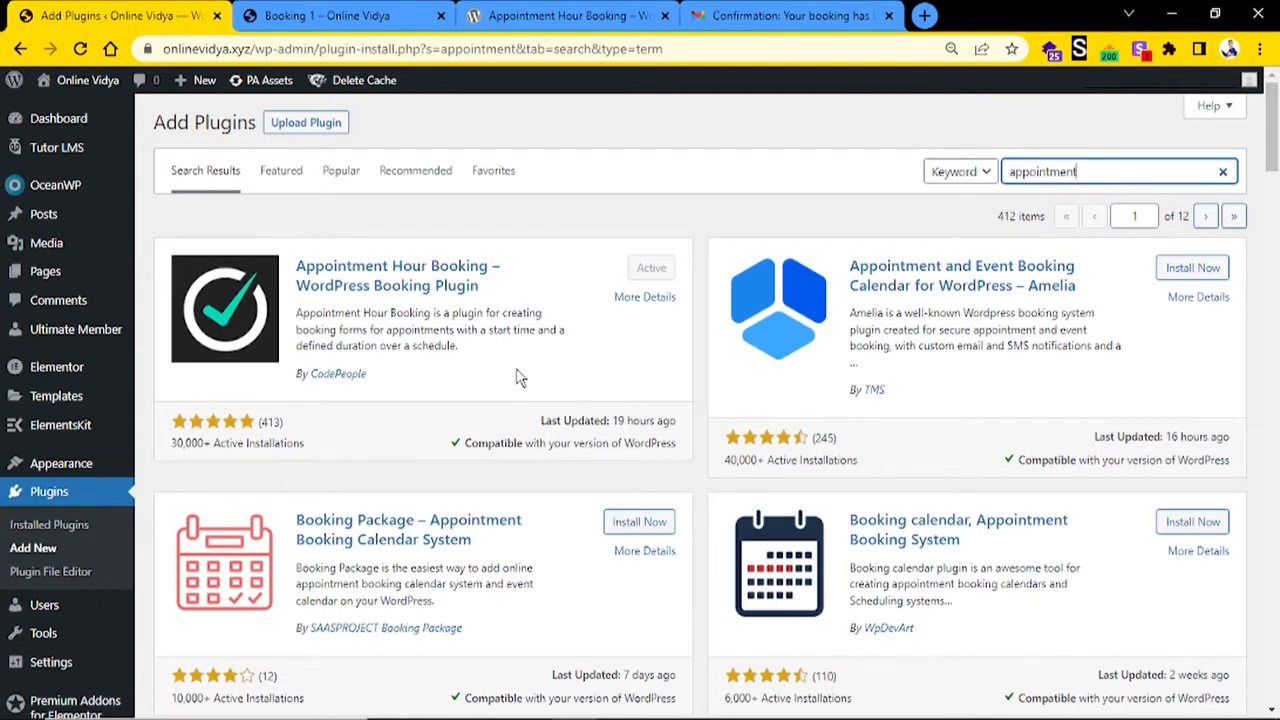
- Open the Appointment Hour Booking plugin's calendars list in the site admin
{"action": "scroll", "coordinate": [45, 420], "scroll_direction": "down", "scroll_amount": 5}
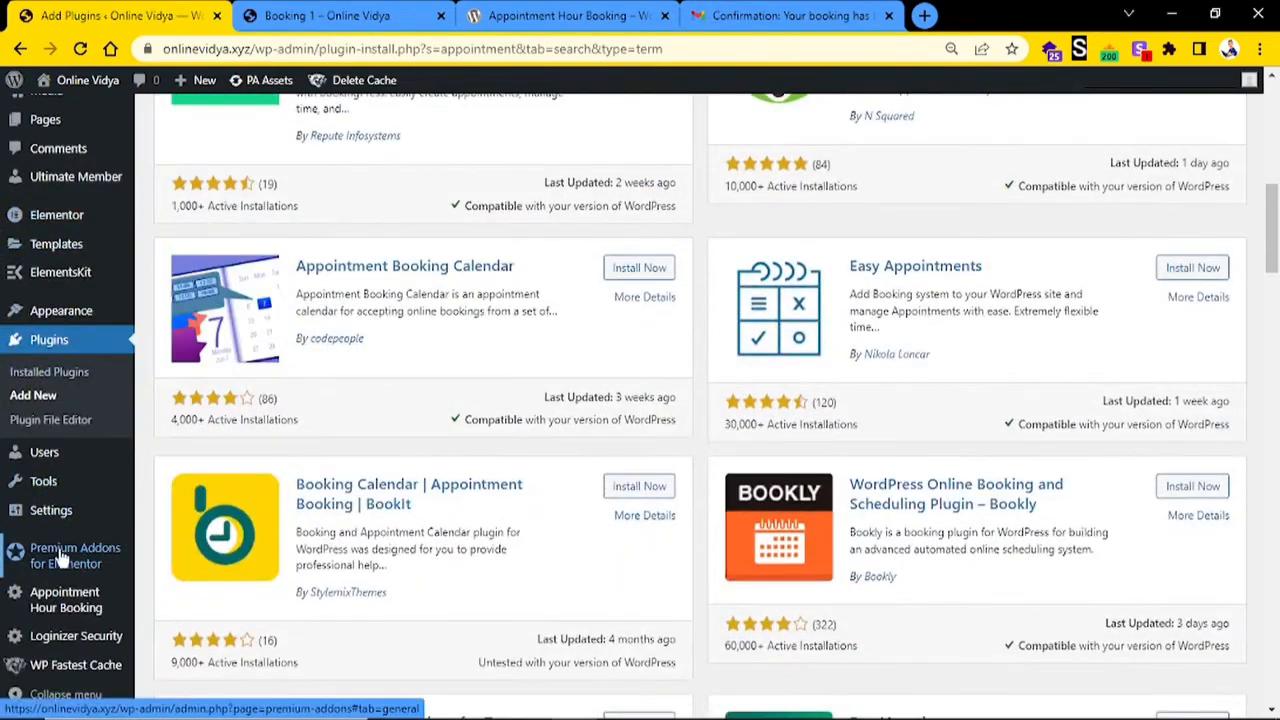
{"action": "mouse_move", "coordinate": [80, 600]}
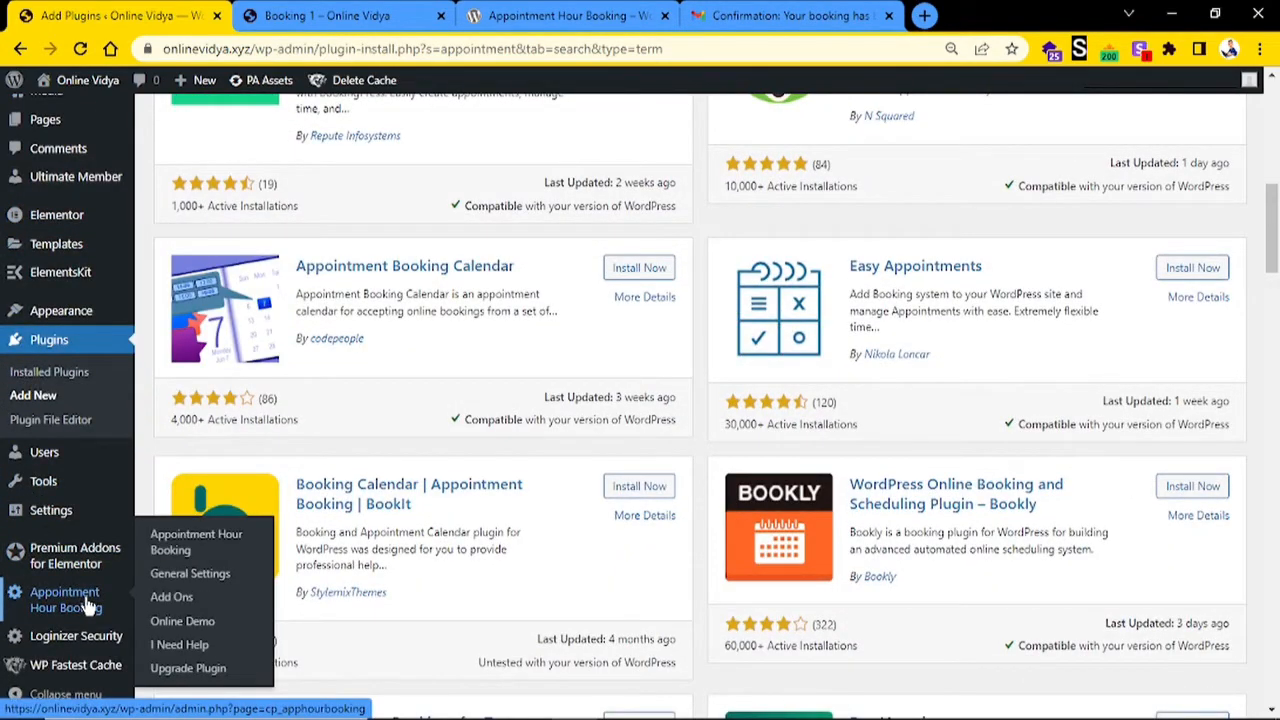
{"action": "left_click", "coordinate": [88, 605]}
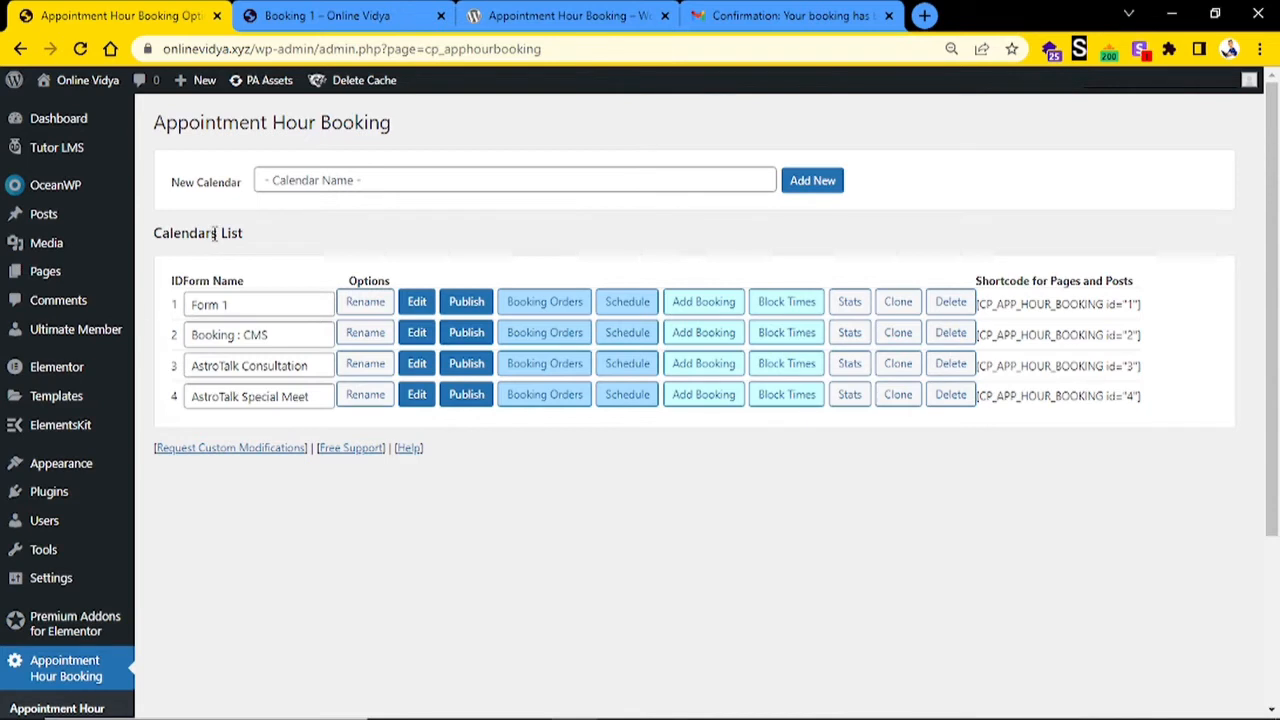
- Create a new booking calendar named "AstroTalk VIP Meet"
{"action": "left_click", "coordinate": [310, 190]}
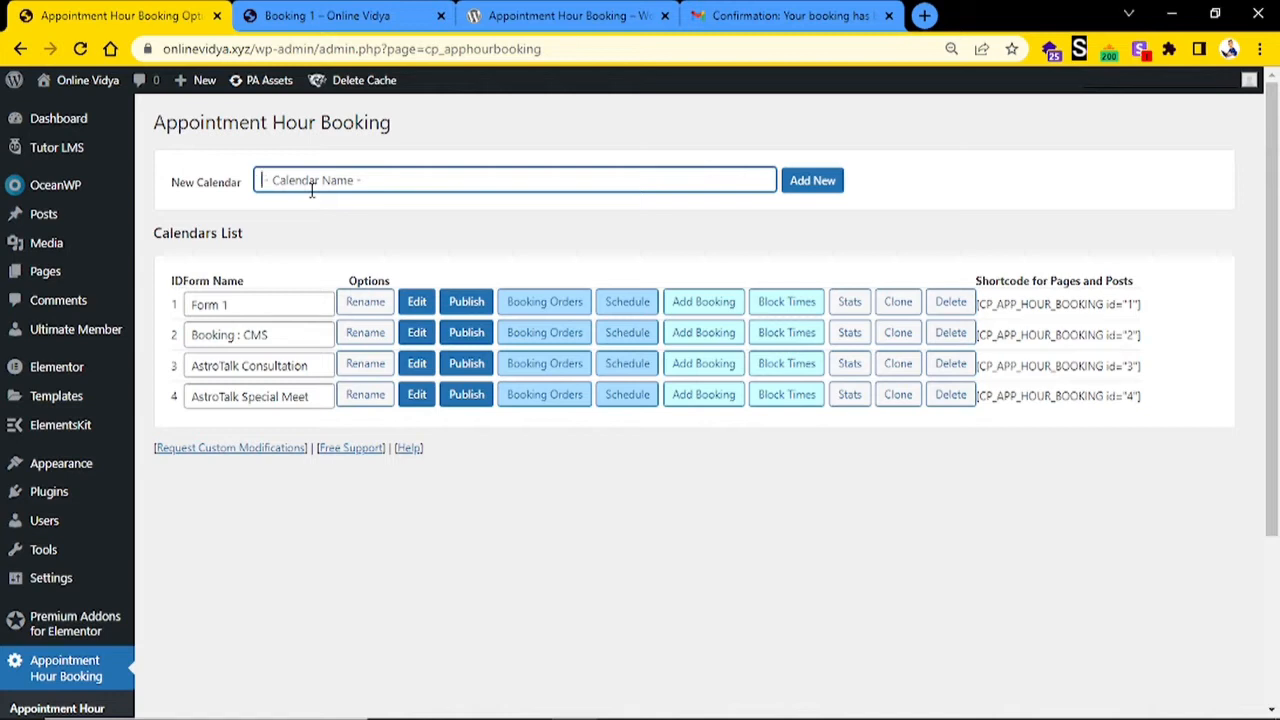
{"action": "type", "text": "AstroTalk Spec"}
{"action": "key", "text": "BackSpace"}
{"action": "key", "text": "BackSpace"}
{"action": "key", "text": "BackSpace"}
{"action": "key", "text": "BackSpace"}
{"action": "type", "text": "VIP Meet"}
{"action": "left_click", "coordinate": [816, 182]}
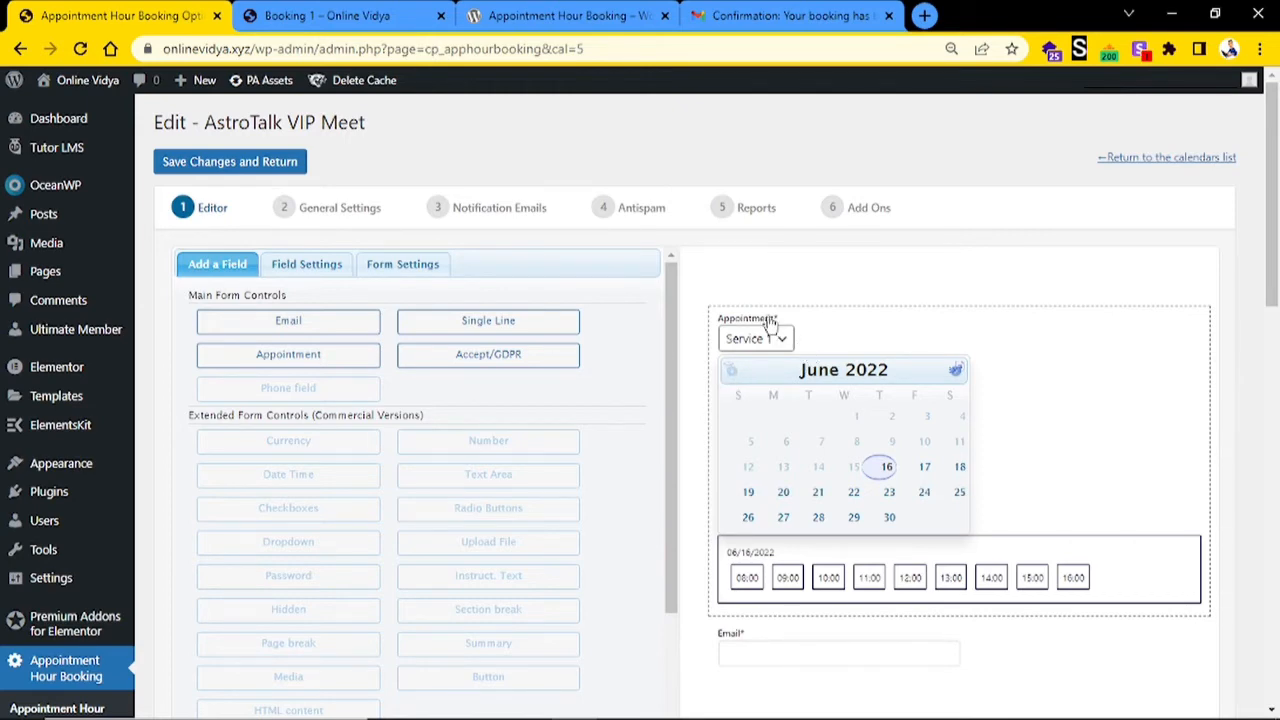
- Delete the default Email field below the appointment time slots in the form
{"action": "scroll", "coordinate": [817, 366], "scroll_direction": "down", "scroll_amount": 2}
{"action": "scroll", "coordinate": [817, 366], "scroll_direction": "down", "scroll_amount": 1}
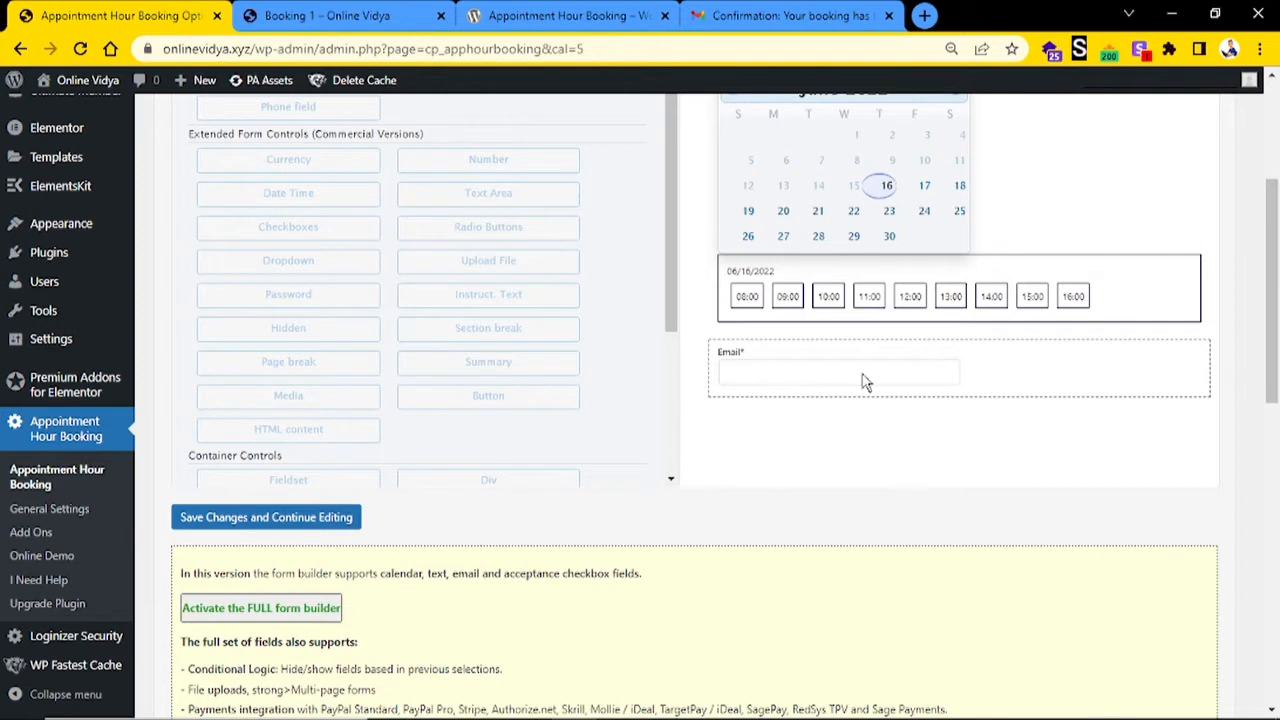
{"action": "left_click", "coordinate": [996, 374]}
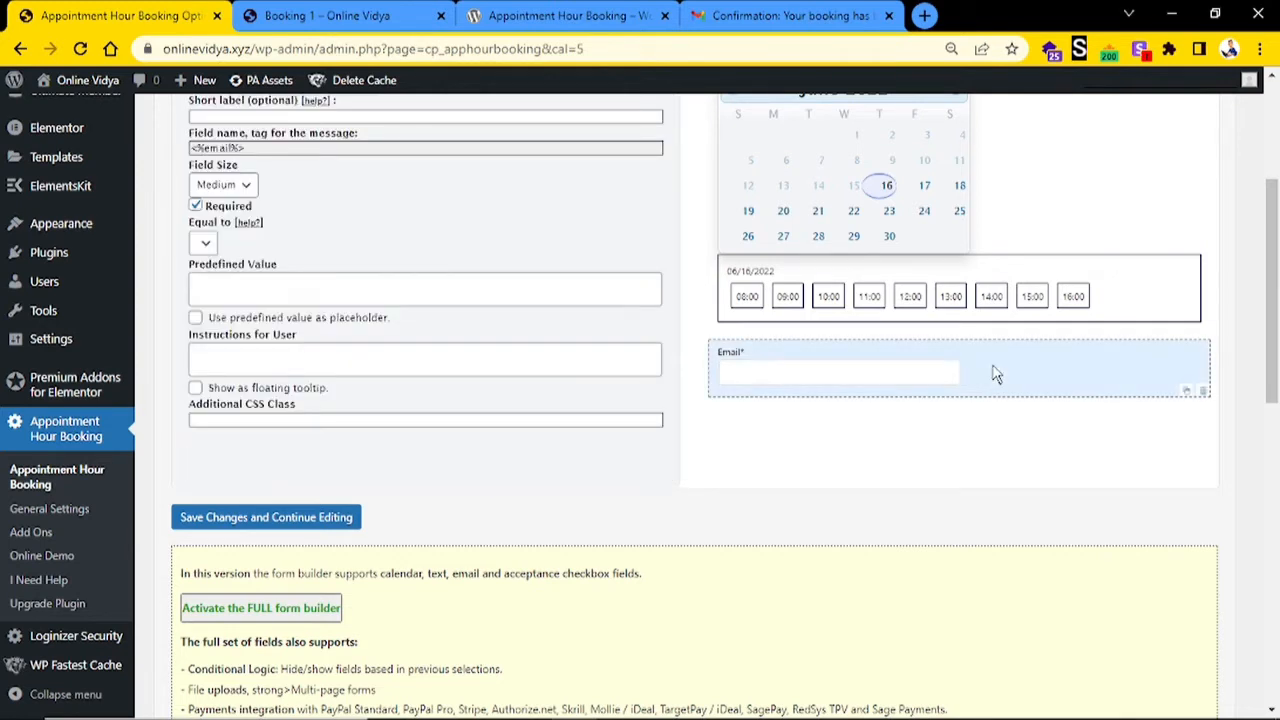
{"action": "left_click", "coordinate": [1205, 393]}
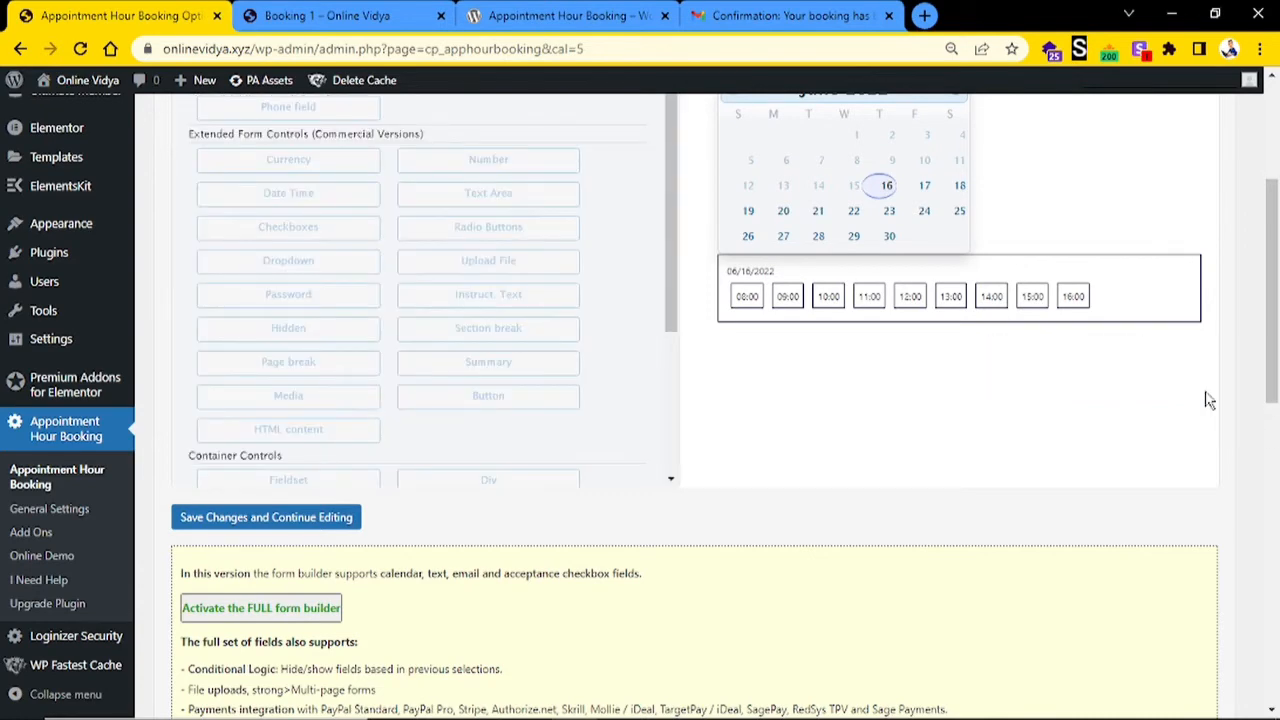
- Examine the form layout, the form settings and the Appointment field's settings
{"action": "scroll", "coordinate": [1208, 400], "scroll_direction": "up", "scroll_amount": 3}
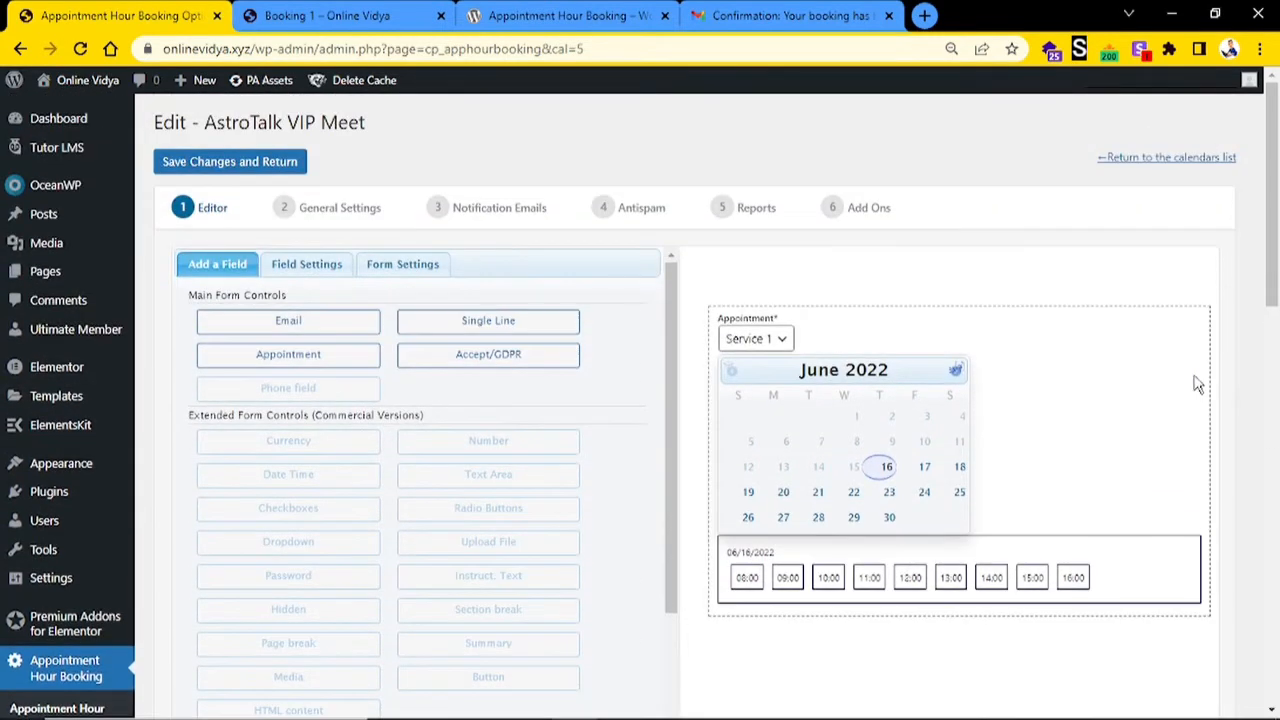
{"action": "scroll", "coordinate": [1198, 385], "scroll_direction": "down", "scroll_amount": 3}
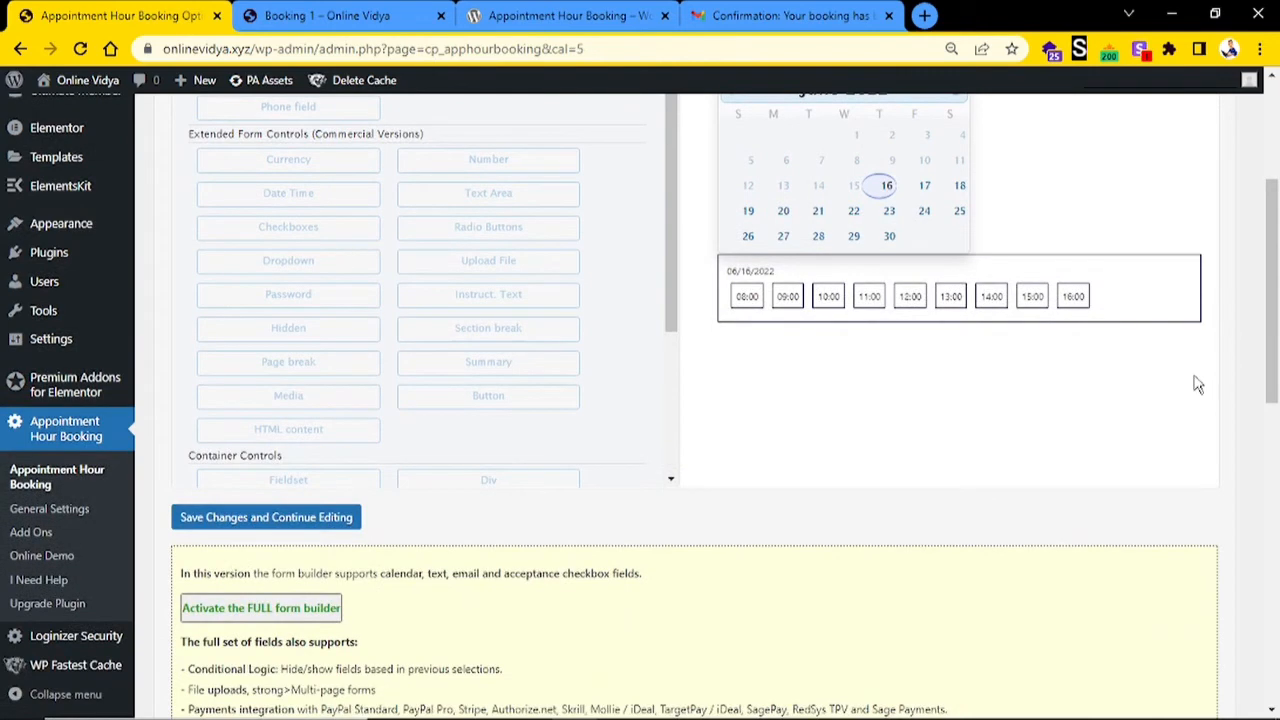
{"action": "scroll", "coordinate": [1190, 375], "scroll_direction": "down", "scroll_amount": 1}
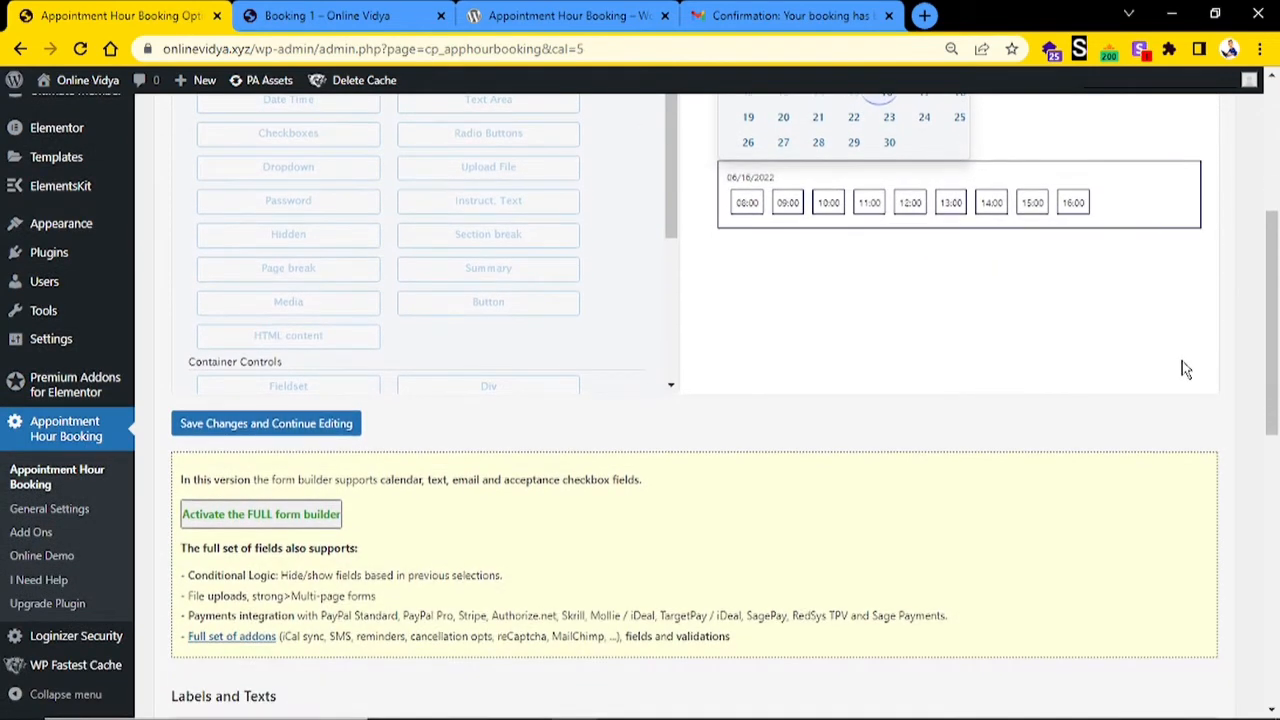
{"action": "scroll", "coordinate": [1184, 369], "scroll_direction": "up", "scroll_amount": 4}
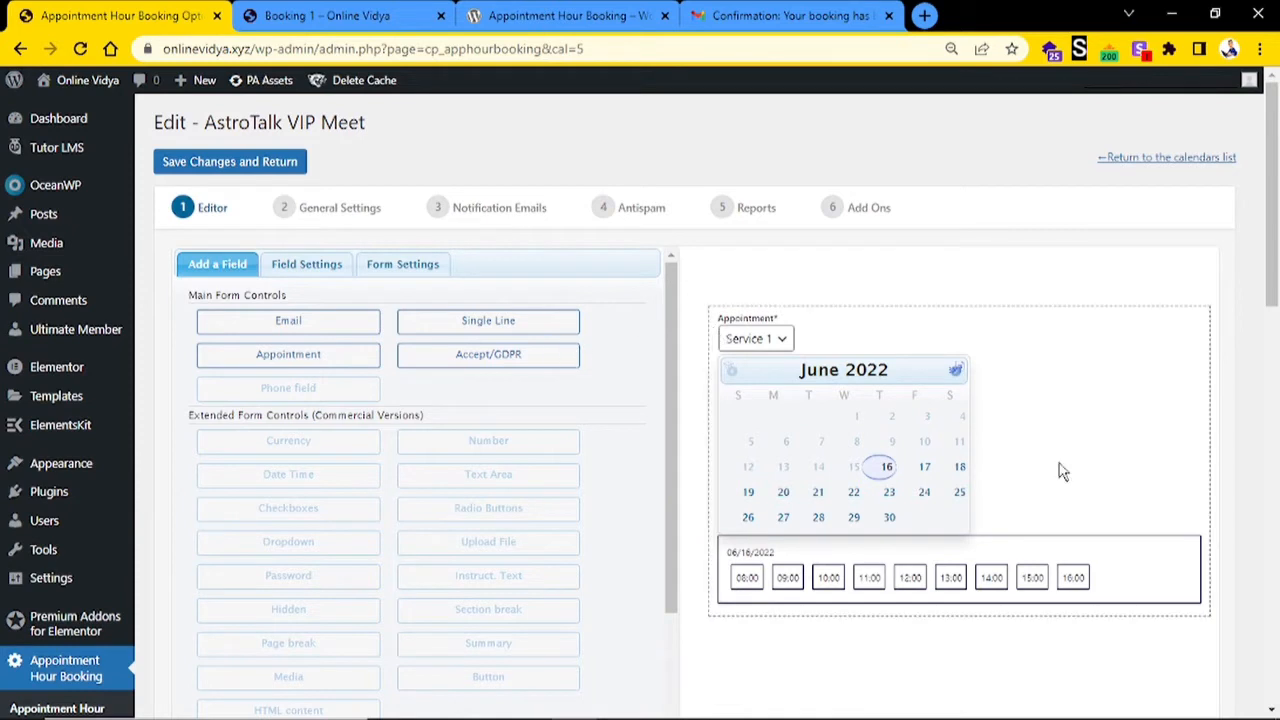
{"action": "right_click", "coordinate": [960, 468]}
{"action": "left_click", "coordinate": [1058, 297]}
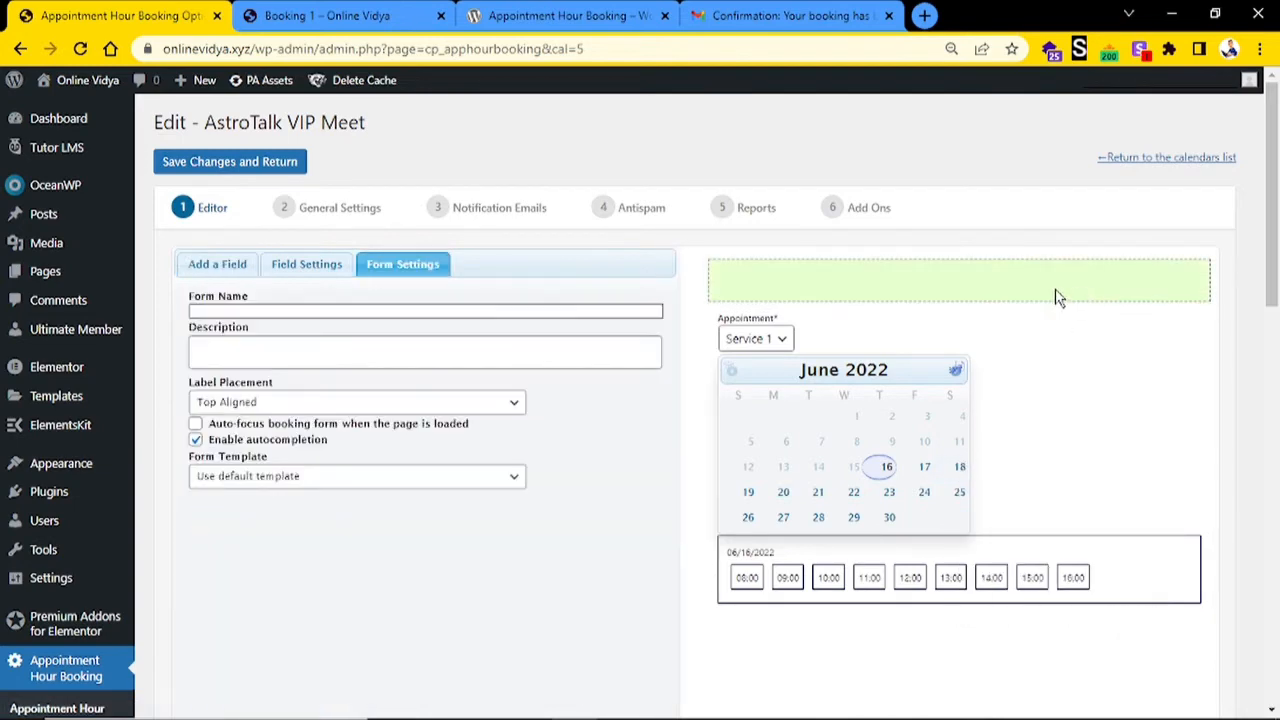
{"action": "left_click", "coordinate": [989, 339]}
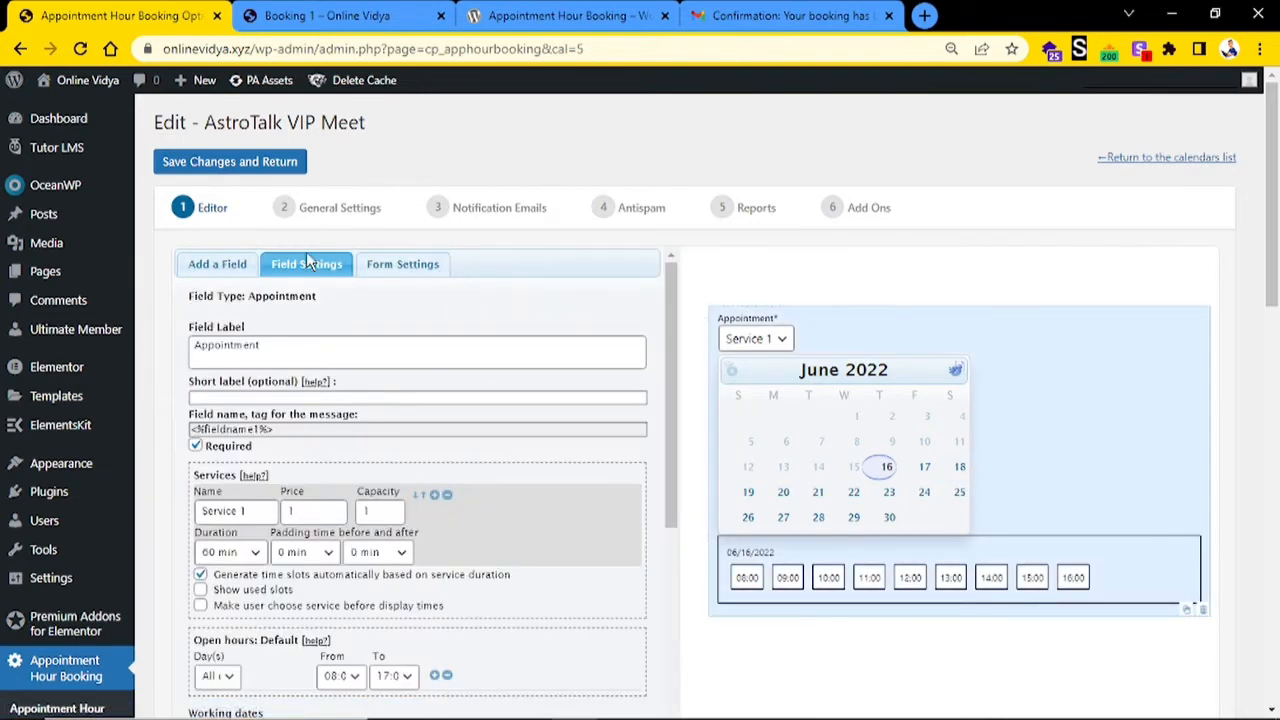
- Add a Single Line field to the booking form
{"action": "left_click", "coordinate": [212, 264]}
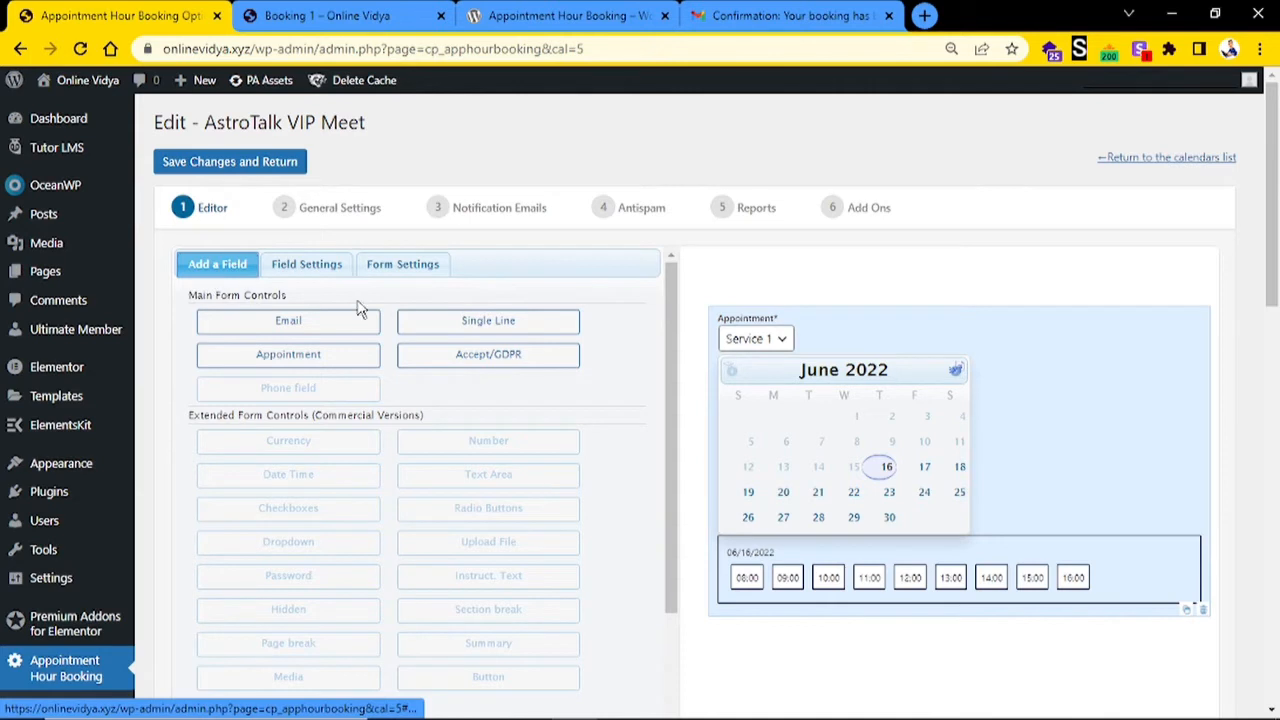
{"action": "left_click", "coordinate": [490, 322]}
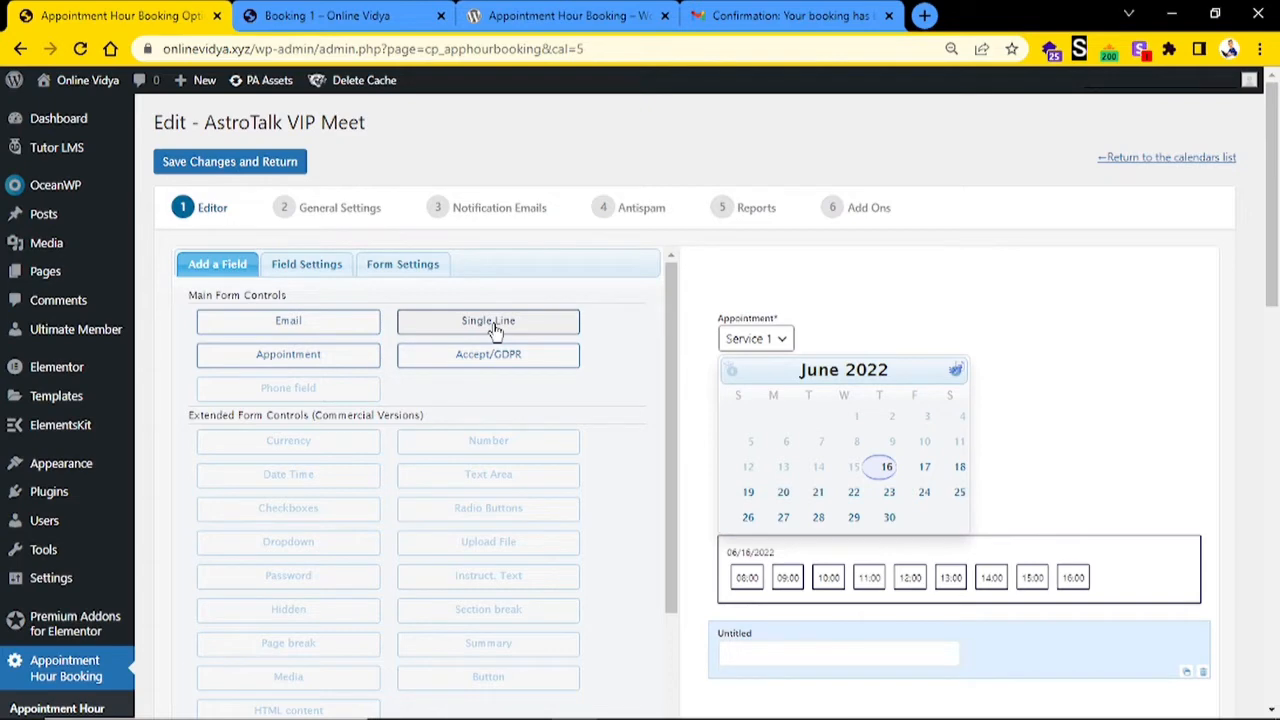
{"action": "scroll", "coordinate": [806, 366], "scroll_direction": "down", "scroll_amount": 3}
{"action": "scroll", "coordinate": [535, 210], "scroll_direction": "up", "scroll_amount": 2}
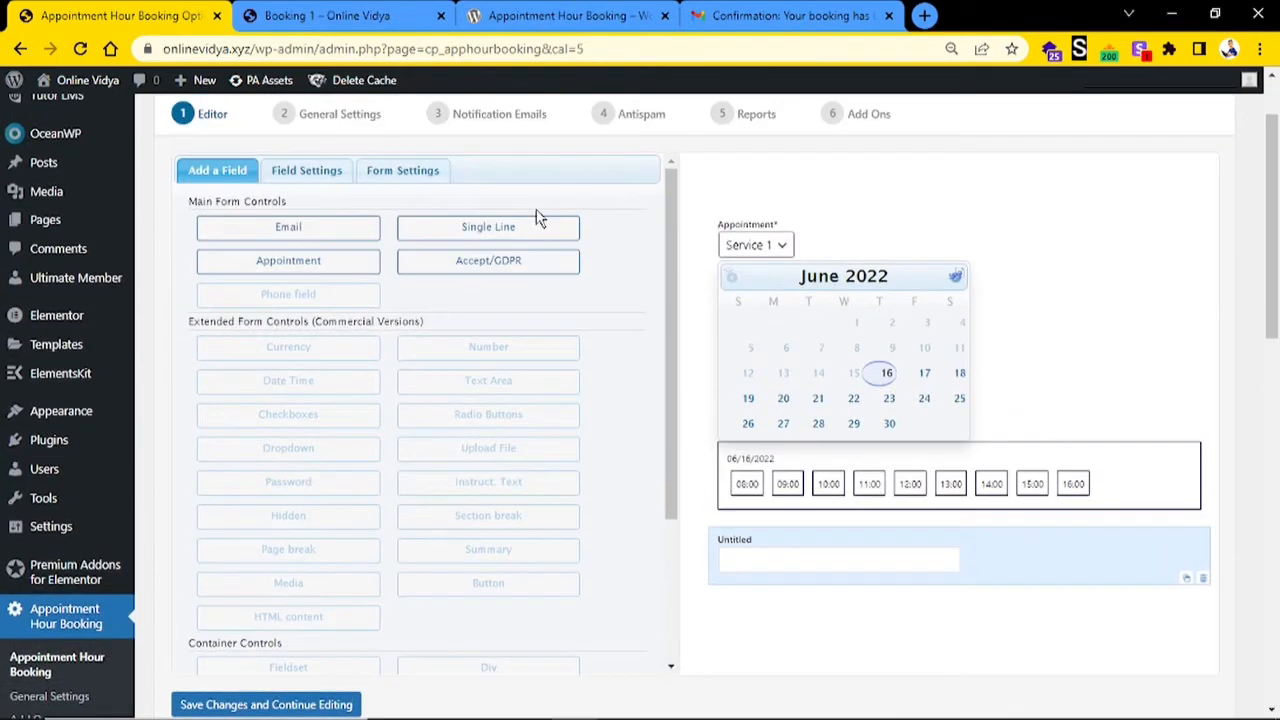
{"action": "scroll", "coordinate": [610, 310], "scroll_direction": "down", "scroll_amount": 2}
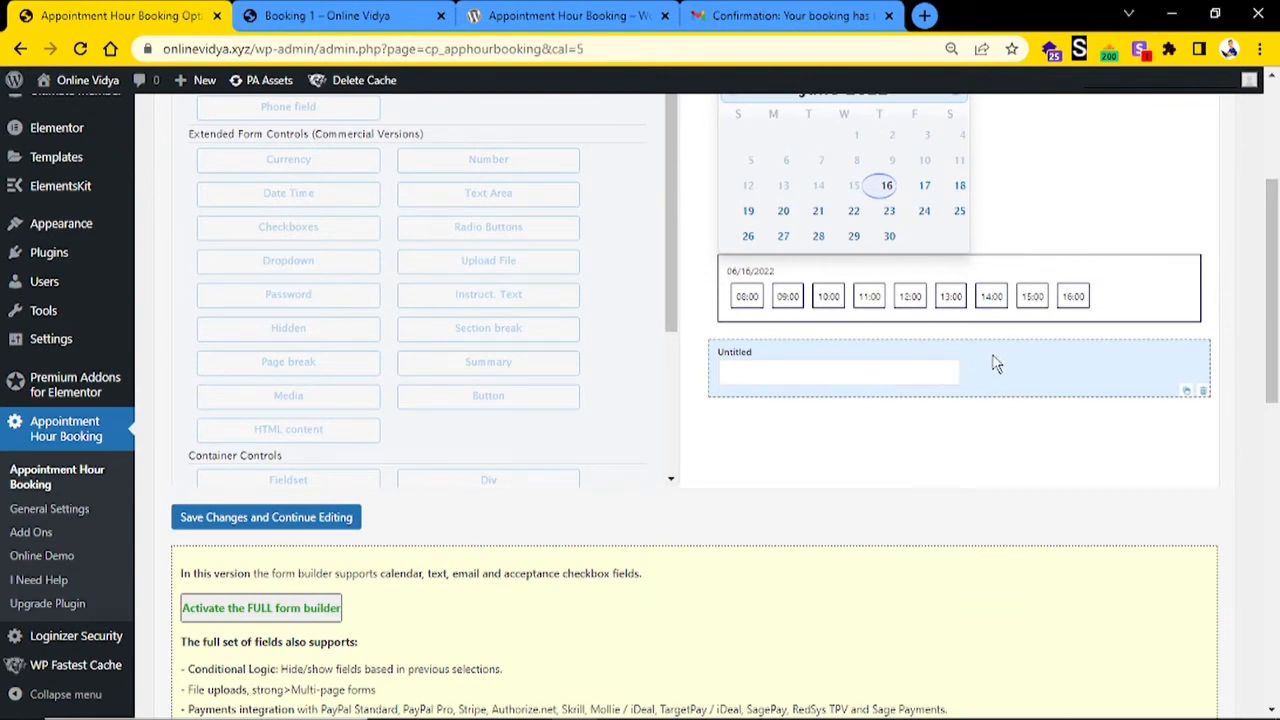
- Move the untitled single-line field above the Appointment field and open its field settings
{"action": "left_click_drag", "start_coordinate": [994, 363], "coordinate": [1000, 297]}
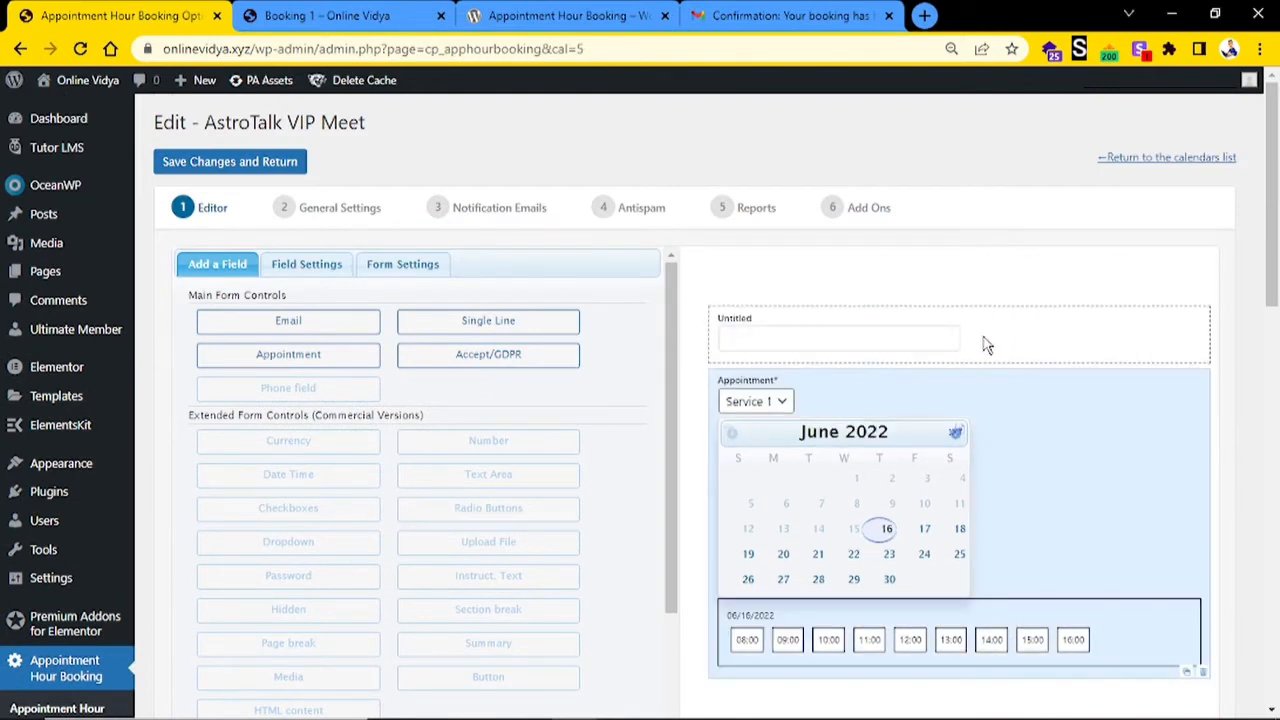
{"action": "left_click", "coordinate": [986, 340]}
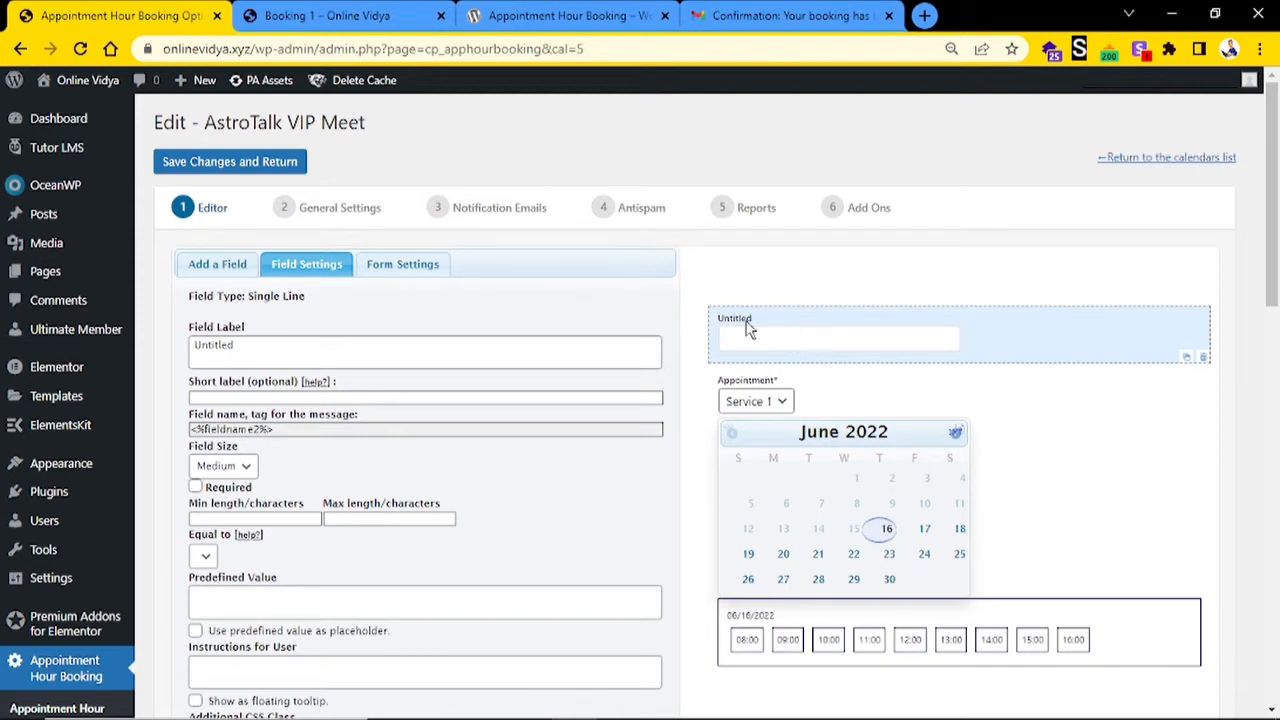
- Label the untitled single-line field Full Name and make it required
{"action": "double_click", "coordinate": [230, 349]}
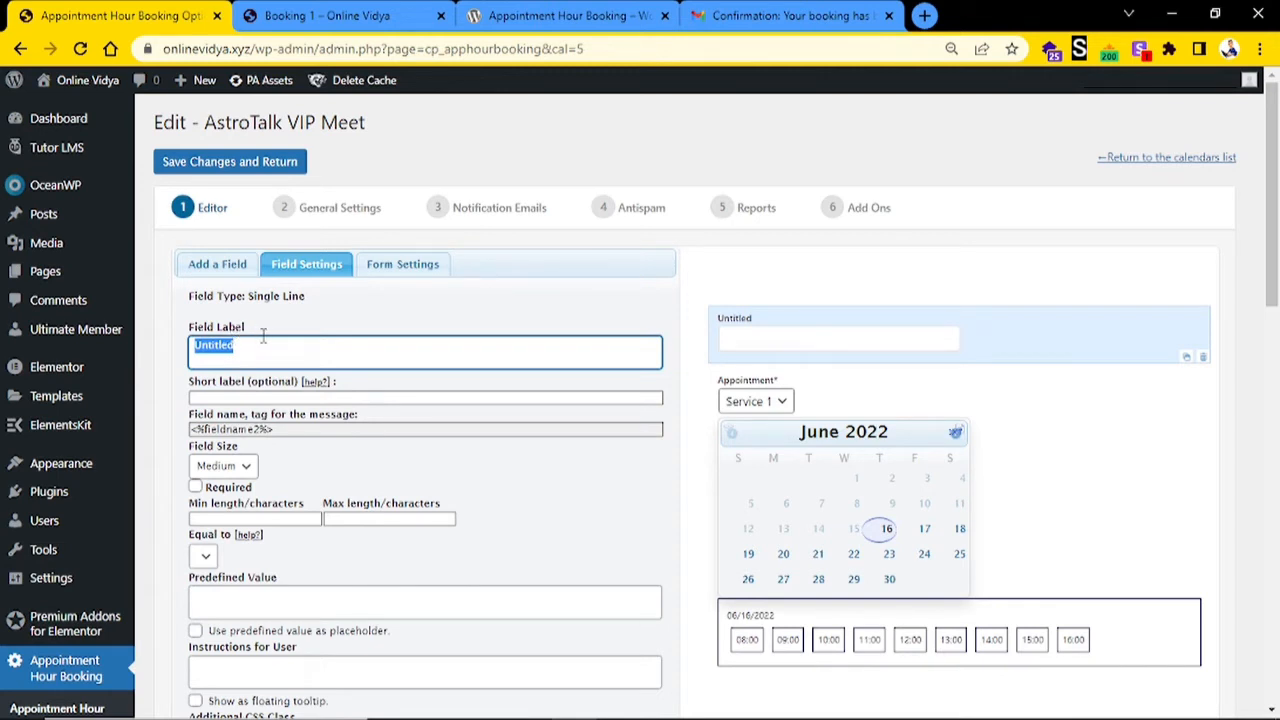
{"action": "type", "text": "F"}
{"action": "type", "text": "irst"}
{"action": "key", "text": "BackSpace"}
{"action": "key", "text": "BackSpace"}
{"action": "key", "text": "BackSpace"}
{"action": "key", "text": "BackSpace"}
{"action": "type", "text": "ull Name"}
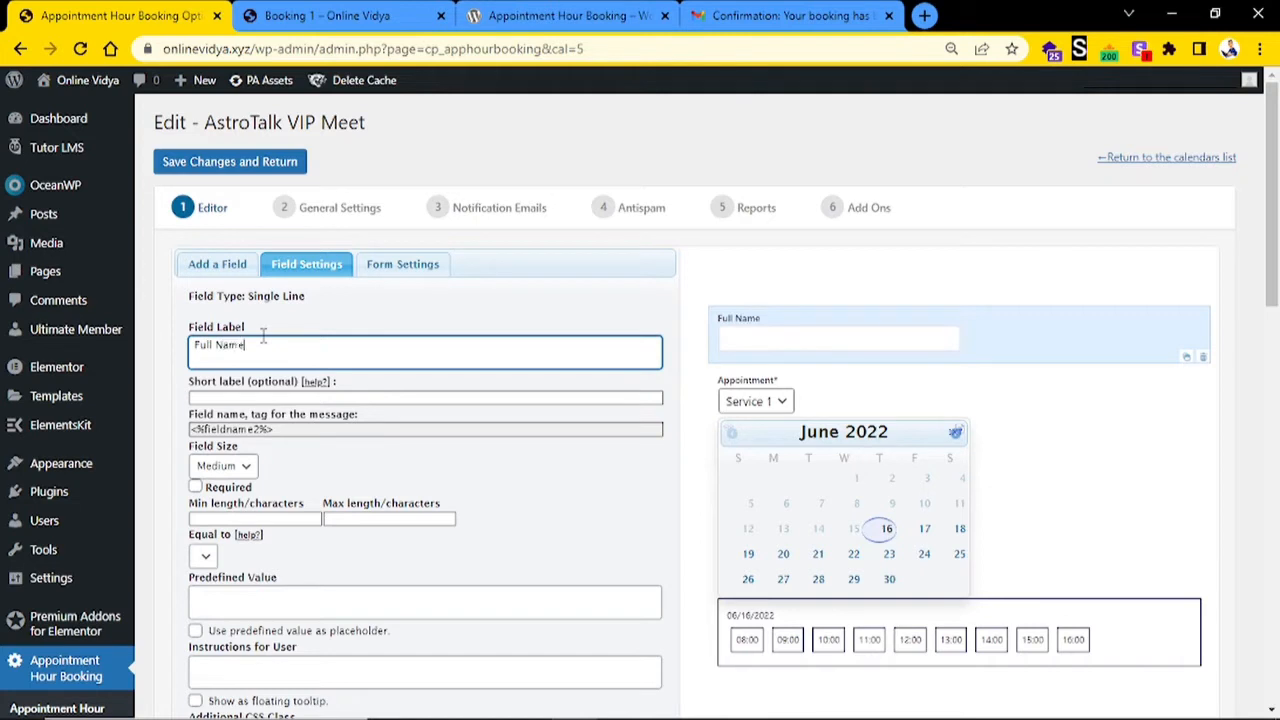
{"action": "left_click", "coordinate": [524, 466]}
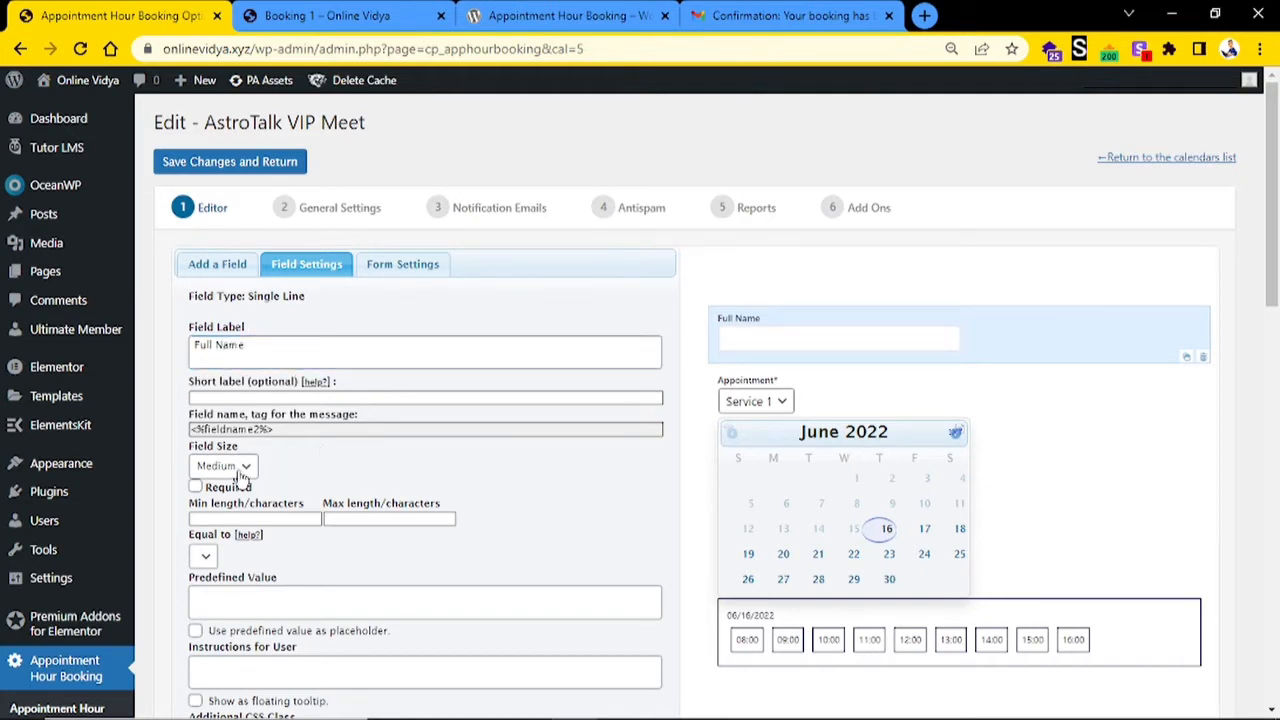
{"action": "left_click", "coordinate": [197, 489]}
- Set the Full Name field's predefined value to "Please type your full name"
{"action": "scroll", "coordinate": [240, 510], "scroll_direction": "down", "scroll_amount": 2}
{"action": "left_click", "coordinate": [250, 407]}
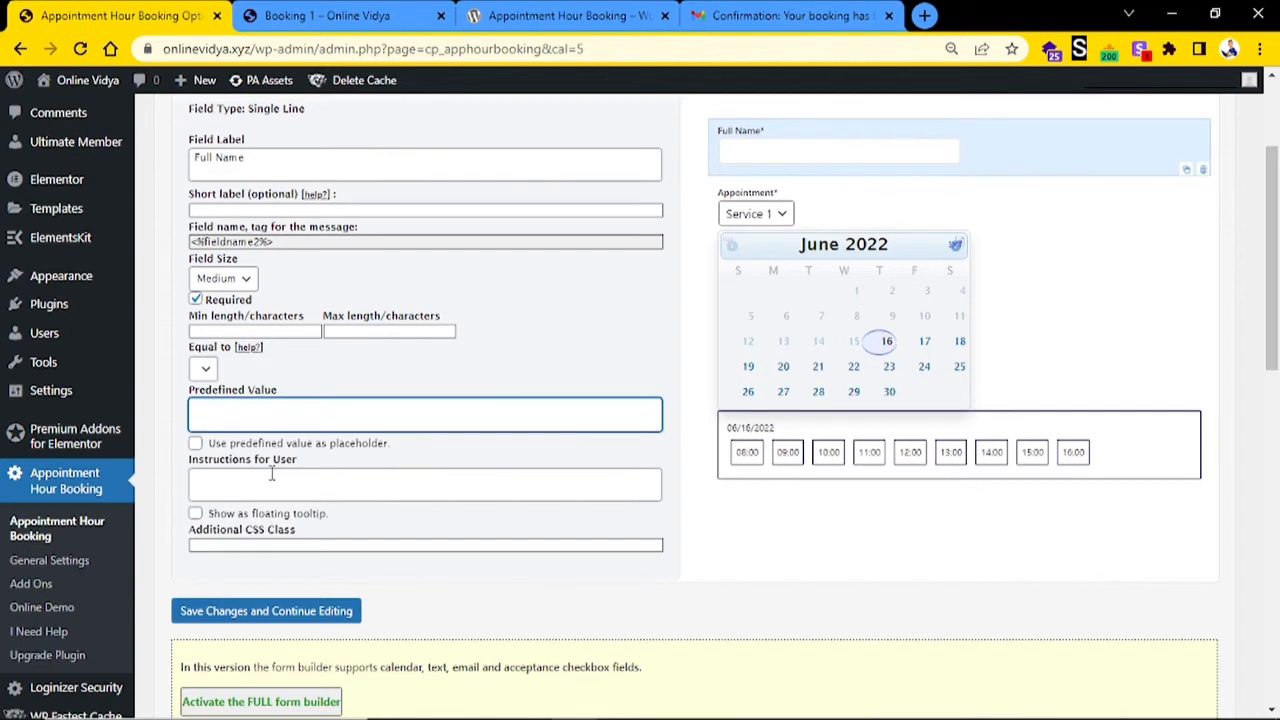
{"action": "left_click", "coordinate": [271, 474]}
{"action": "left_click", "coordinate": [265, 410]}
{"action": "type", "text": "Please"}
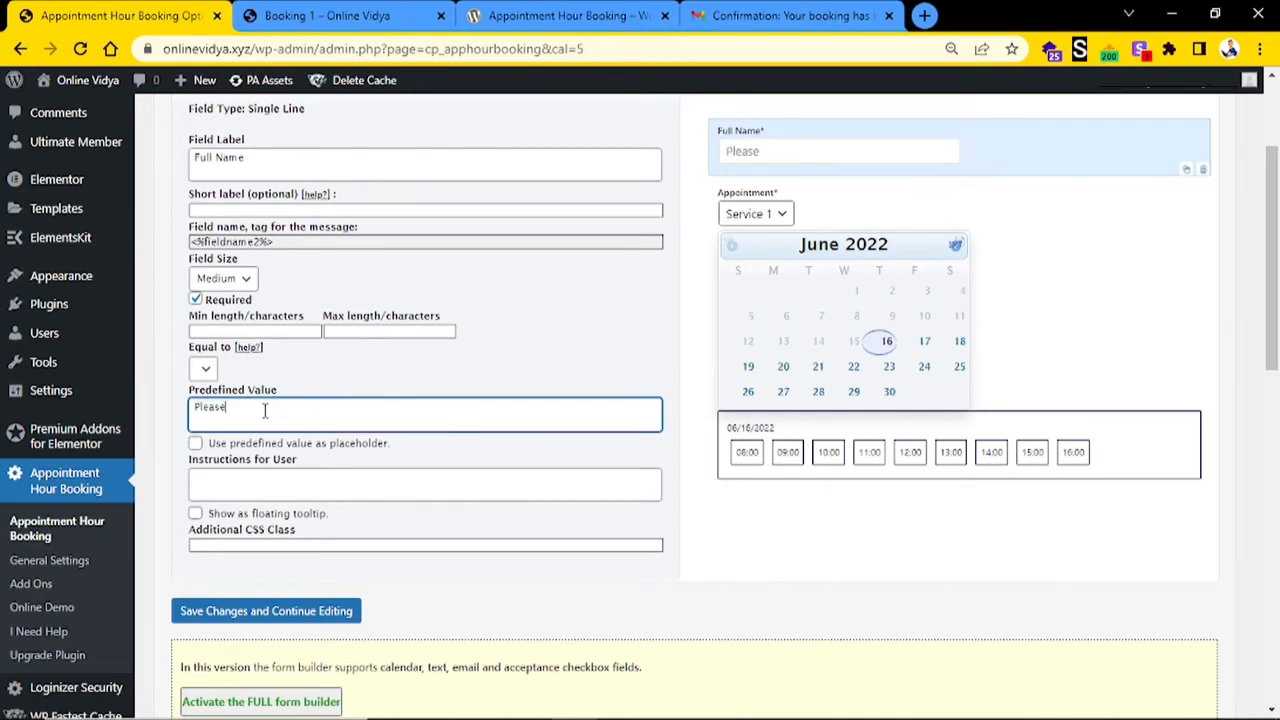
{"action": "type", "text": " type your full name"}
{"action": "scroll", "coordinate": [808, 167], "scroll_direction": "down", "scroll_amount": 1}
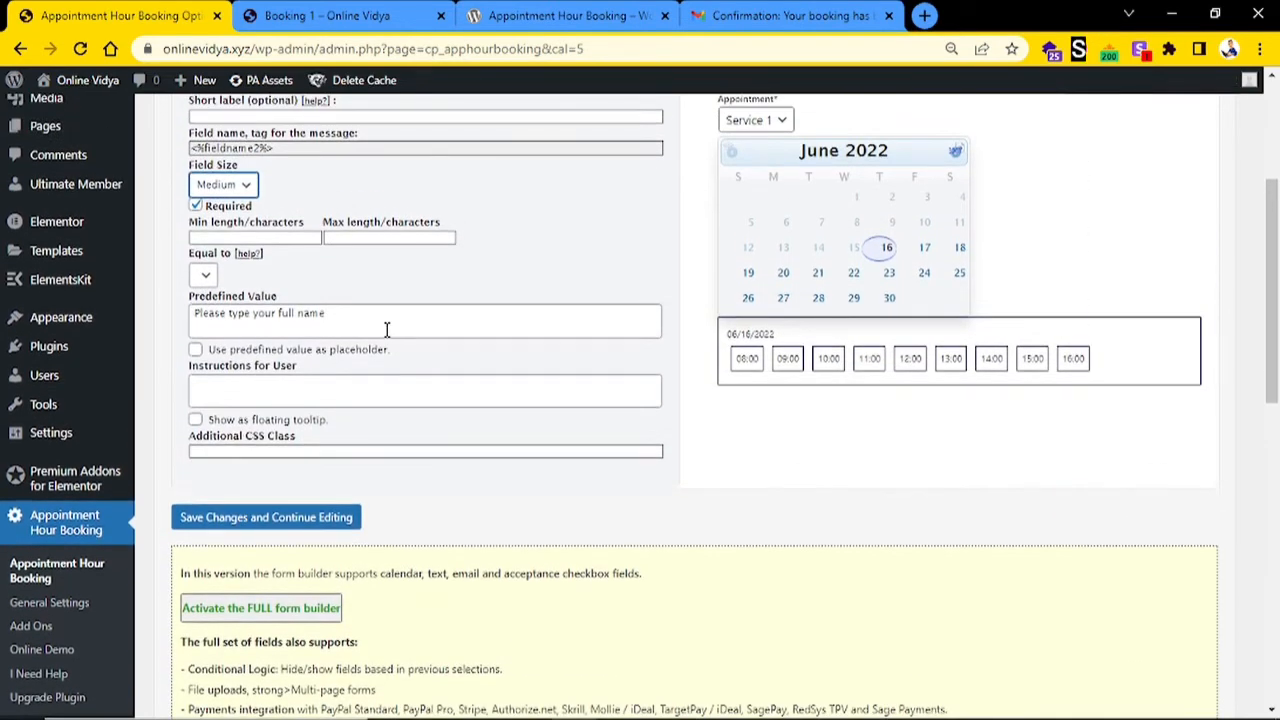
- Move the text "Please type your full name" from the Full Name field's predefined value to its user instructions
{"action": "double_click", "coordinate": [310, 315]}
{"action": "triple_click", "coordinate": [310, 315]}
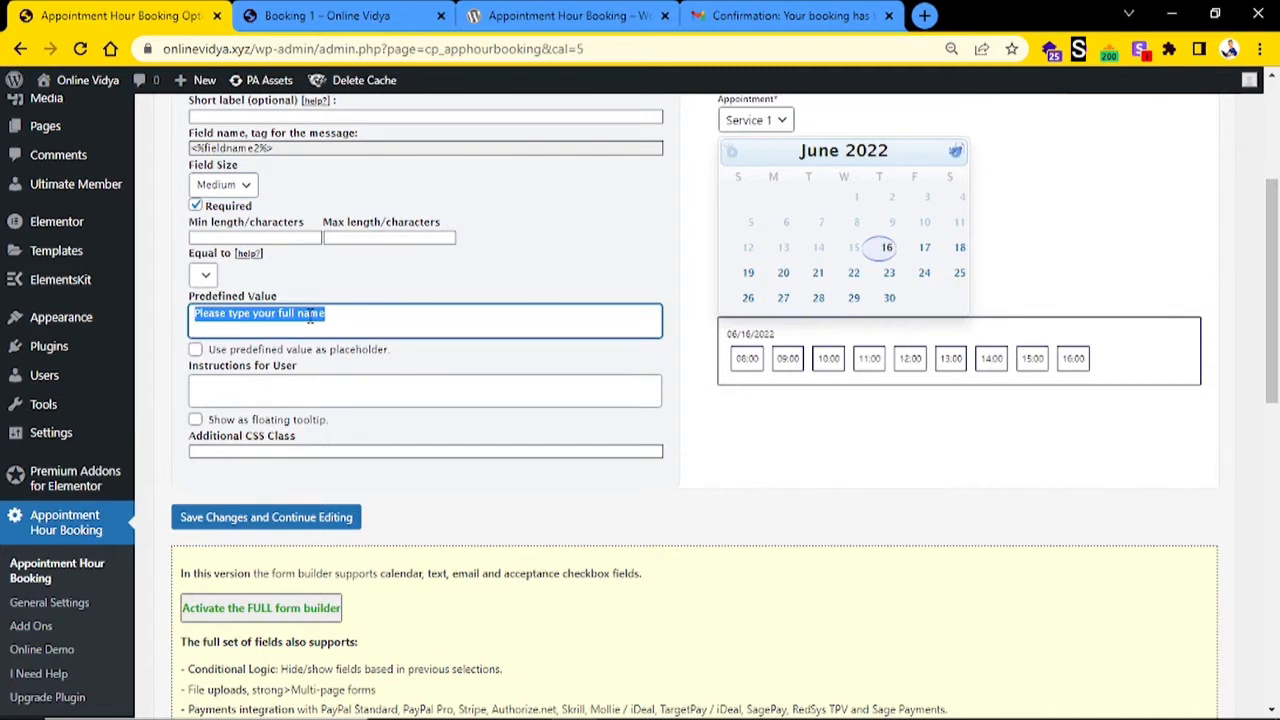
{"action": "left_click", "coordinate": [297, 384]}
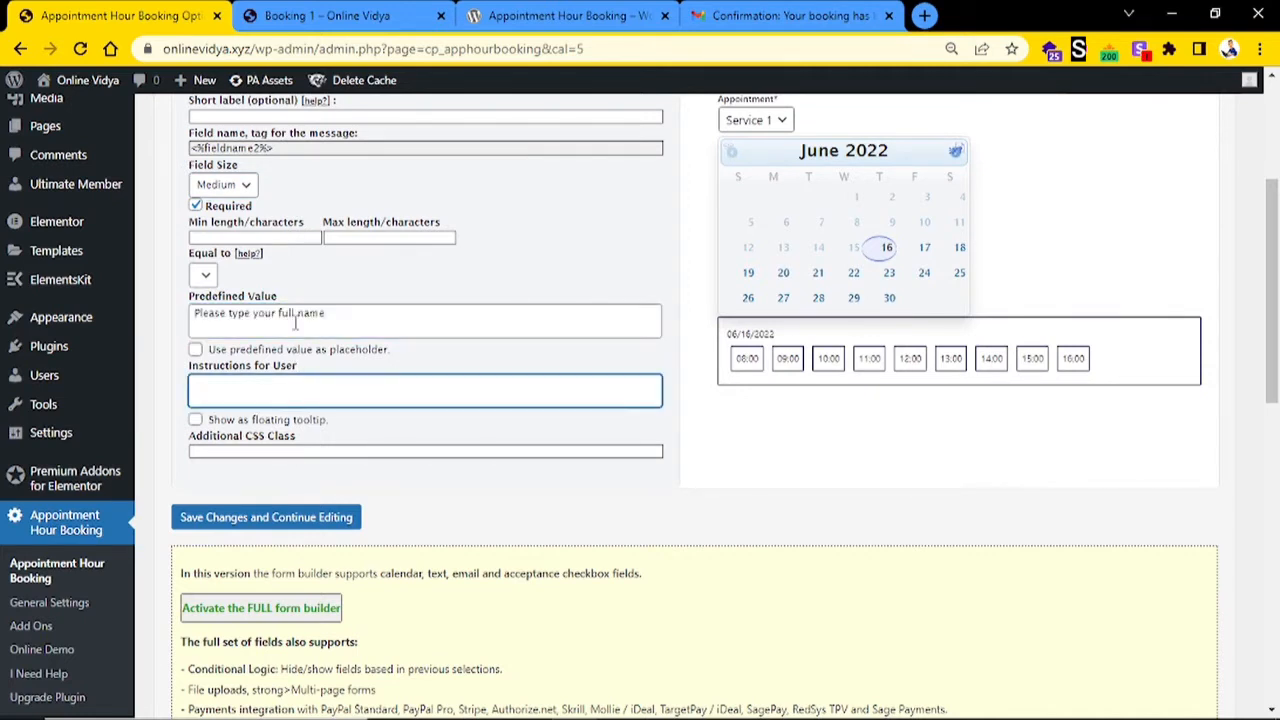
{"action": "triple_click", "coordinate": [295, 318]}
{"action": "key", "text": "ctrl+c"}
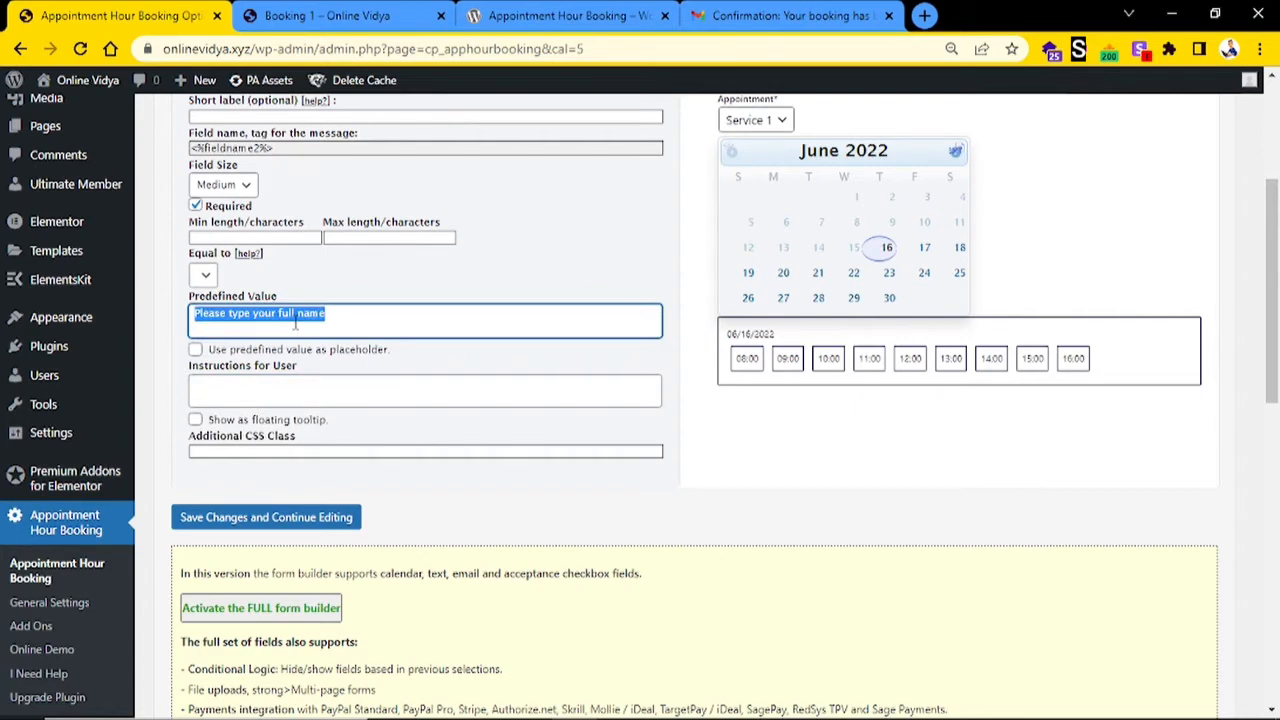
{"action": "key", "text": "BackSpace"}
{"action": "left_click", "coordinate": [311, 380]}
{"action": "key", "text": "ctrl+v"}
{"action": "scroll", "coordinate": [740, 430], "scroll_direction": "up", "scroll_amount": 3}
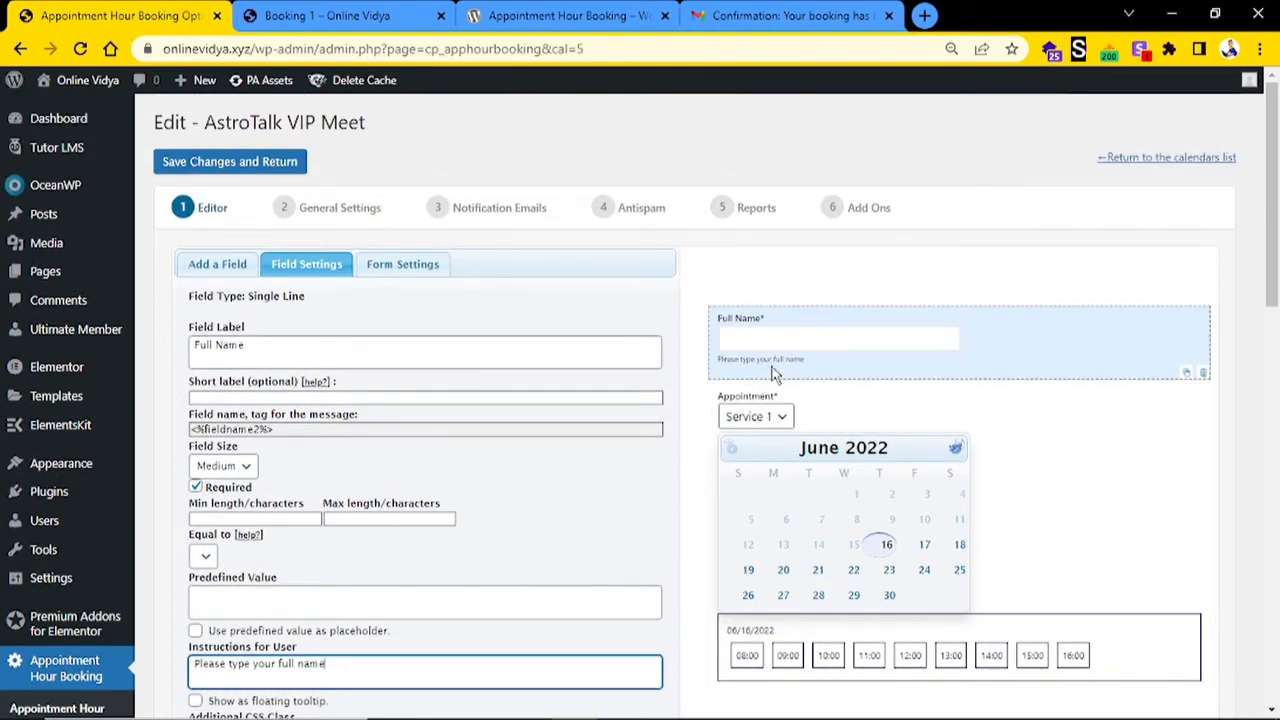
{"action": "scroll", "coordinate": [352, 435], "scroll_direction": "down", "scroll_amount": 5}
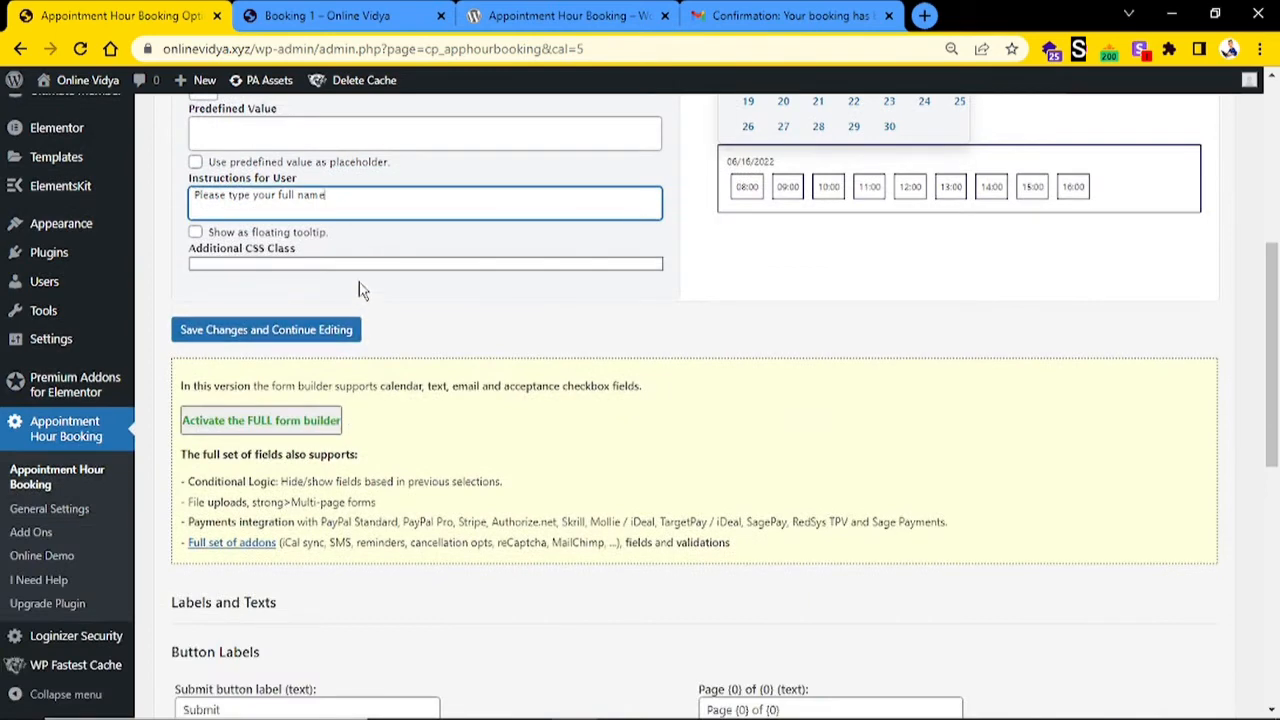
{"action": "scroll", "coordinate": [600, 240], "scroll_direction": "up", "scroll_amount": 5}
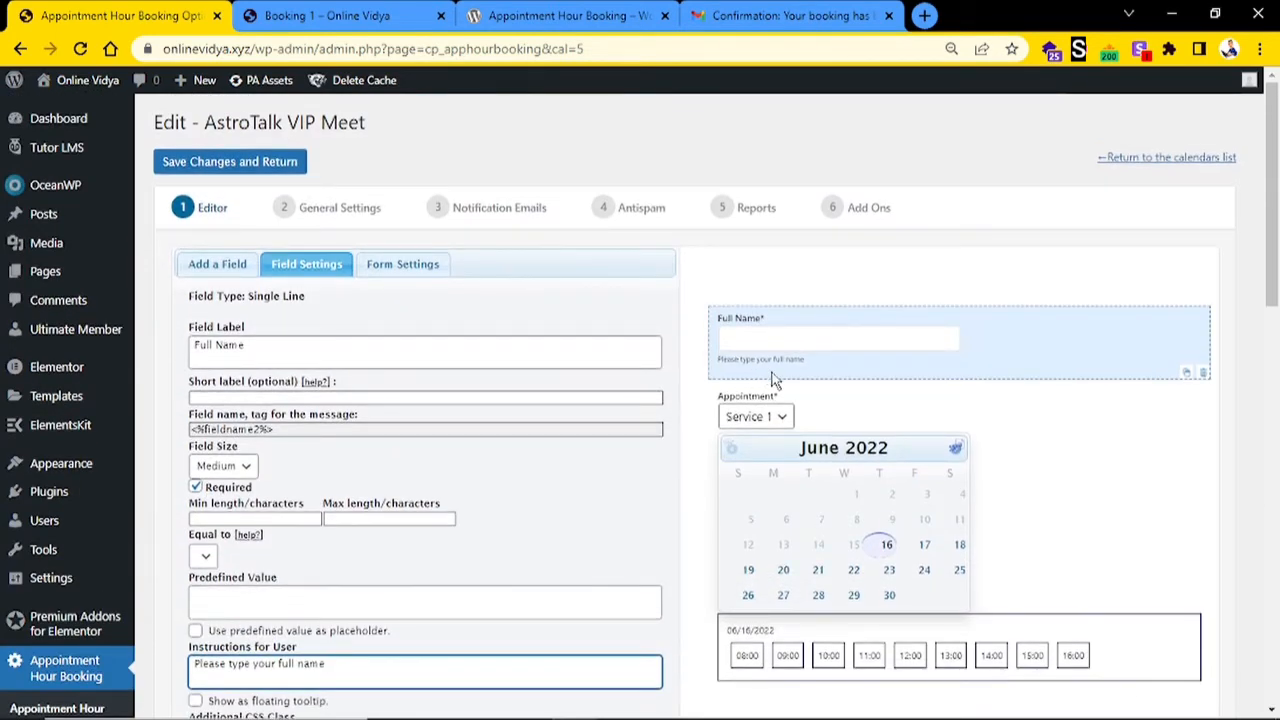
{"action": "scroll", "coordinate": [773, 380], "scroll_direction": "down", "scroll_amount": 3}
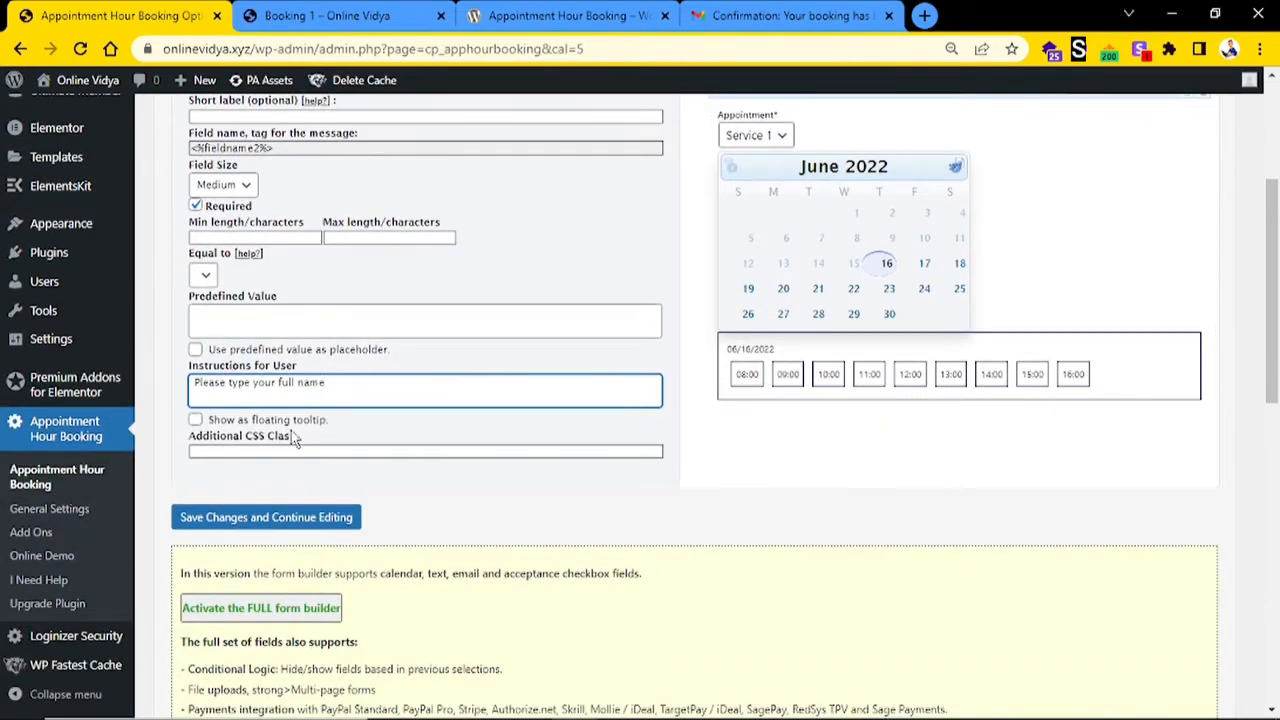
- Clear the Full Name field's instructions for the user
{"action": "triple_click", "coordinate": [316, 388]}
{"action": "key", "text": "BackSpace"}
{"action": "left_click", "coordinate": [659, 519]}
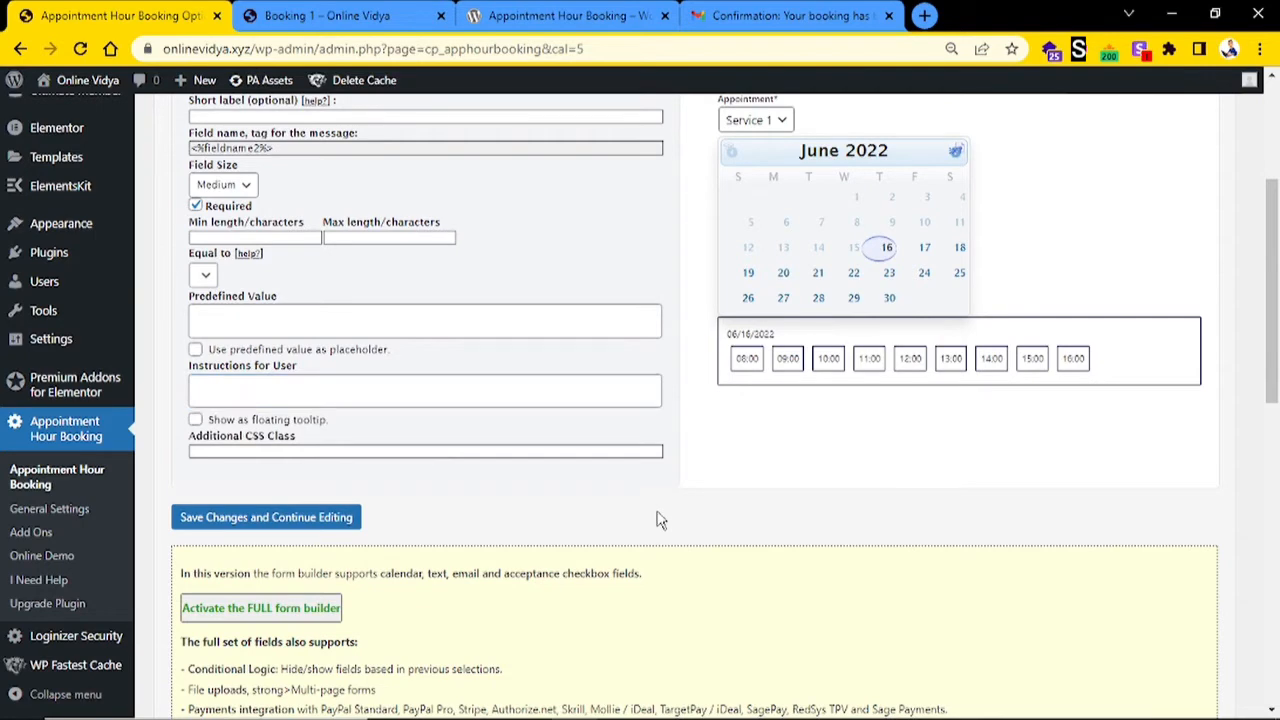
{"action": "scroll", "coordinate": [674, 469], "scroll_direction": "up", "scroll_amount": 3}
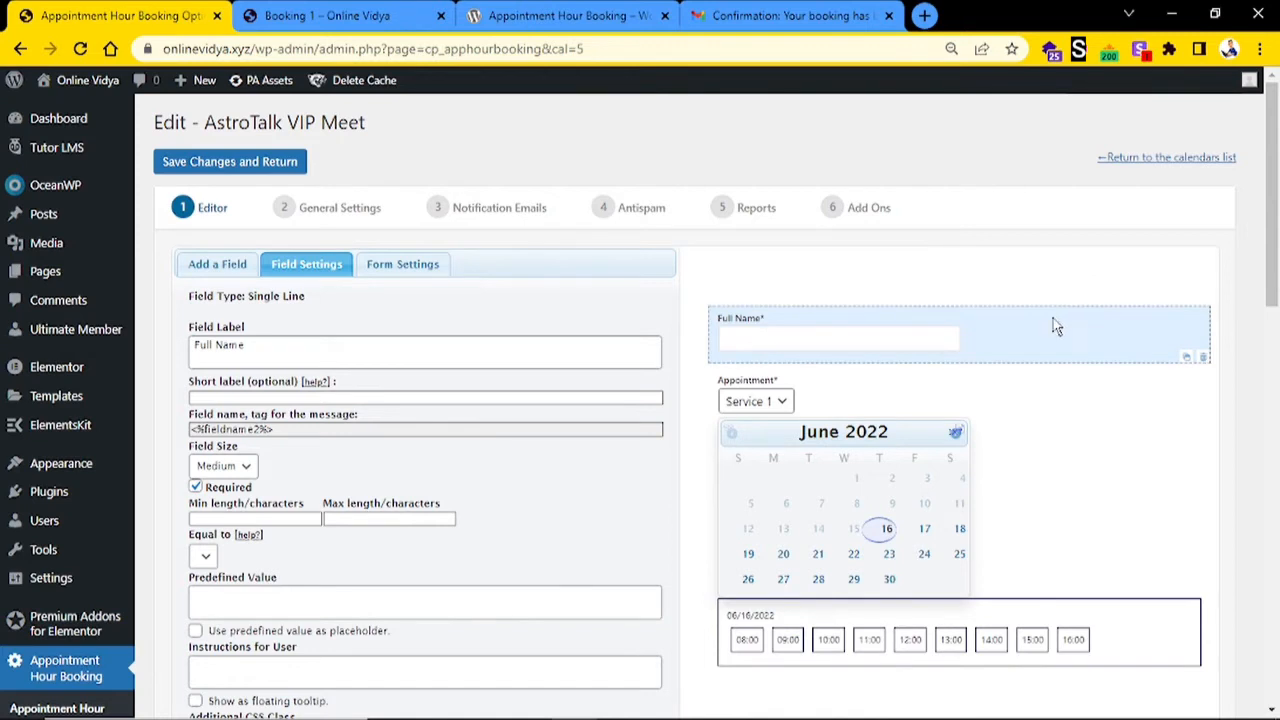
- Add an Email field below Full Name and make it required
{"action": "left_click", "coordinate": [217, 264]}
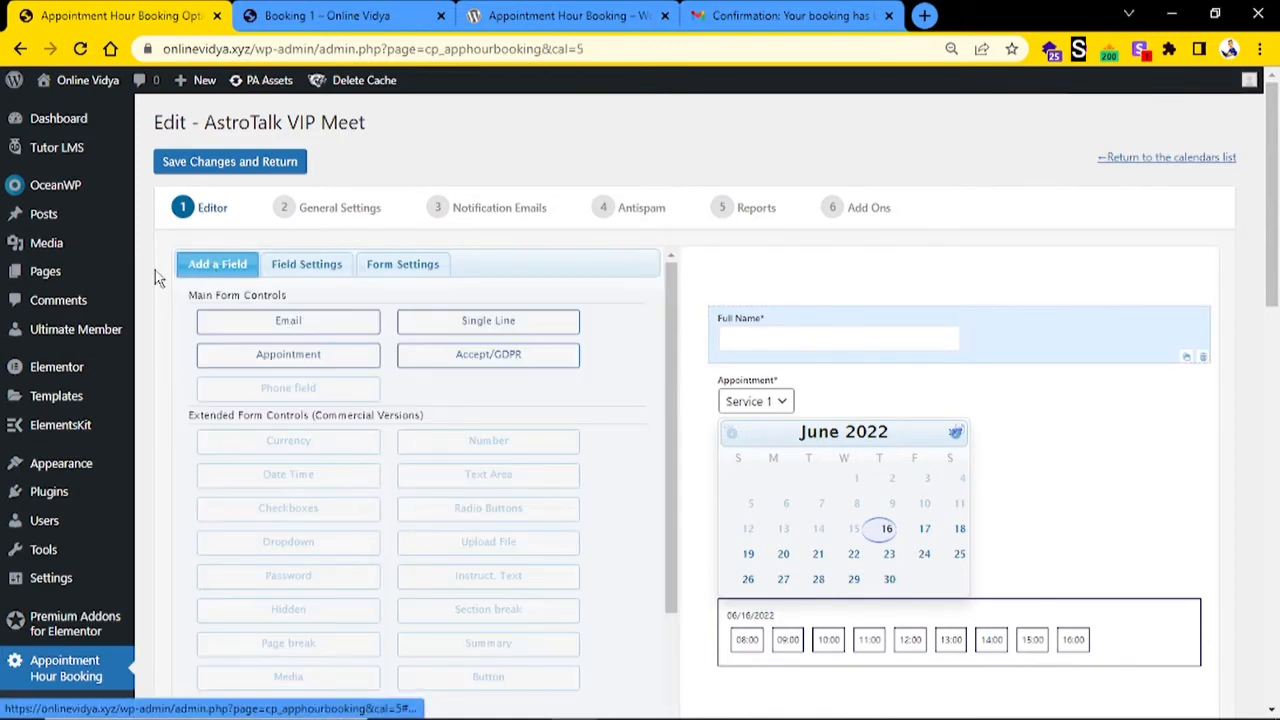
{"action": "left_click", "coordinate": [285, 325]}
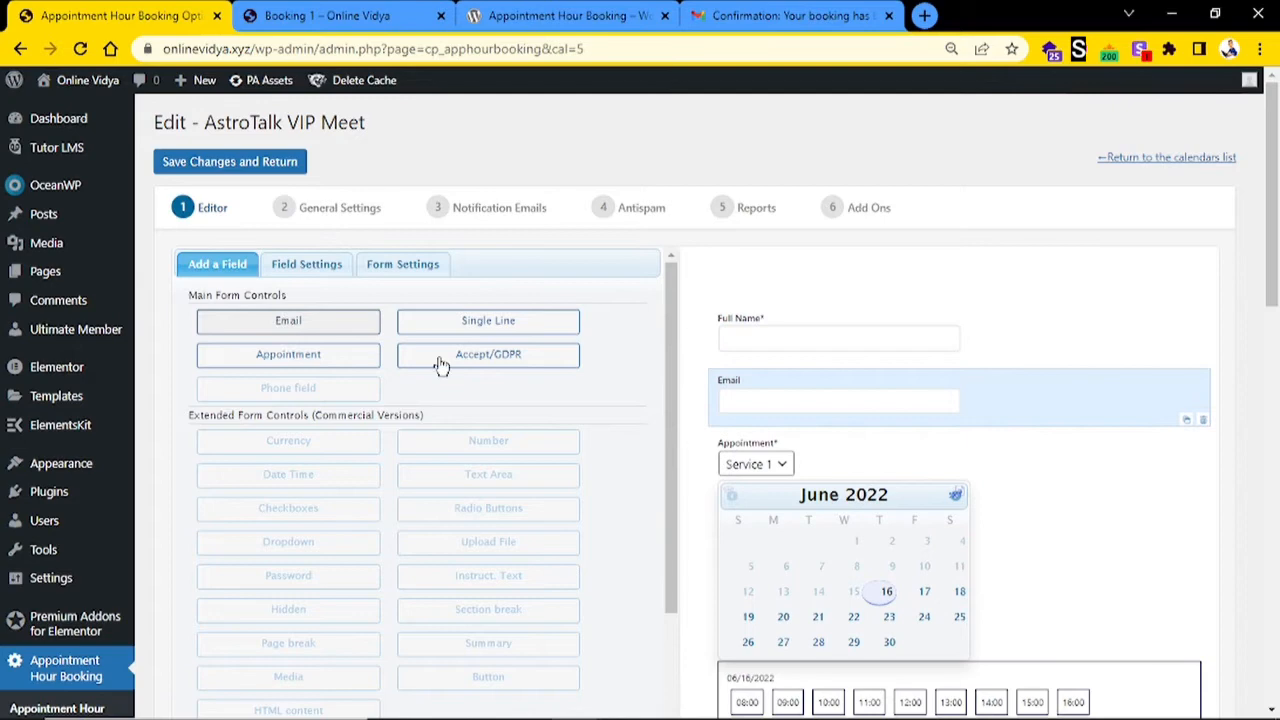
{"action": "left_click", "coordinate": [785, 392]}
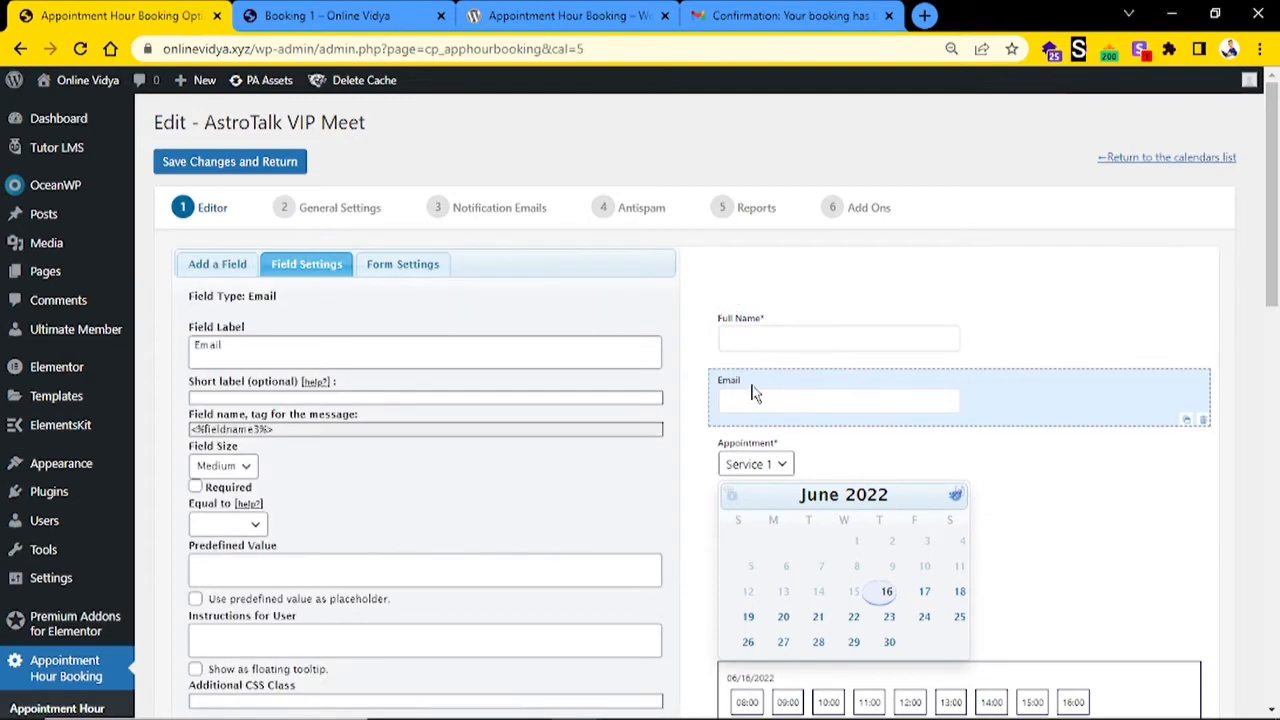
{"action": "scroll", "coordinate": [318, 508], "scroll_direction": "down", "scroll_amount": 2}
{"action": "left_click", "coordinate": [195, 393]}
{"action": "scroll", "coordinate": [528, 450], "scroll_direction": "up", "scroll_amount": 2}
- Add a Single Line field below Email and label it Phone Number
{"action": "left_click", "coordinate": [198, 266]}
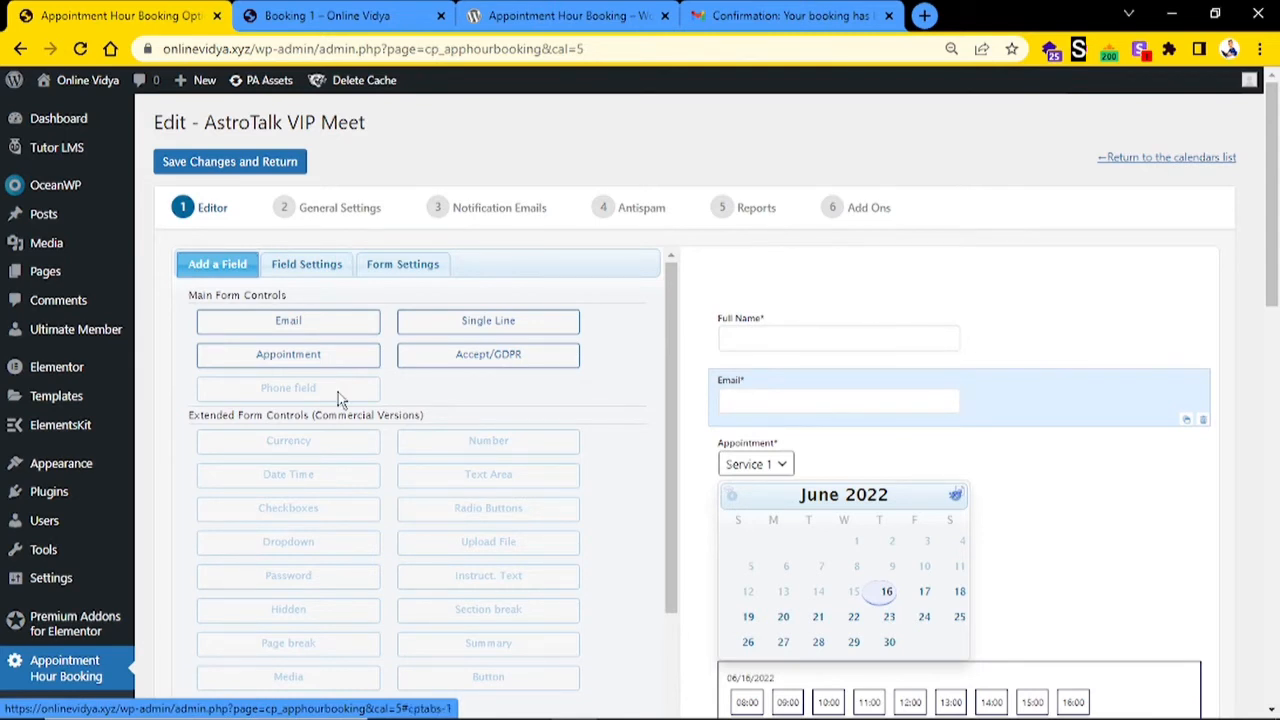
{"action": "left_click", "coordinate": [464, 330]}
{"action": "left_click", "coordinate": [1008, 460]}
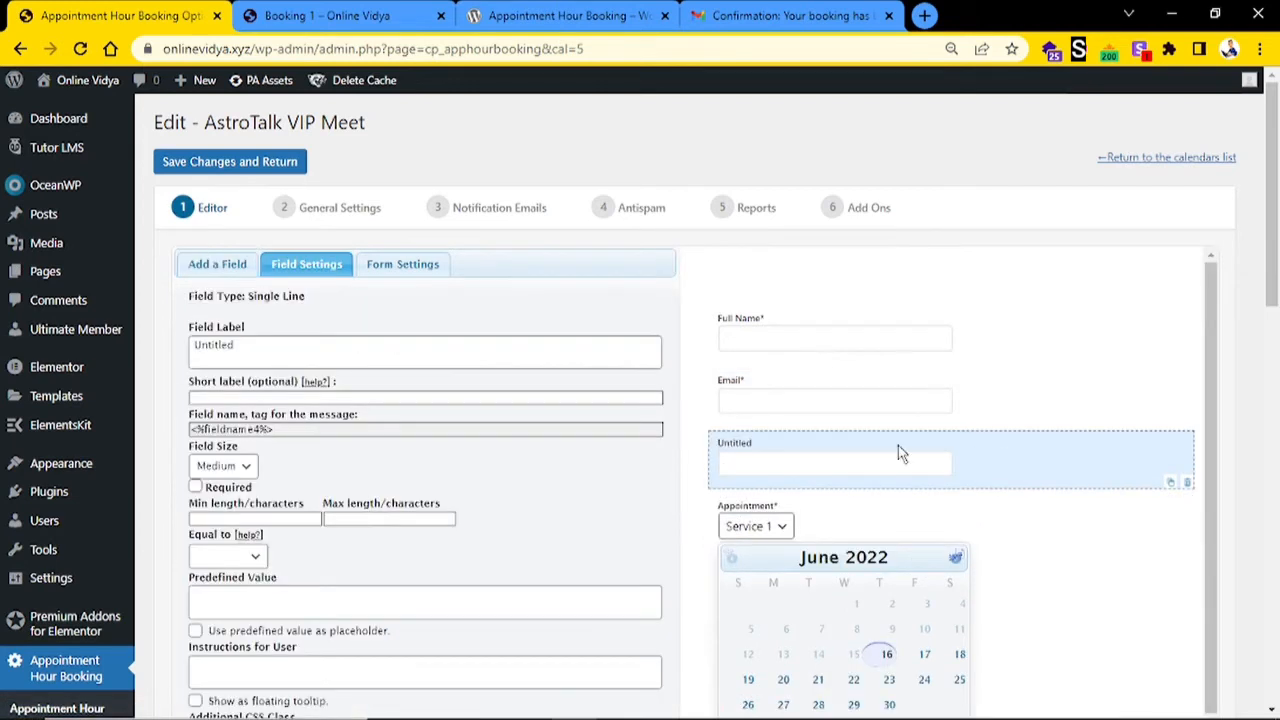
{"action": "double_click", "coordinate": [220, 352]}
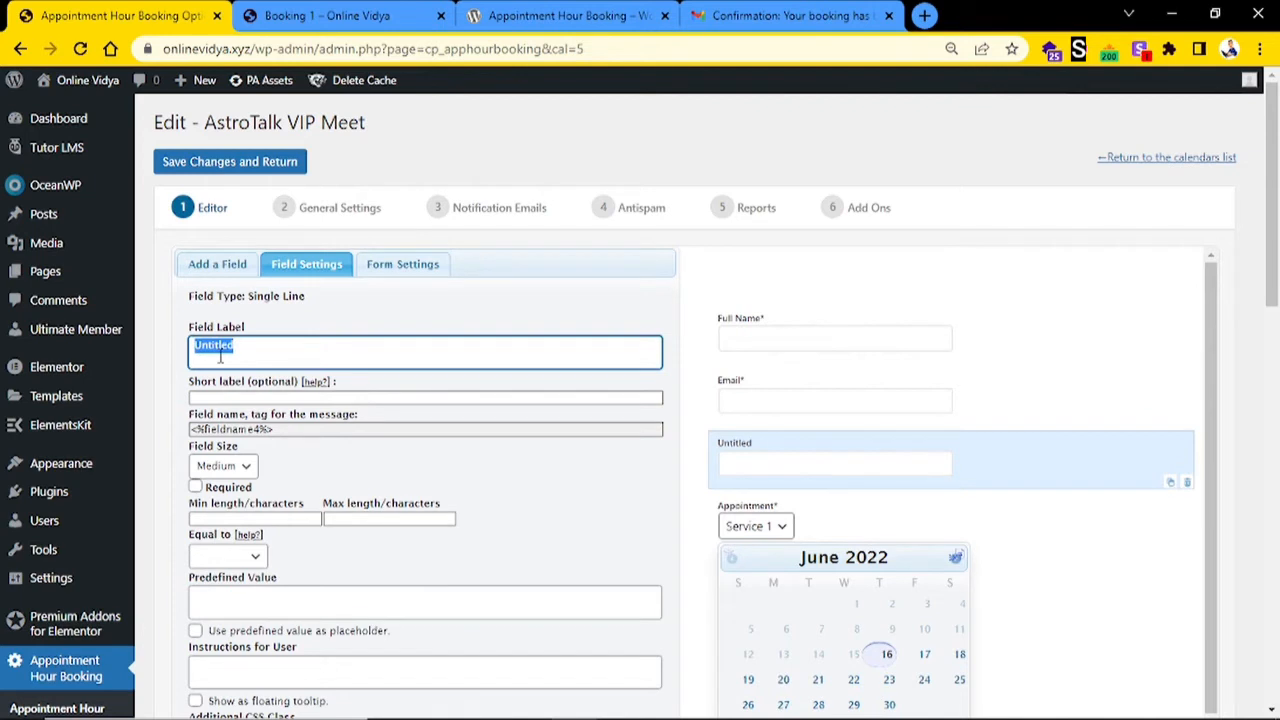
{"action": "type", "text": "Phone Number"}
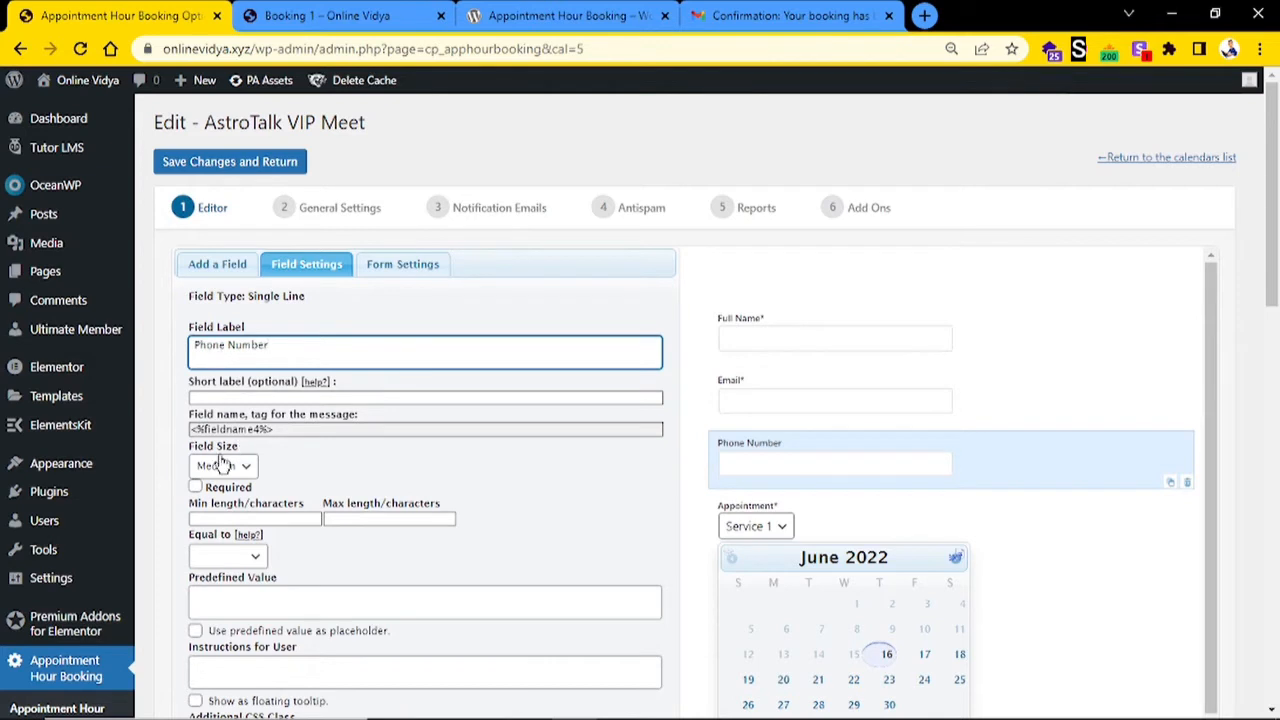
- Make the Phone Number field required and set its maximum length to 10 characters
{"action": "left_click", "coordinate": [200, 497]}
{"action": "left_click", "coordinate": [197, 489]}
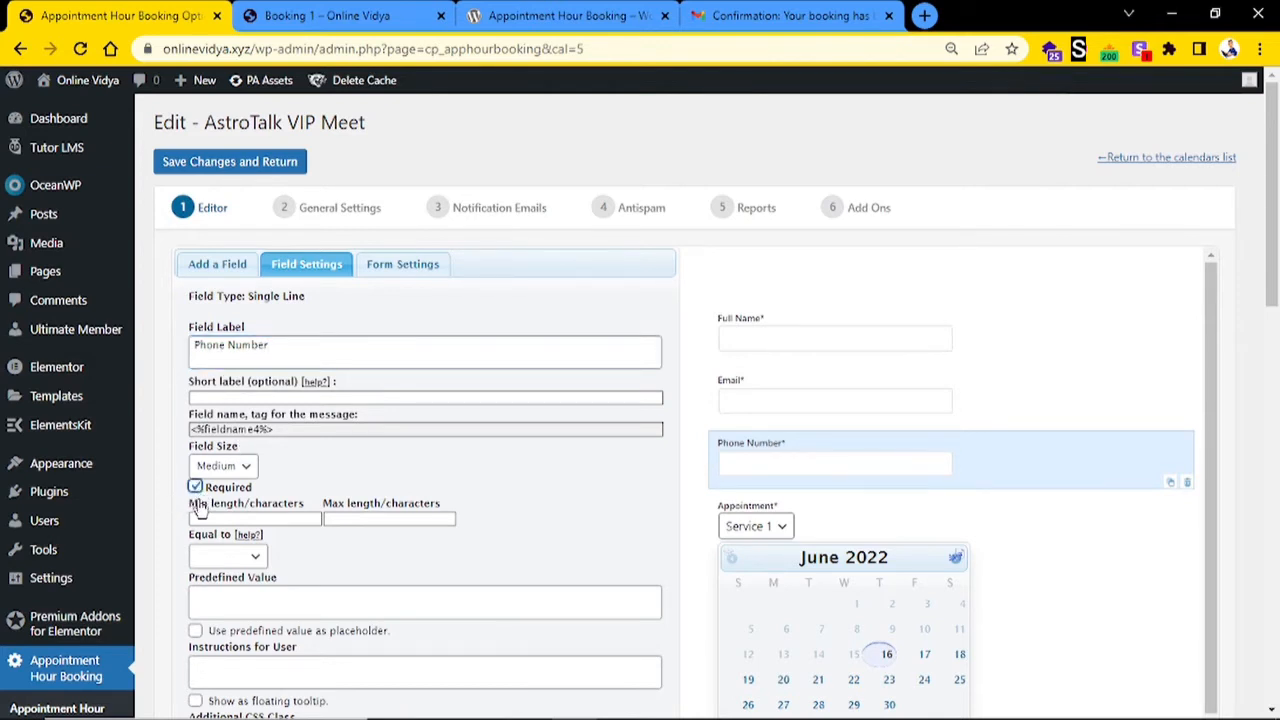
{"action": "left_click", "coordinate": [368, 519]}
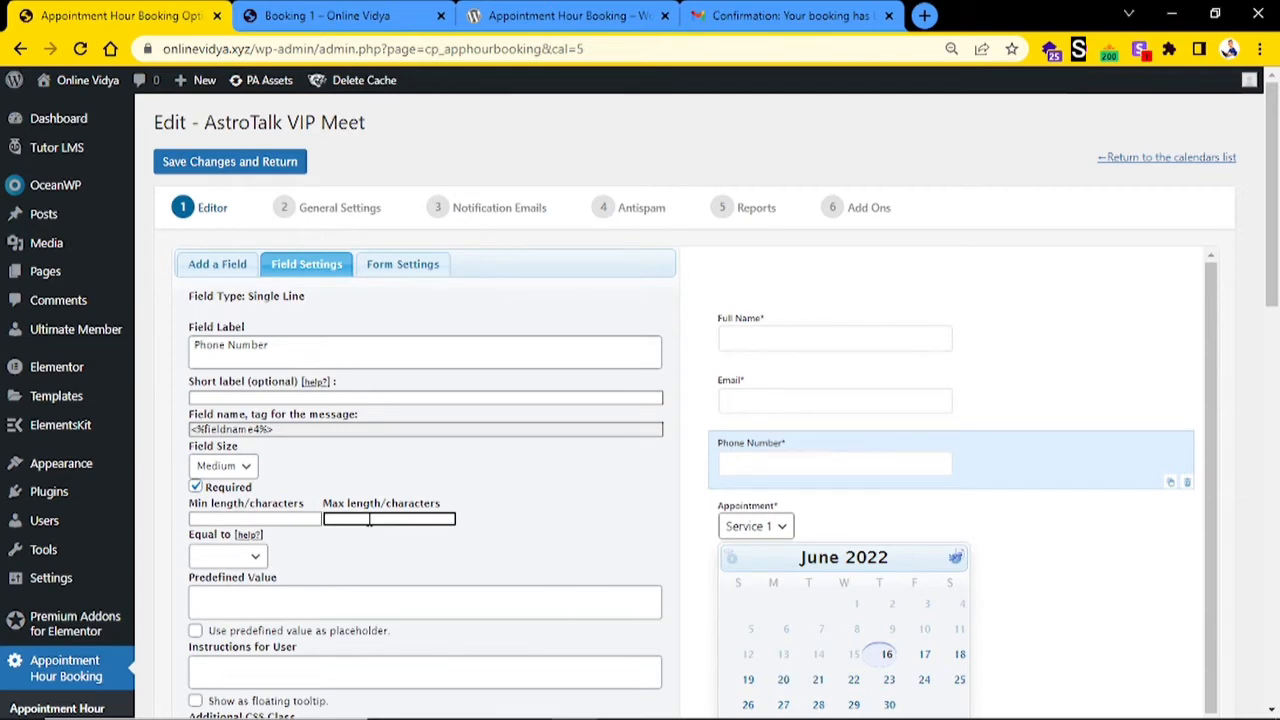
{"action": "type", "text": "10"}
{"action": "scroll", "coordinate": [368, 519], "scroll_direction": "down", "scroll_amount": 3}
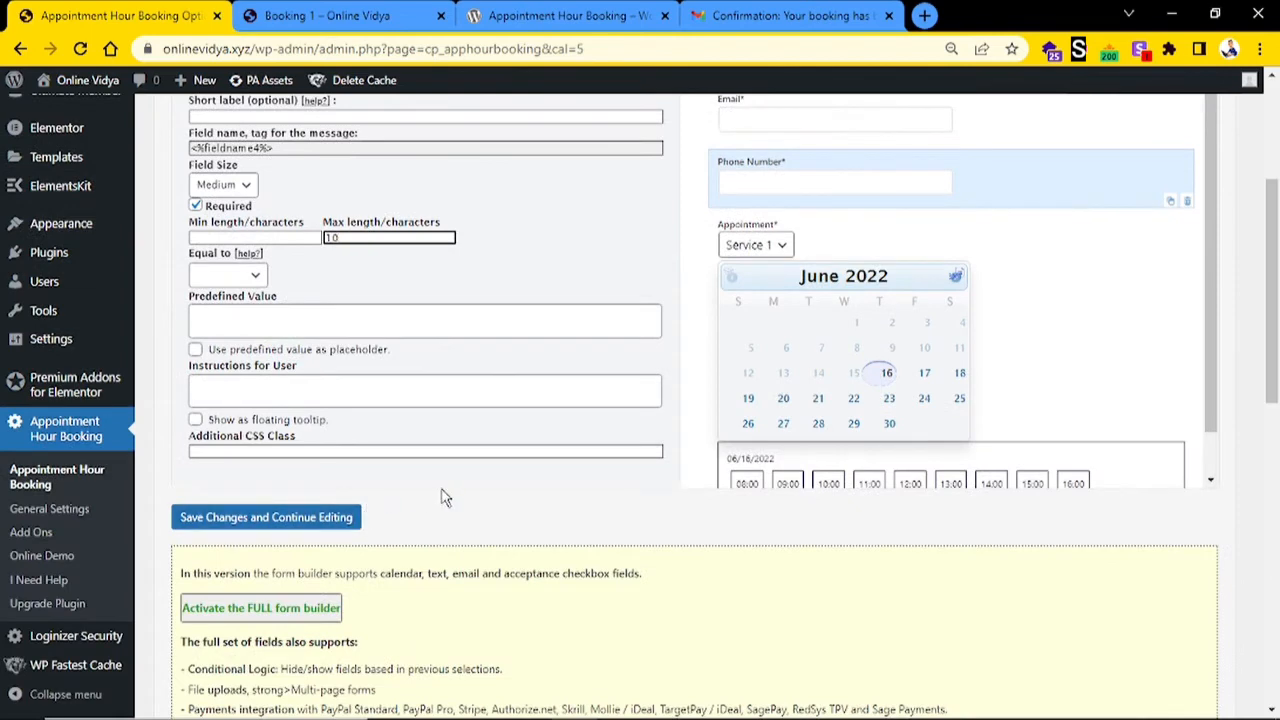
{"action": "scroll", "coordinate": [826, 398], "scroll_direction": "up", "scroll_amount": 3}
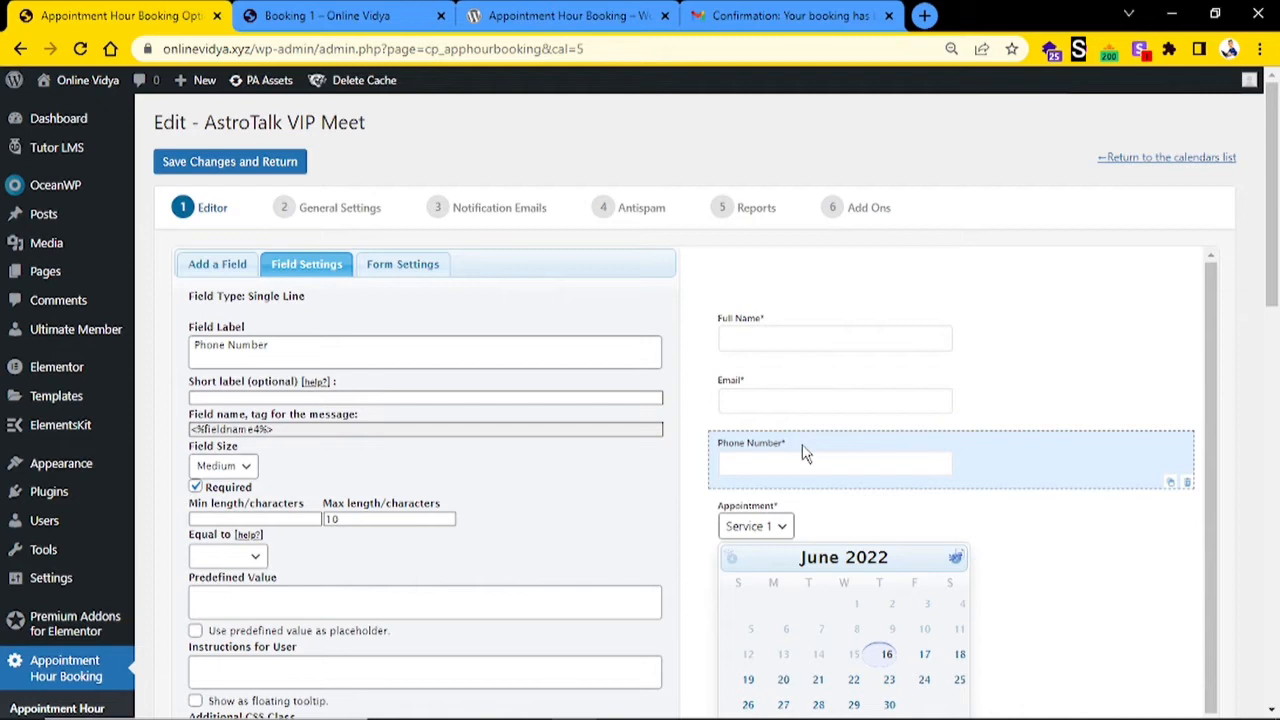
- Delete the existing Appointment field below Phone Number
{"action": "scroll", "coordinate": [846, 558], "scroll_direction": "down", "scroll_amount": 1}
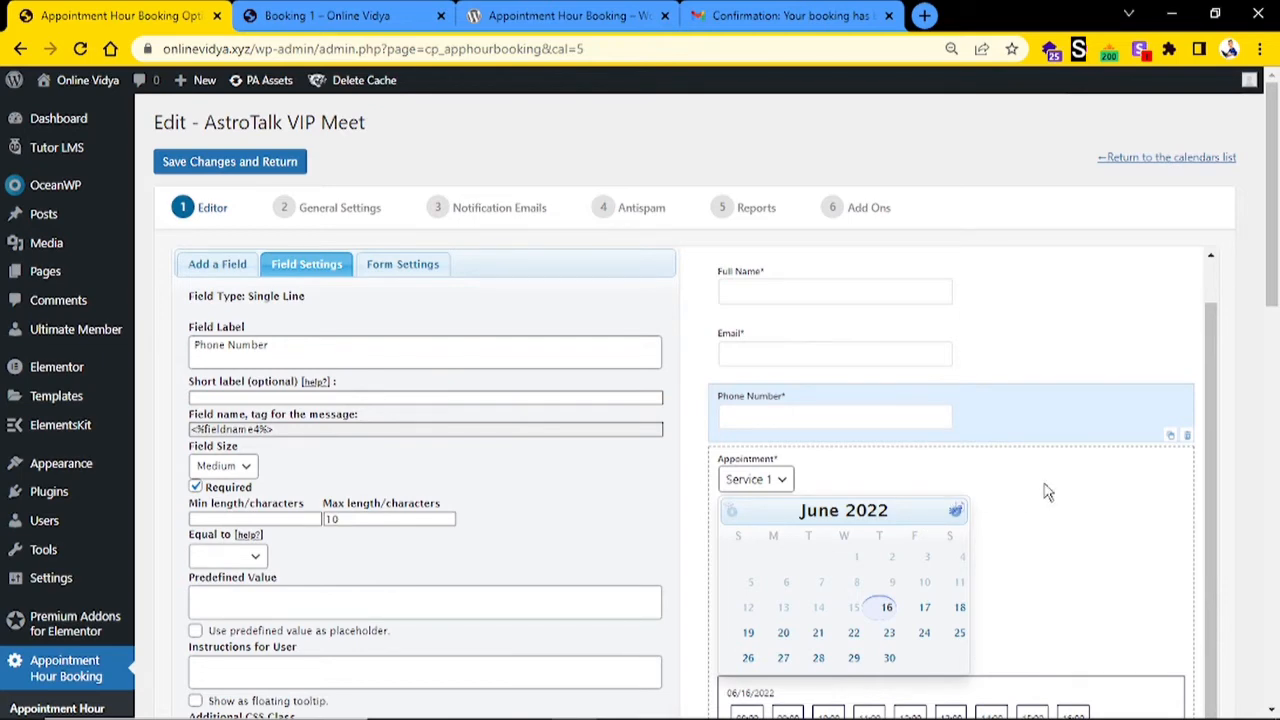
{"action": "scroll", "coordinate": [1047, 492], "scroll_direction": "down", "scroll_amount": 5}
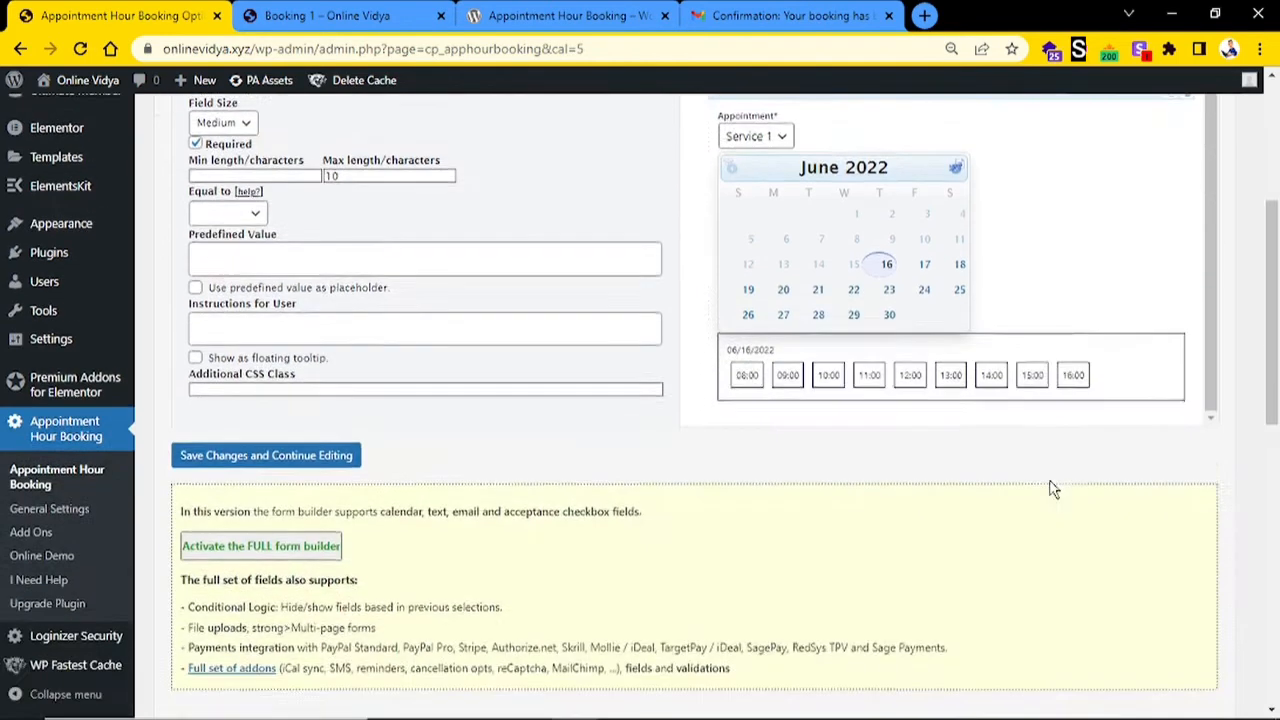
{"action": "left_click", "coordinate": [1121, 264]}
{"action": "scroll", "coordinate": [1128, 300], "scroll_direction": "down", "scroll_amount": 1}
{"action": "left_click", "coordinate": [1188, 285]}
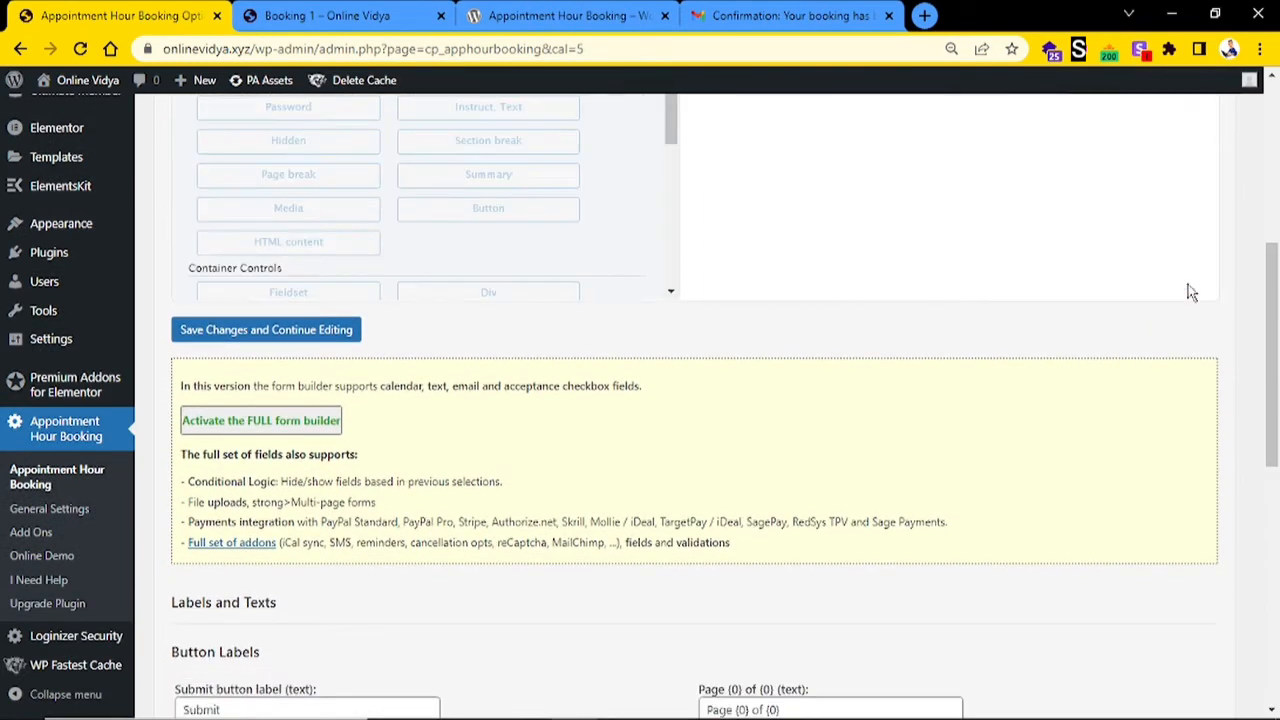
- Add a new Appointment field below Phone Number and check its calendar and time slots in the form
{"action": "scroll", "coordinate": [977, 291], "scroll_direction": "up", "scroll_amount": 4}
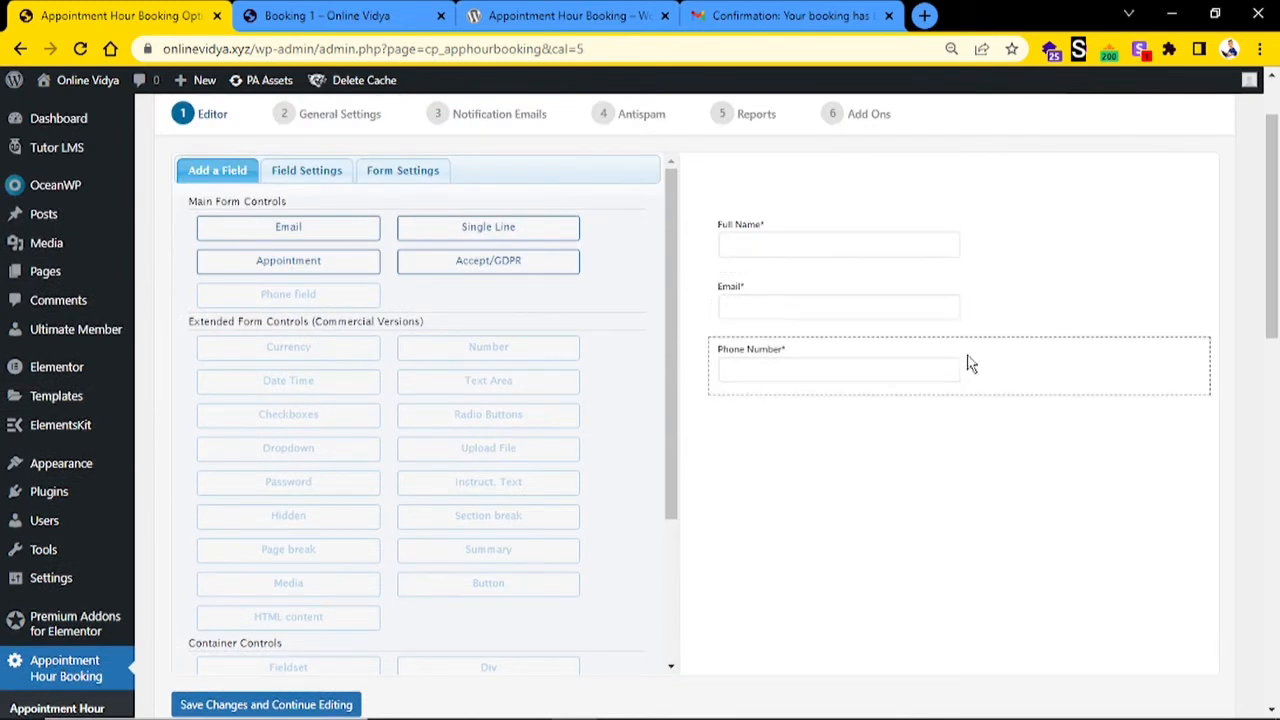
{"action": "left_click", "coordinate": [331, 262]}
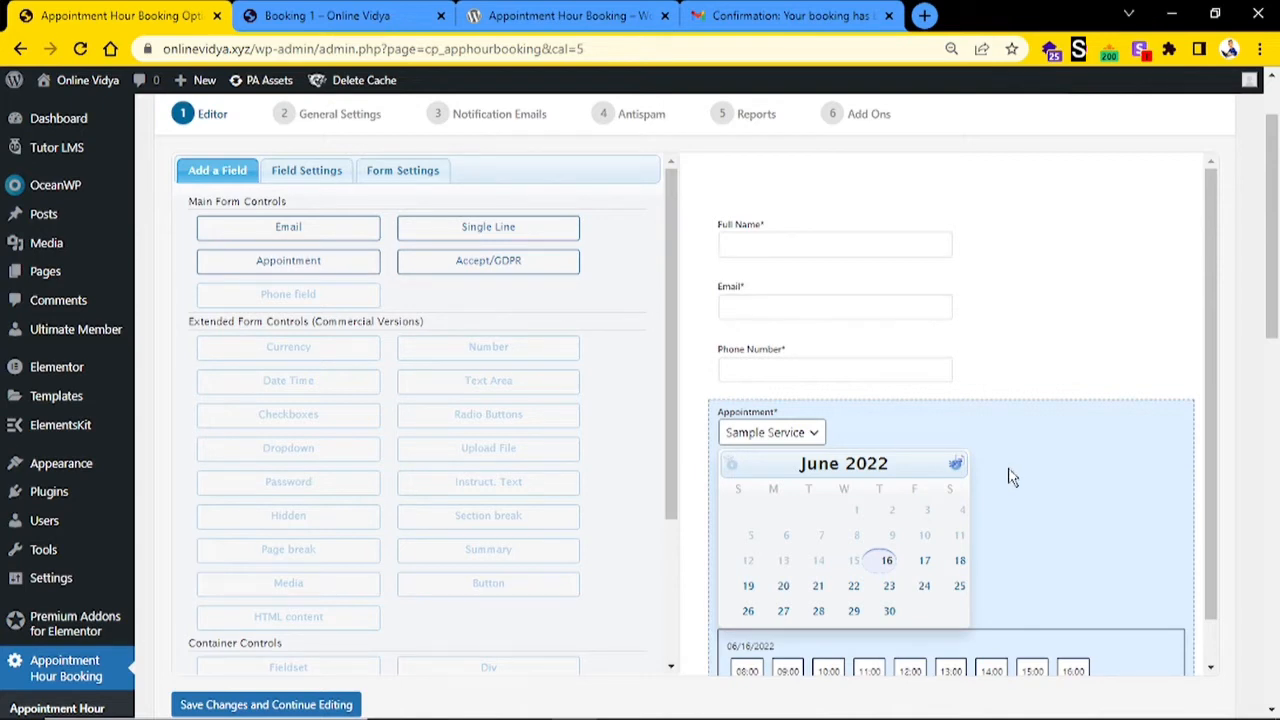
{"action": "scroll", "coordinate": [1010, 477], "scroll_direction": "down", "scroll_amount": 1}
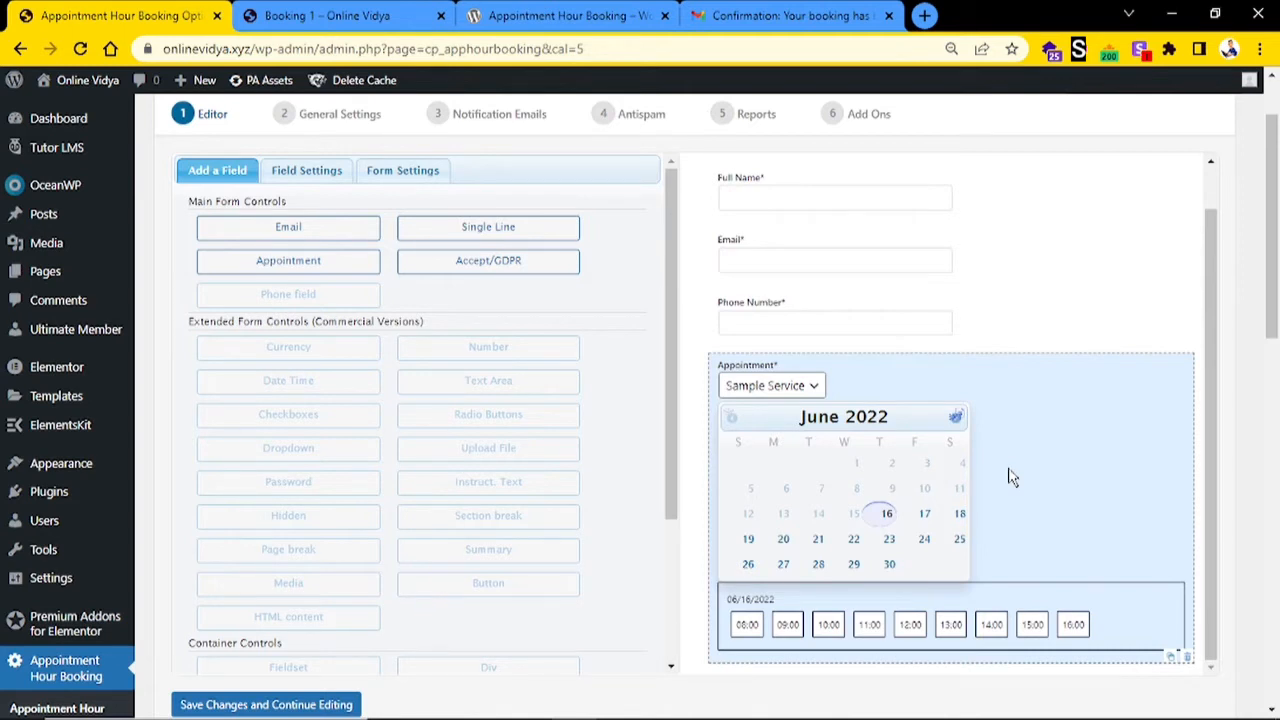
{"action": "scroll", "coordinate": [1010, 478], "scroll_direction": "up", "scroll_amount": 1}
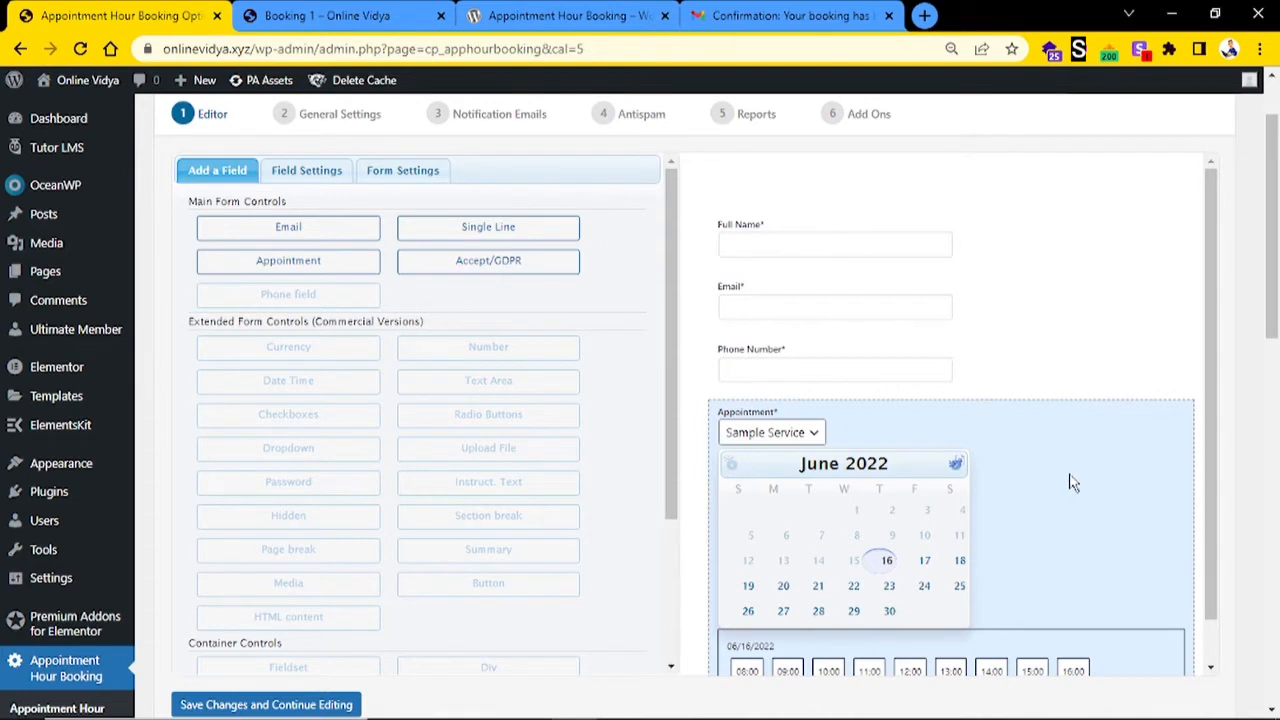
{"action": "scroll", "coordinate": [1048, 480], "scroll_direction": "up", "scroll_amount": 1}
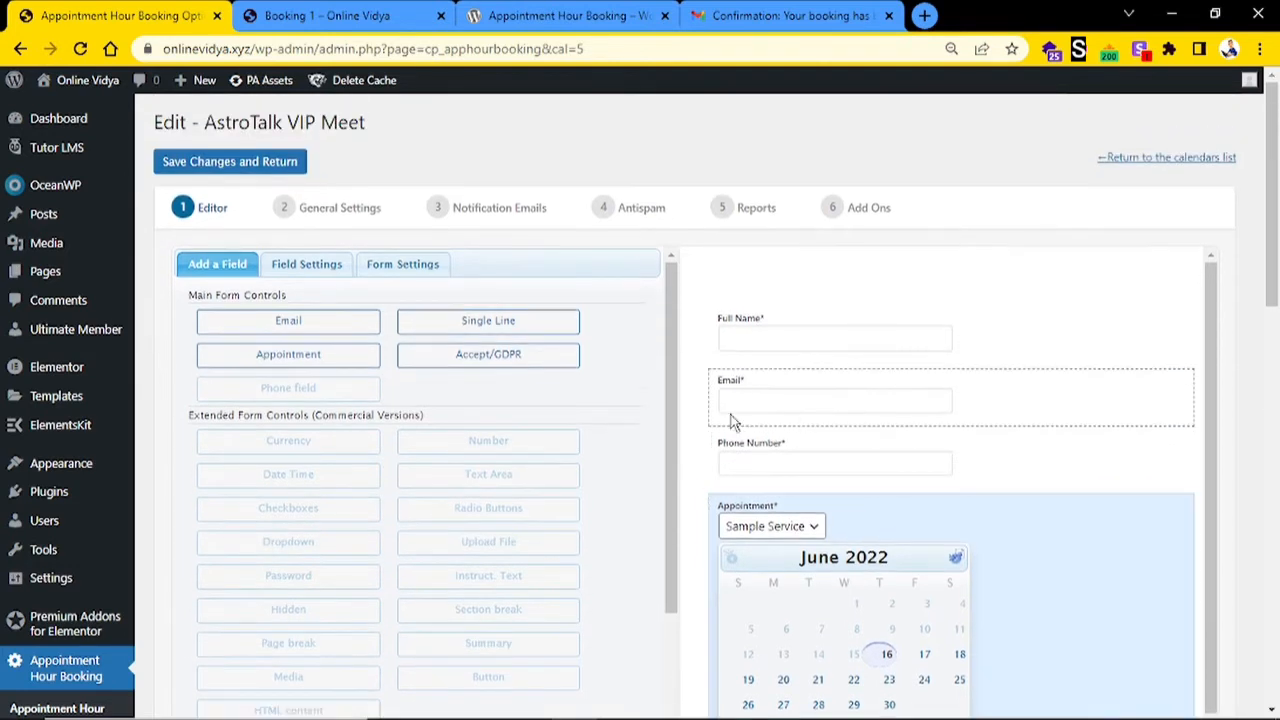
- Set the form name to "AstroTalk VIP Meet" in the form settings
{"action": "left_click", "coordinate": [402, 266]}
{"action": "left_click", "coordinate": [307, 310]}
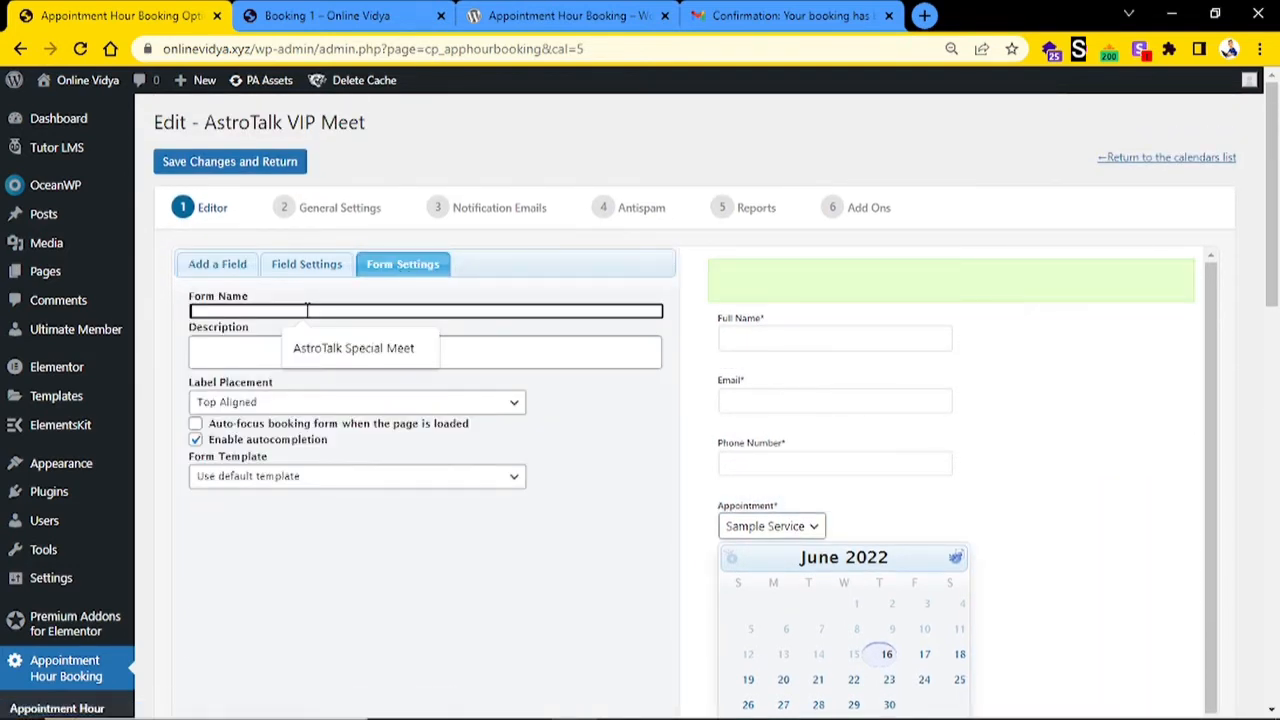
{"action": "left_click", "coordinate": [471, 594]}
{"action": "left_click", "coordinate": [358, 317]}
{"action": "type", "text": "AstroTak"}
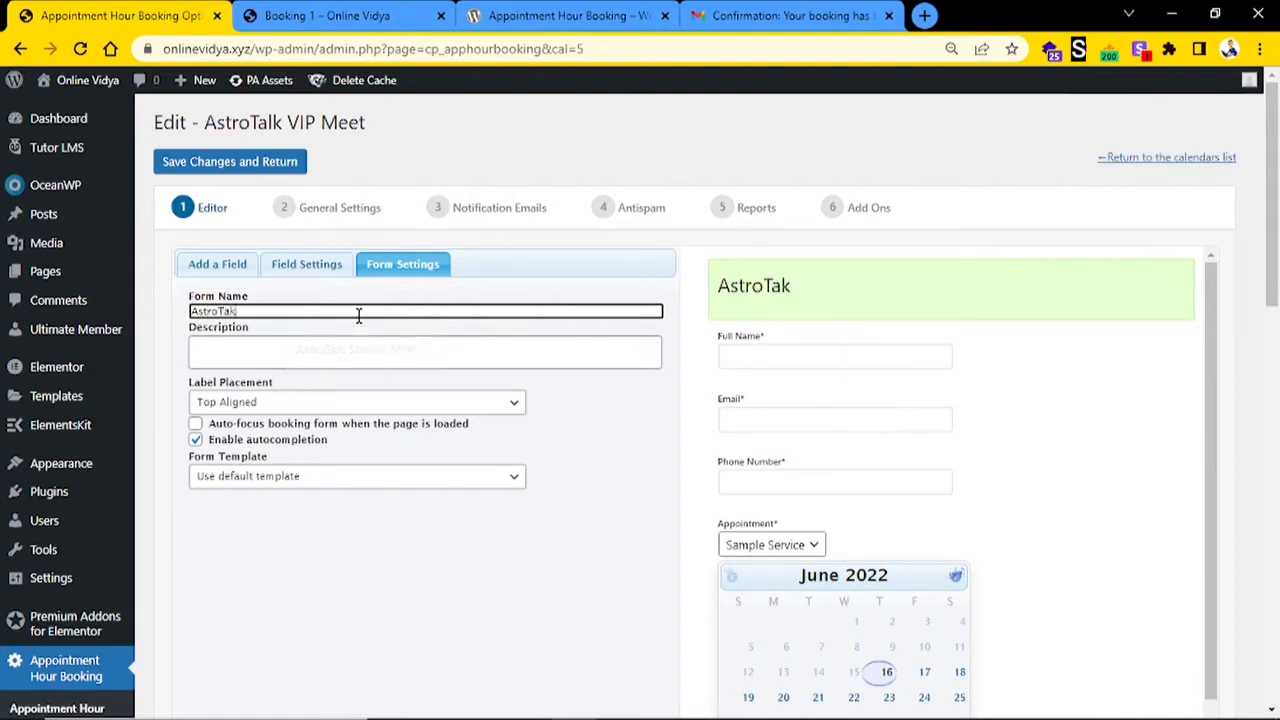
{"action": "key", "text": "BackSpace"}
{"action": "type", "text": "lk V"}
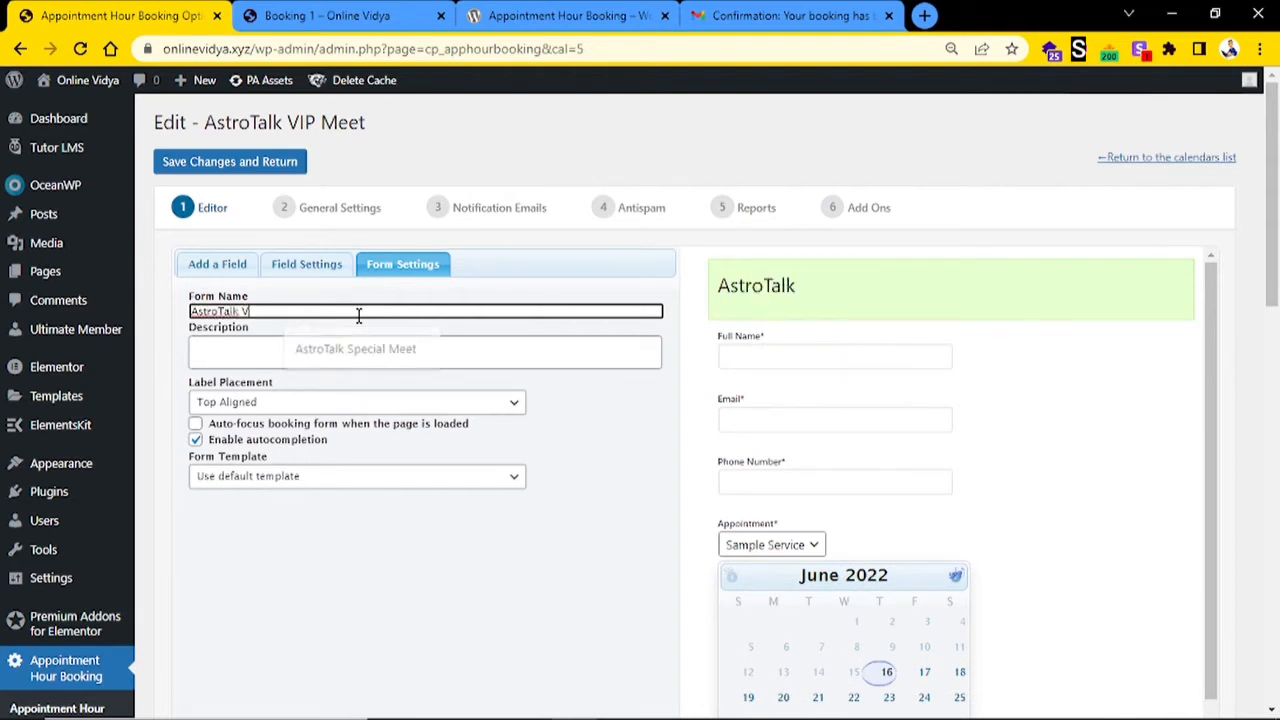
{"action": "type", "text": "IP Met"}
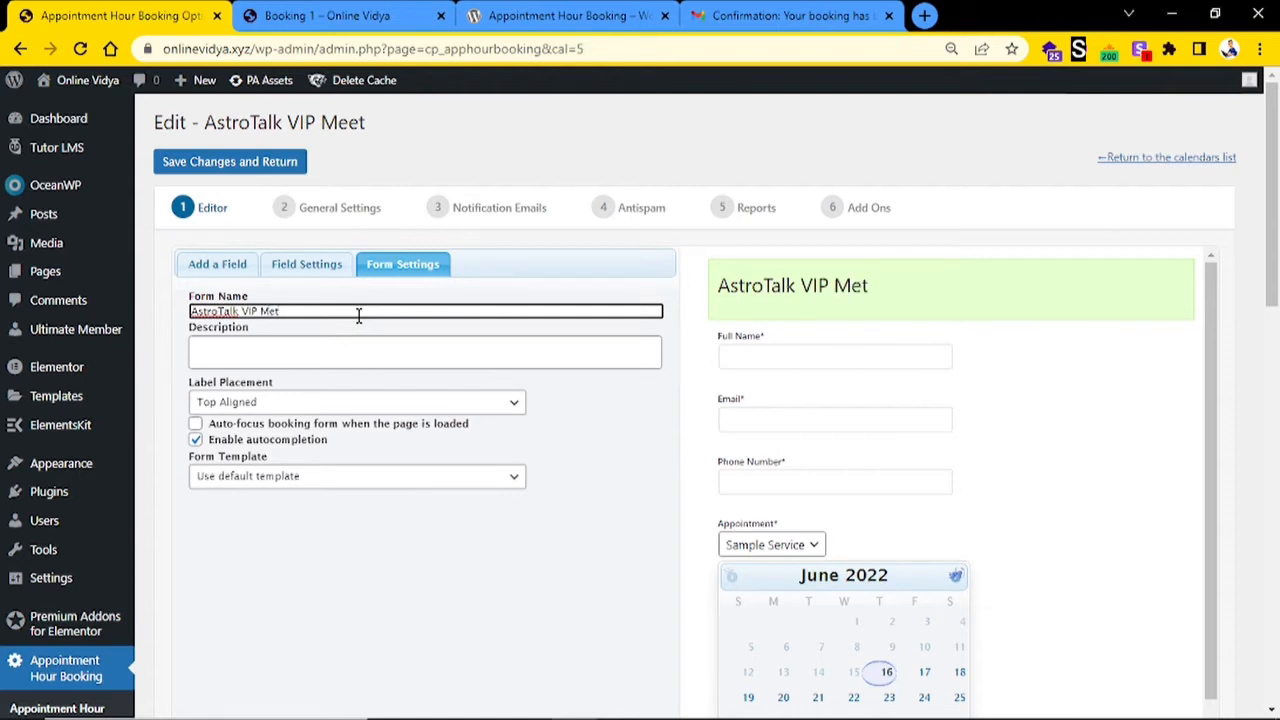
{"action": "key", "text": "BackSpace"}
{"action": "type", "text": "et"}
- Enter "Meet Your Guruji" as the form description and check the header in the form preview
{"action": "left_click", "coordinate": [327, 352]}
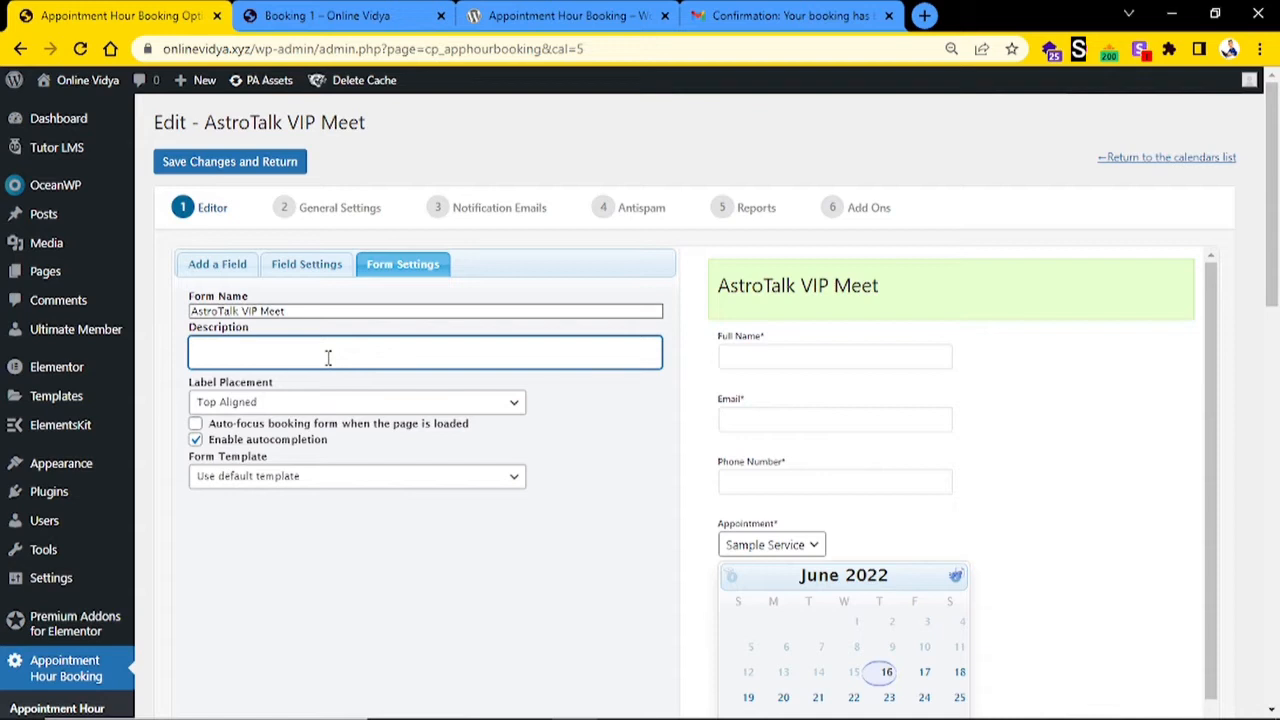
{"action": "type", "text": "Meet Your Guruji "}
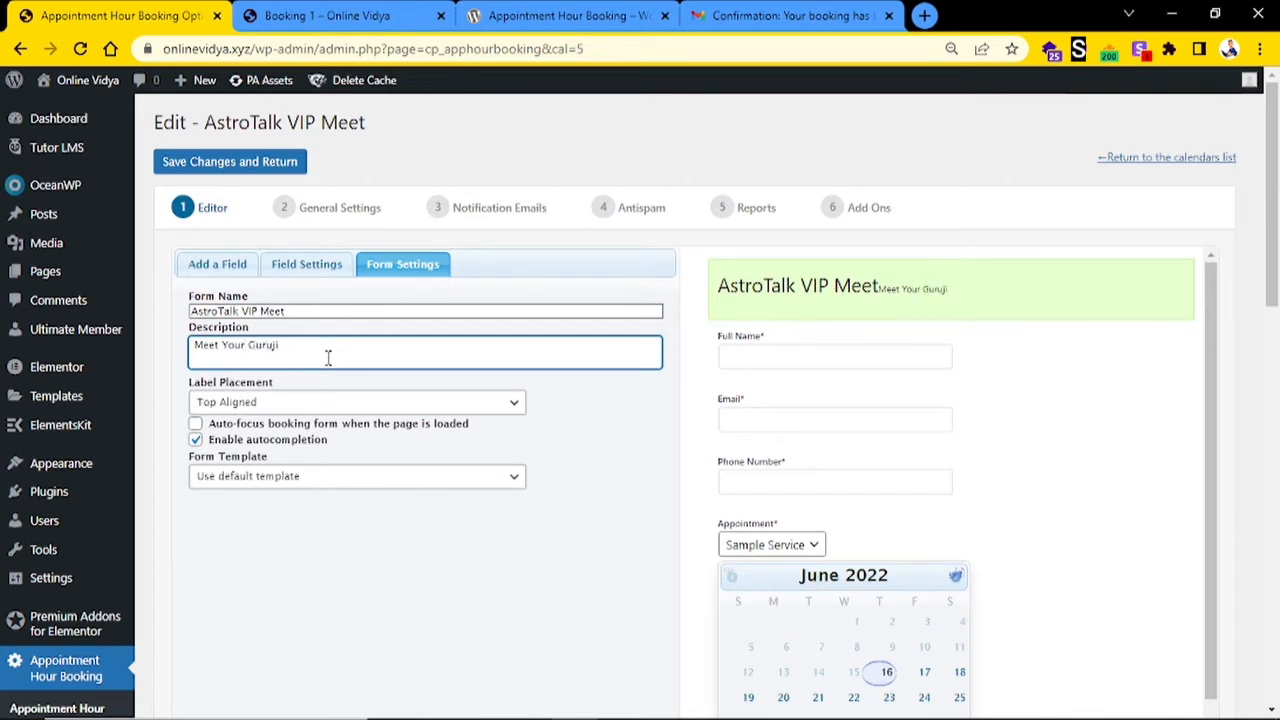
{"action": "type", "text": "AS"}
{"action": "key", "text": "BackSpace"}
{"action": "key", "text": "BackSpace"}
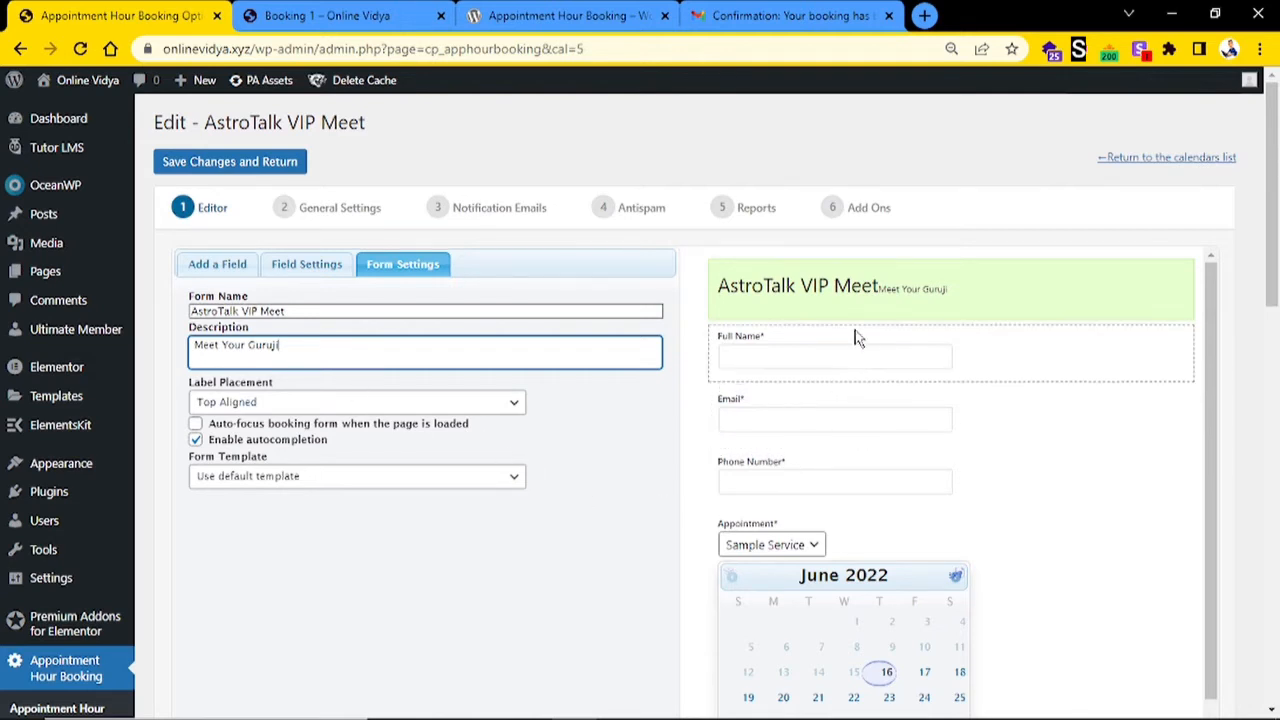
{"action": "triple_click", "coordinate": [862, 290]}
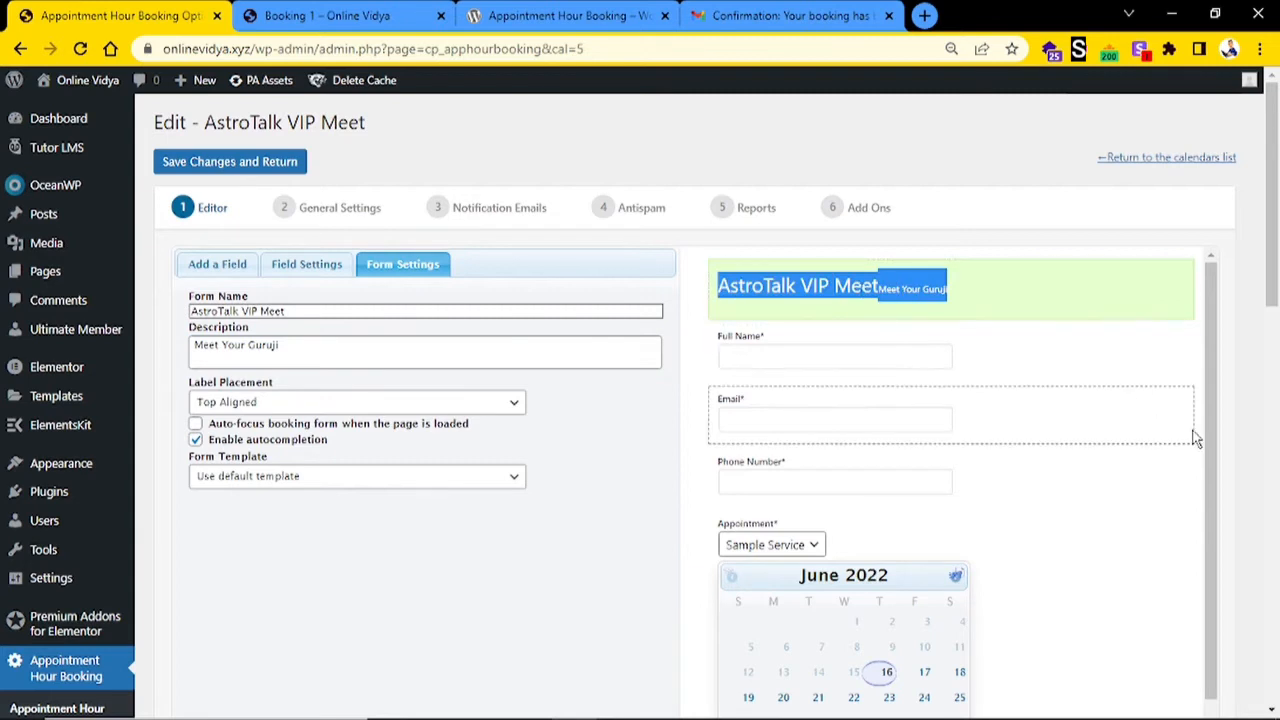
{"action": "left_click", "coordinate": [1238, 452]}
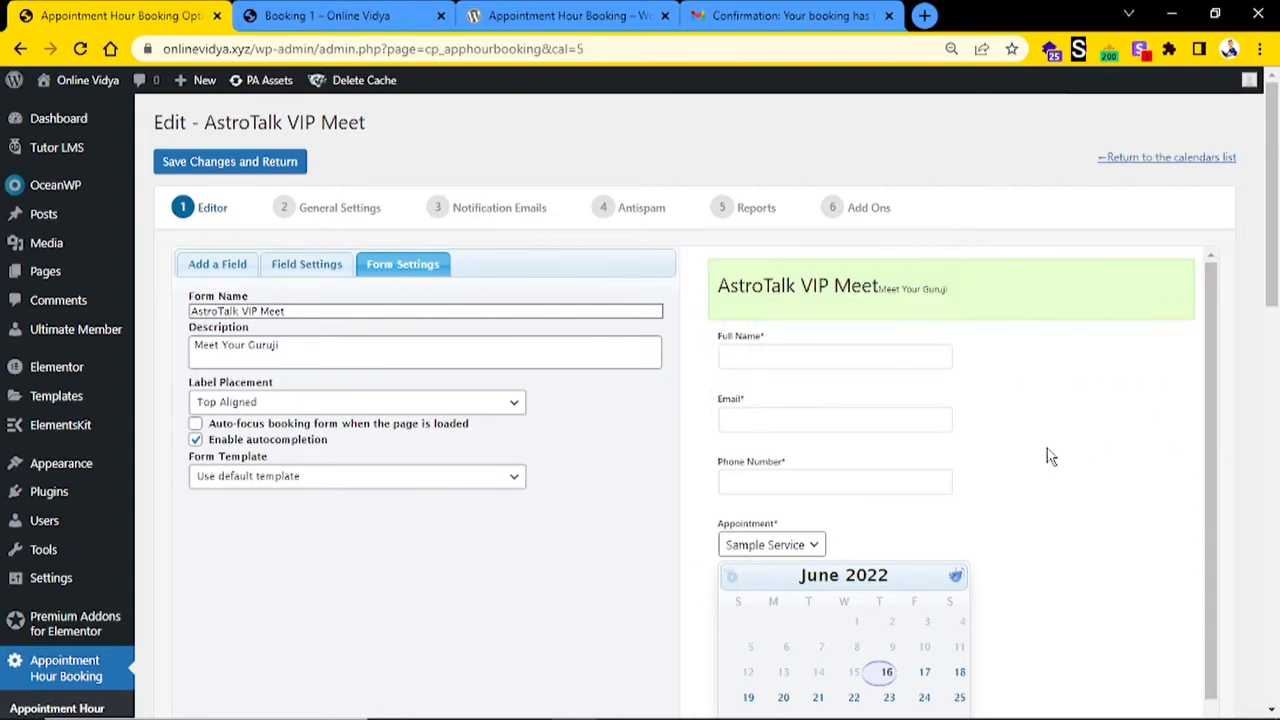
- Open the settings of the Appointment field and try out adding and removing an extra service
{"action": "scroll", "coordinate": [1050, 457], "scroll_direction": "down", "scroll_amount": 1}
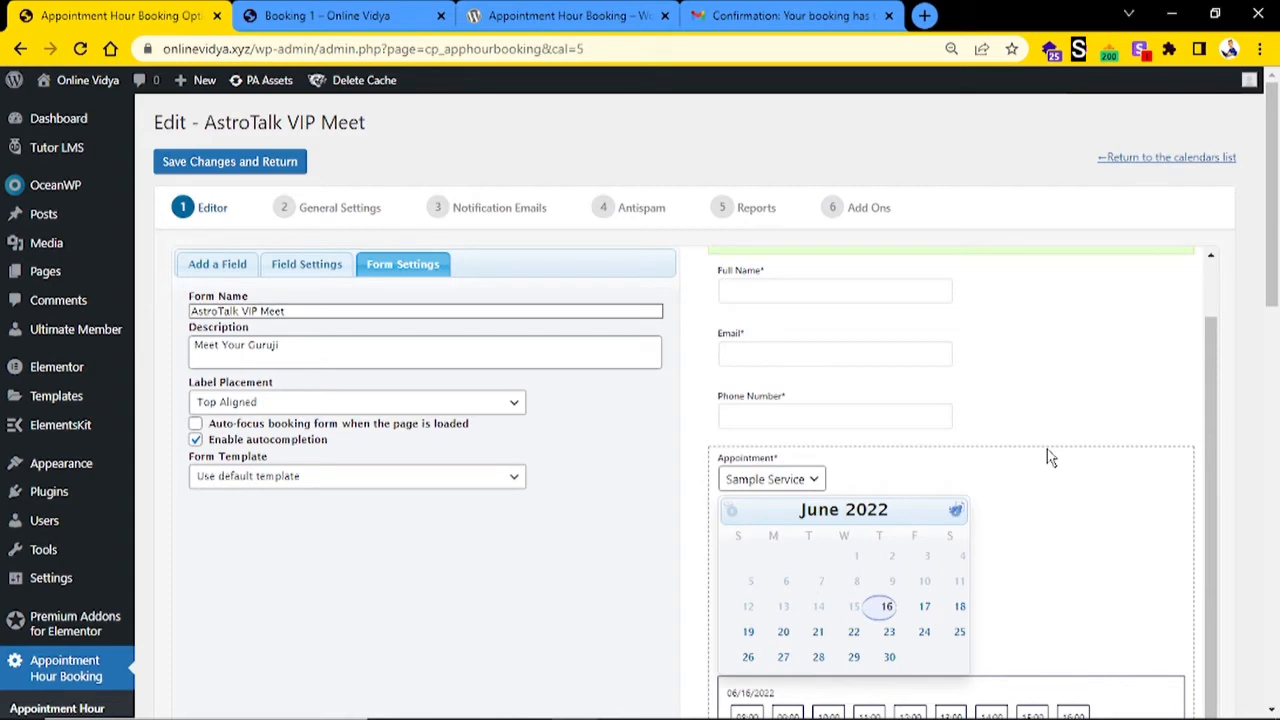
{"action": "scroll", "coordinate": [1030, 468], "scroll_direction": "down", "scroll_amount": 2}
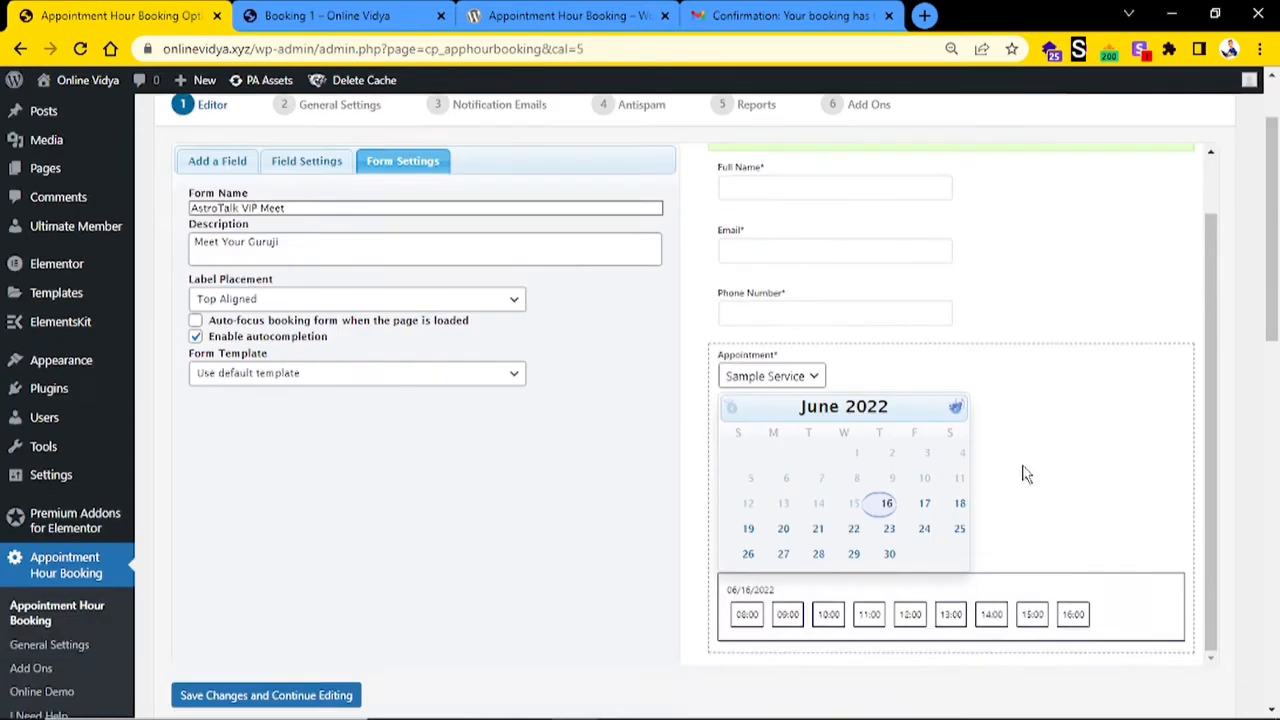
{"action": "left_click", "coordinate": [1066, 318]}
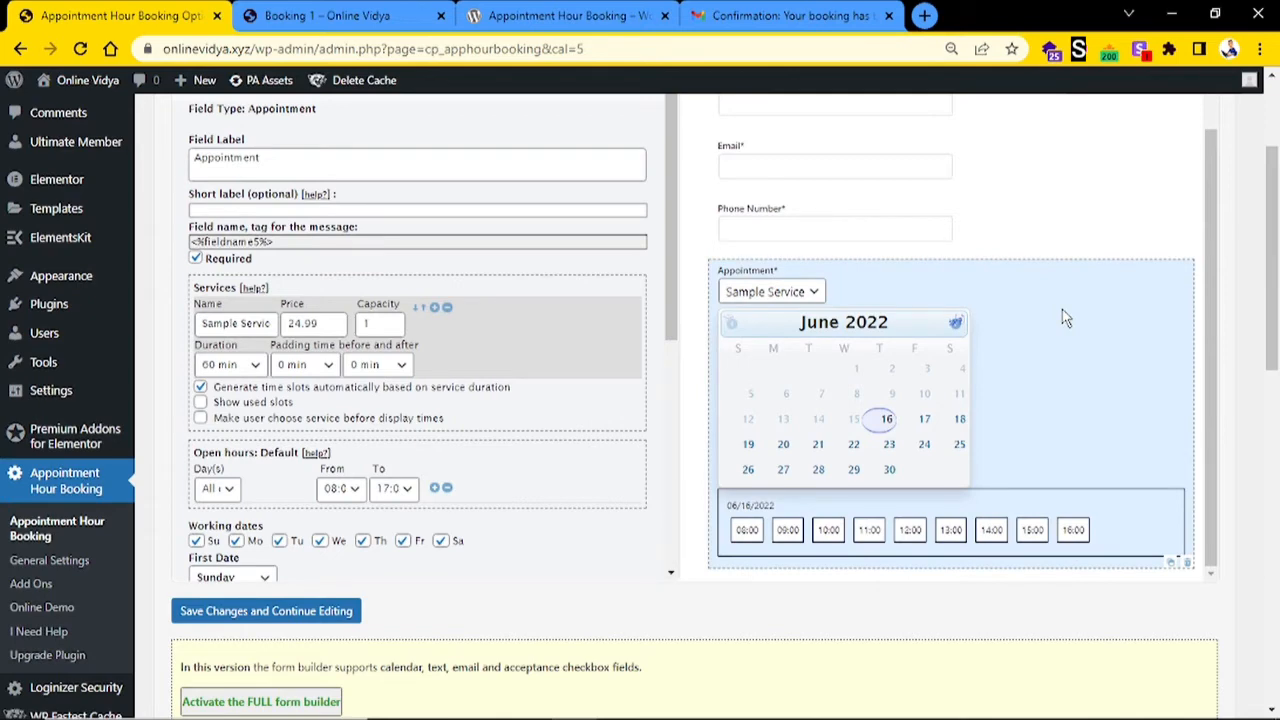
{"action": "scroll", "coordinate": [1077, 600], "scroll_direction": "up", "scroll_amount": 2}
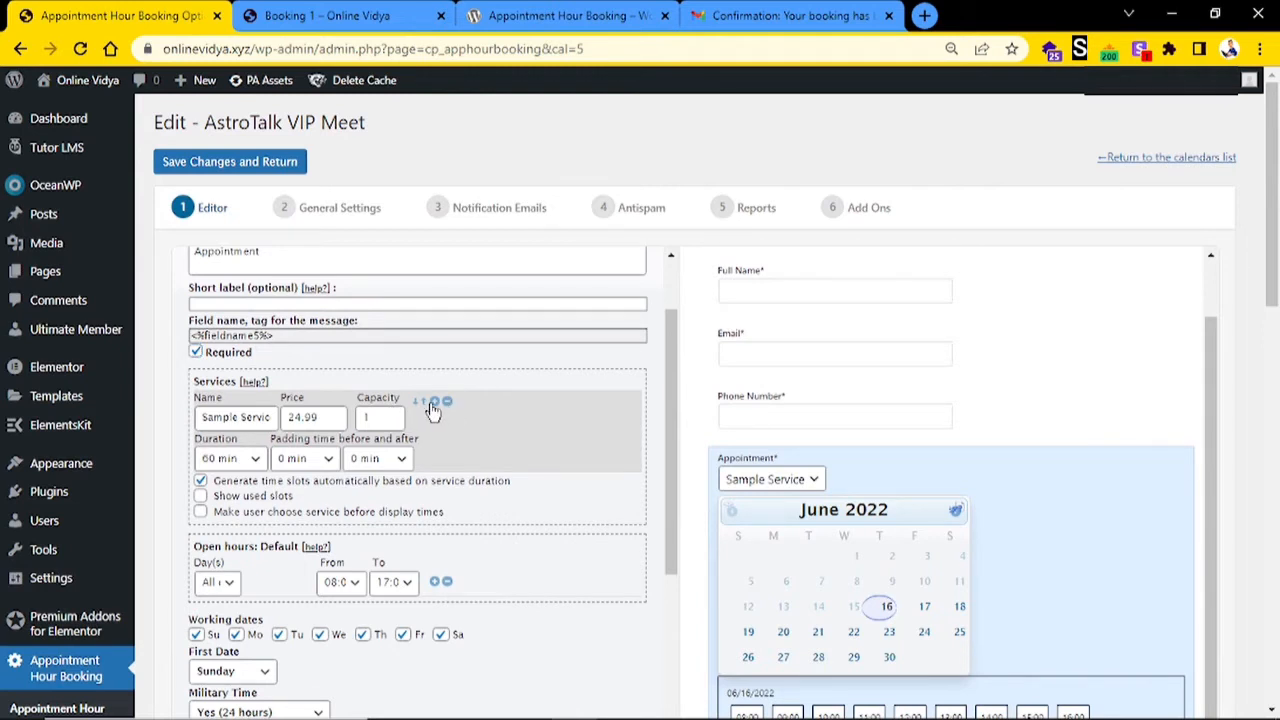
{"action": "left_click", "coordinate": [435, 402]}
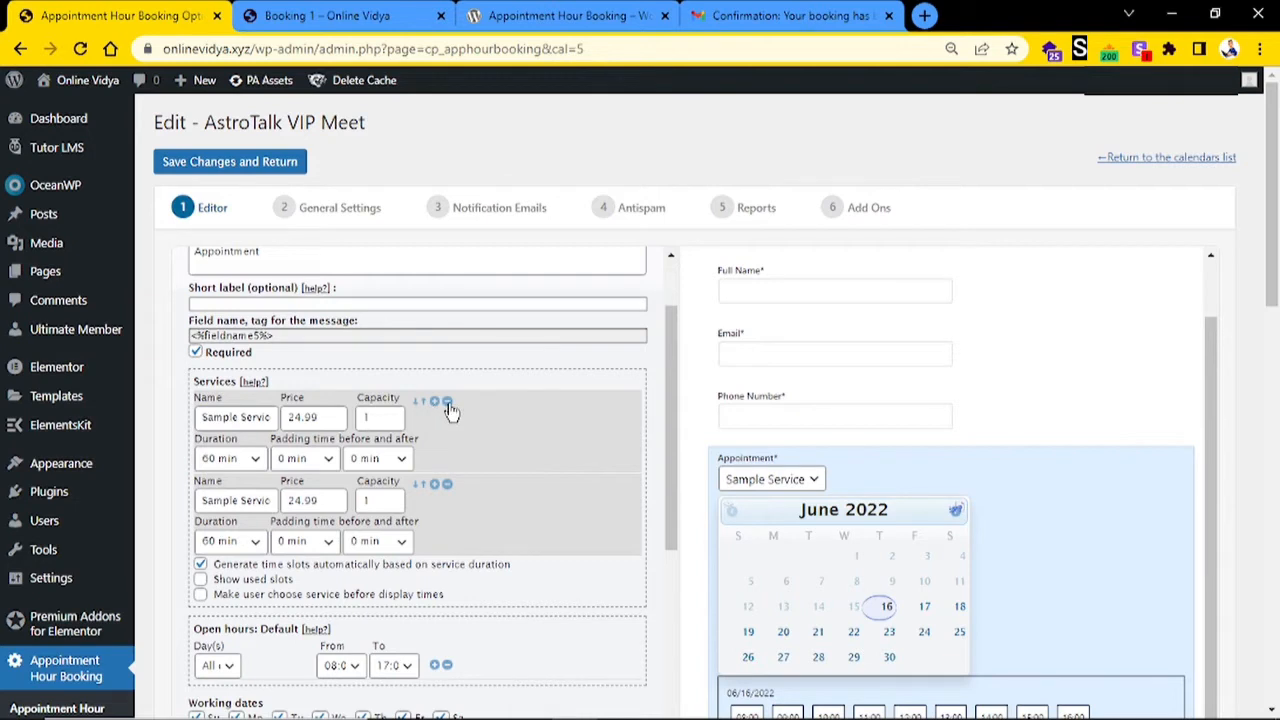
{"action": "left_click", "coordinate": [447, 401]}
- Rename the Appointment field's sample service to "VIP Meet"
{"action": "triple_click", "coordinate": [245, 417]}
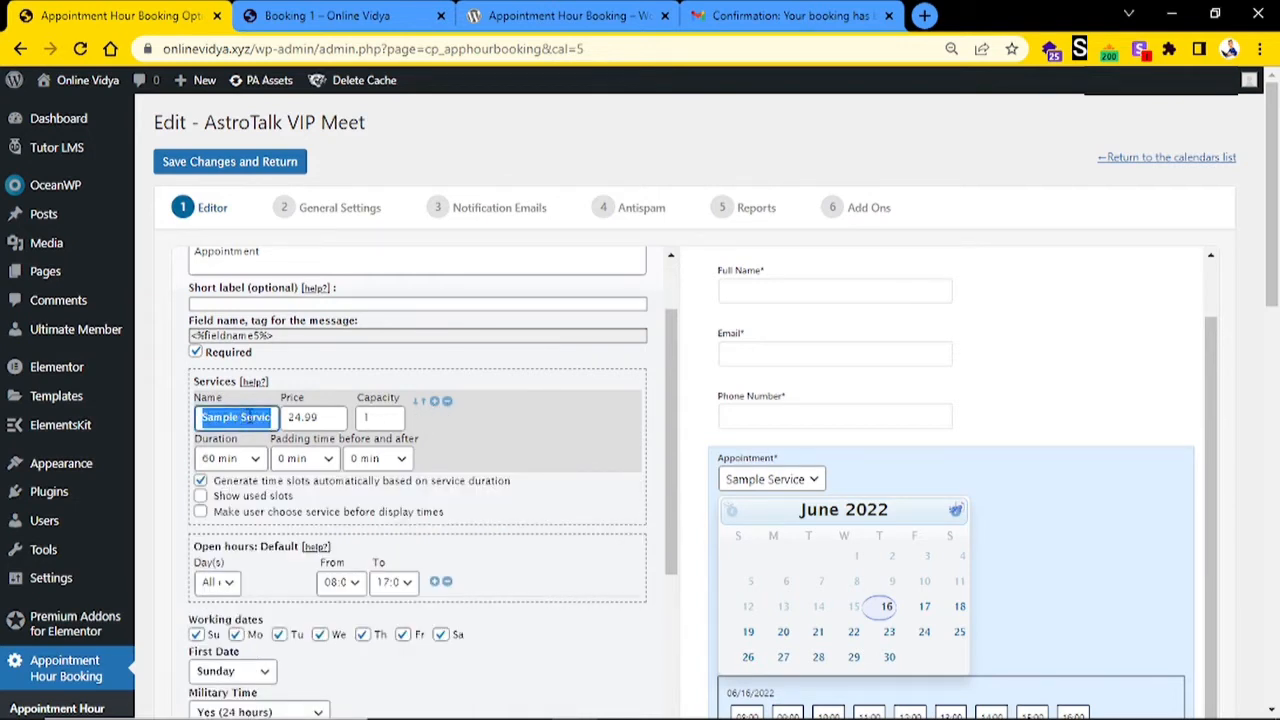
{"action": "type", "text": "Astr"}
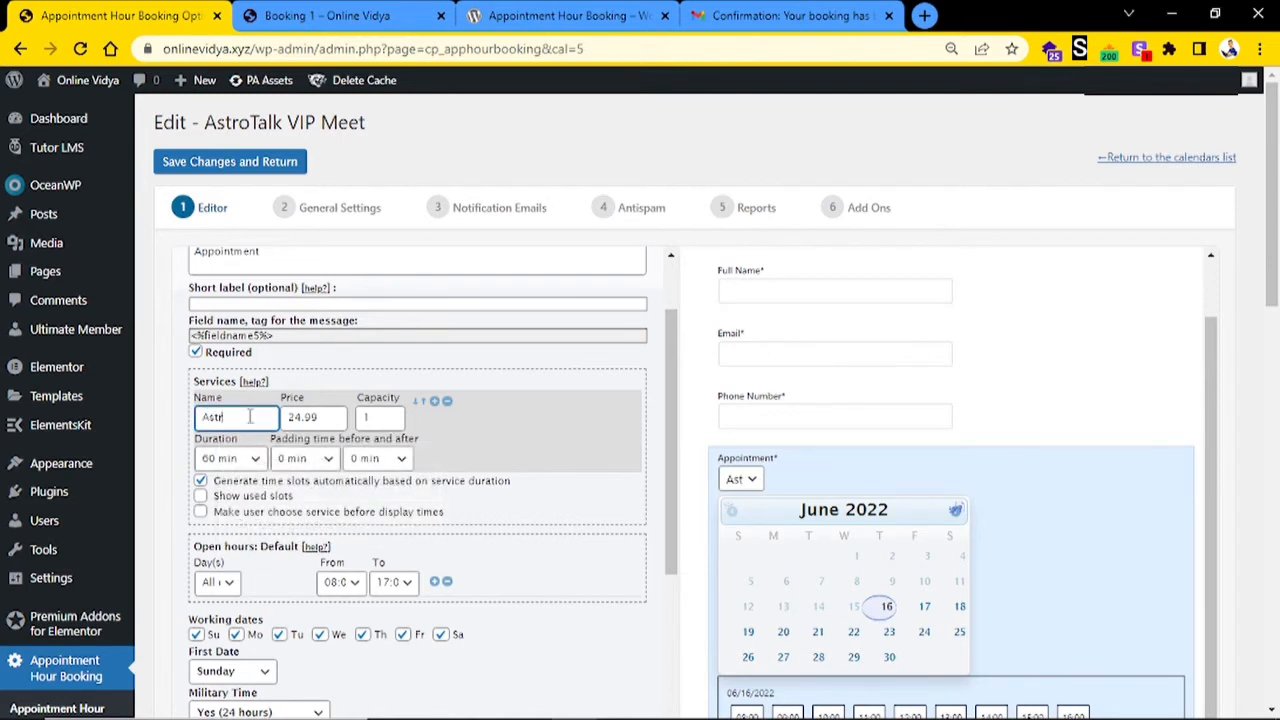
{"action": "type", "text": "oTa"}
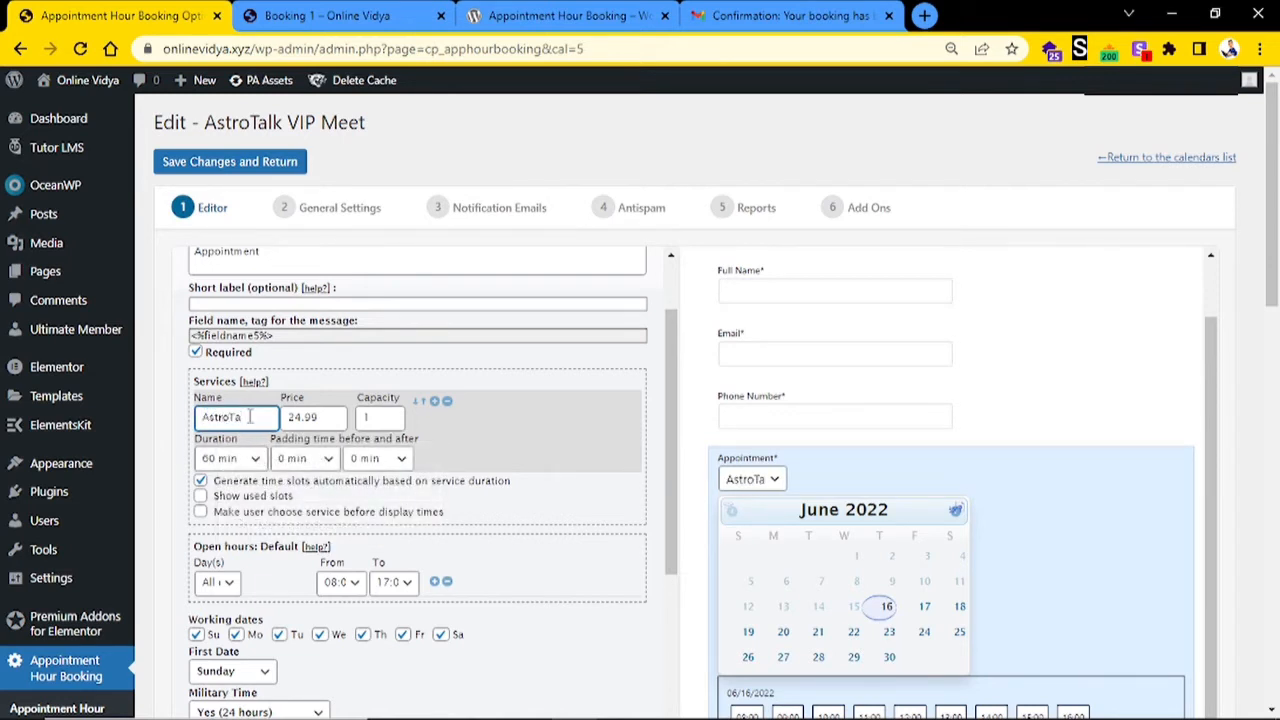
{"action": "type", "text": "lk VIP"}
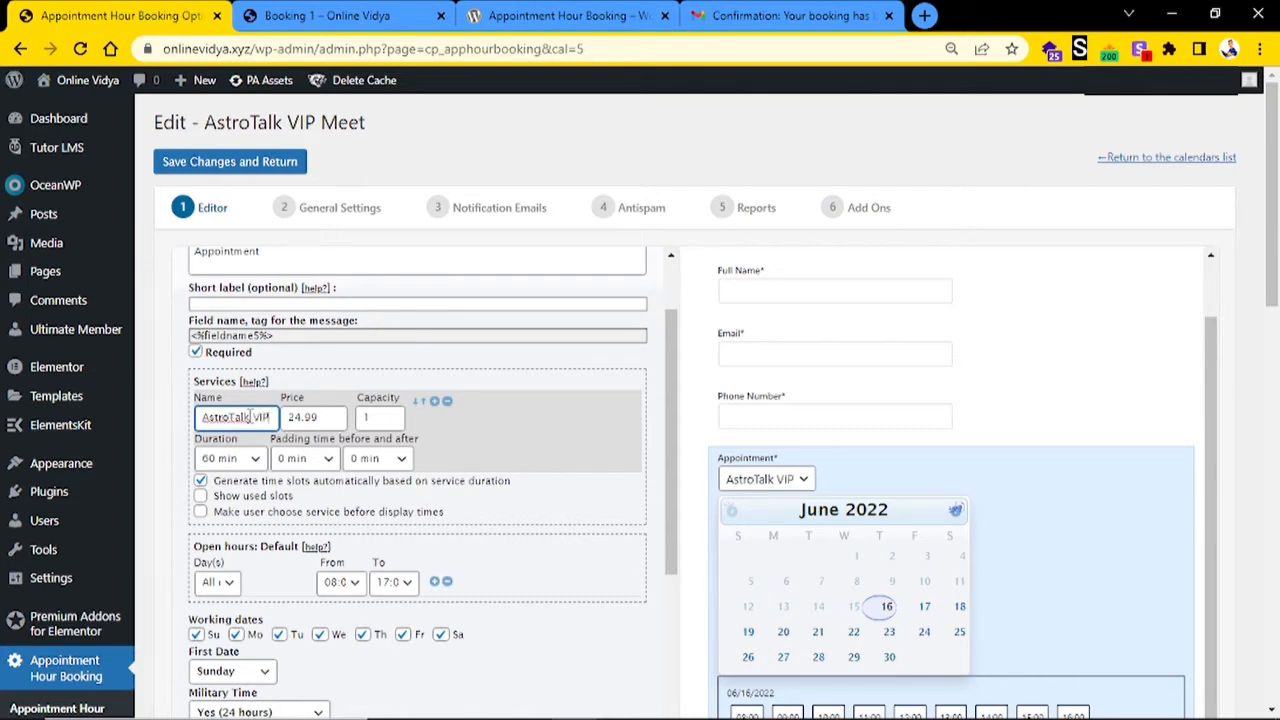
{"action": "key", "text": "Delete"}
{"action": "key", "text": "Delete"}
{"action": "key", "text": "Delete"}
{"action": "key", "text": "Delete"}
{"action": "key", "text": "Delete"}
{"action": "key", "text": "Delete"}
{"action": "key", "text": "Delete"}
{"action": "key", "text": "Delete"}
{"action": "key", "text": "Delete"}
{"action": "key", "text": "Delete"}
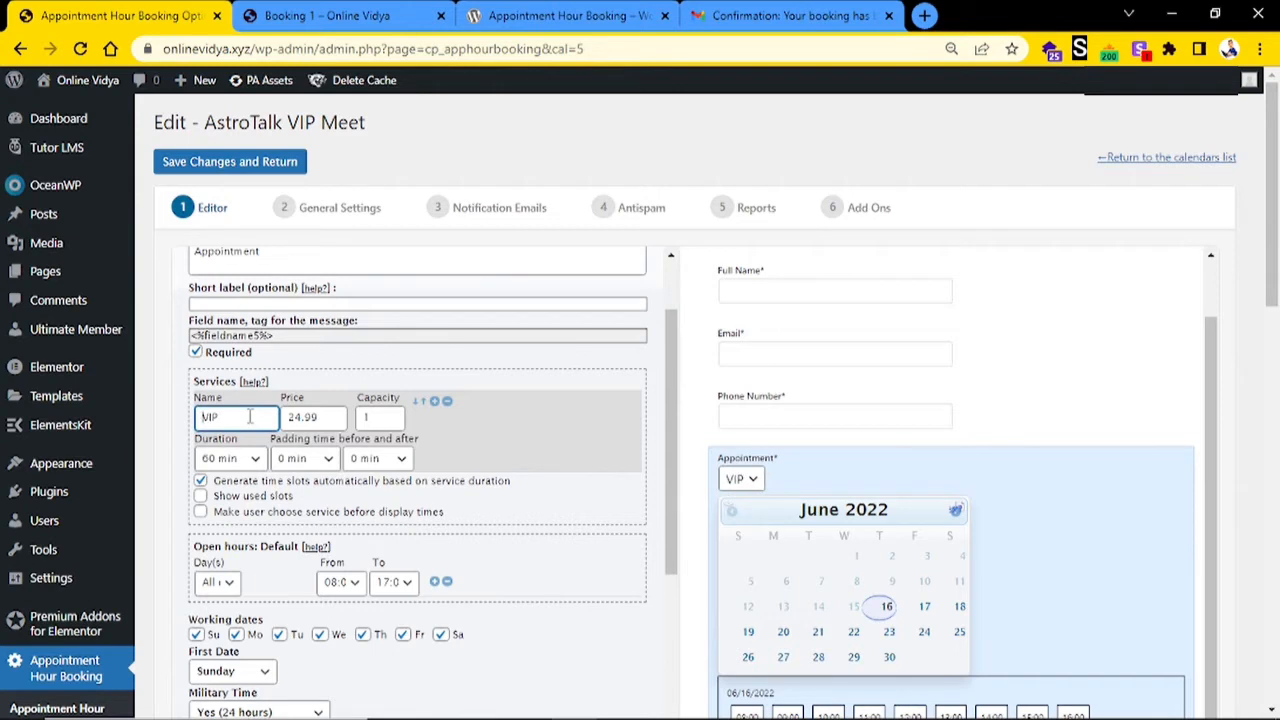
{"action": "left_click", "coordinate": [249, 417]}
{"action": "type", "text": "Meet"}
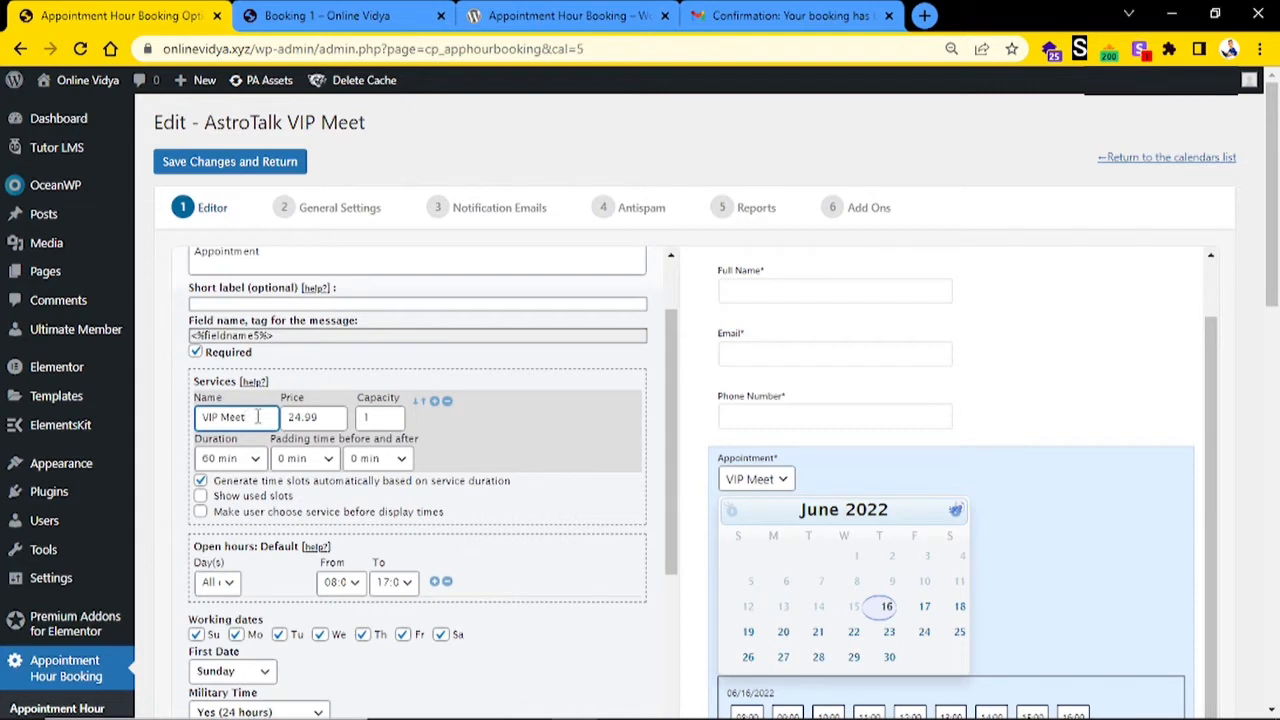
- Clear the VIP Meet service's price and set its duration to 30 min
{"action": "double_click", "coordinate": [303, 420]}
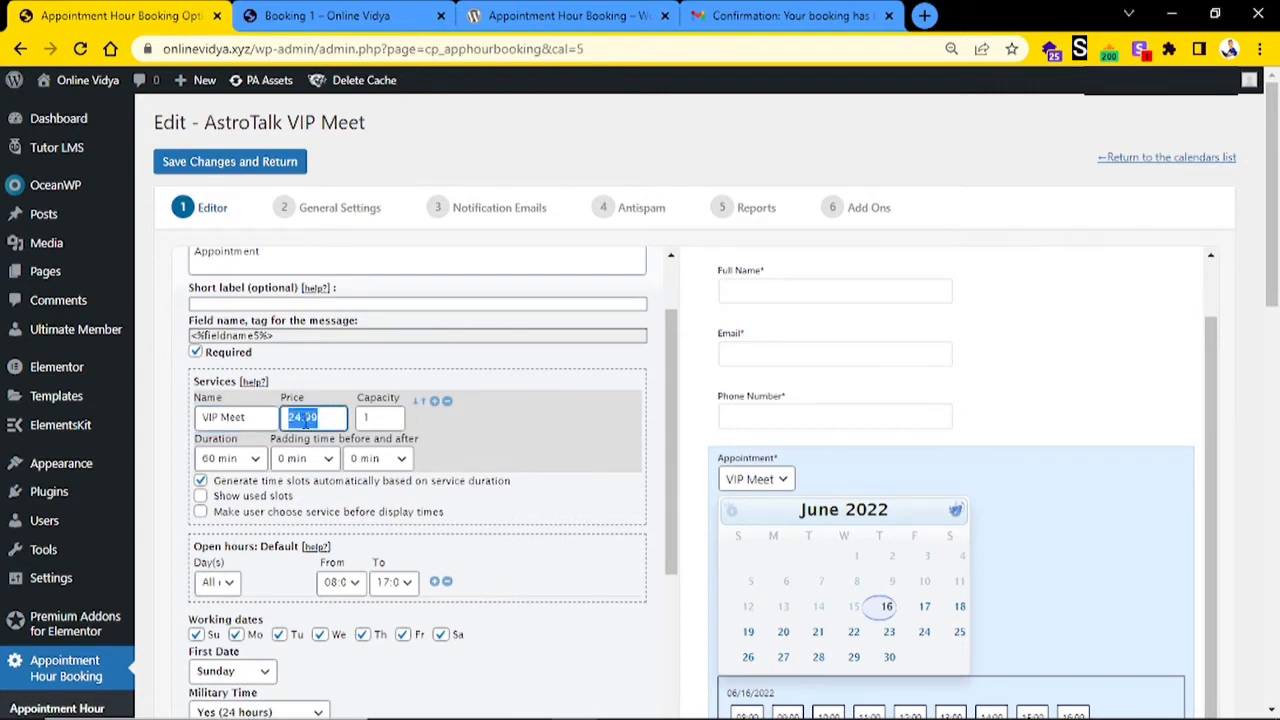
{"action": "key", "text": "BackSpace"}
{"action": "left_click", "coordinate": [238, 465]}
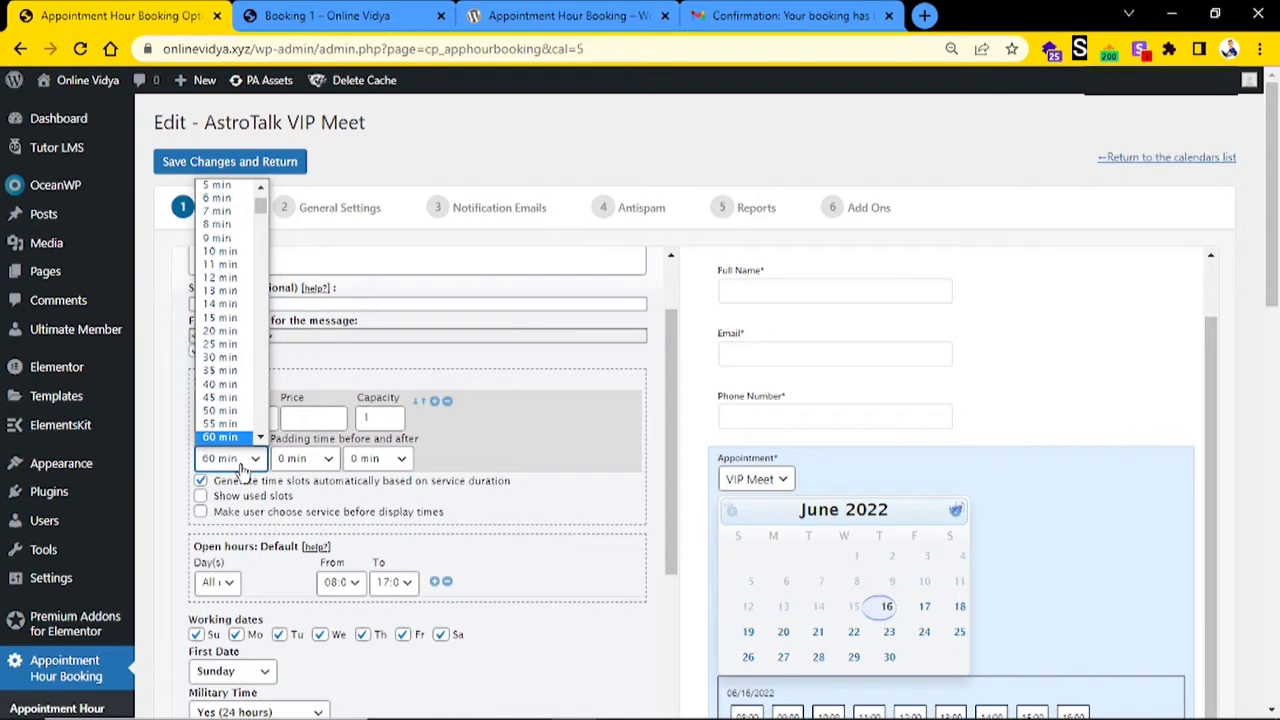
{"action": "left_click", "coordinate": [225, 358]}
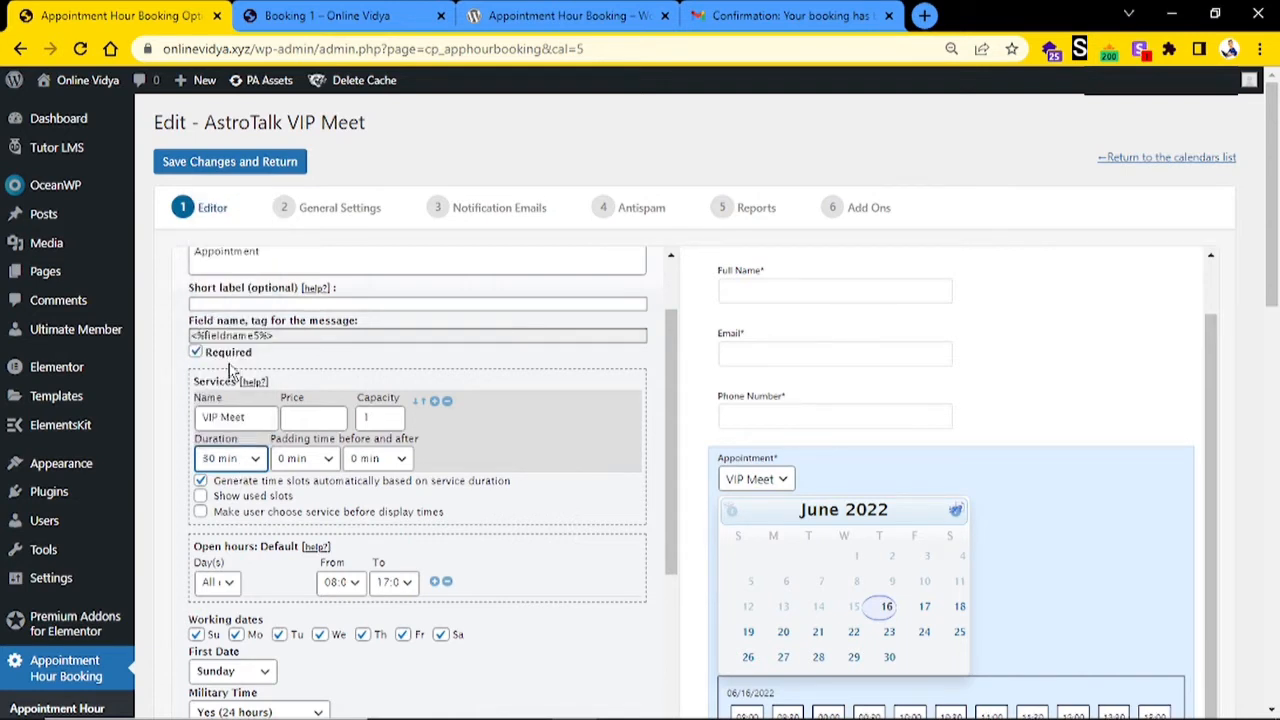
- Examine the padding time setting and the time slots generated below the calendar in the form preview
{"action": "triple_click", "coordinate": [309, 438]}
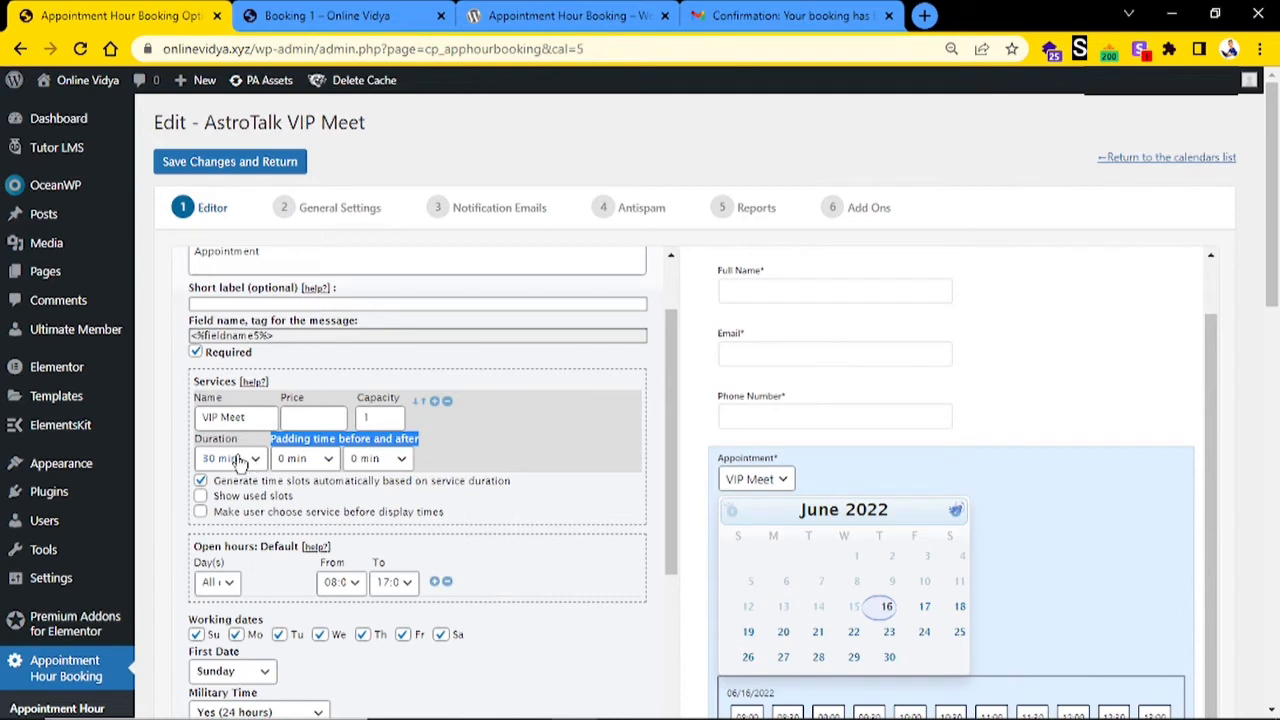
{"action": "scroll", "coordinate": [842, 545], "scroll_direction": "down", "scroll_amount": 1}
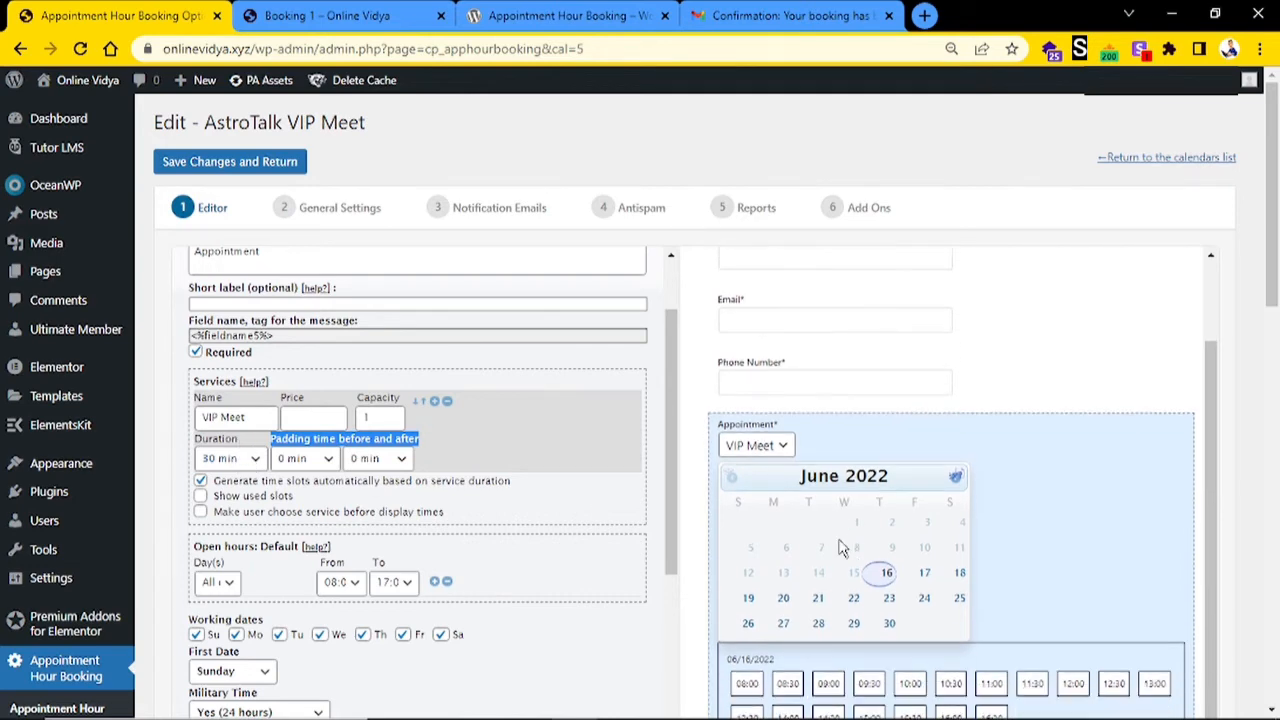
{"action": "scroll", "coordinate": [975, 530], "scroll_direction": "down", "scroll_amount": 5}
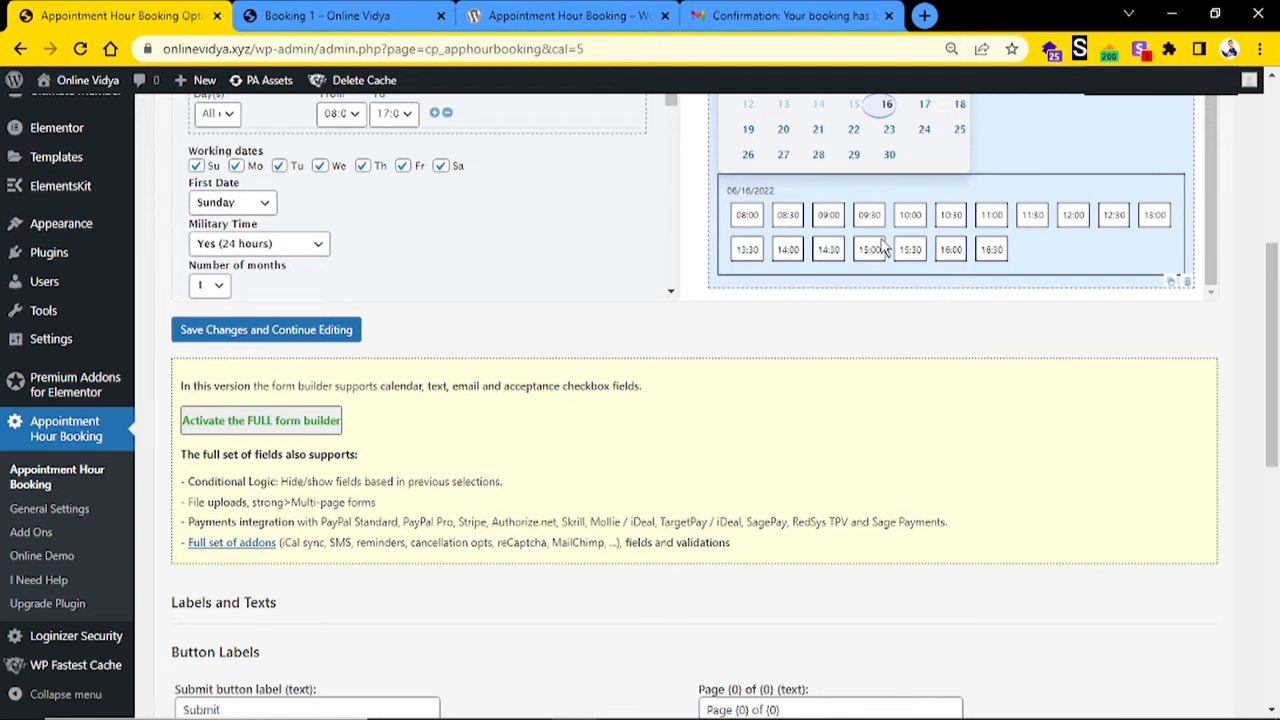
{"action": "scroll", "coordinate": [884, 251], "scroll_direction": "up", "scroll_amount": 1}
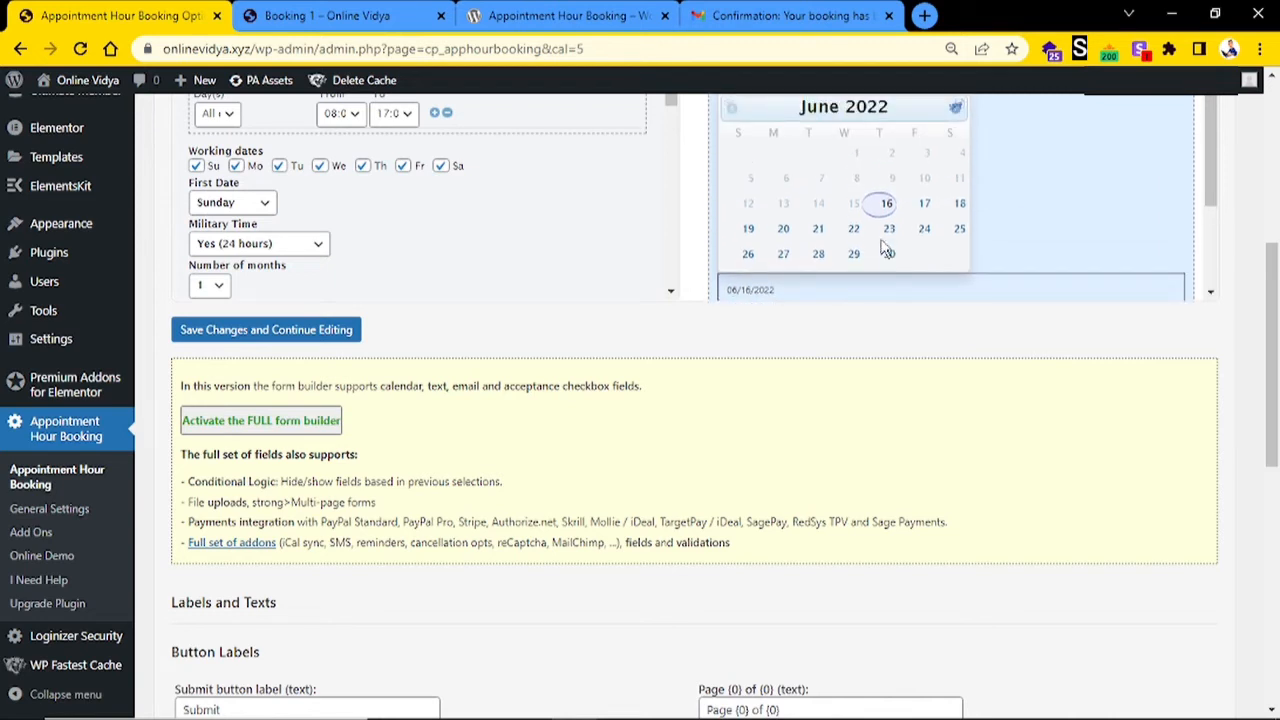
{"action": "scroll", "coordinate": [563, 226], "scroll_direction": "up", "scroll_amount": 1}
{"action": "scroll", "coordinate": [683, 258], "scroll_direction": "up", "scroll_amount": 4}
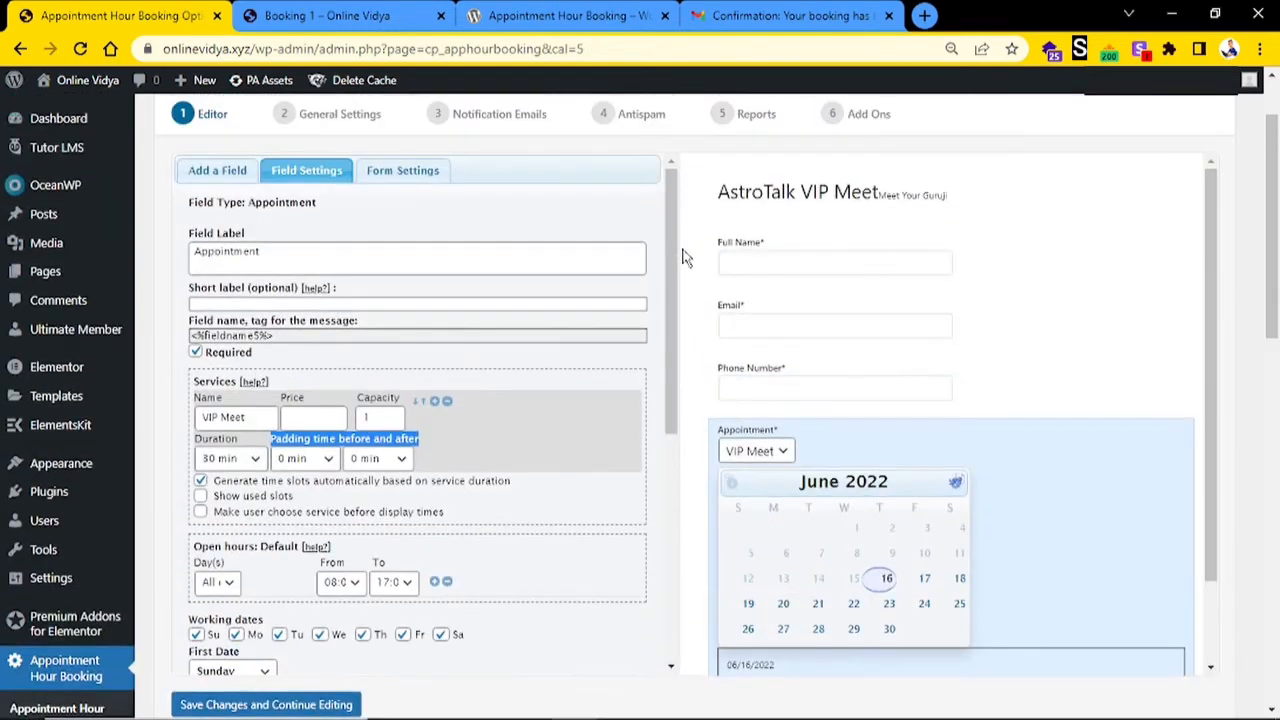
{"action": "left_click", "coordinate": [516, 449]}
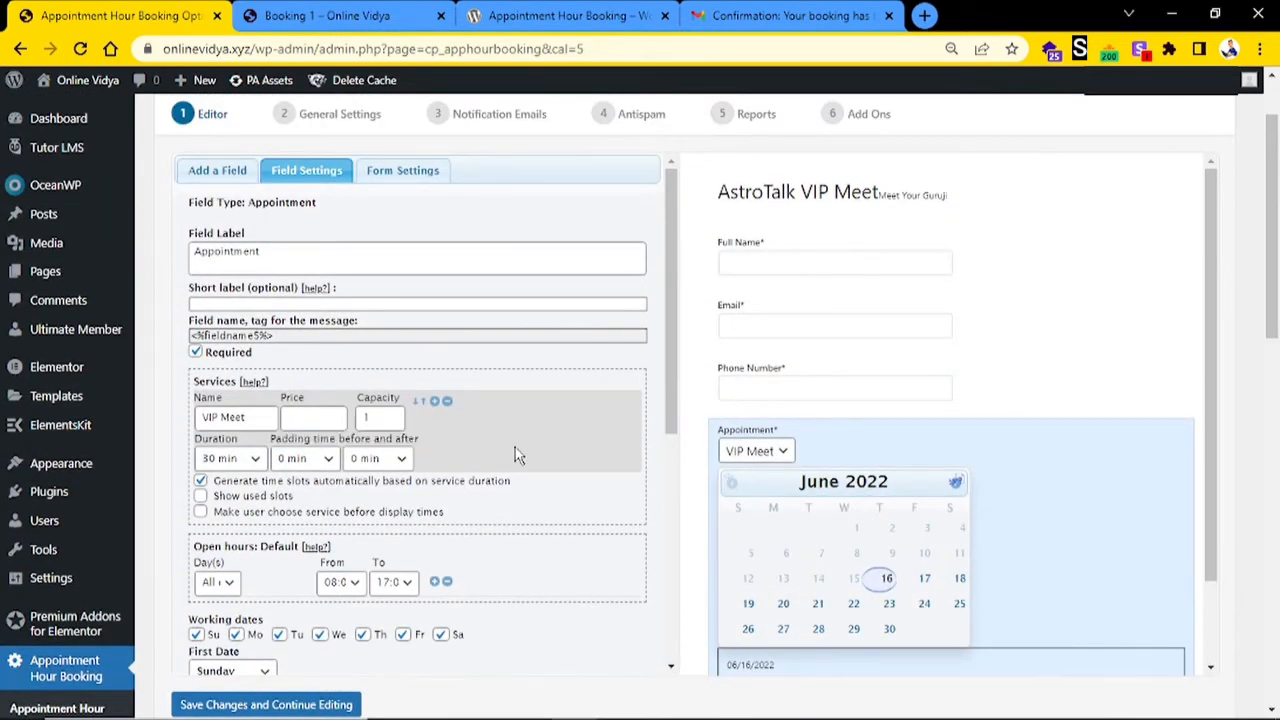
- Try a 10 min padding time after the VIP Meet service and set it back to 0 min
{"action": "left_click", "coordinate": [393, 462]}
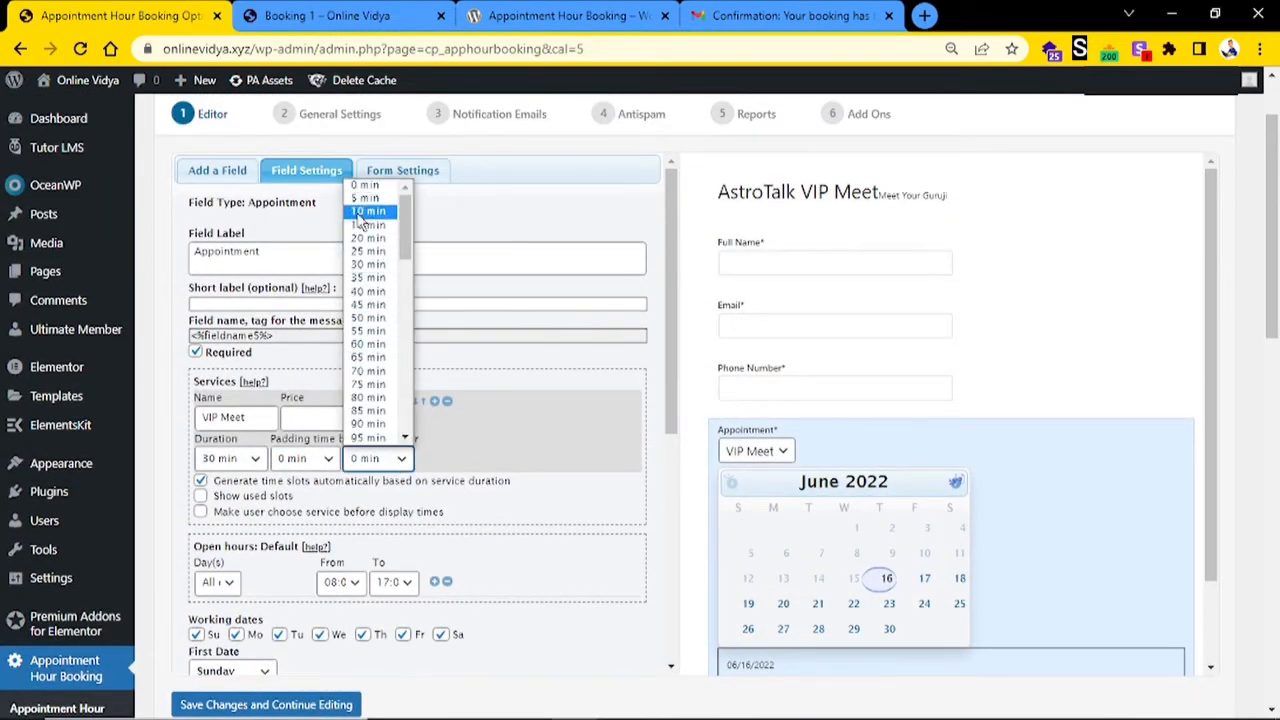
{"action": "left_click", "coordinate": [360, 212]}
{"action": "left_click", "coordinate": [395, 458]}
{"action": "left_click", "coordinate": [368, 186]}
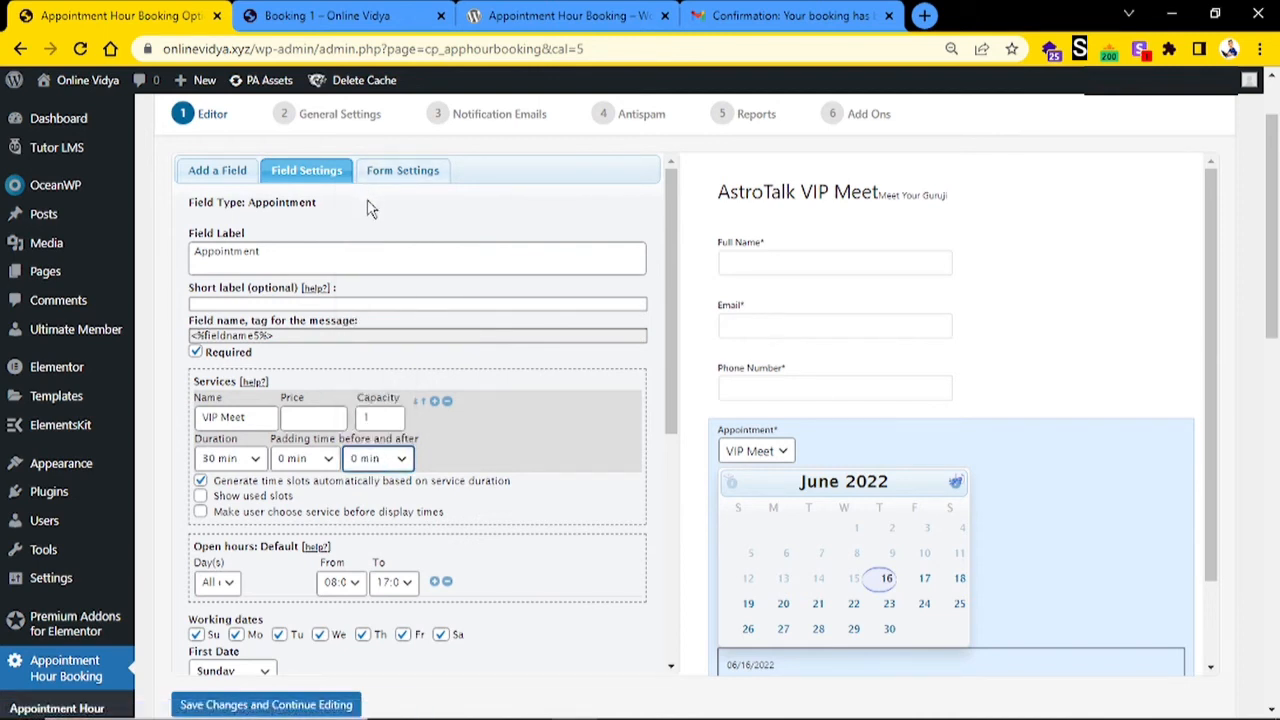
- Review the service options for automatic time slots, showing used slots and choosing a service before times are displayed
{"action": "scroll", "coordinate": [484, 449], "scroll_direction": "down", "scroll_amount": 1}
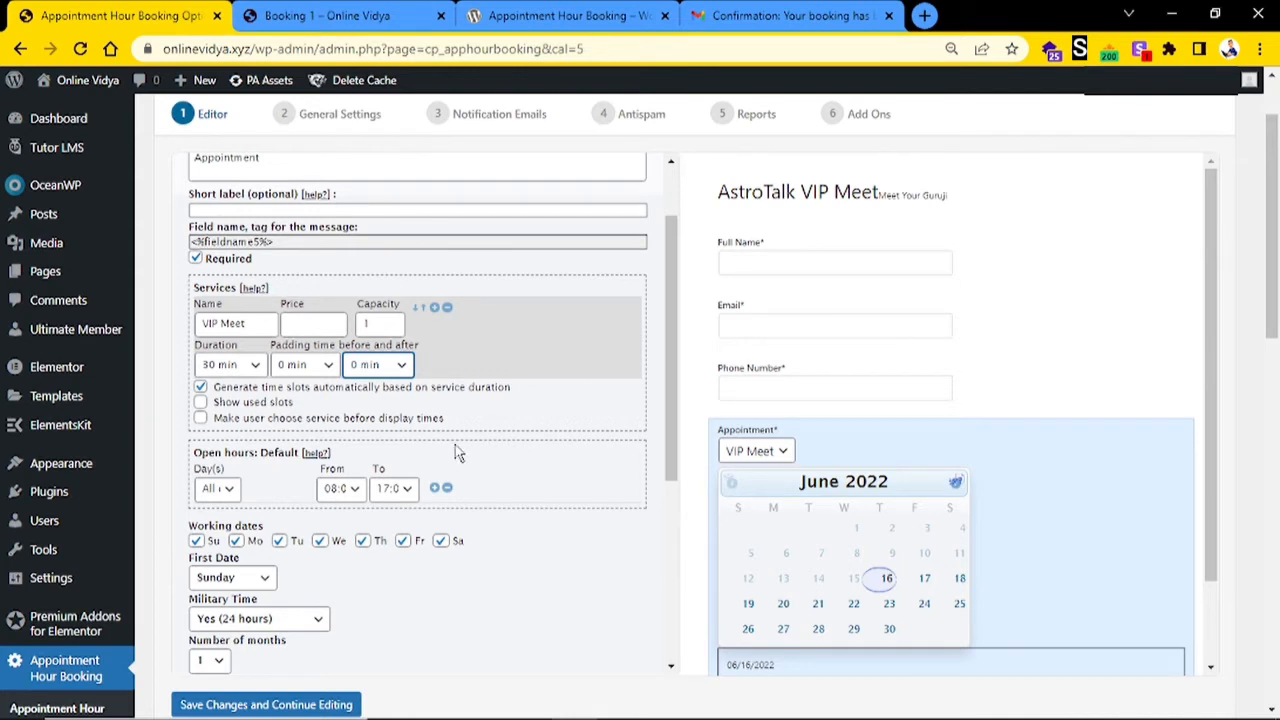
{"action": "triple_click", "coordinate": [351, 390]}
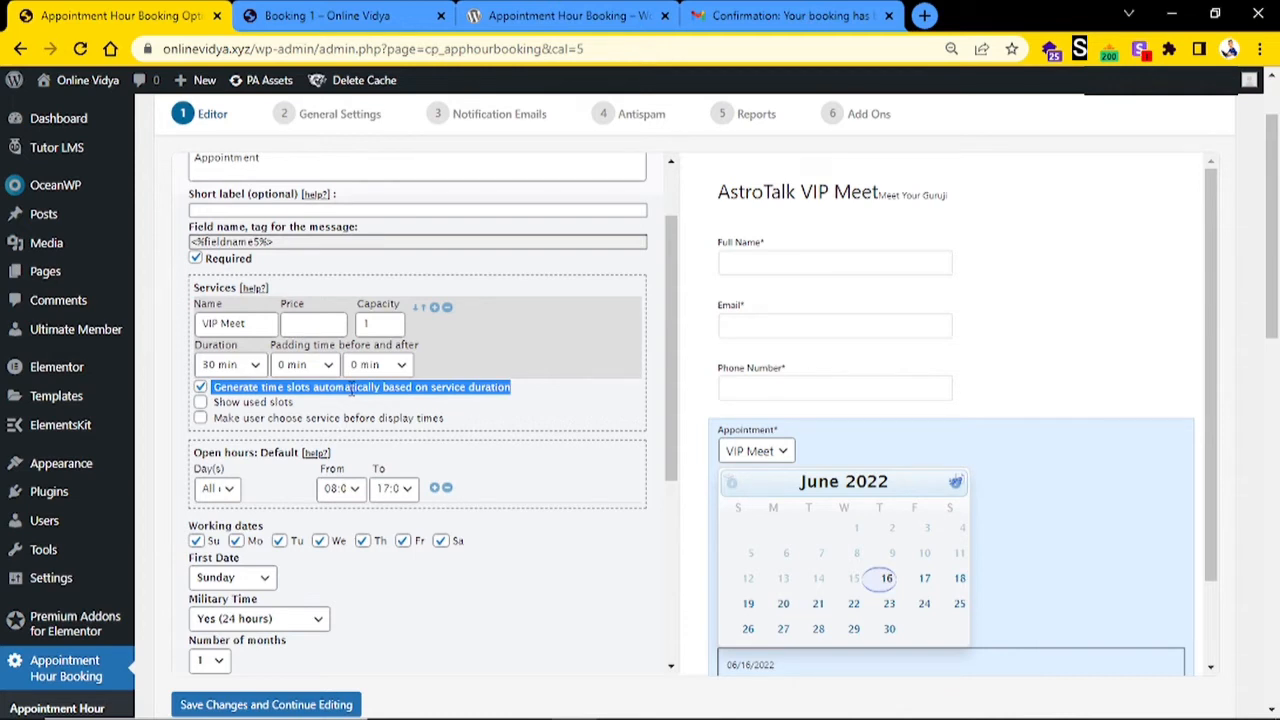
{"action": "triple_click", "coordinate": [260, 402]}
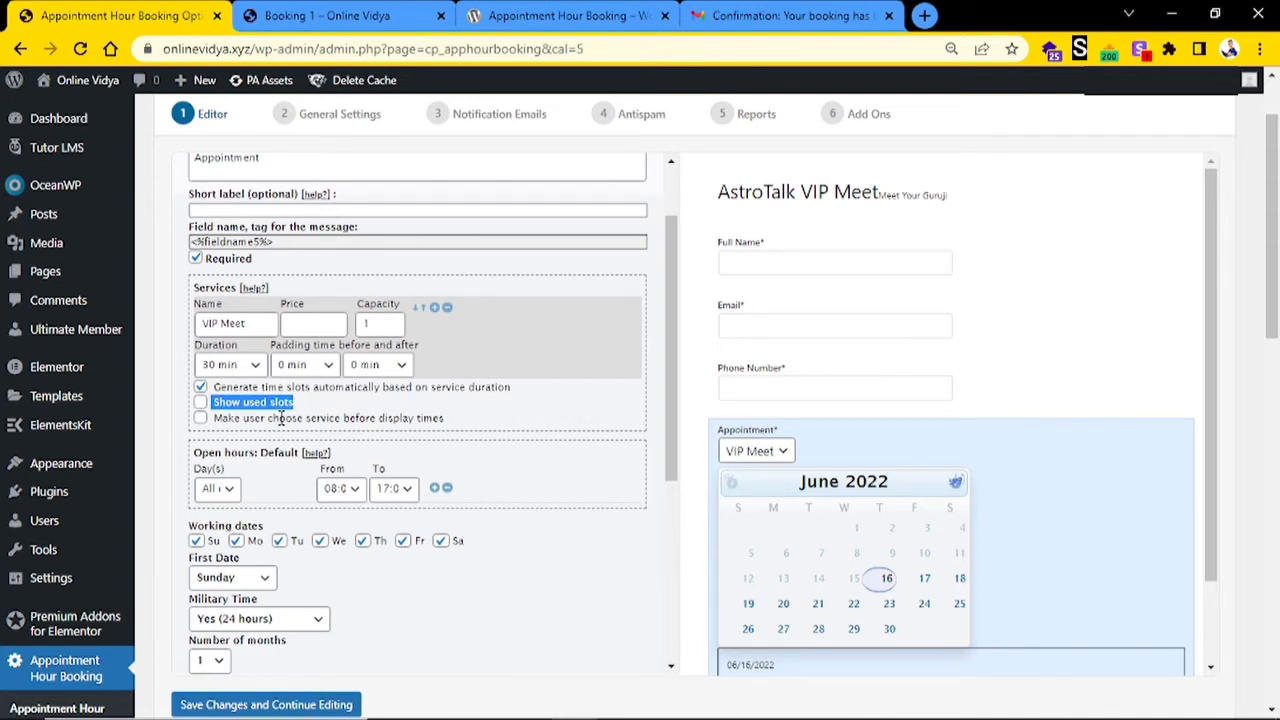
{"action": "triple_click", "coordinate": [313, 418]}
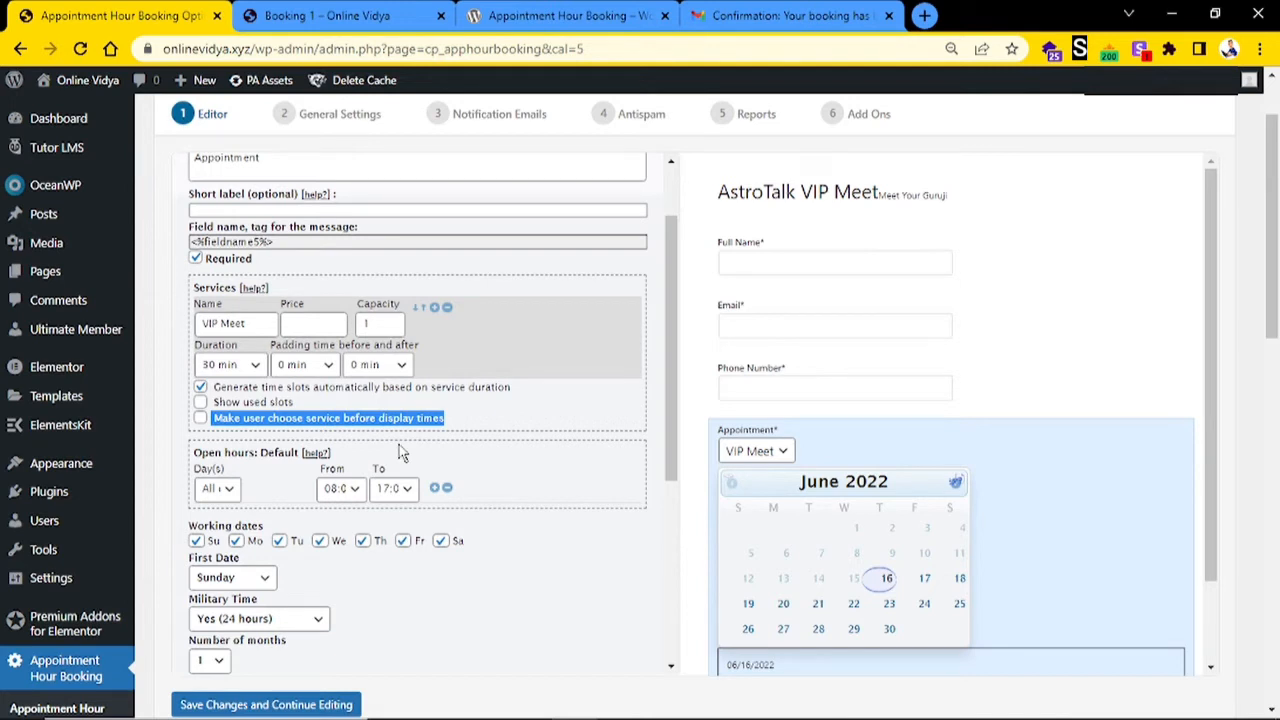
- Set the appointment's default open hours to Tuesday from 08:30 to 17:00
{"action": "scroll", "coordinate": [400, 453], "scroll_direction": "up", "scroll_amount": 1}
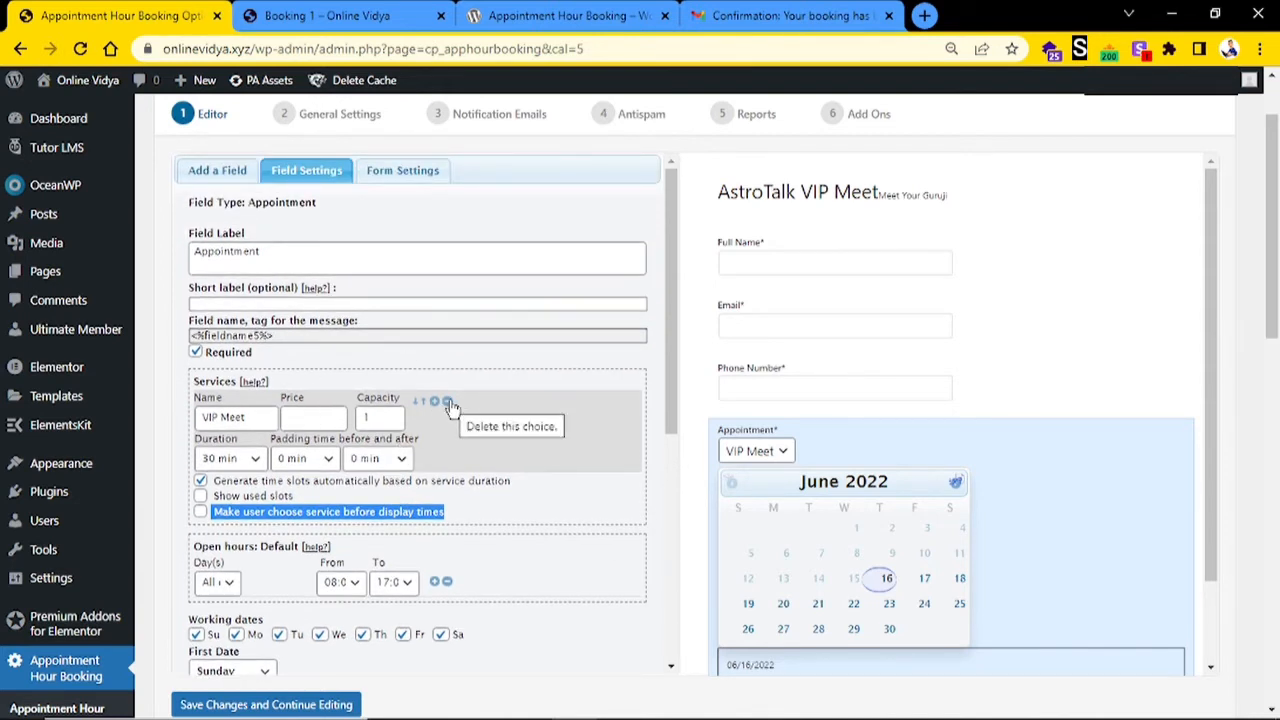
{"action": "scroll", "coordinate": [450, 405], "scroll_direction": "down", "scroll_amount": 1}
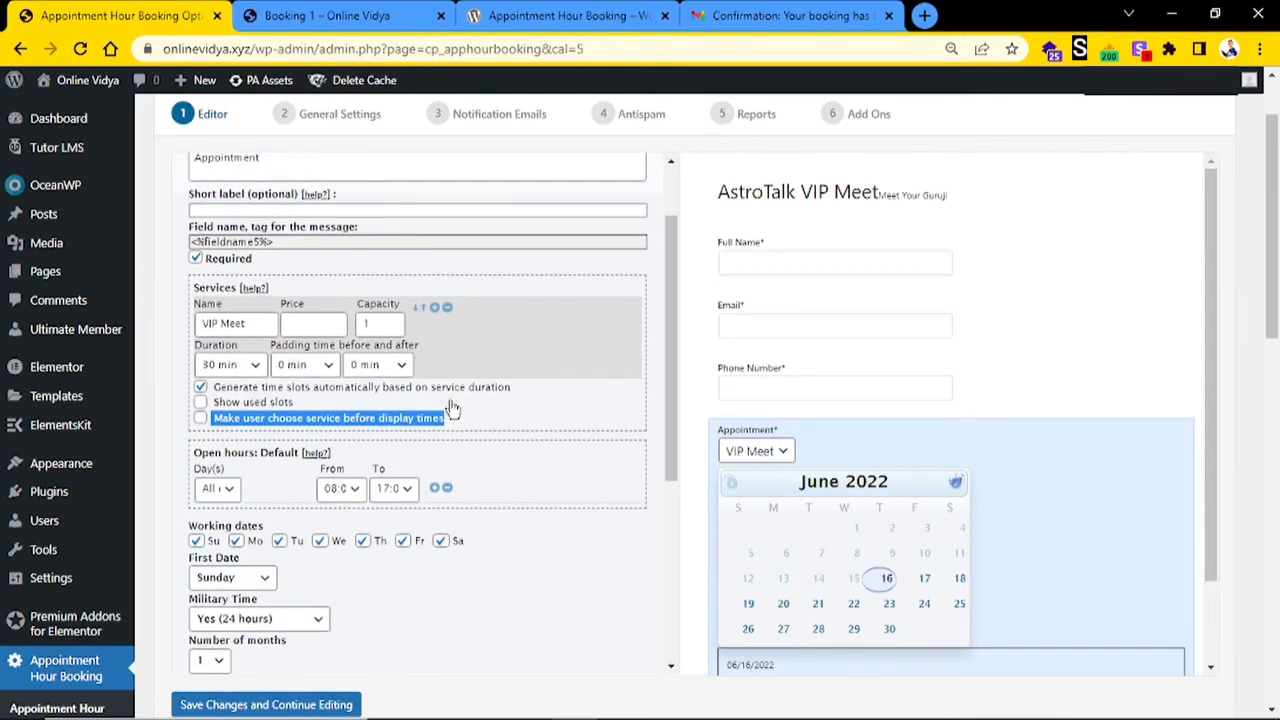
{"action": "scroll", "coordinate": [452, 408], "scroll_direction": "down", "scroll_amount": 1}
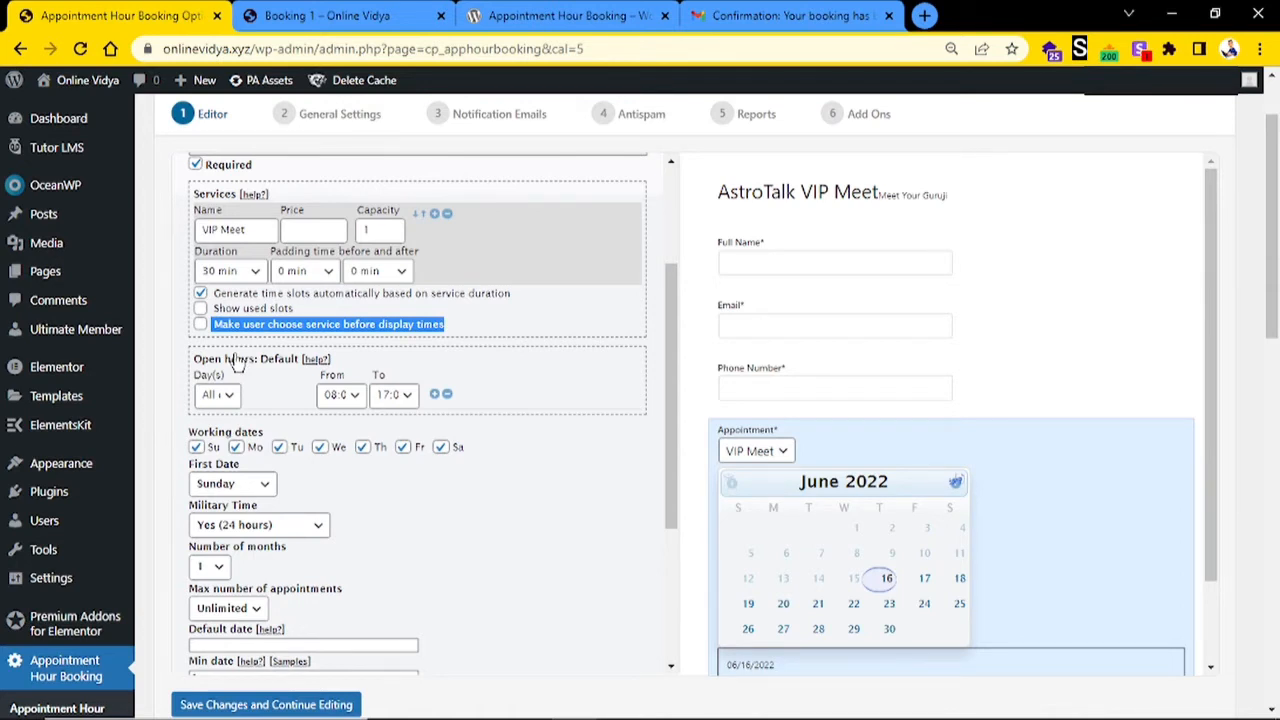
{"action": "left_click", "coordinate": [216, 394]}
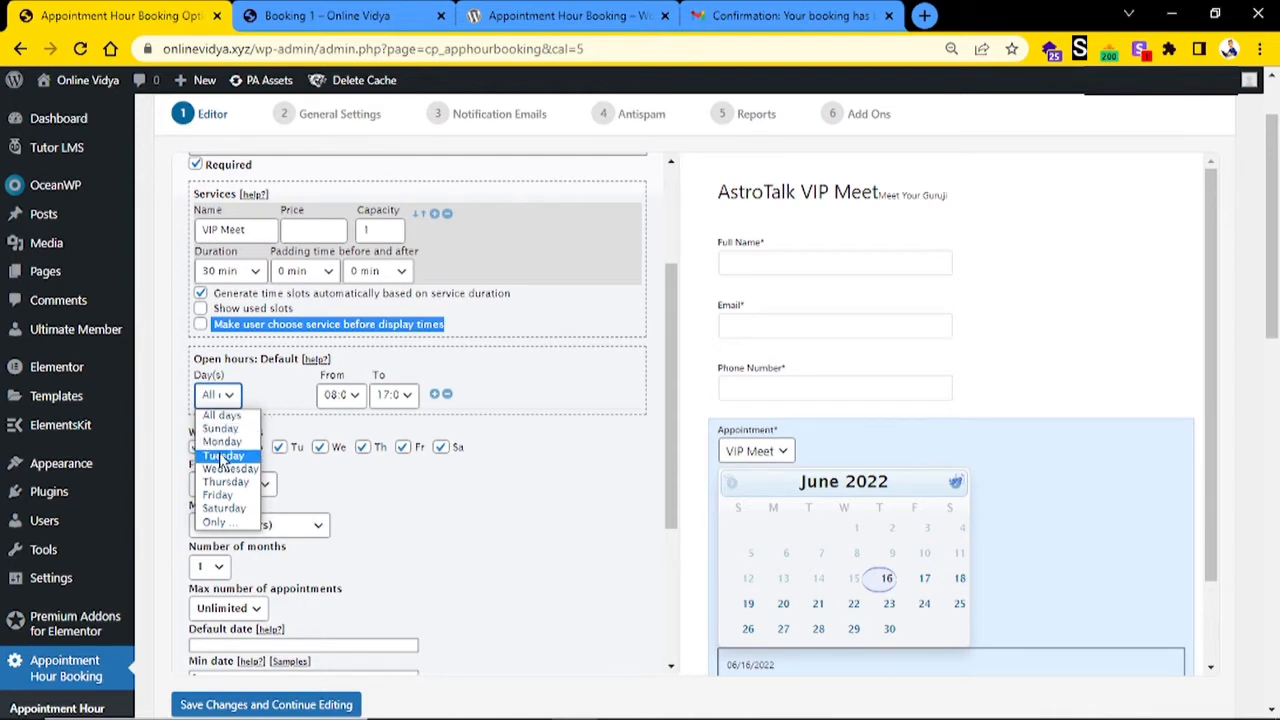
{"action": "left_click", "coordinate": [222, 456]}
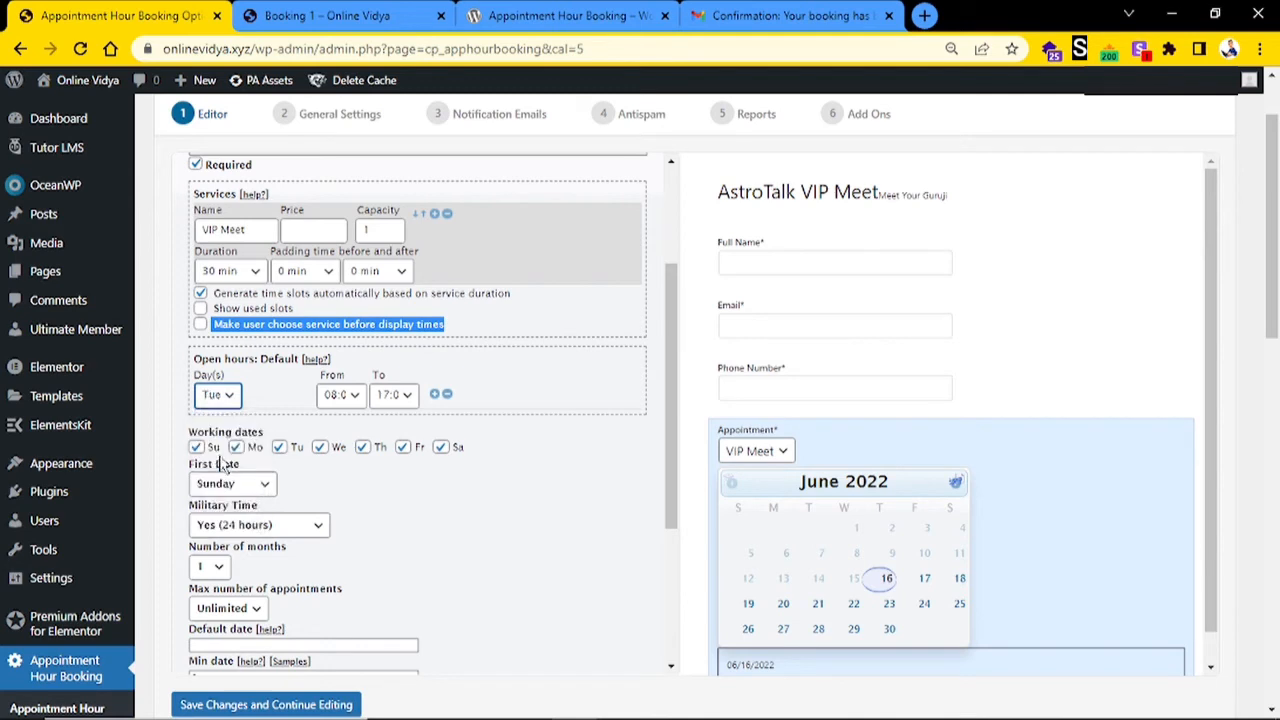
{"action": "left_click", "coordinate": [345, 399]}
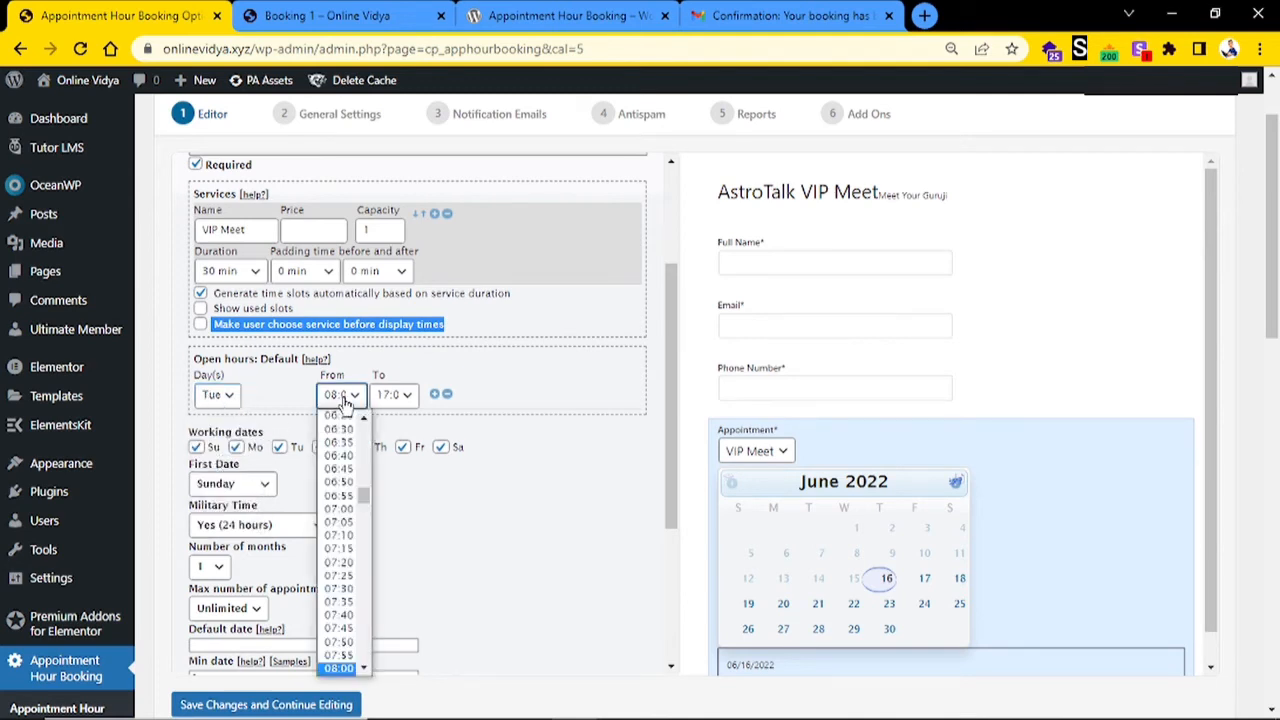
{"action": "scroll", "coordinate": [343, 545], "scroll_direction": "down", "scroll_amount": 3}
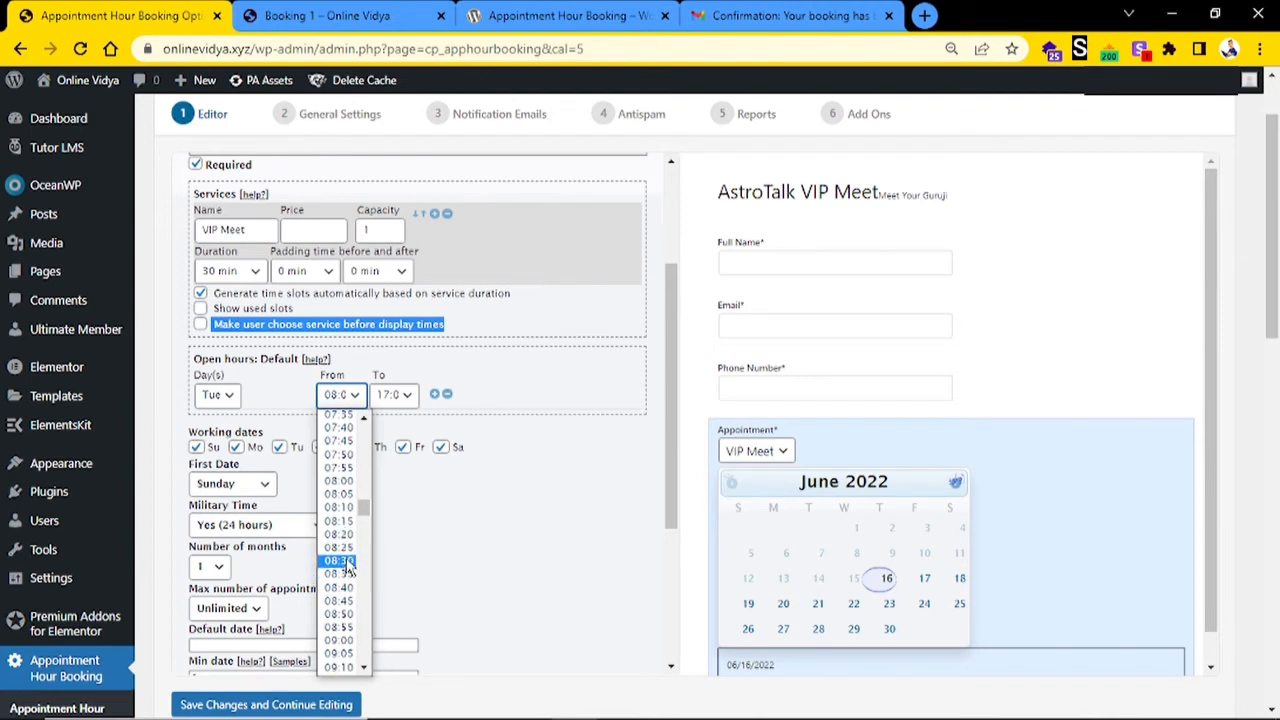
{"action": "left_click", "coordinate": [340, 561]}
{"action": "left_click", "coordinate": [394, 394]}
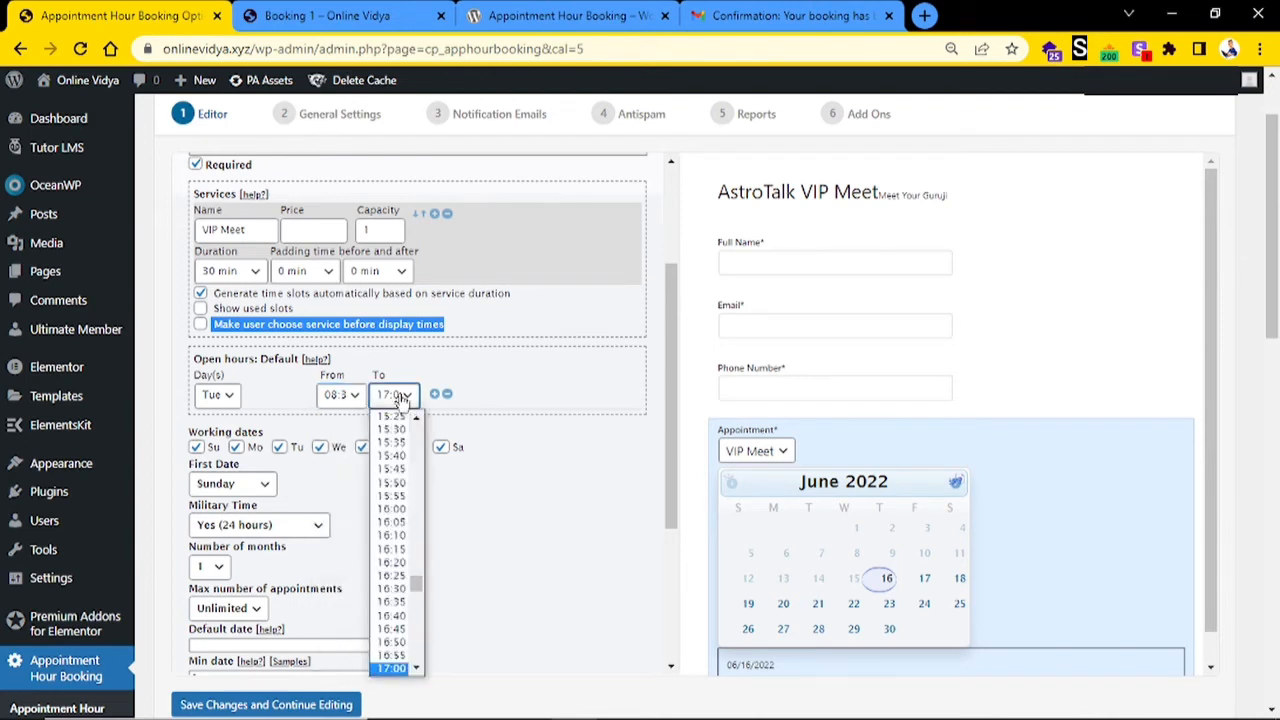
{"action": "left_click", "coordinate": [393, 667]}
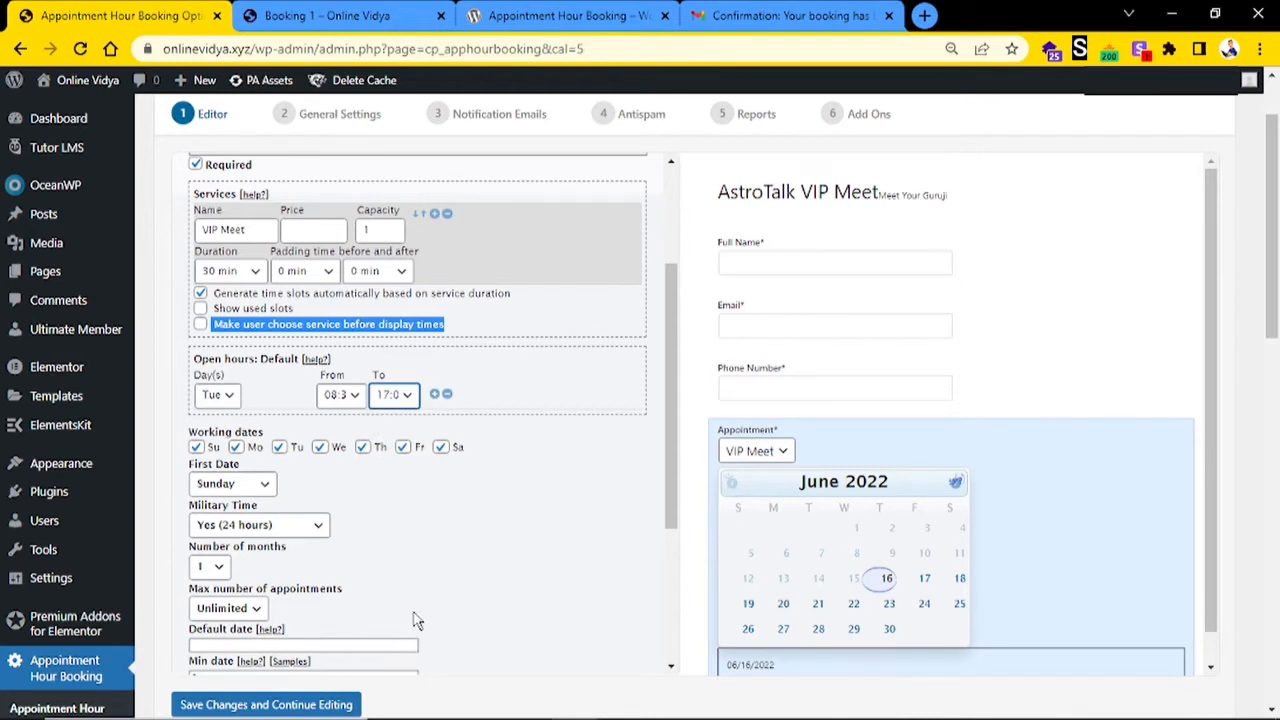
- Try Thursday as the day for the open hours and set it back to Tuesday
{"action": "left_click", "coordinate": [219, 396]}
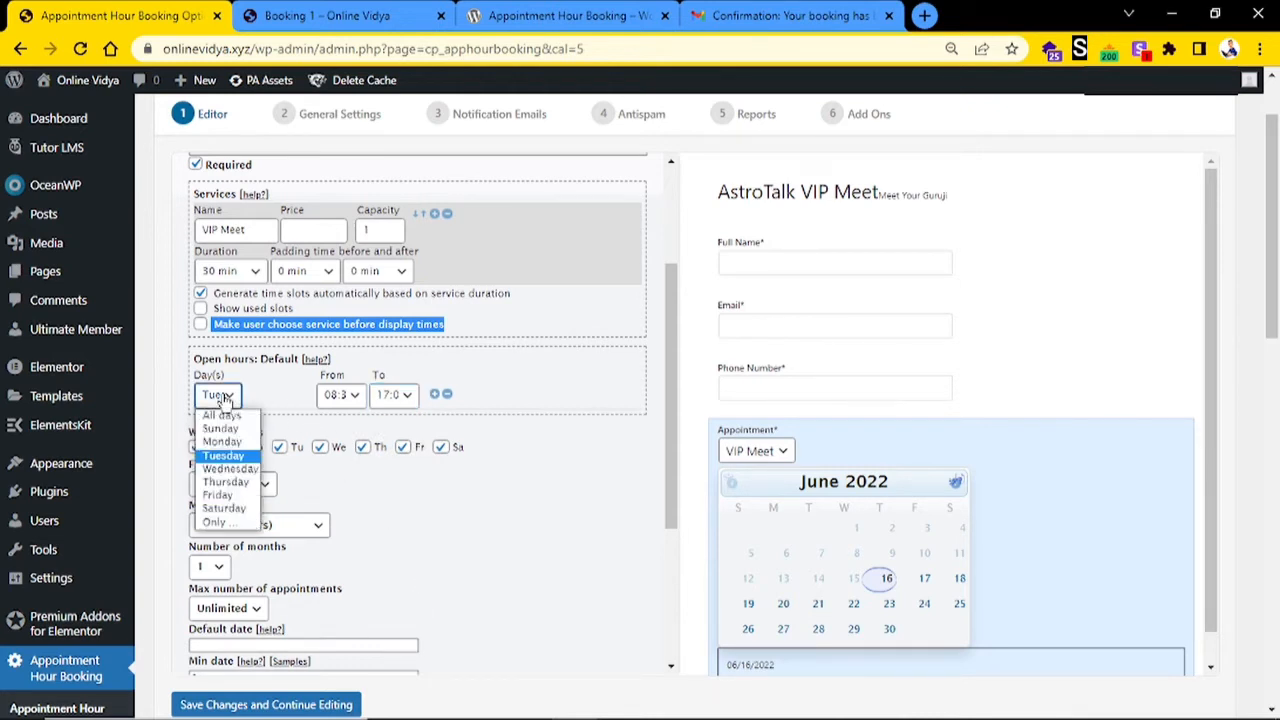
{"action": "left_click", "coordinate": [225, 484]}
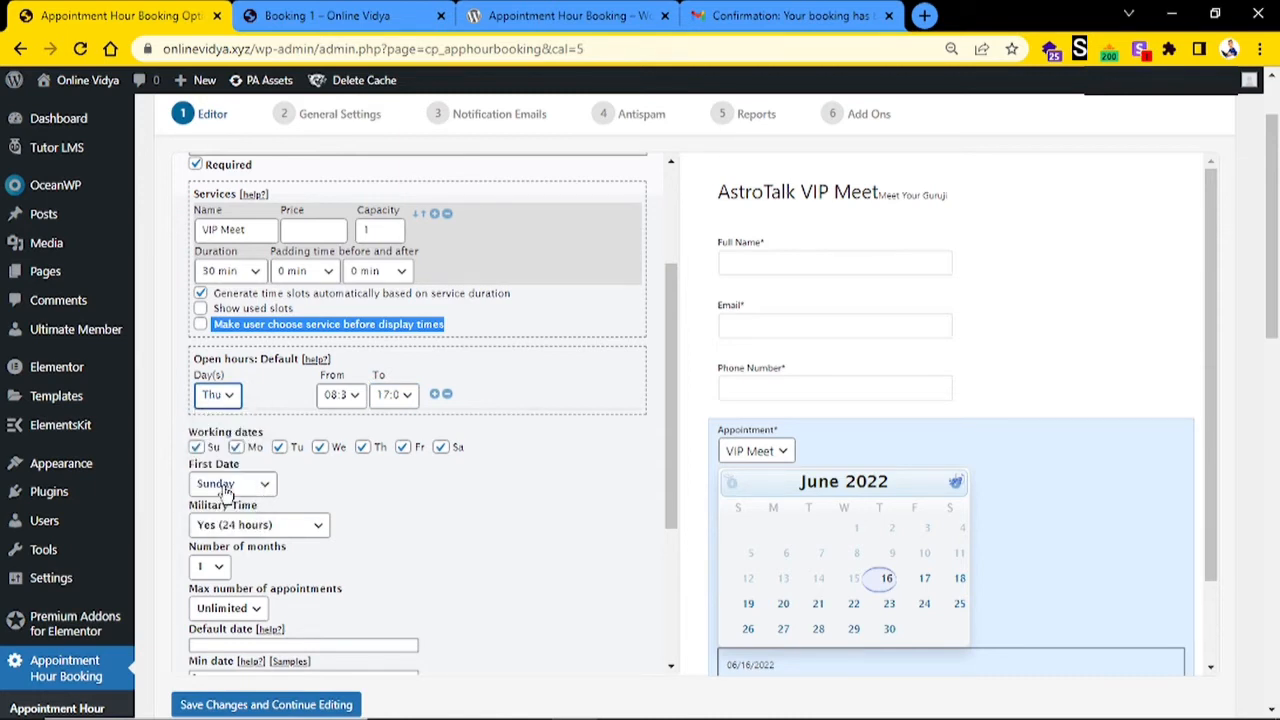
{"action": "left_click", "coordinate": [219, 395]}
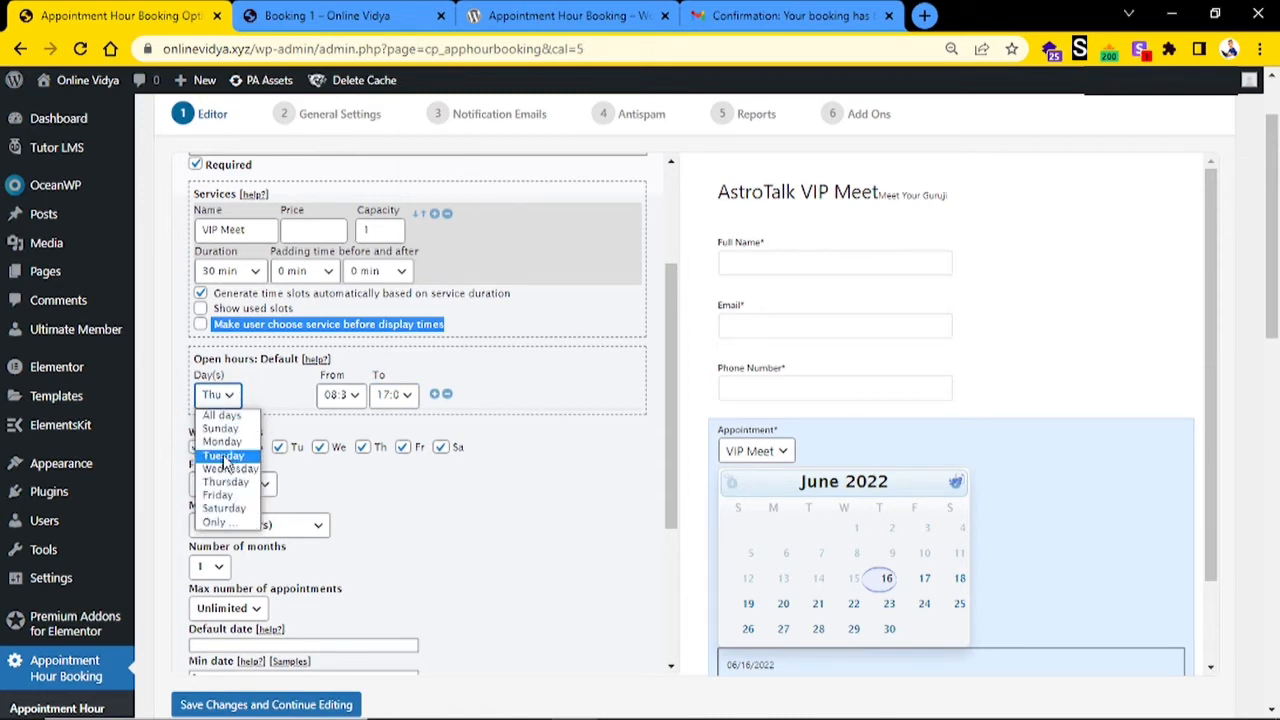
{"action": "left_click", "coordinate": [223, 455]}
- Add a second open-hours entry for Thursday, starting shortly after 09:00 and ending at 17:00
{"action": "left_click", "coordinate": [435, 394]}
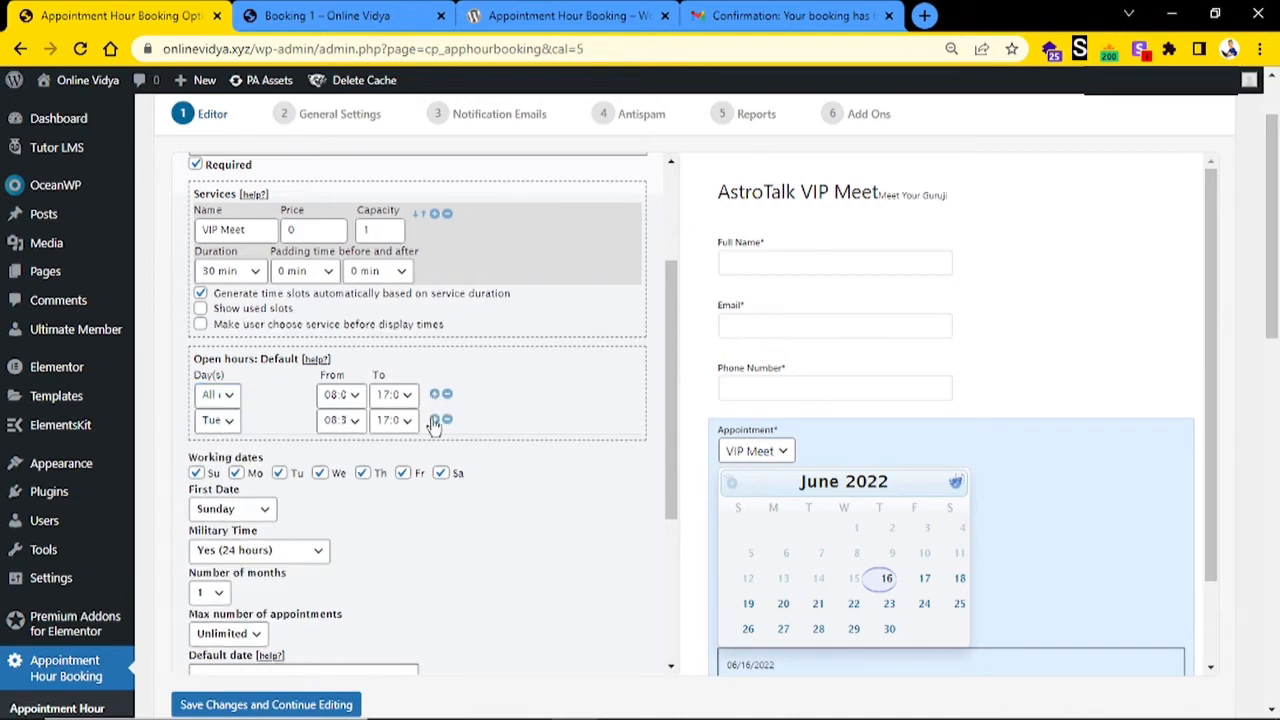
{"action": "left_click", "coordinate": [221, 395]}
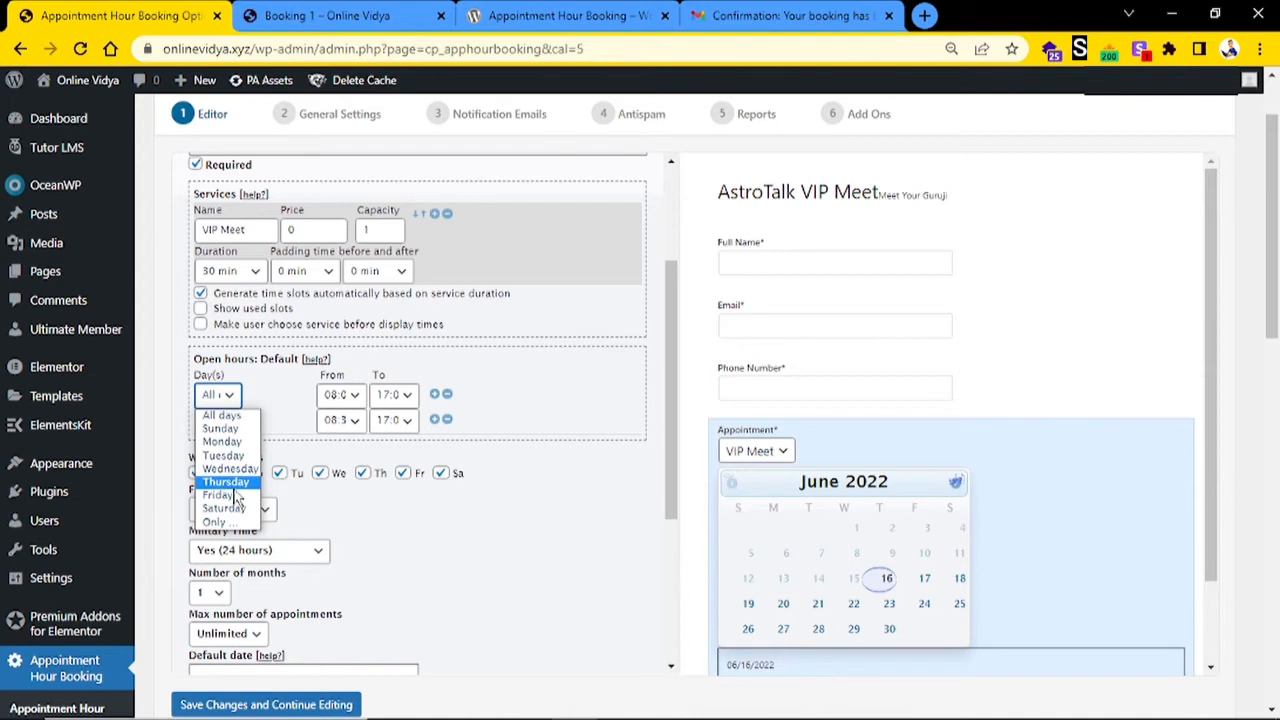
{"action": "left_click", "coordinate": [234, 487]}
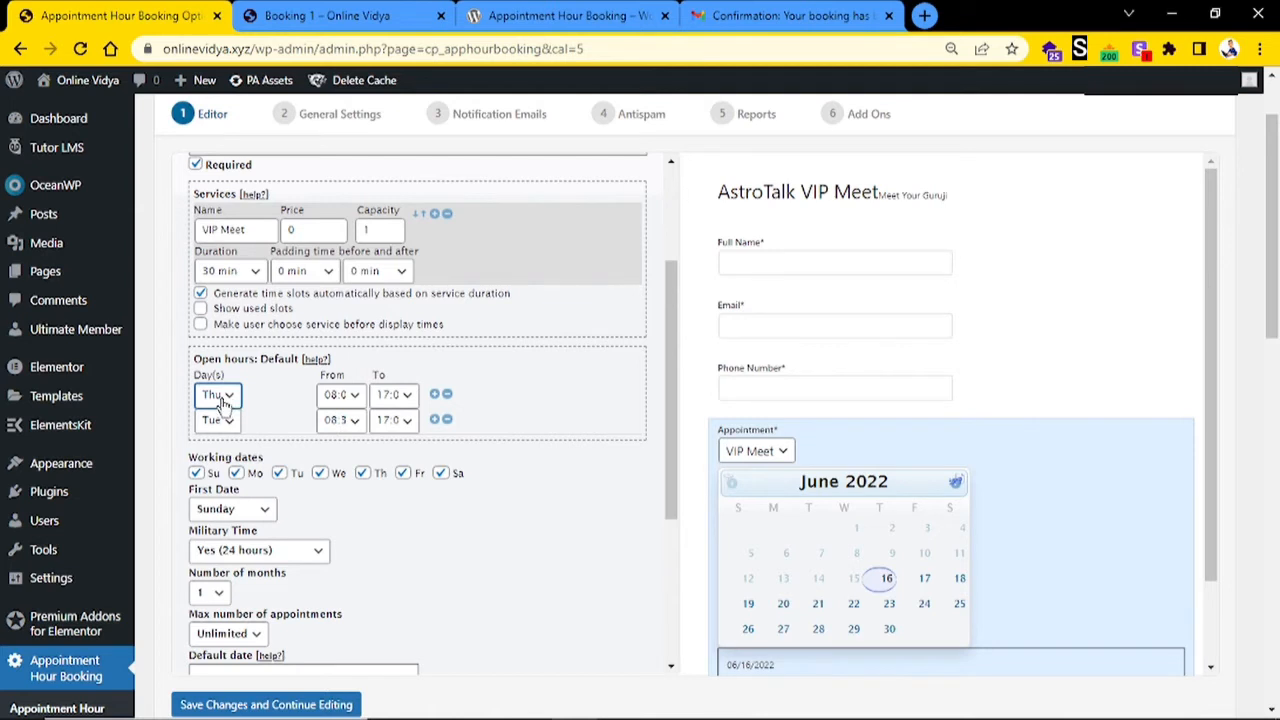
{"action": "left_click", "coordinate": [339, 421]}
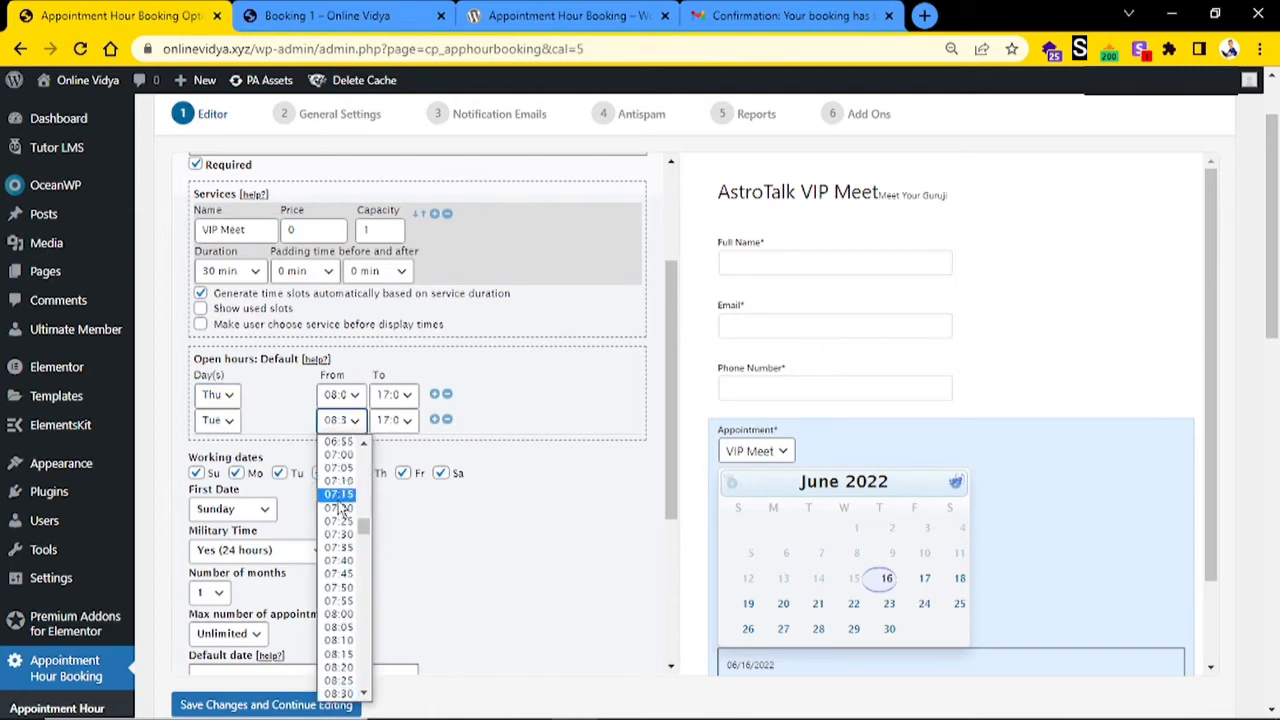
{"action": "left_click", "coordinate": [337, 402]}
{"action": "left_click", "coordinate": [338, 398]}
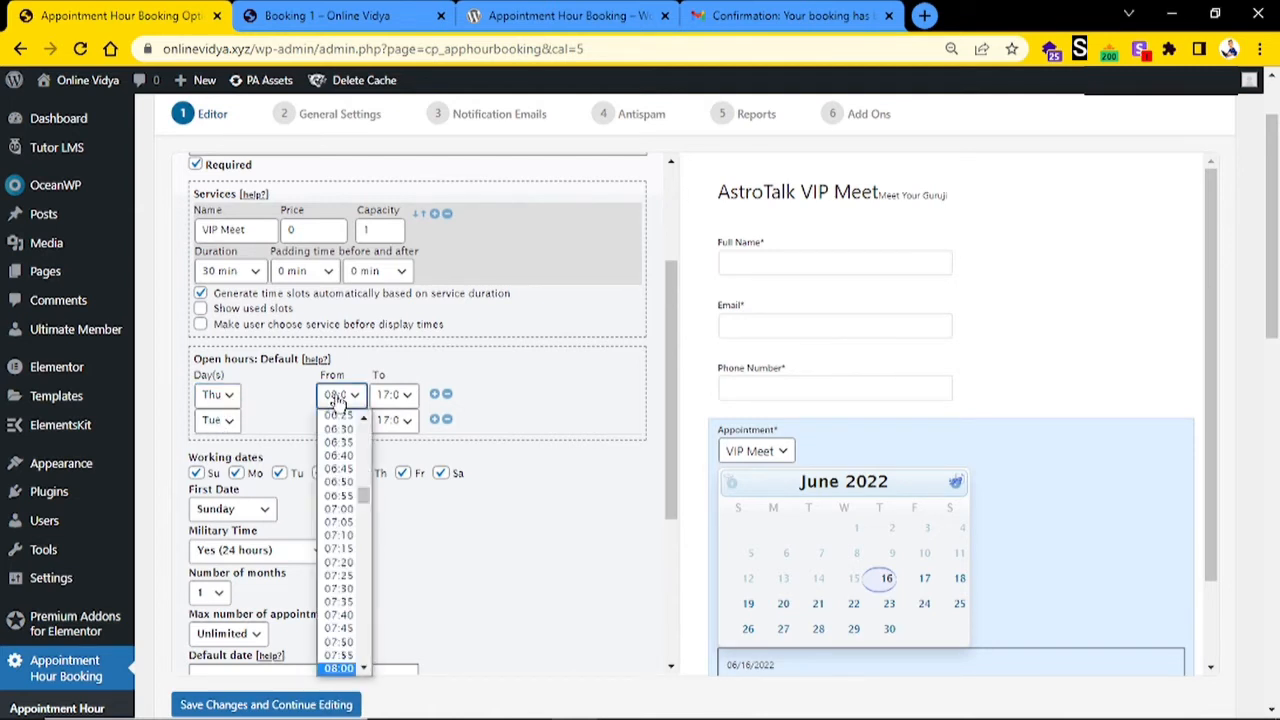
{"action": "scroll", "coordinate": [340, 520], "scroll_direction": "down", "scroll_amount": 5}
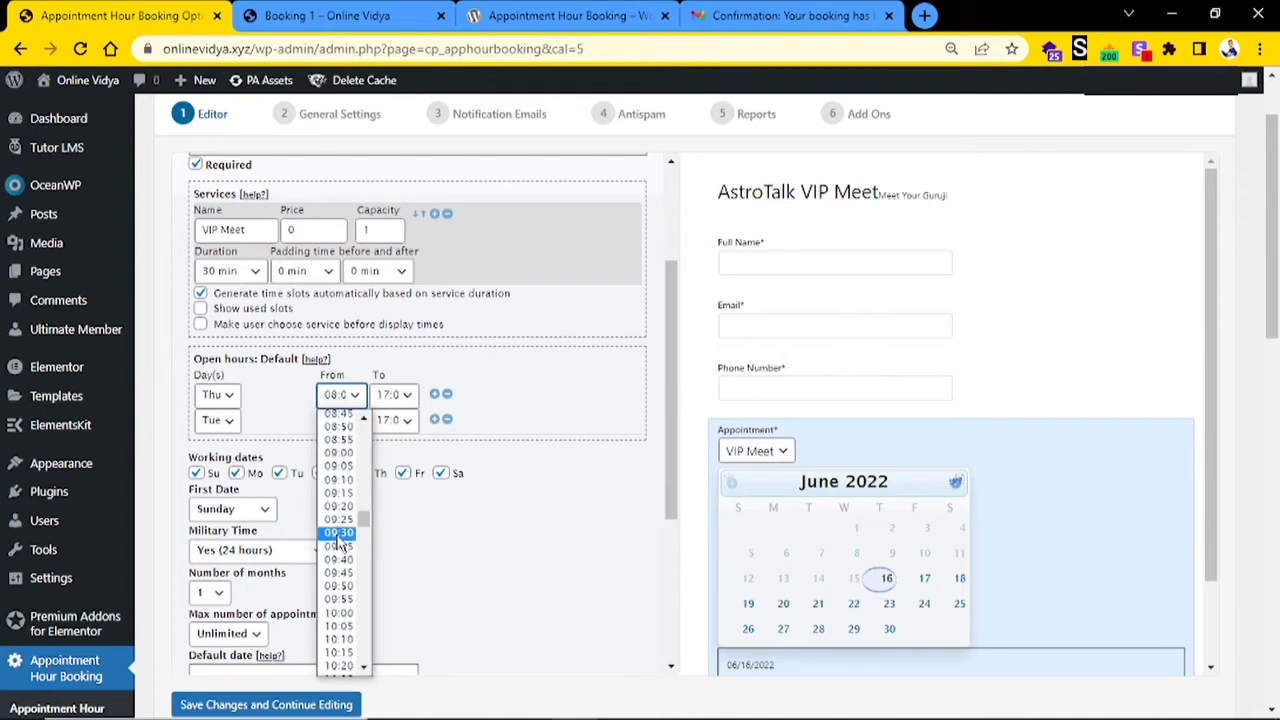
{"action": "left_click", "coordinate": [338, 485]}
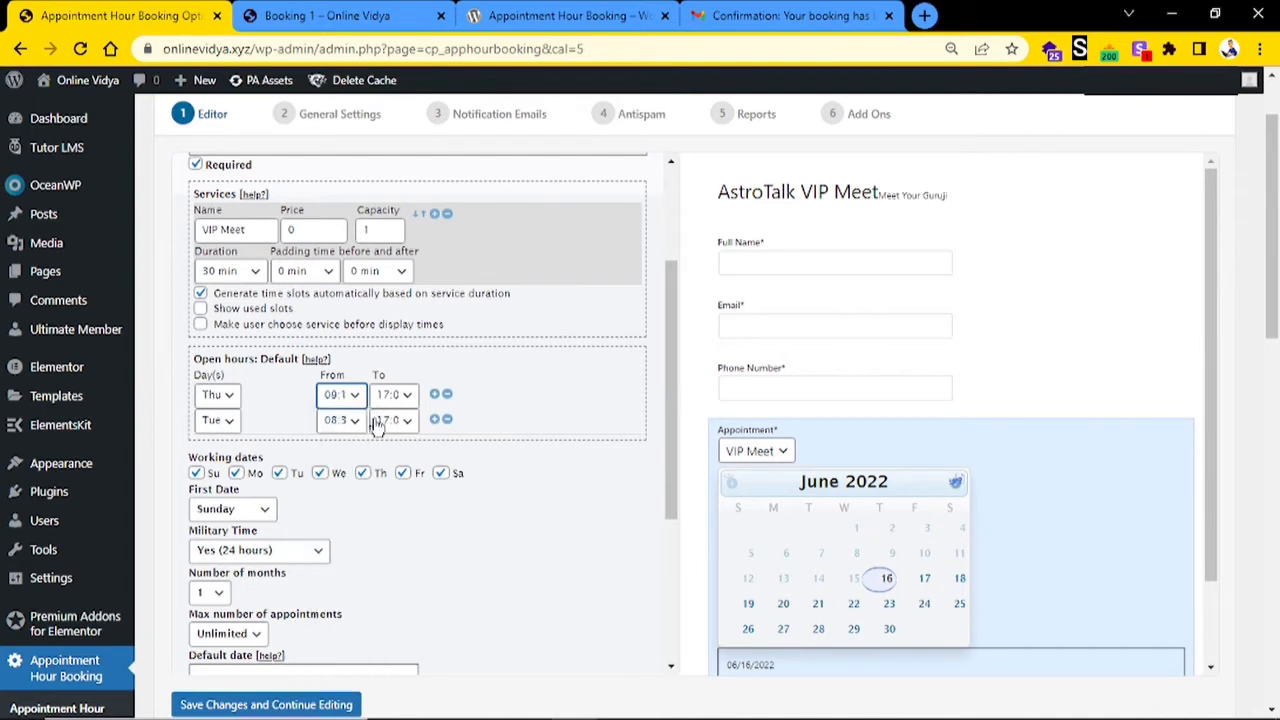
{"action": "left_click", "coordinate": [403, 396]}
{"action": "left_click", "coordinate": [544, 439]}
- Limit the working dates to Tuesday and Thursday by excluding all other weekdays
{"action": "left_click", "coordinate": [199, 474]}
{"action": "left_click", "coordinate": [233, 474]}
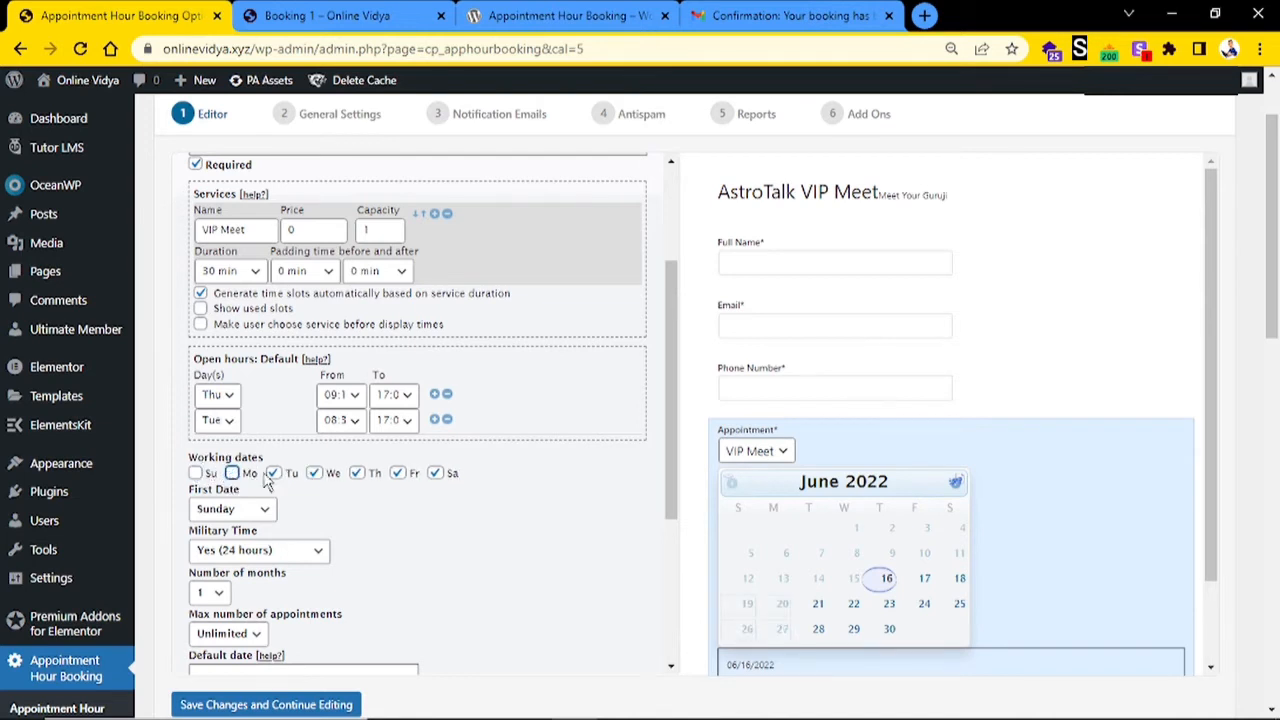
{"action": "left_click", "coordinate": [314, 480]}
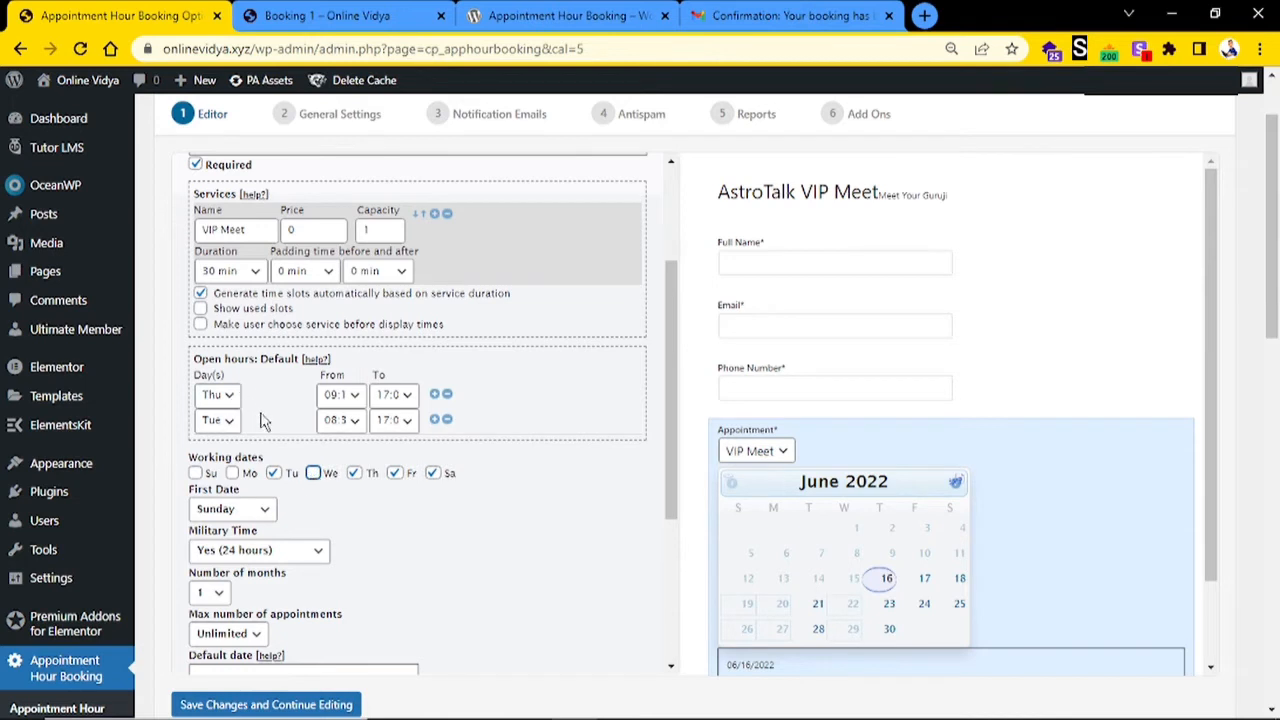
{"action": "left_click", "coordinate": [394, 474]}
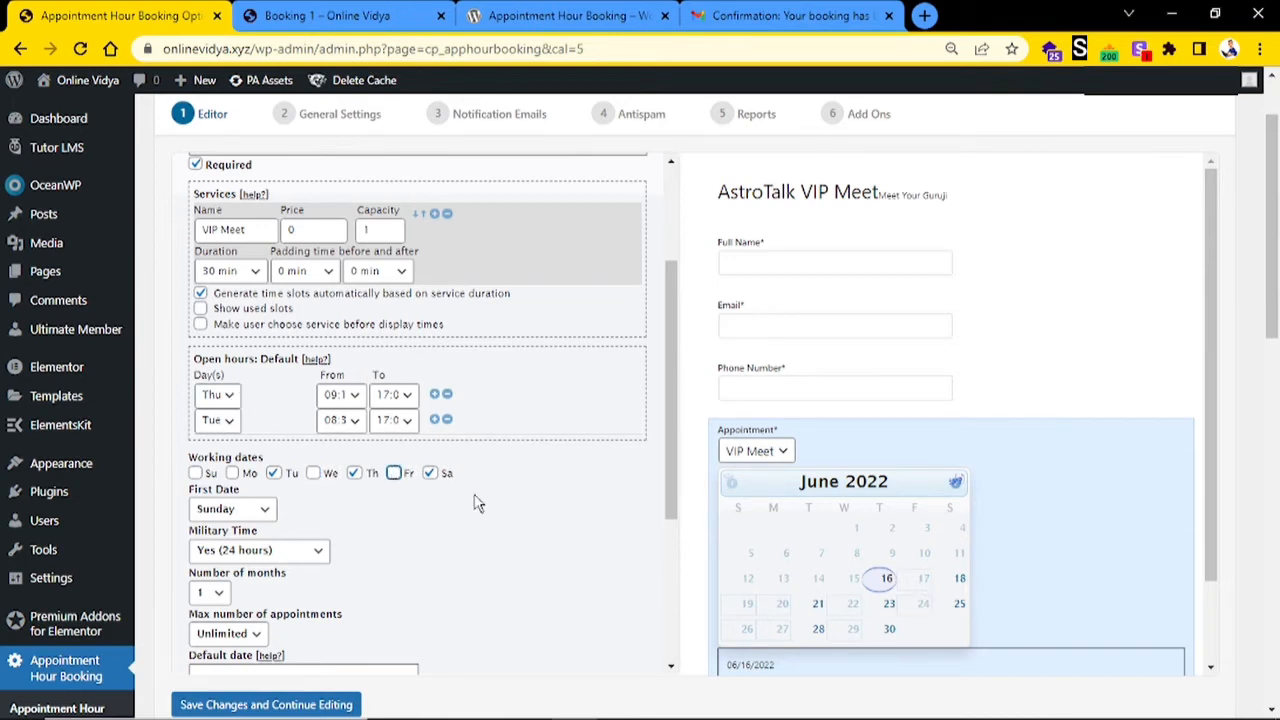
{"action": "left_click", "coordinate": [430, 473]}
- Set the calendar's first date to Tuesday
{"action": "left_click", "coordinate": [240, 512]}
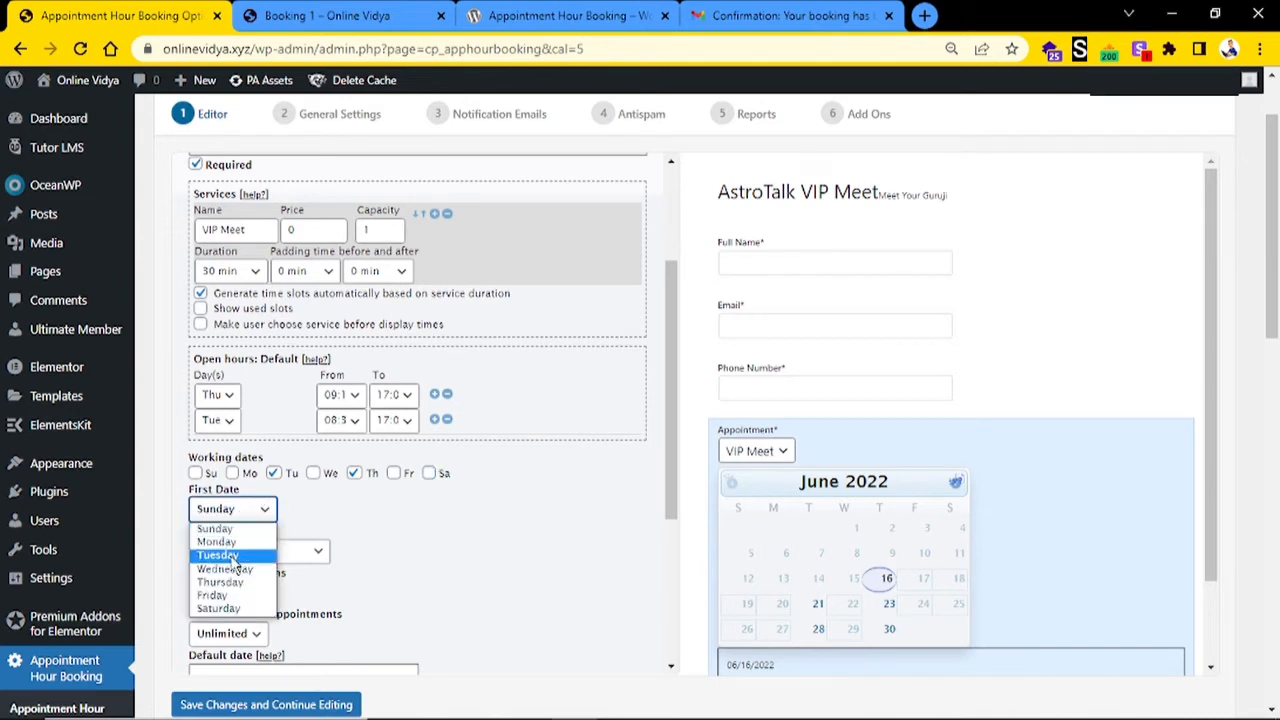
{"action": "left_click", "coordinate": [228, 551]}
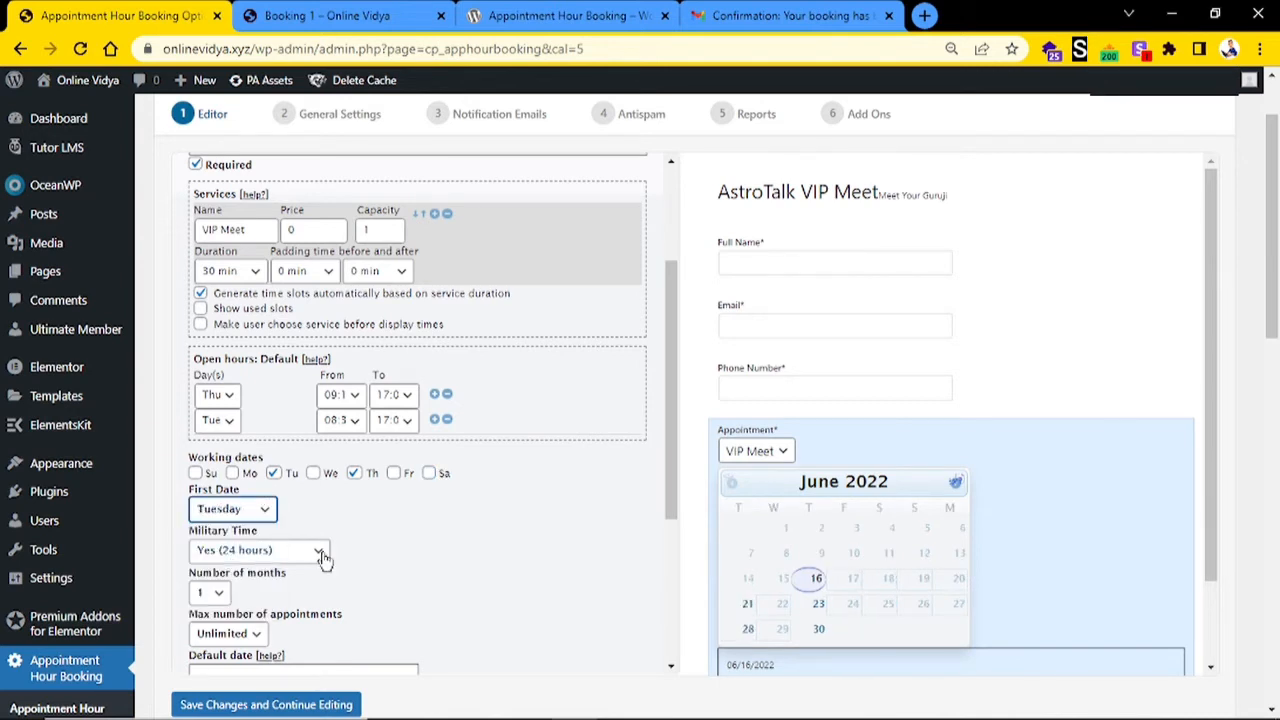
{"action": "right_click", "coordinate": [556, 548]}
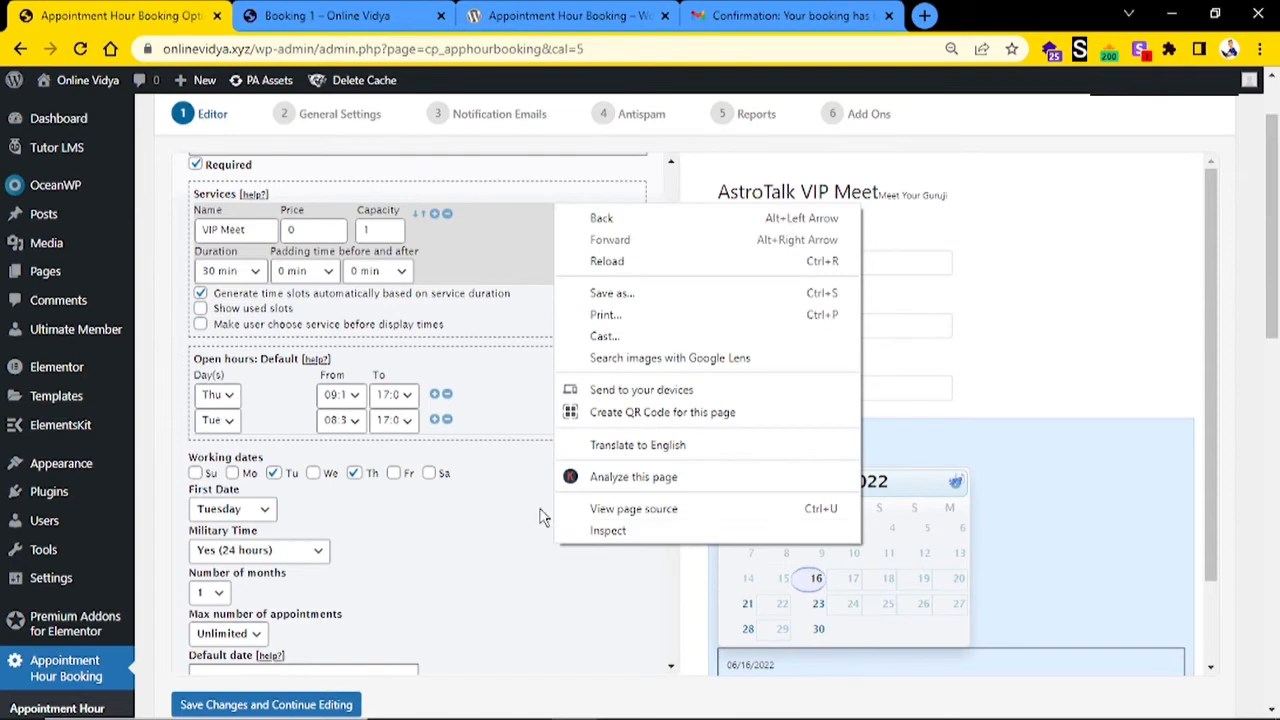
{"action": "left_click", "coordinate": [540, 516]}
- Enter "As soon as you complete the booking, you will get an email along with all the details to confirm your seat number." as user instructions
{"action": "scroll", "coordinate": [540, 516], "scroll_direction": "down", "scroll_amount": 3}
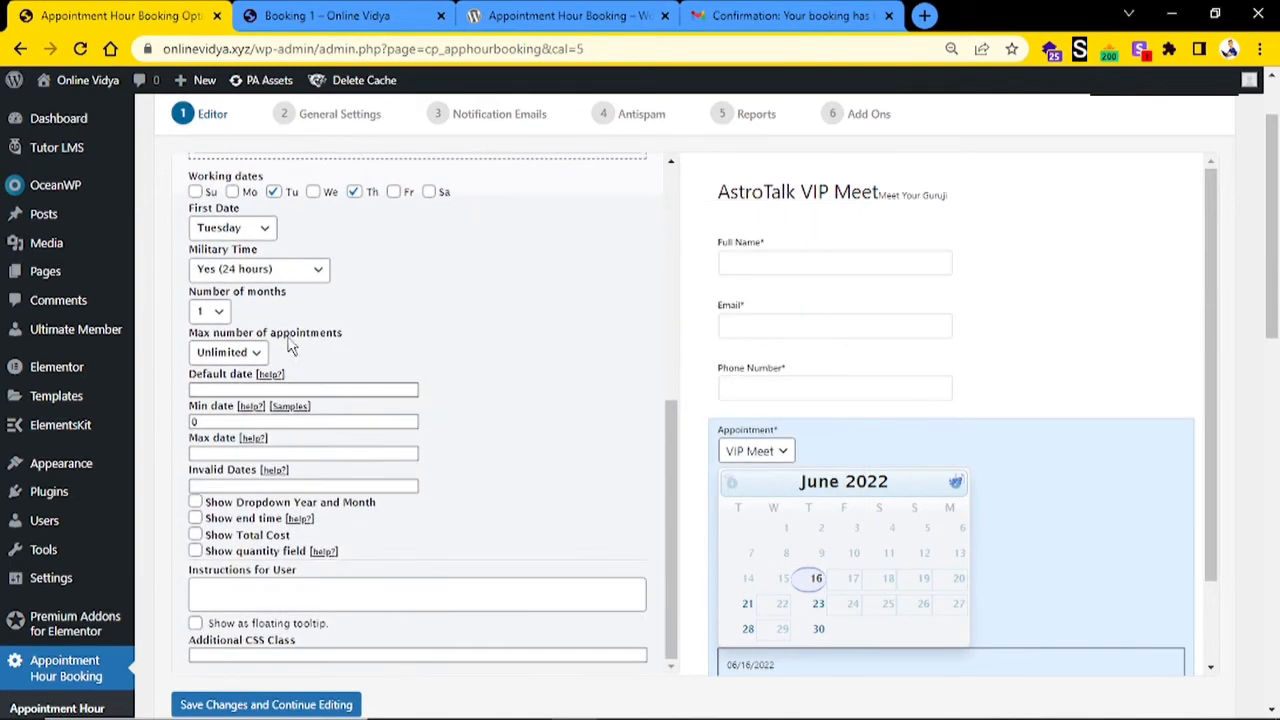
{"action": "scroll", "coordinate": [287, 508], "scroll_direction": "down", "scroll_amount": 3}
{"action": "scroll", "coordinate": [292, 508], "scroll_direction": "up", "scroll_amount": 2}
{"action": "scroll", "coordinate": [370, 328], "scroll_direction": "up", "scroll_amount": 1}
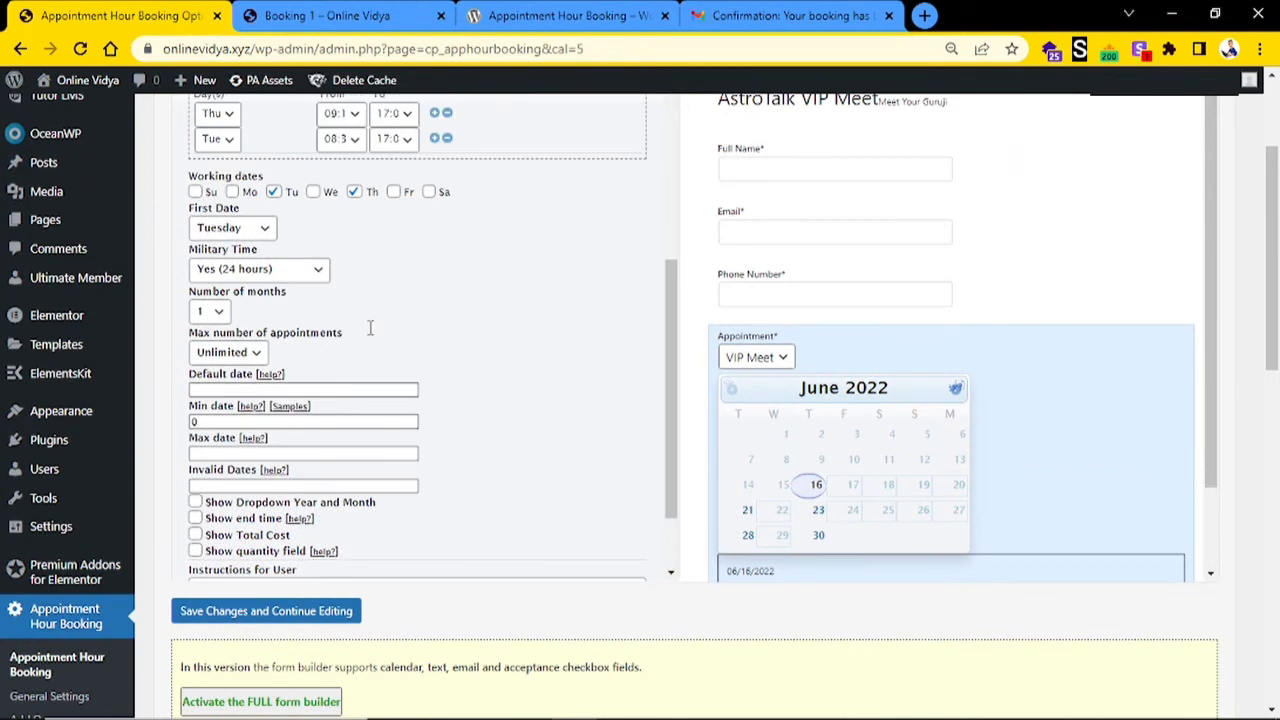
{"action": "scroll", "coordinate": [370, 330], "scroll_direction": "down", "scroll_amount": 1}
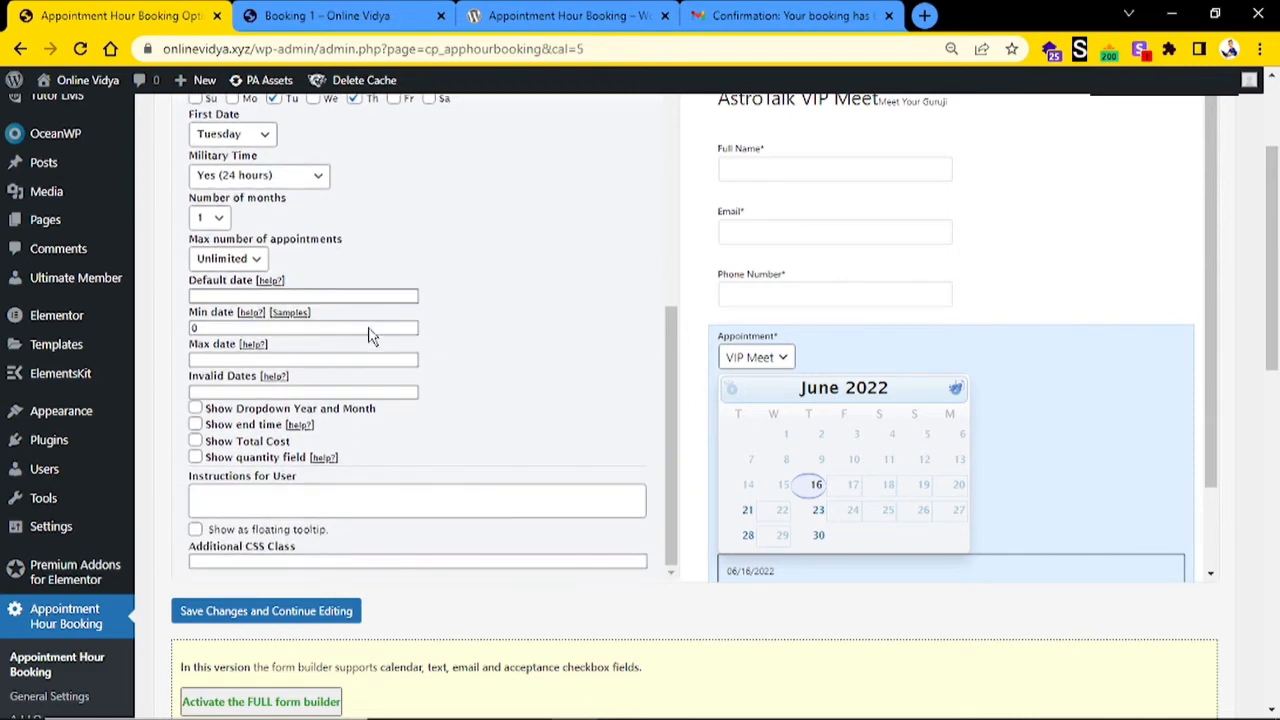
{"action": "scroll", "coordinate": [370, 335], "scroll_direction": "down", "scroll_amount": 1}
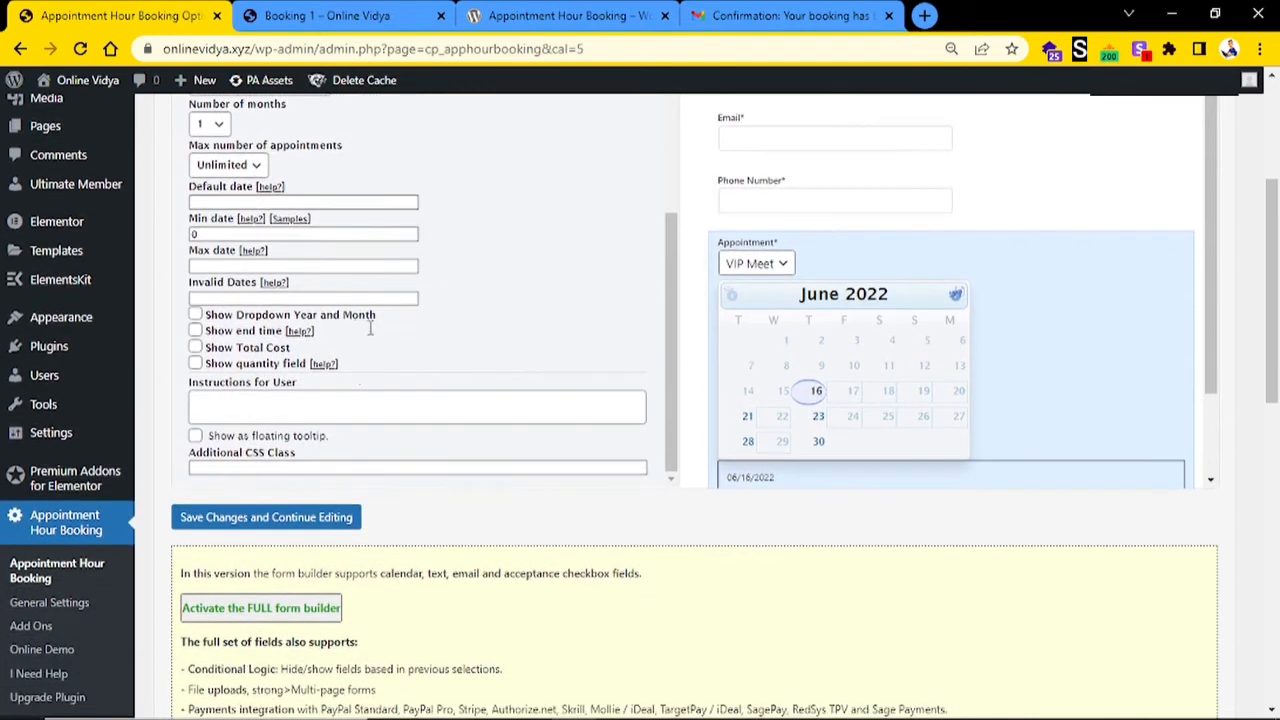
{"action": "left_click", "coordinate": [325, 405]}
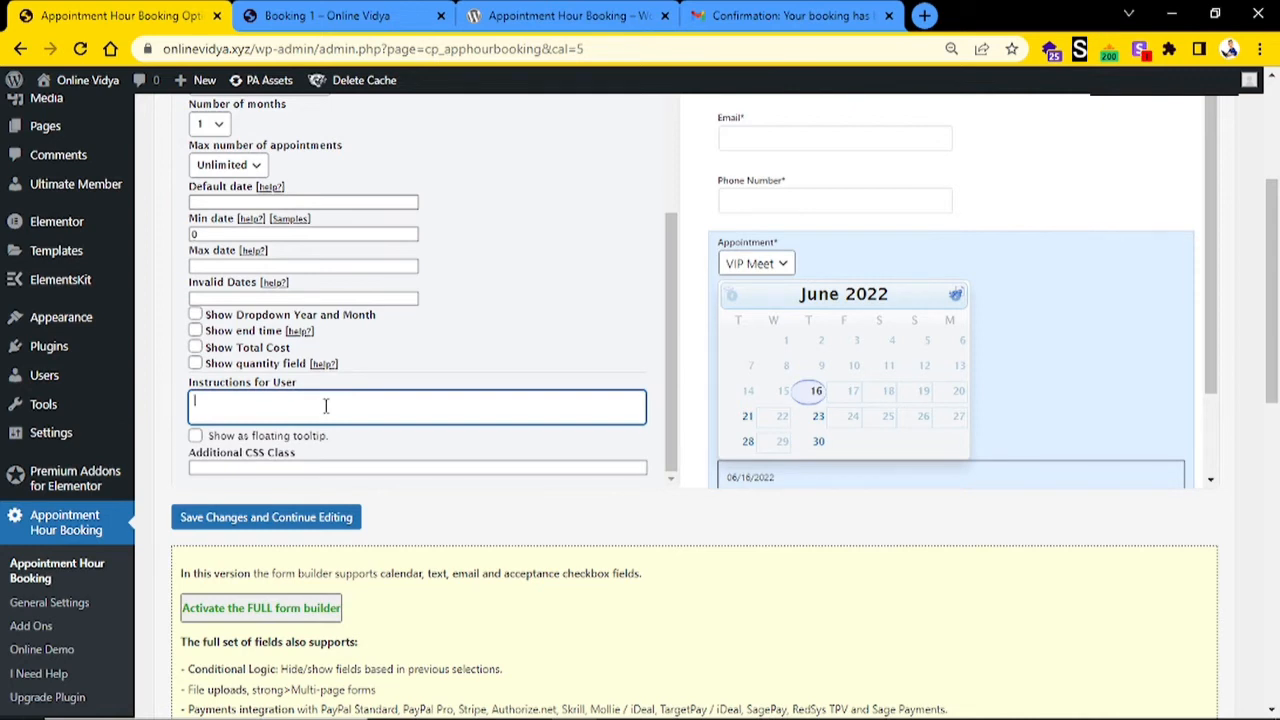
{"action": "type", "text": "As soon as you complete th"}
{"action": "type", "text": "ooking, you will get an email along with all the details to start."}
{"action": "key", "text": "BackSpace"}
{"action": "key", "text": "BackSpace"}
{"action": "key", "text": "BackSpace"}
{"action": "key", "text": "BackSpace"}
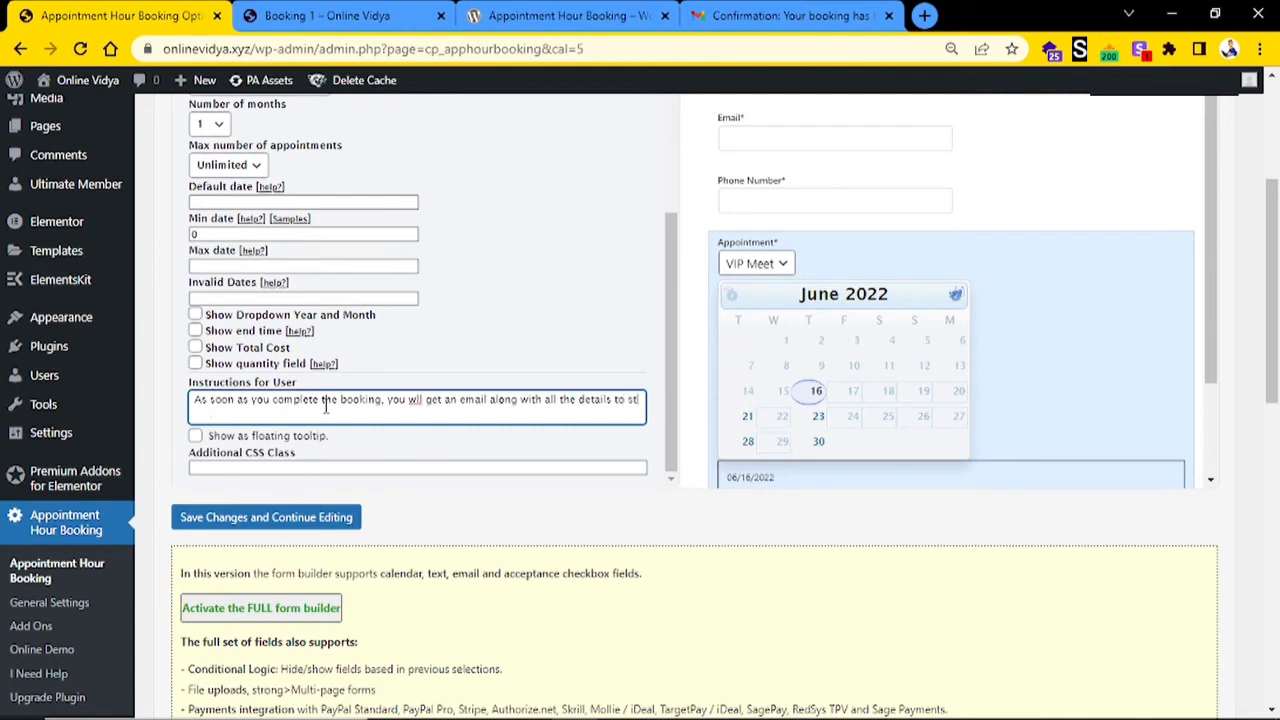
{"action": "type", "text": "confr"}
{"action": "key", "text": "BackSpace"}
{"action": "type", "text": "irm your seat numb"}
{"action": "type", "text": "er"}
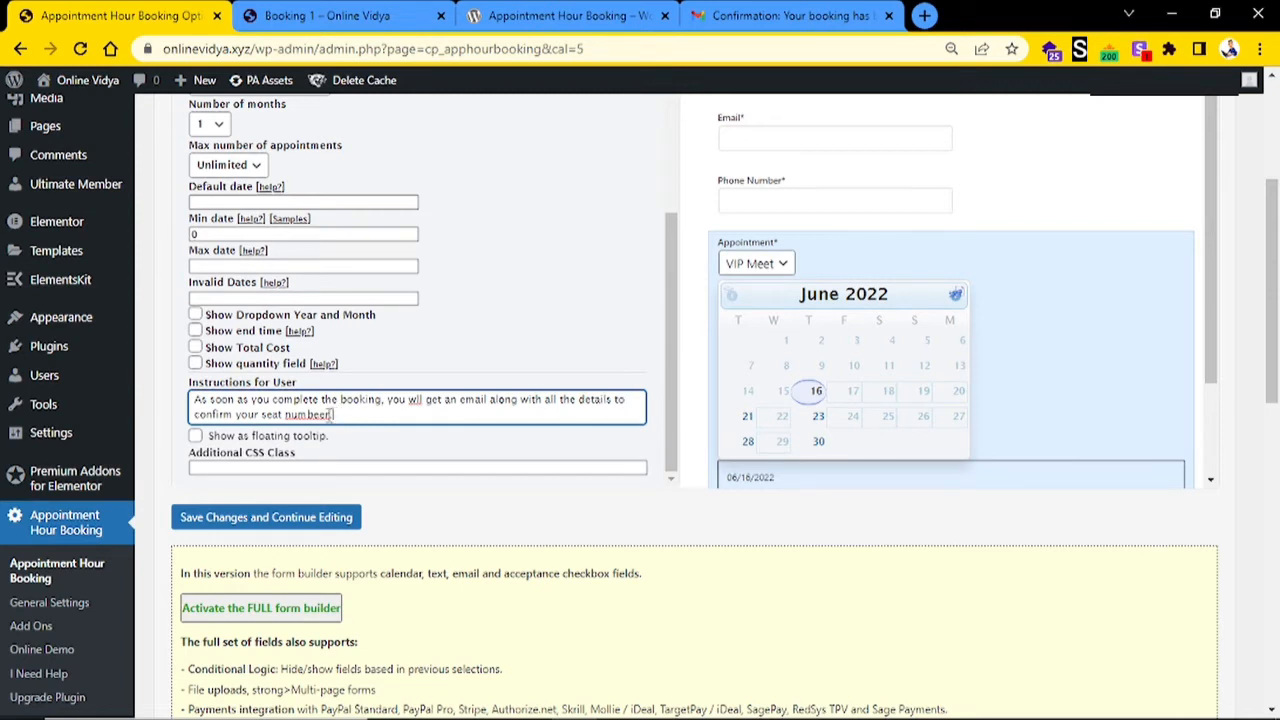
{"action": "type", "text": "."}
{"action": "right_click", "coordinate": [416, 402]}
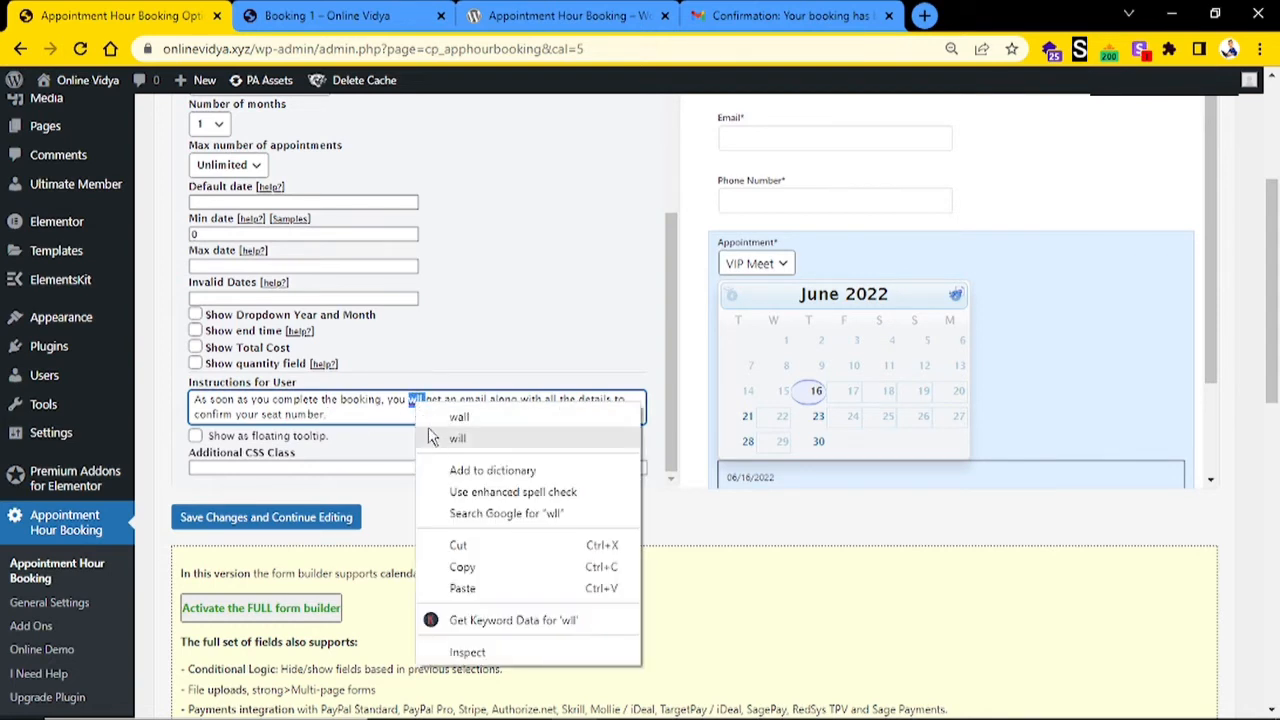
{"action": "left_click", "coordinate": [437, 417]}
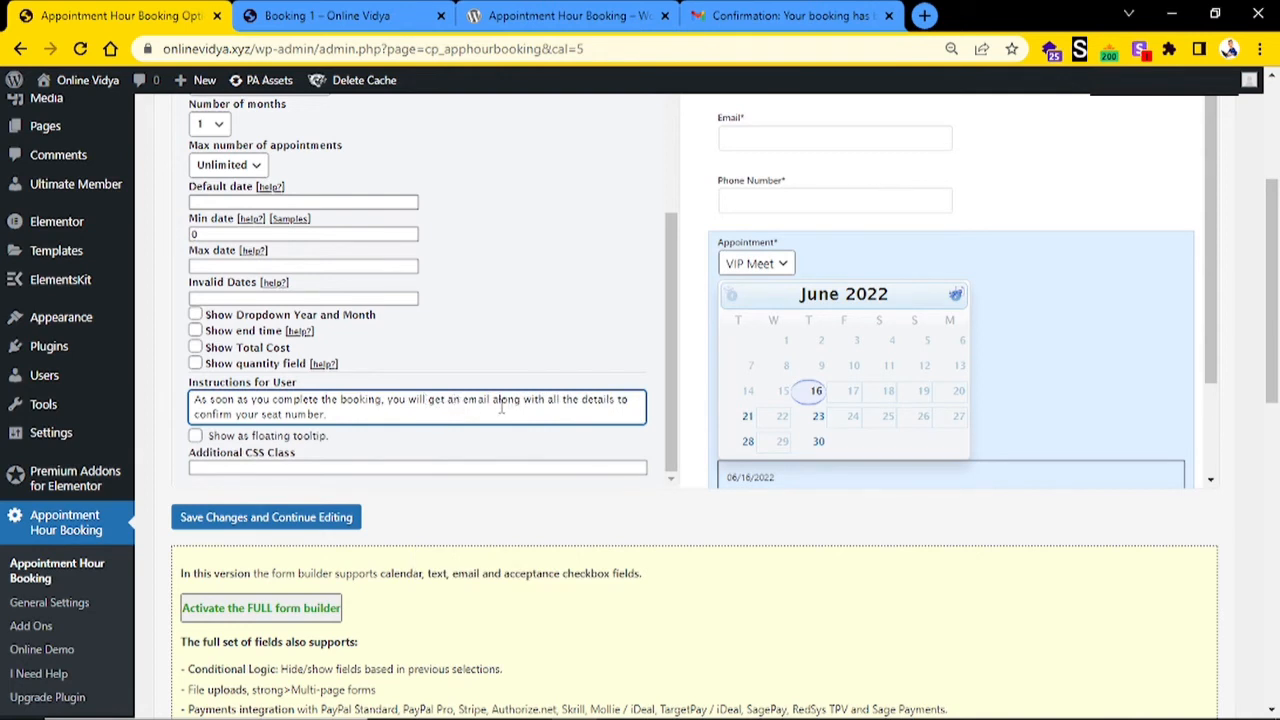
{"action": "left_click_drag", "start_coordinate": [553, 402], "coordinate": [614, 404]}
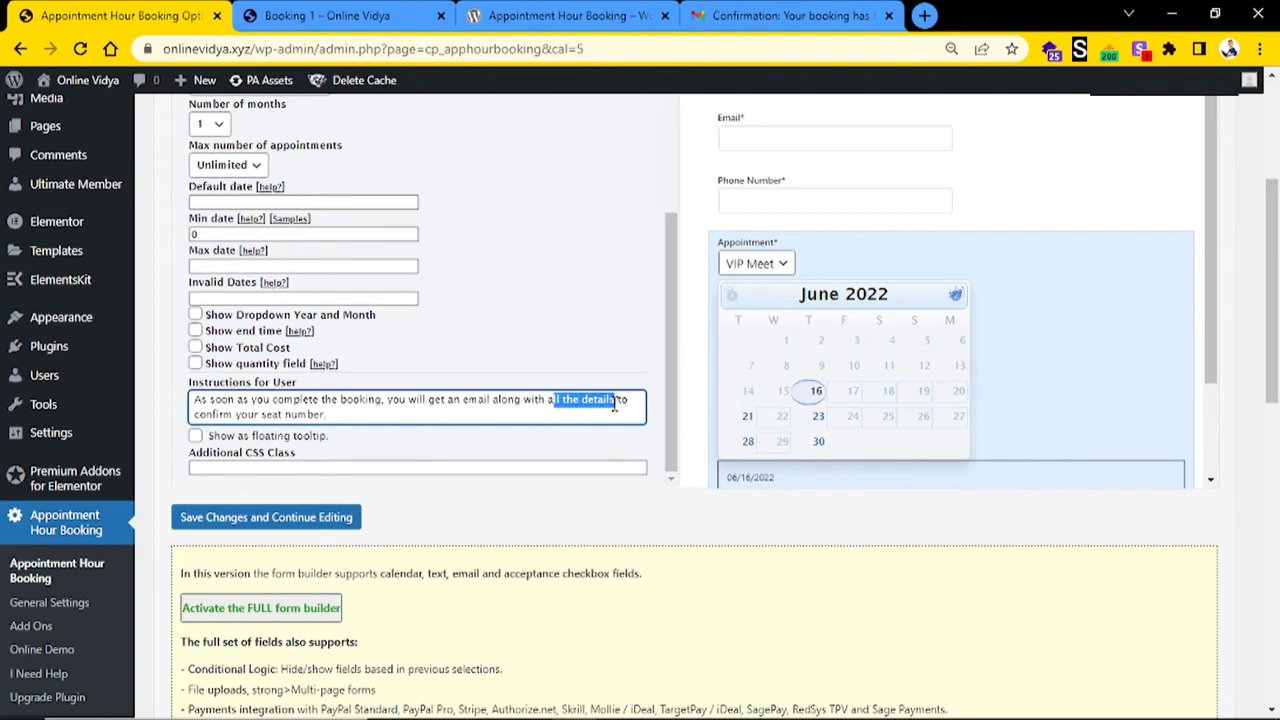
- Change "all the details" to "a payment link" in the appointment field's user instructions
{"action": "type", "text": "apyme"}
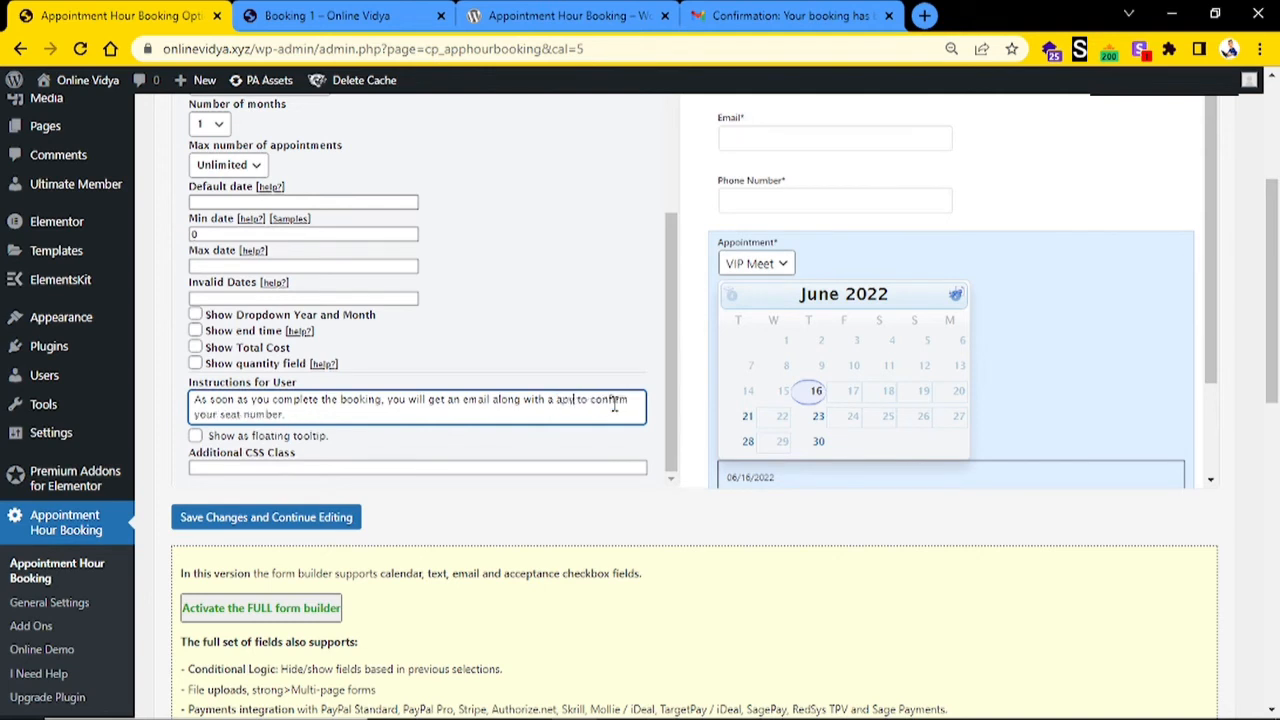
{"action": "type", "text": "nt link"}
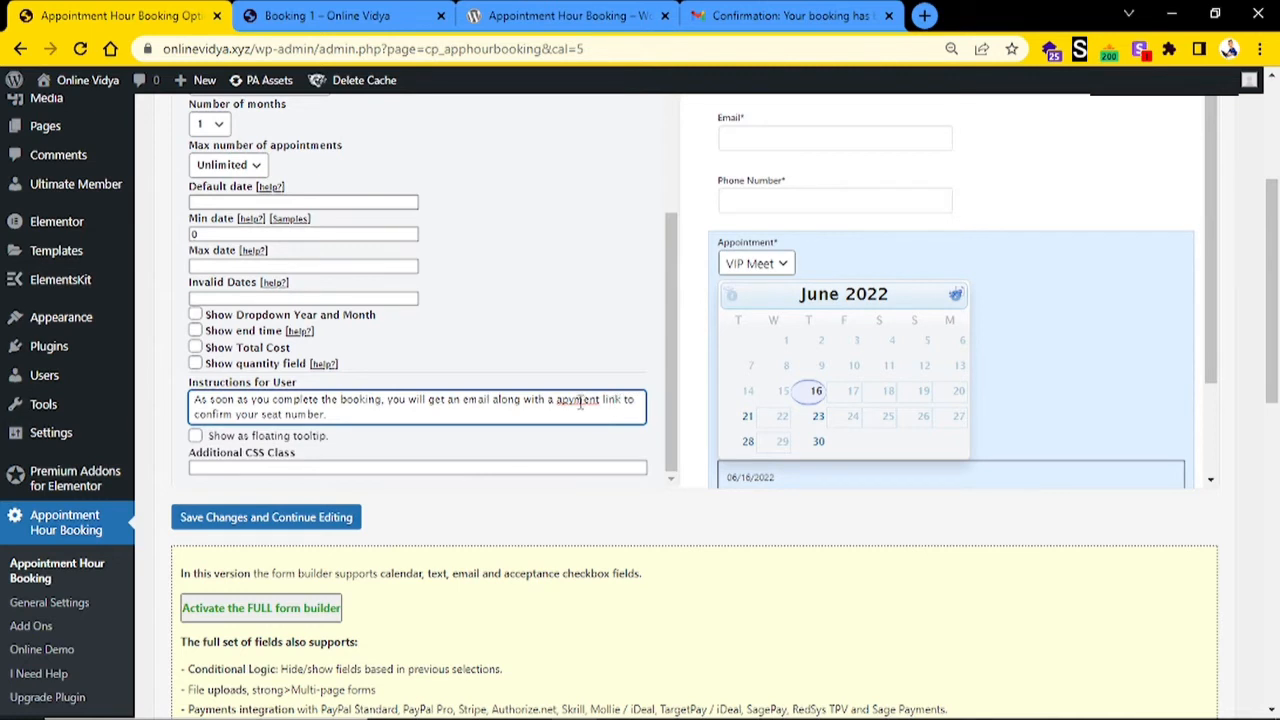
{"action": "left_click", "coordinate": [570, 407]}
{"action": "key", "text": "BackSpace"}
{"action": "key", "text": "BackSpace"}
{"action": "type", "text": "pa"}
- Append "Please make the payment by the next 24 hours to book the slot." to the user instructions
{"action": "type", "text": "Please "}
{"action": "type", "text": "make the "}
{"action": "type", "text": "payment"}
{"action": "type", "text": " by "}
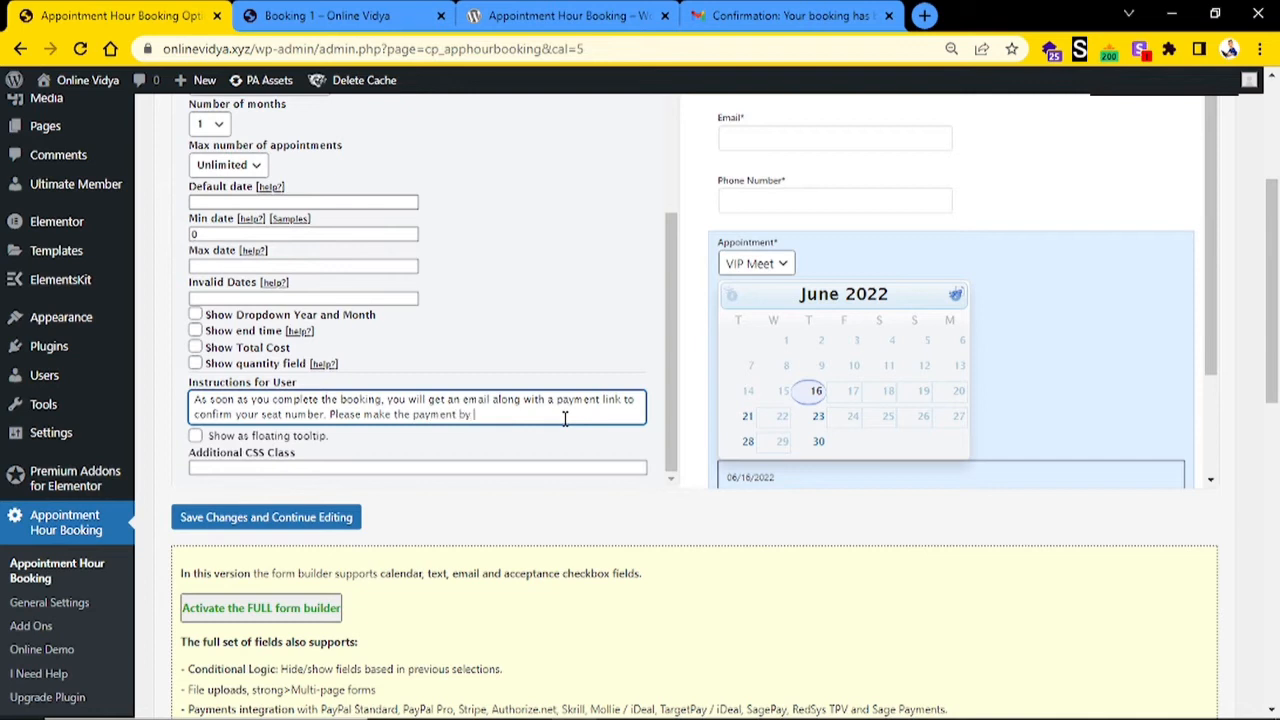
{"action": "type", "text": "the next 24 hurs tto boook the slot."}
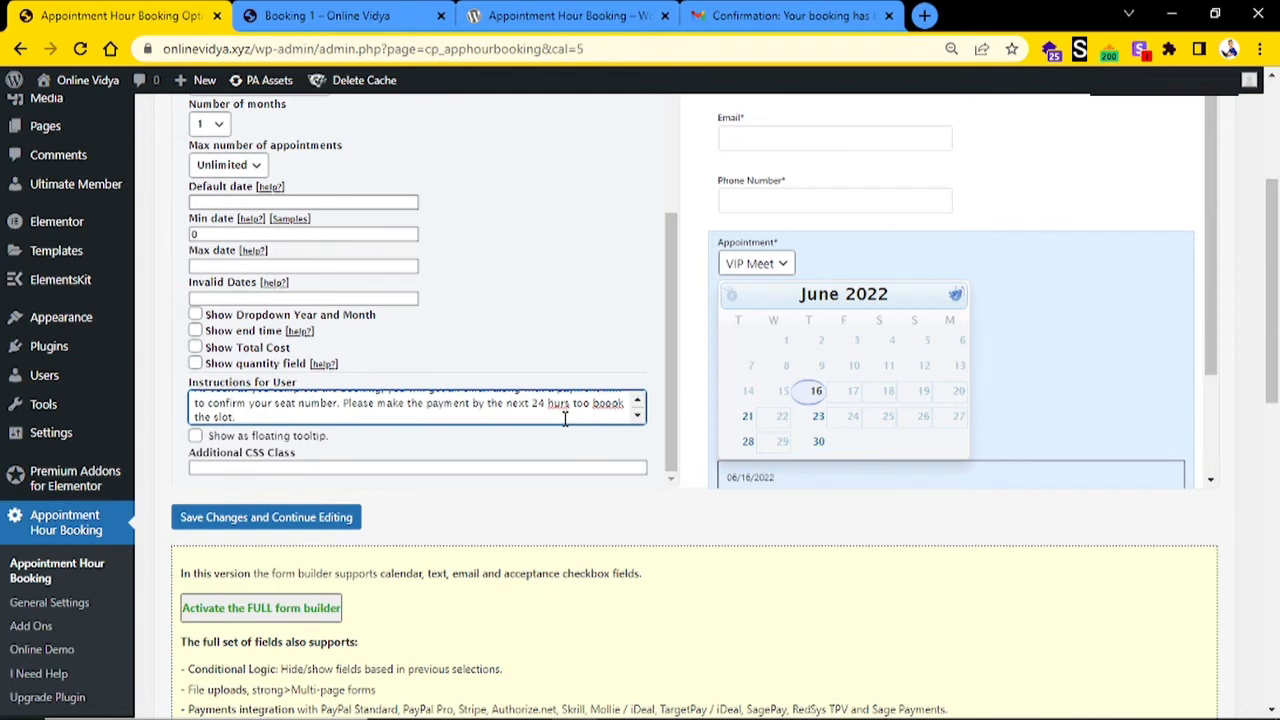
{"action": "double_click", "coordinate": [558, 404]}
{"action": "right_click", "coordinate": [559, 405]}
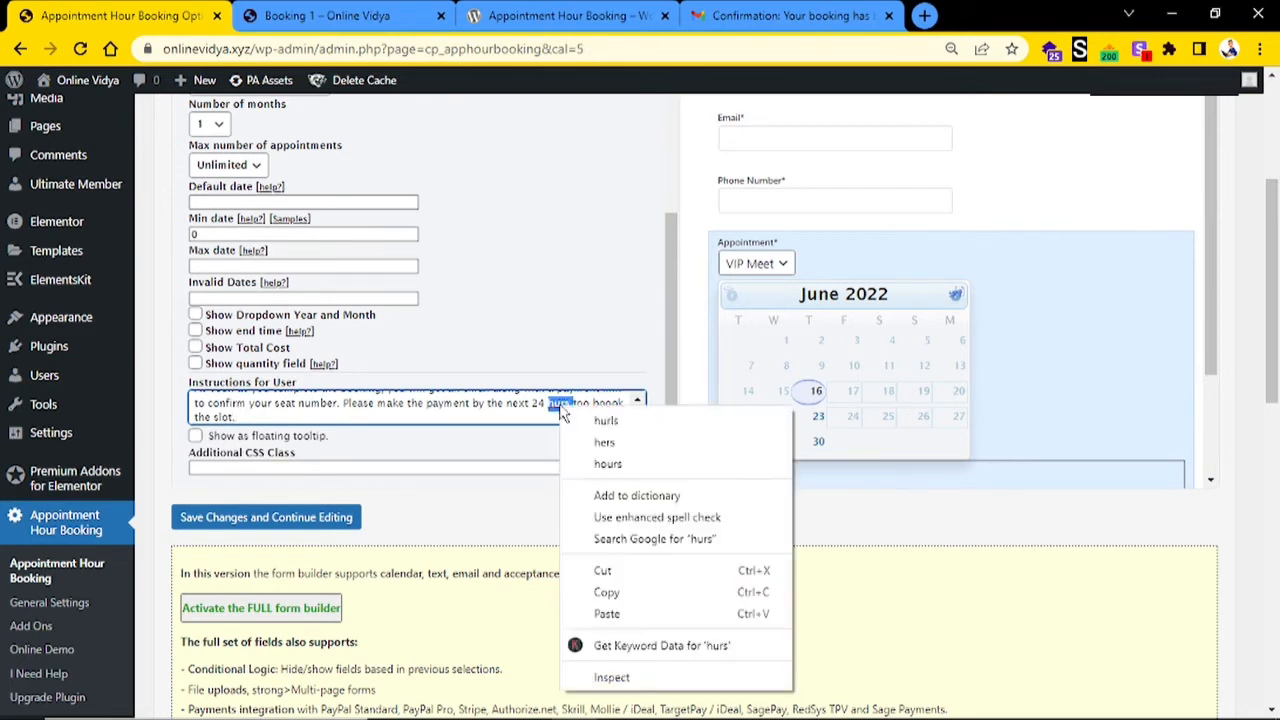
{"action": "left_click", "coordinate": [606, 463]}
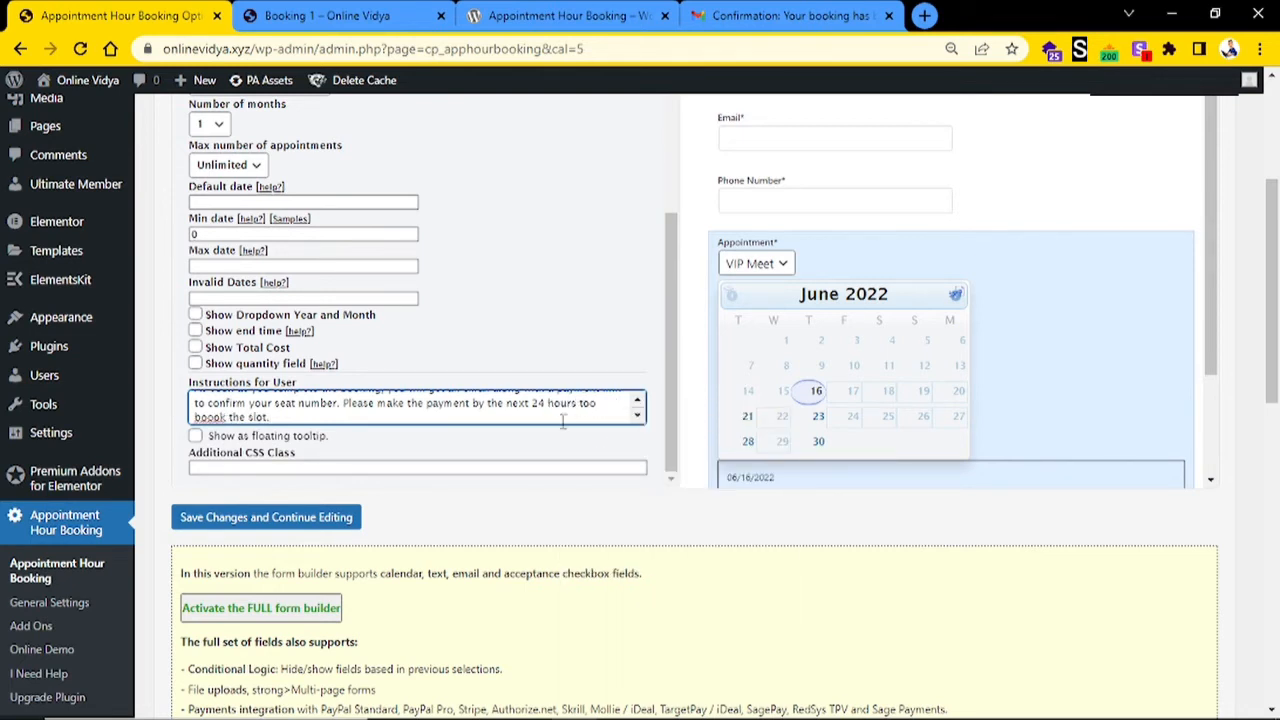
{"action": "left_click", "coordinate": [593, 403]}
{"action": "key", "text": "Delete"}
{"action": "key", "text": "BackSpace"}
- Check the instructions in the form preview and save the form changes while staying in the editor
{"action": "scroll", "coordinate": [709, 414], "scroll_direction": "down", "scroll_amount": 3}
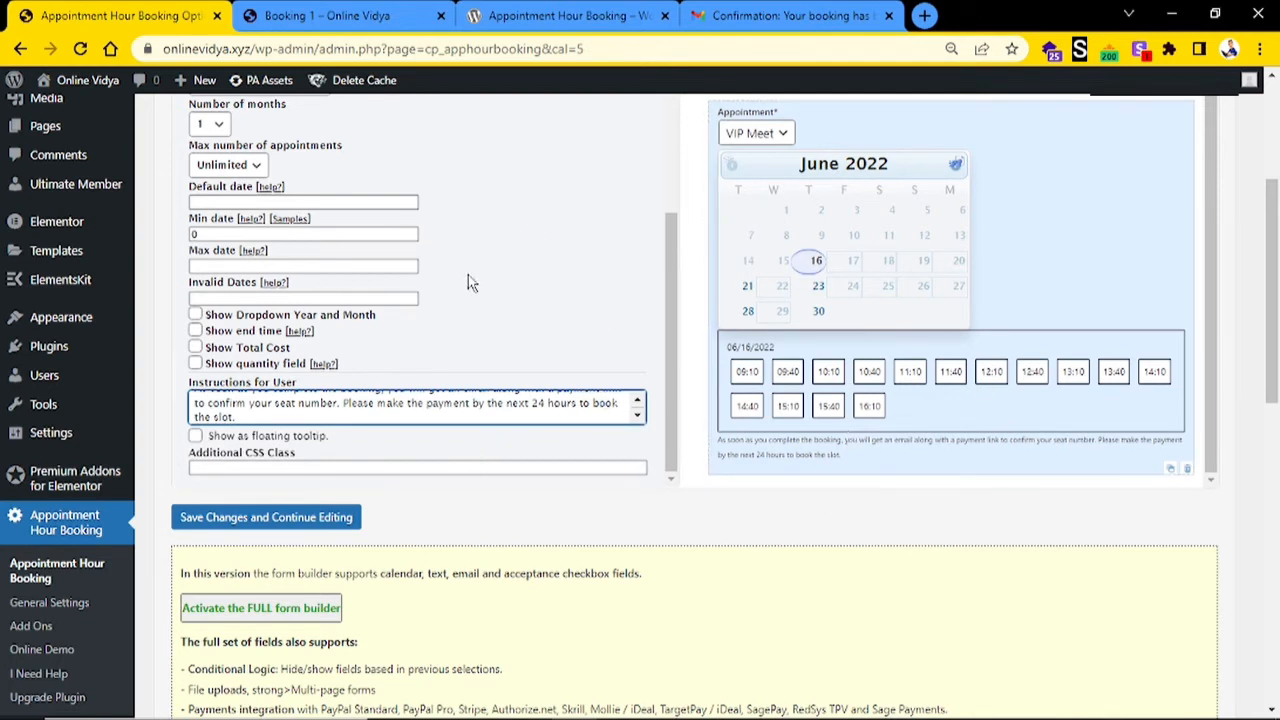
{"action": "left_click", "coordinate": [298, 520]}
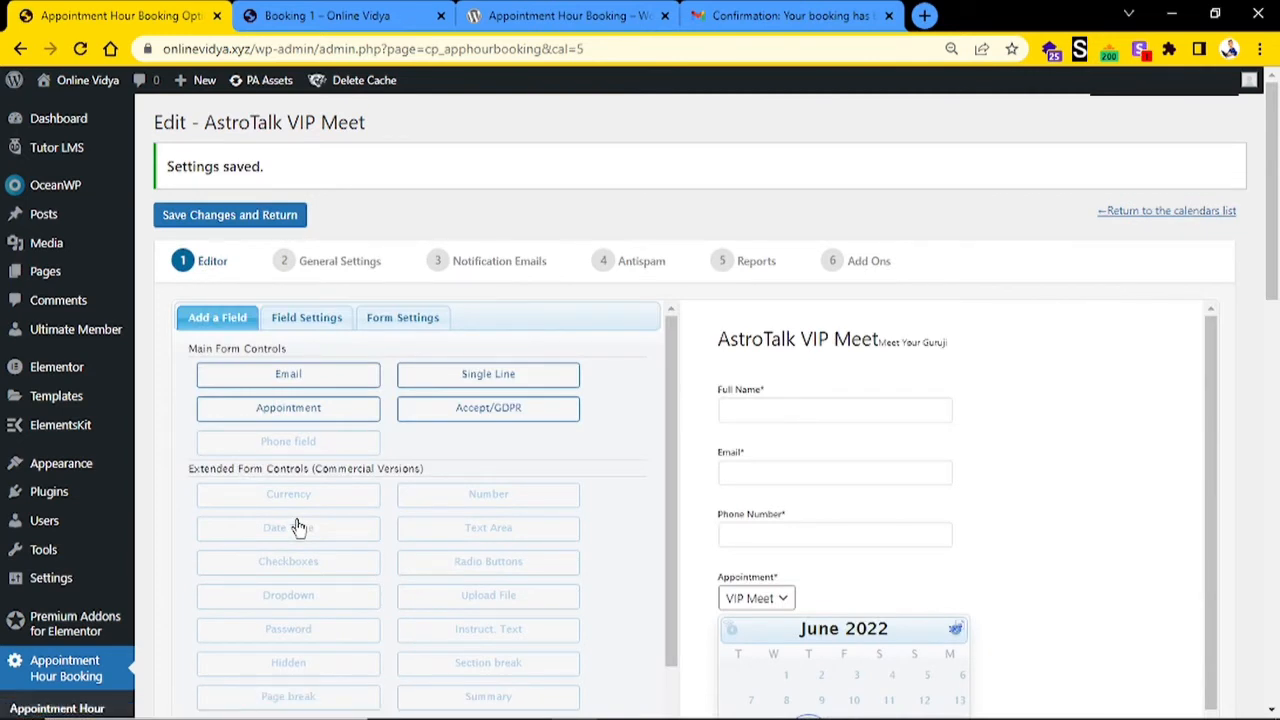
{"action": "scroll", "coordinate": [586, 543], "scroll_direction": "down", "scroll_amount": 2}
{"action": "scroll", "coordinate": [588, 545], "scroll_direction": "up", "scroll_amount": 2}
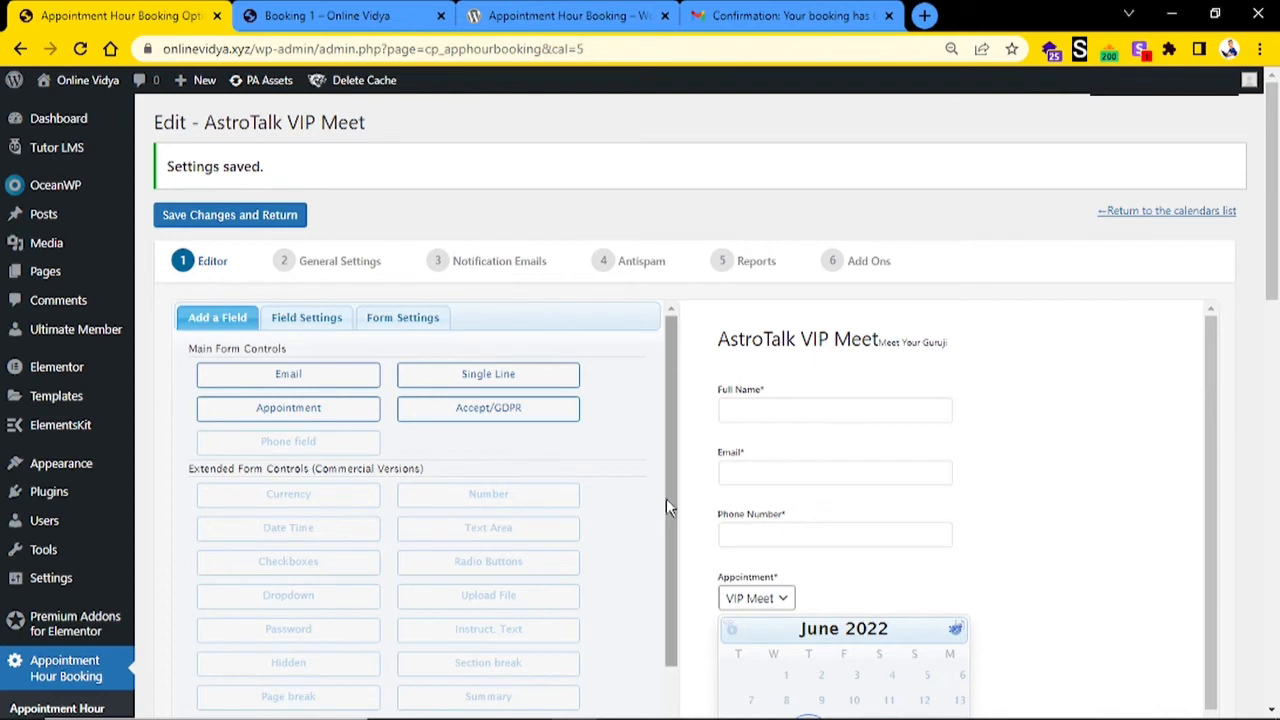
- Examine the form's general settings, including the confirmation / thank you page address and the default booking statuses
{"action": "left_click", "coordinate": [342, 266]}
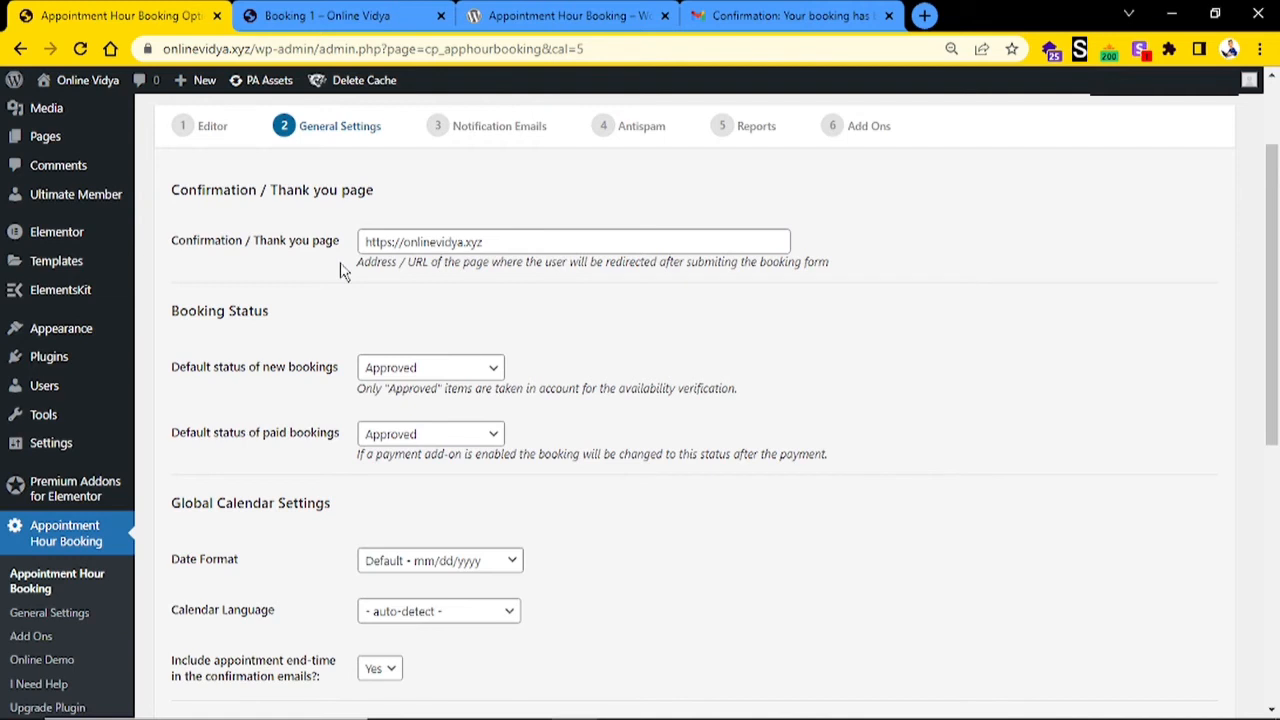
{"action": "triple_click", "coordinate": [436, 240]}
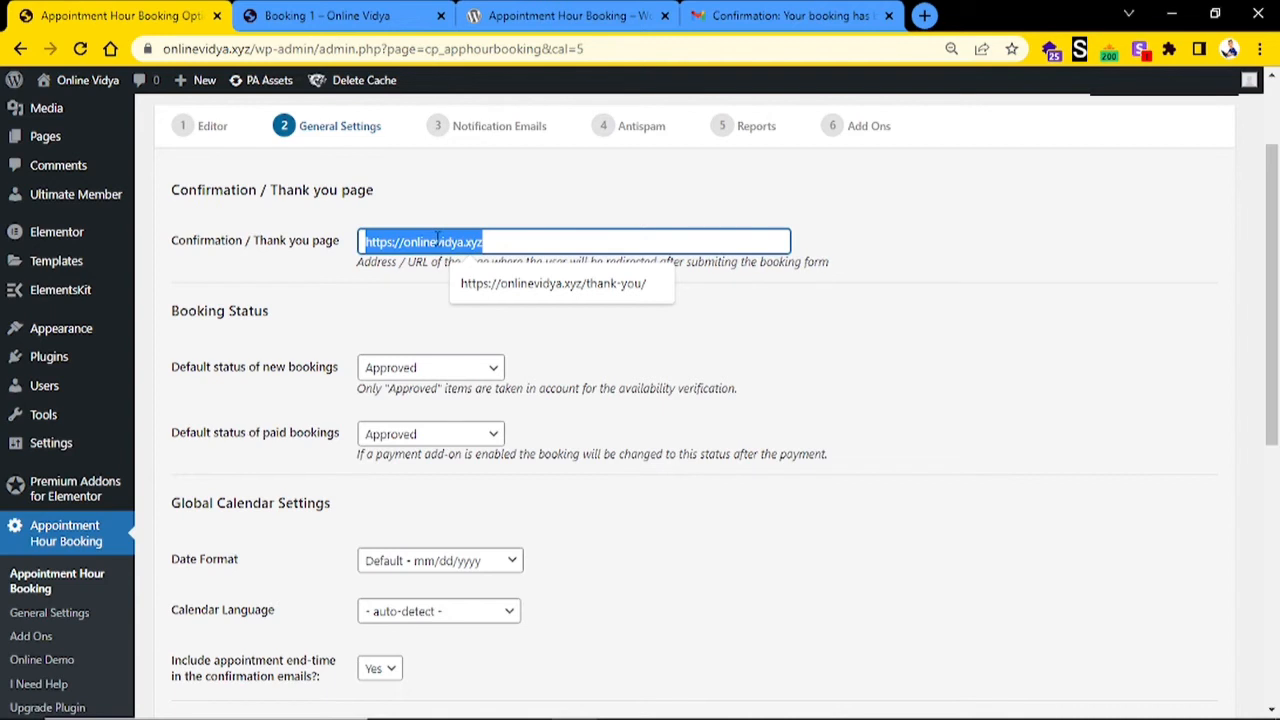
{"action": "left_click", "coordinate": [436, 240]}
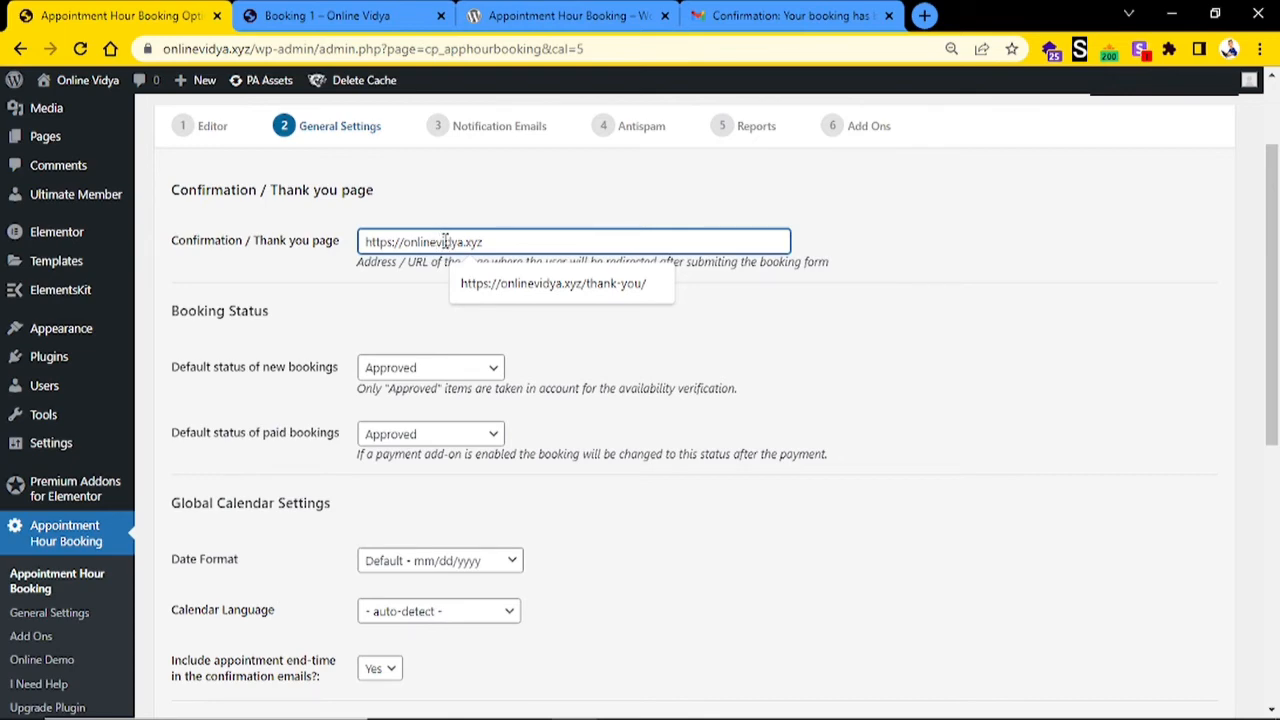
{"action": "scroll", "coordinate": [450, 245], "scroll_direction": "down", "scroll_amount": 5}
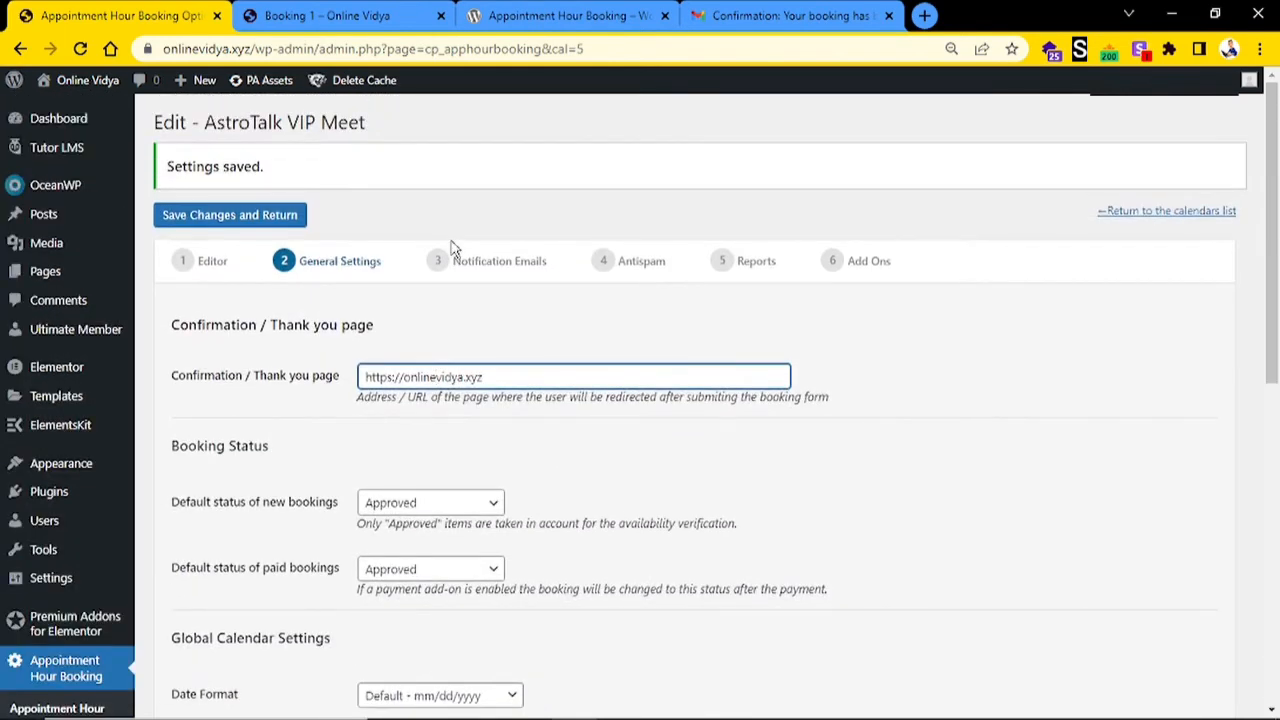
{"action": "scroll", "coordinate": [452, 248], "scroll_direction": "down", "scroll_amount": 3}
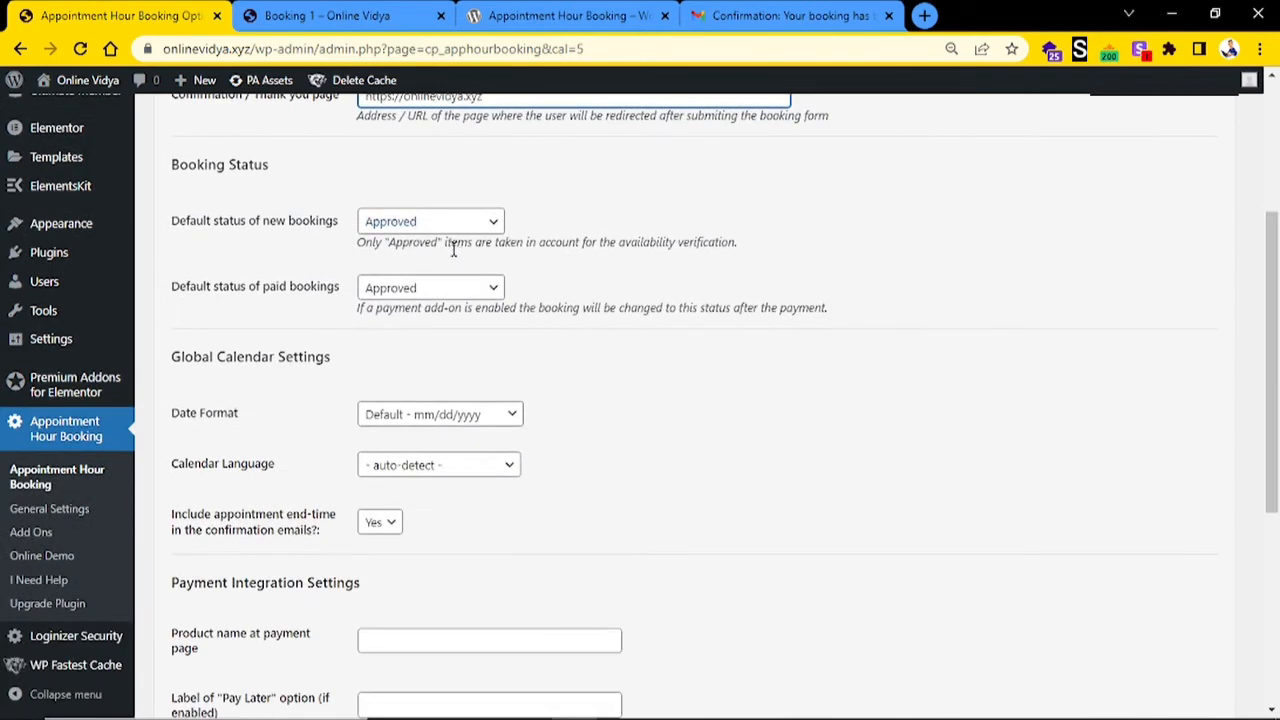
{"action": "scroll", "coordinate": [323, 252], "scroll_direction": "up", "scroll_amount": 3}
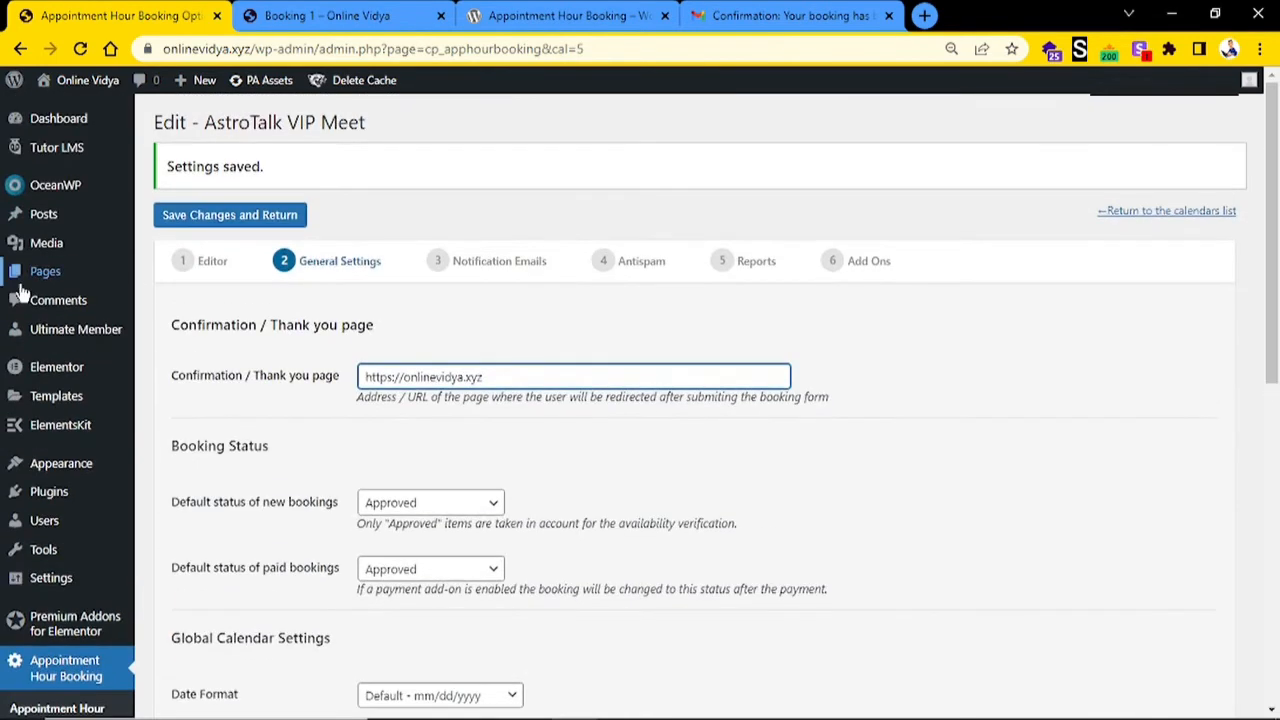
- Create a new WordPress page titled "Thank You For Your Booking"
{"action": "mouse_move", "coordinate": [40, 274]}
{"action": "left_click", "coordinate": [212, 300]}
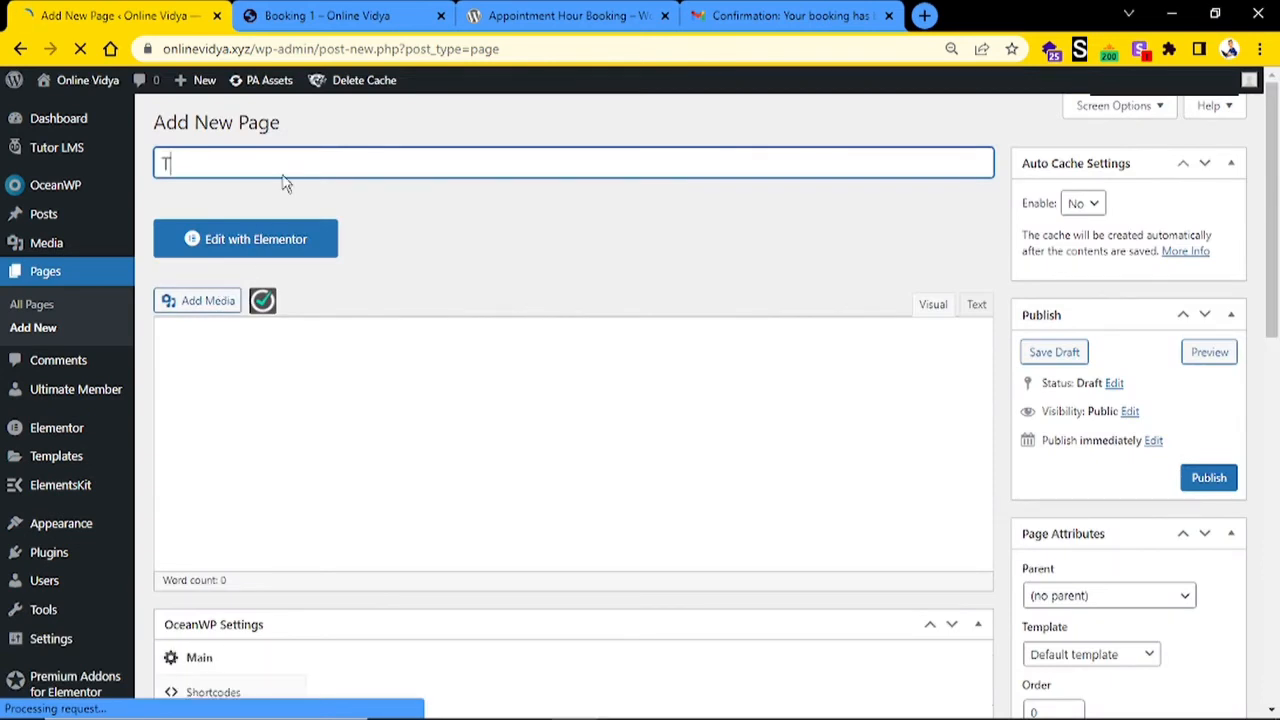
{"action": "type", "text": "Thank "}
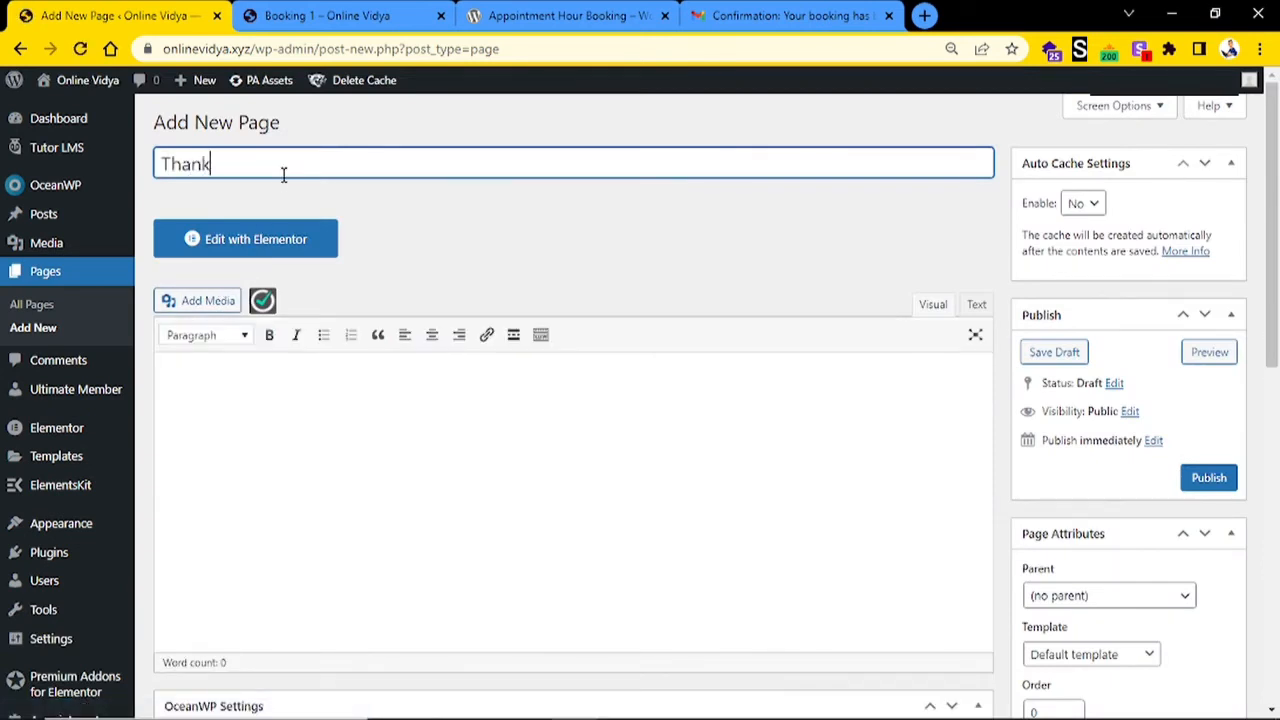
{"action": "type", "text": "You For Your Booking"}
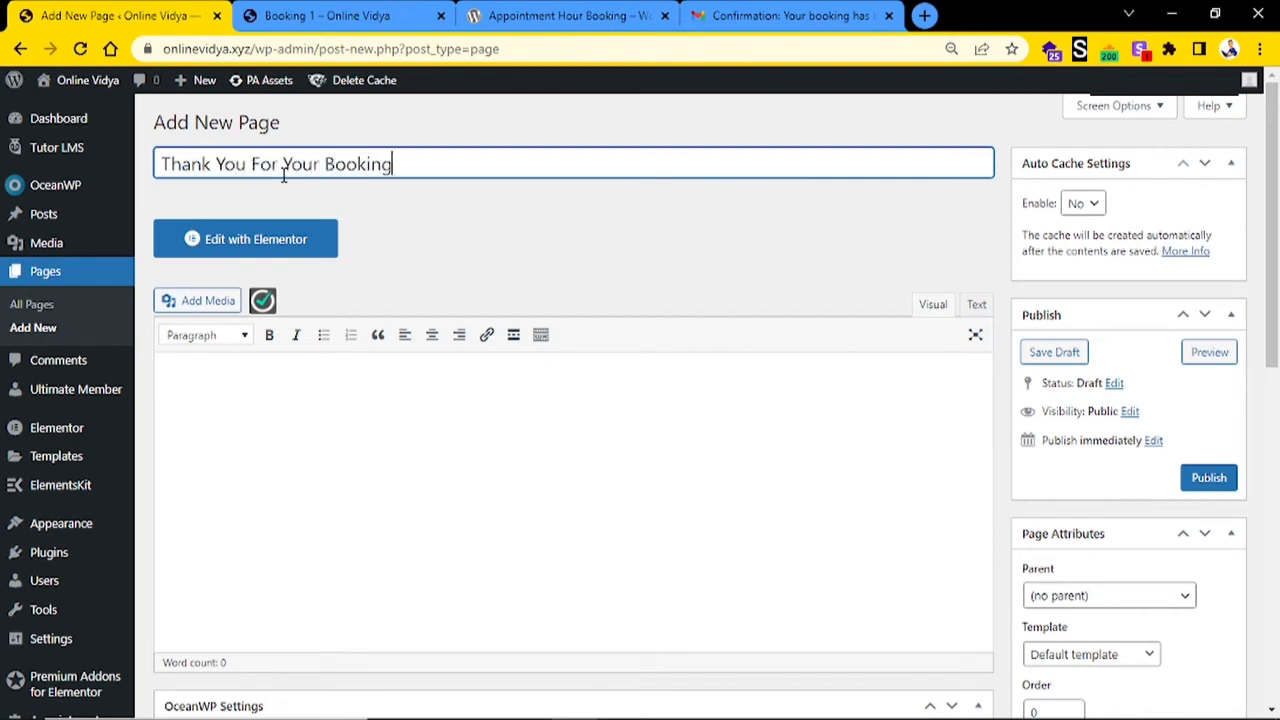
- Write "Thank for the booking. We have received your request" as the opening of the page body
{"action": "left_click", "coordinate": [390, 453]}
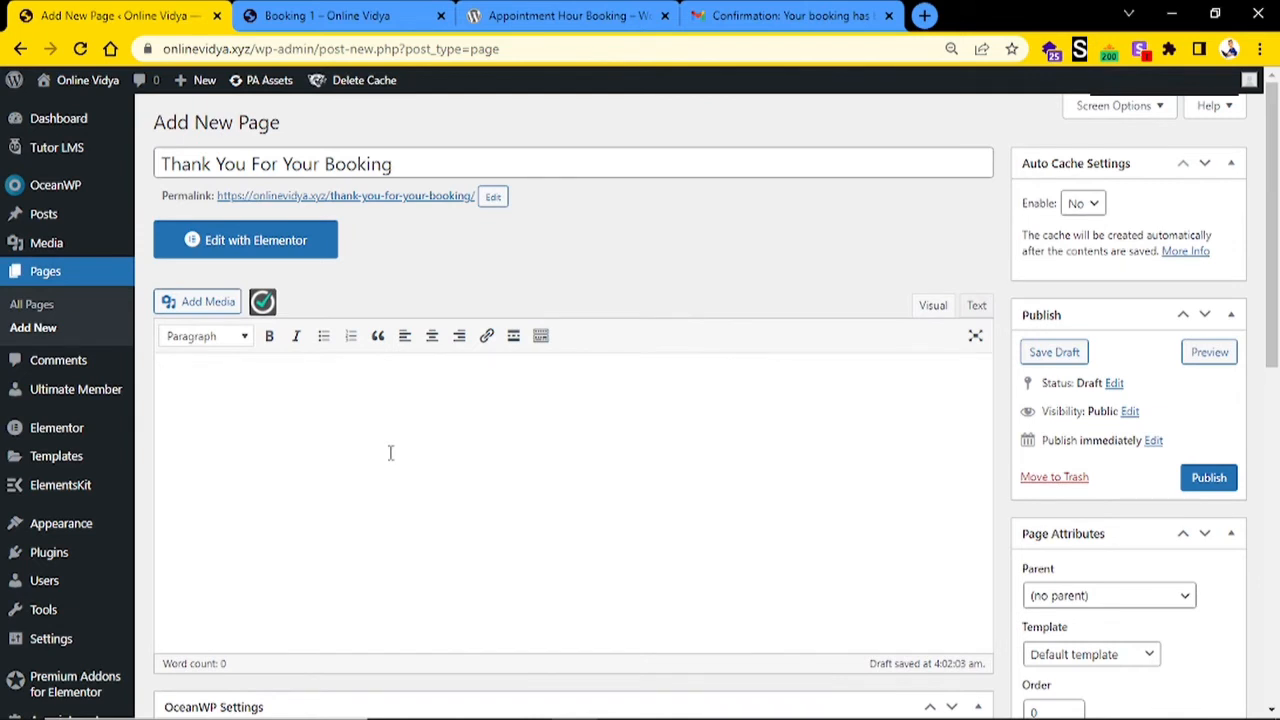
{"action": "type", "text": "We habe received your"}
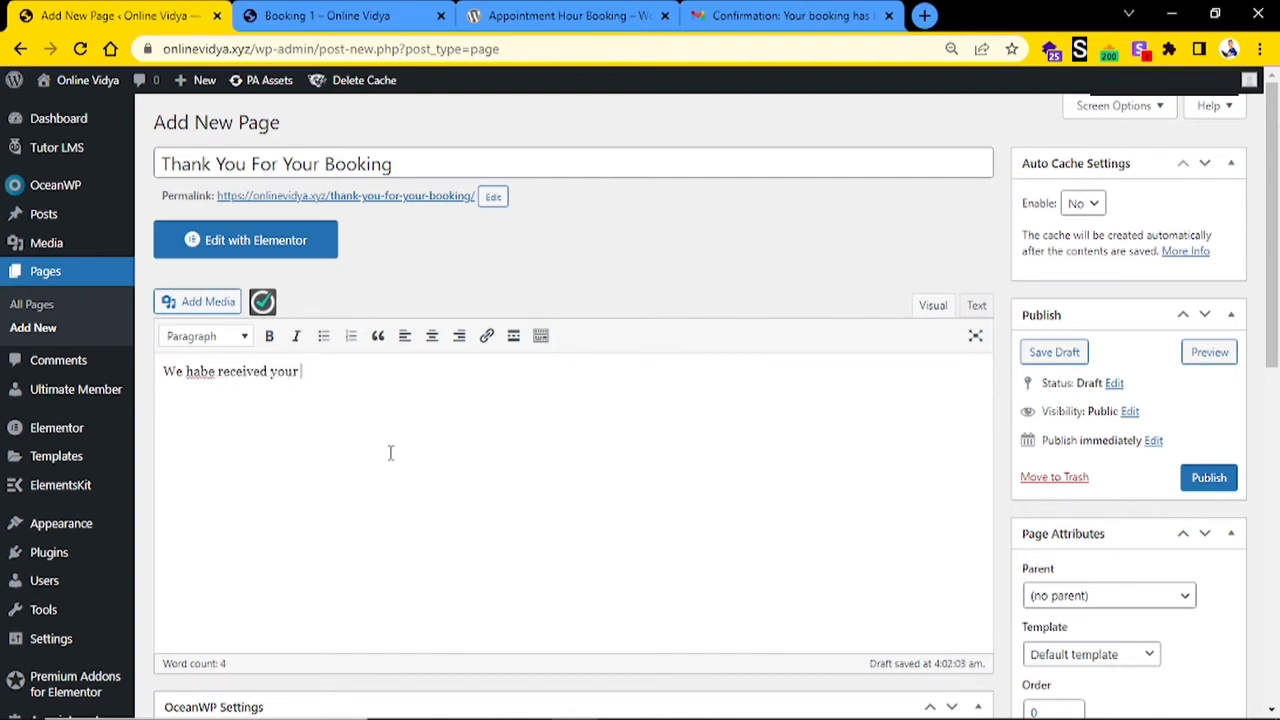
{"action": "key", "text": "ctrl+a"}
{"action": "type", "text": "Thank "}
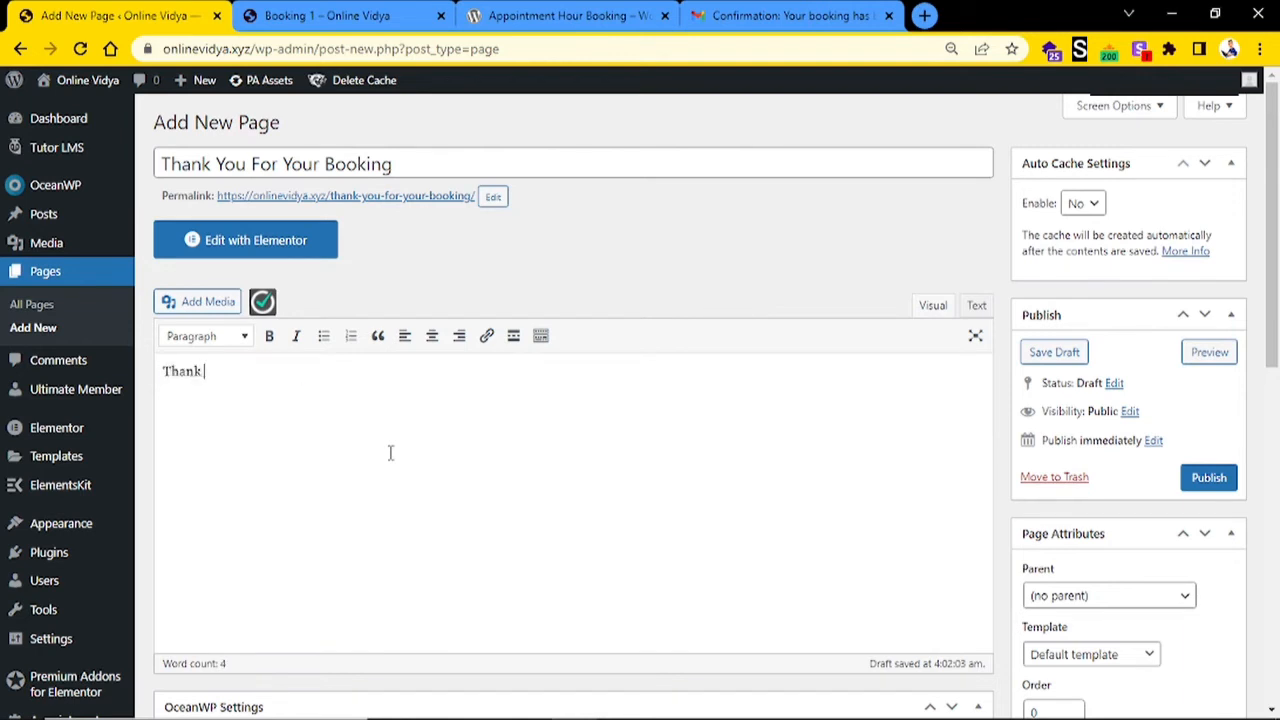
{"action": "type", "text": "for the booking.  W"}
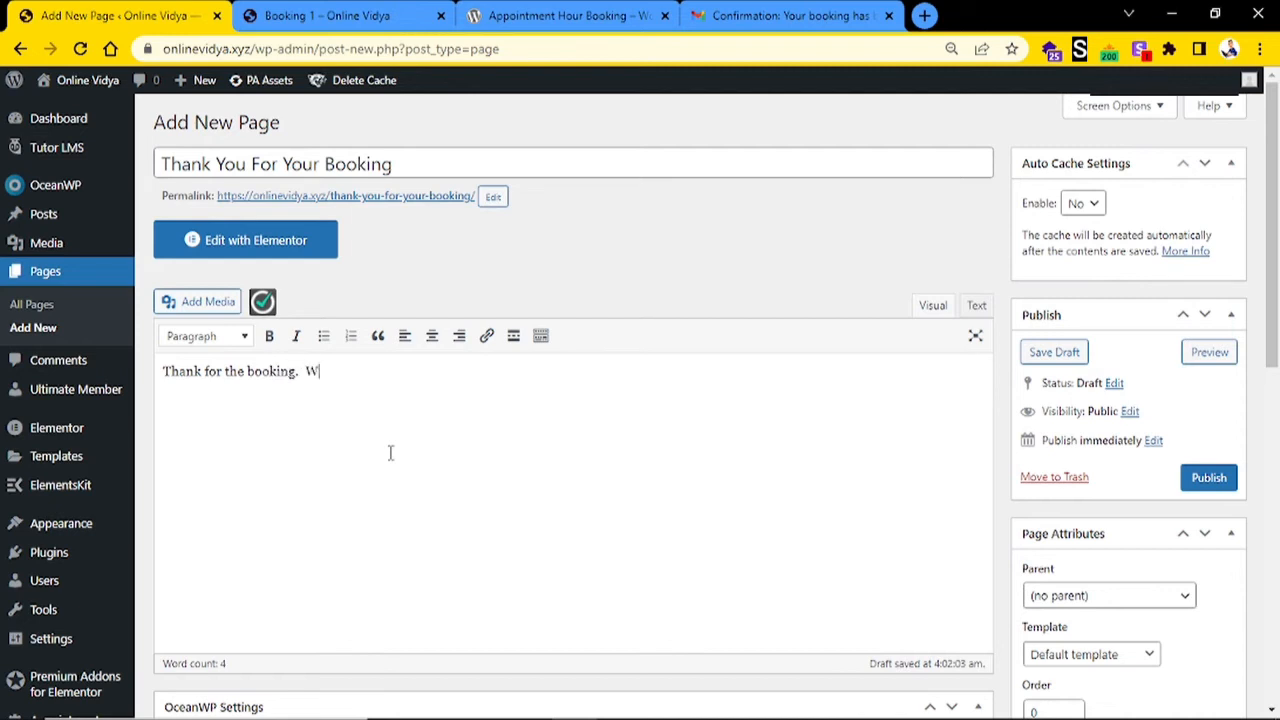
{"action": "type", "text": "e have received yur request"}
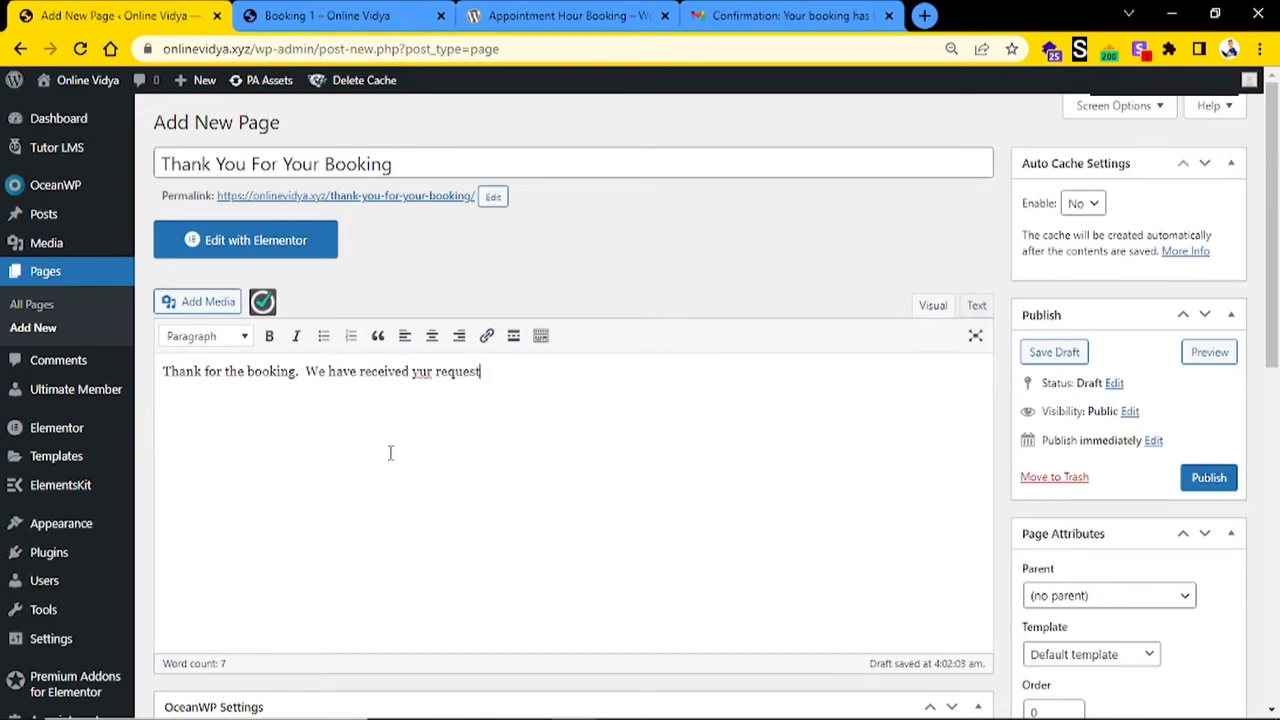
{"action": "left_click", "coordinate": [419, 372]}
{"action": "type", "text": "o"}
- Continue the body text with "and by the next 1hour you will get an email along with all the details to confirm your seat."
{"action": "key", "text": "End"}
{"action": "type", "text": "and by the "}
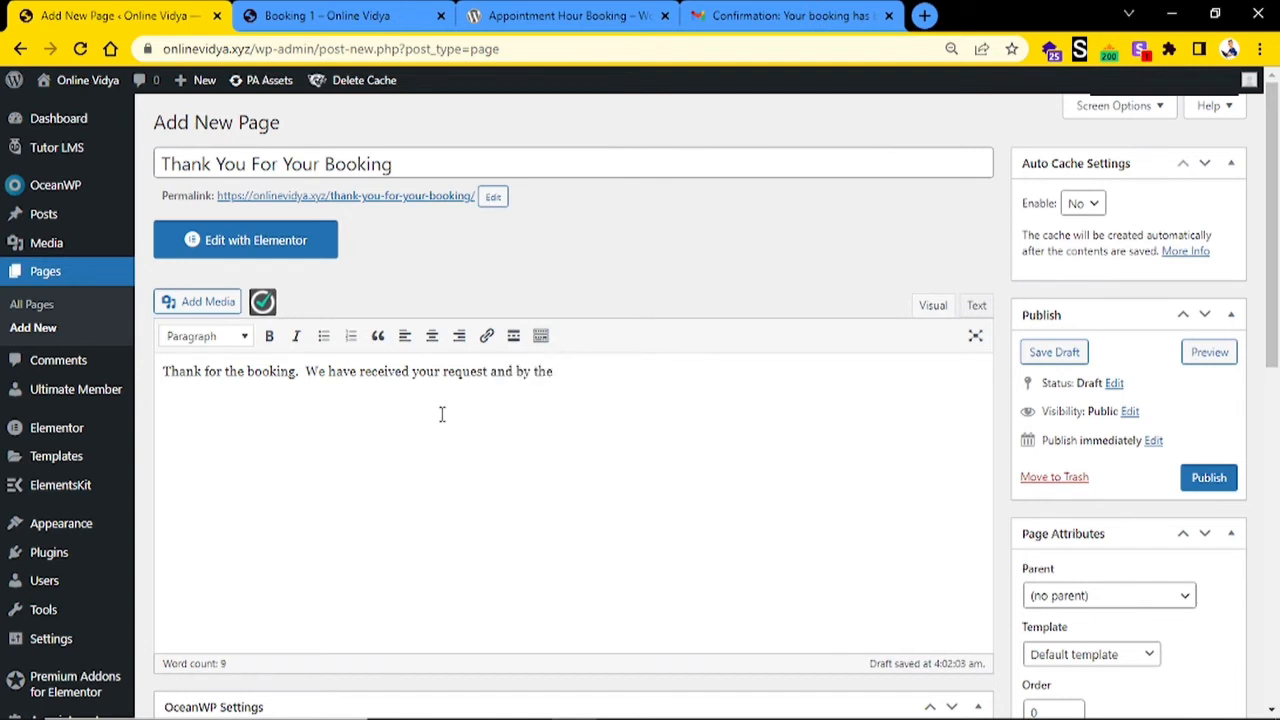
{"action": "type", "text": "next shour you wil"}
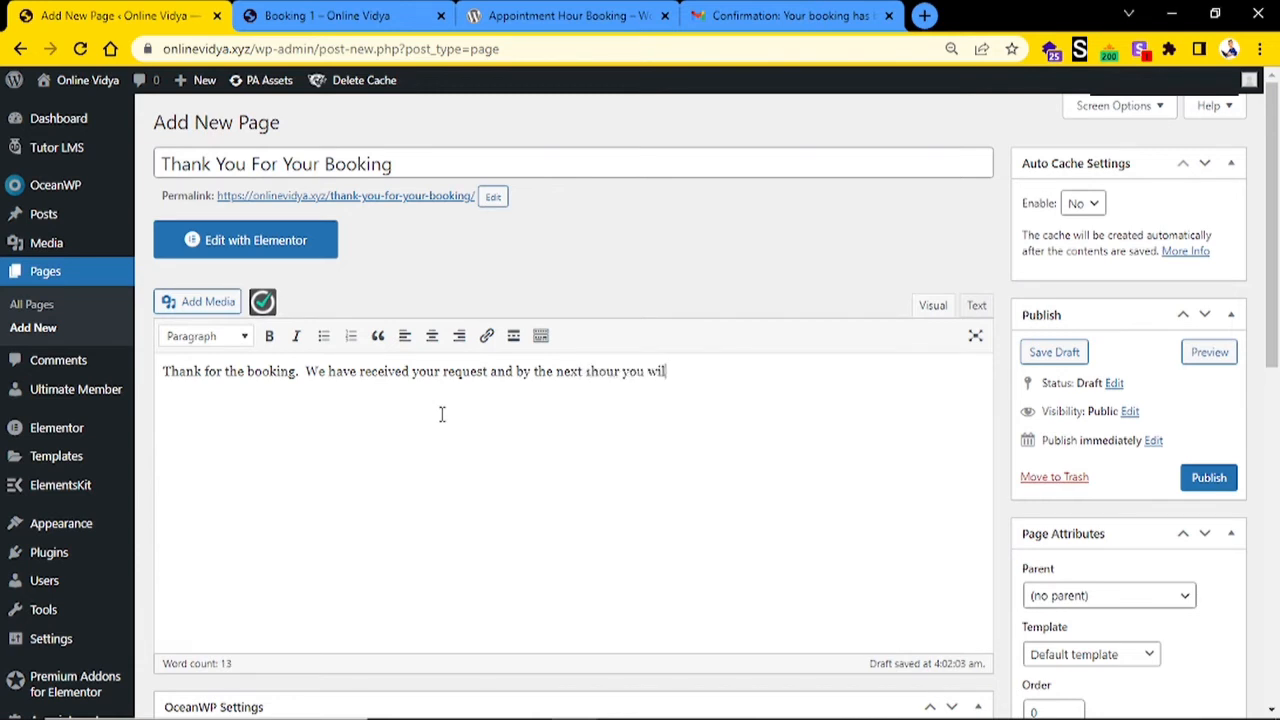
{"action": "type", "text": "lget an email along "}
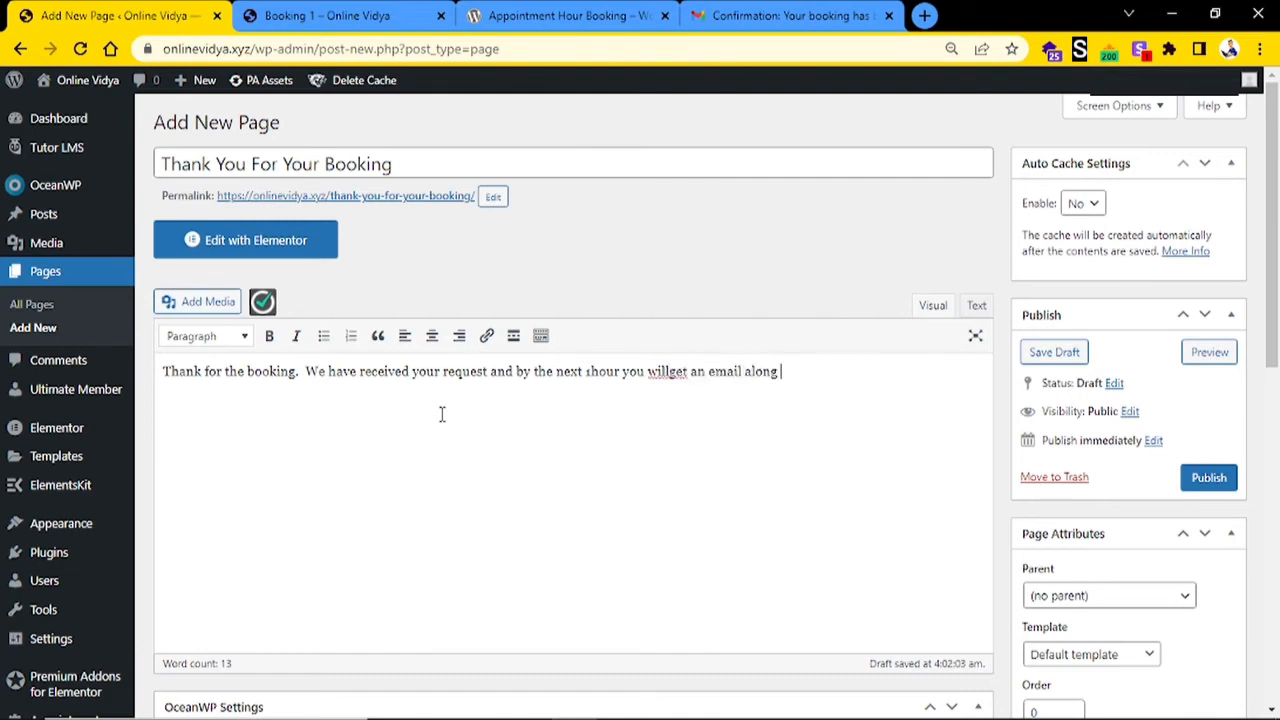
{"action": "type", "text": "with all the d"}
{"action": "type", "text": "ta"}
{"action": "key", "text": "BackSpace"}
{"action": "key", "text": "BackSpace"}
{"action": "type", "text": "etails to confirm your seat."}
{"action": "left_click", "coordinate": [669, 374]}
{"action": "left_click", "coordinate": [395, 403]}
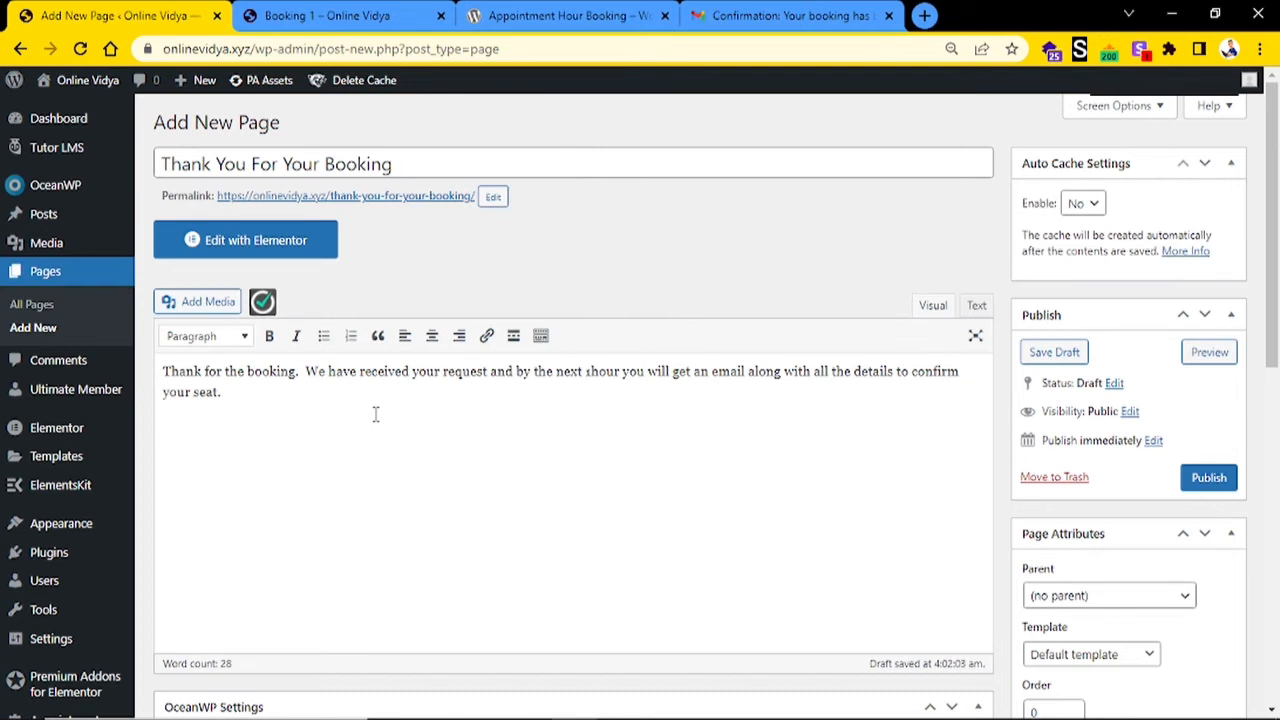
- Start a new paragraph at "We have received your request" and publish the page
{"action": "left_click", "coordinate": [306, 371]}
{"action": "key", "text": "Return"}
{"action": "key", "text": "Return"}
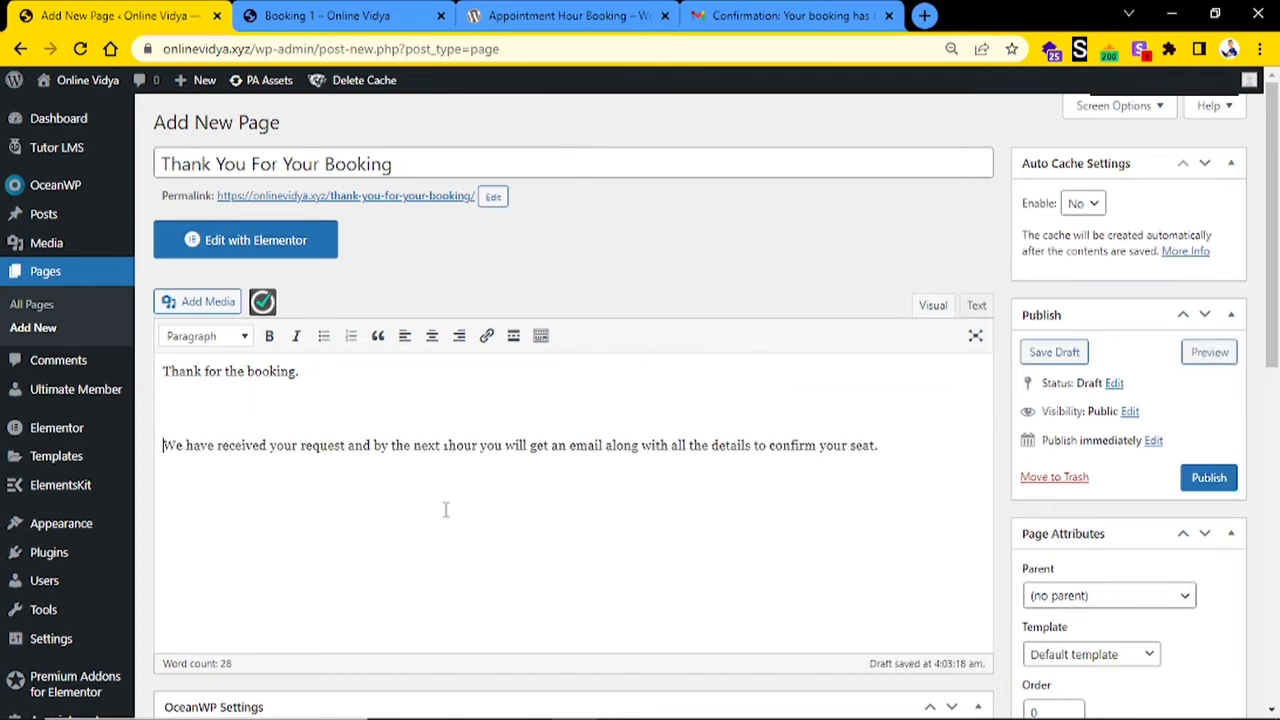
{"action": "left_click", "coordinate": [370, 415]}
{"action": "key", "text": "BackSpace"}
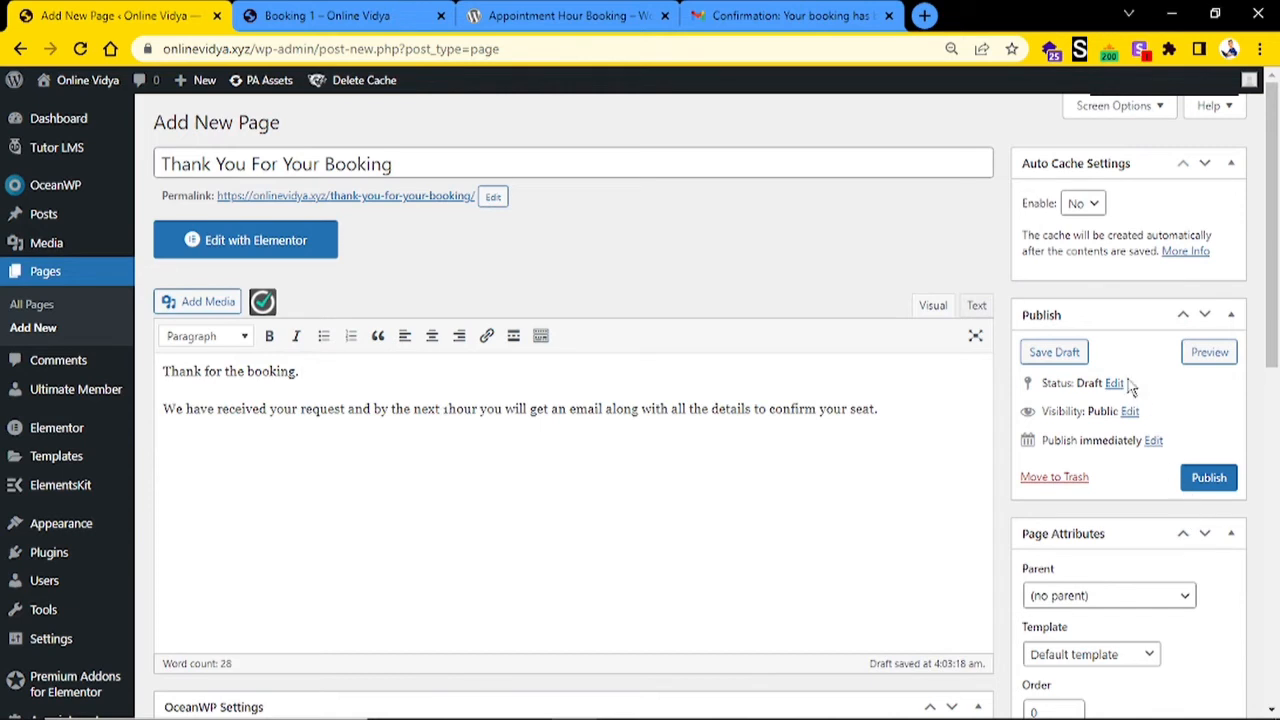
{"action": "left_click", "coordinate": [1206, 479]}
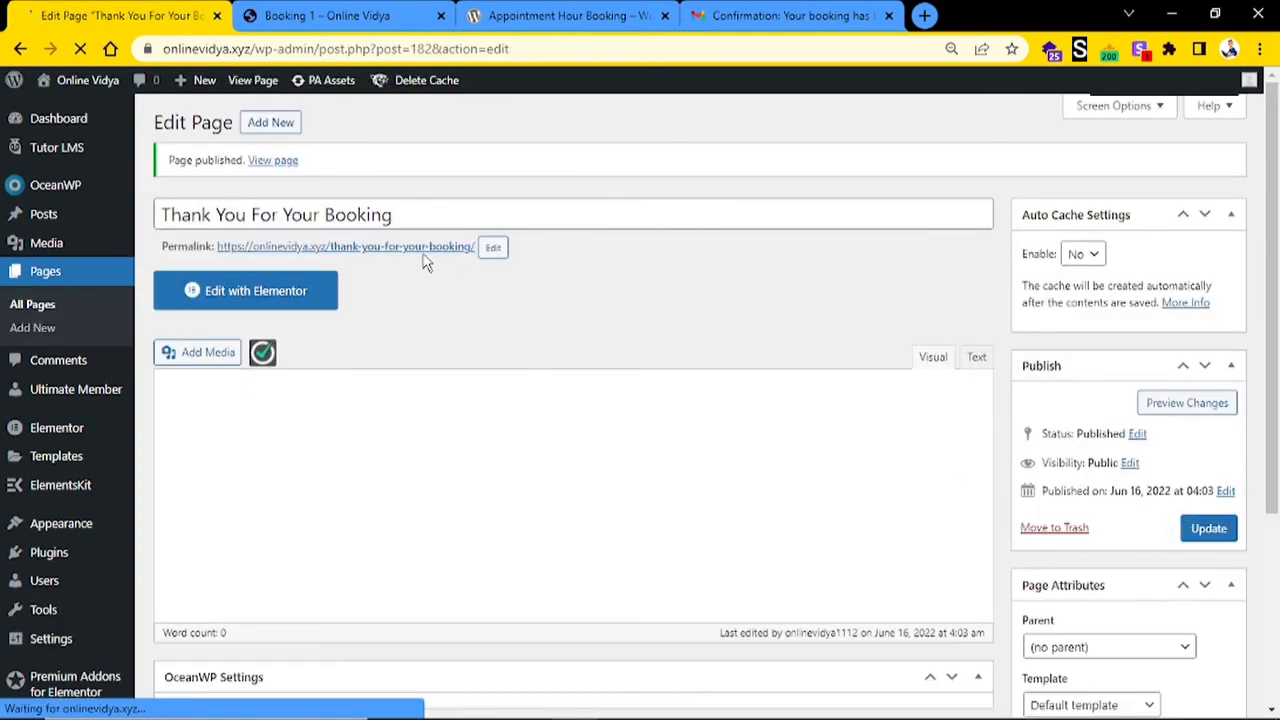
- Open the published thank-you page from its permalink in a new tab and read through its text
{"action": "right_click", "coordinate": [423, 252]}
{"action": "left_click", "coordinate": [440, 264]}
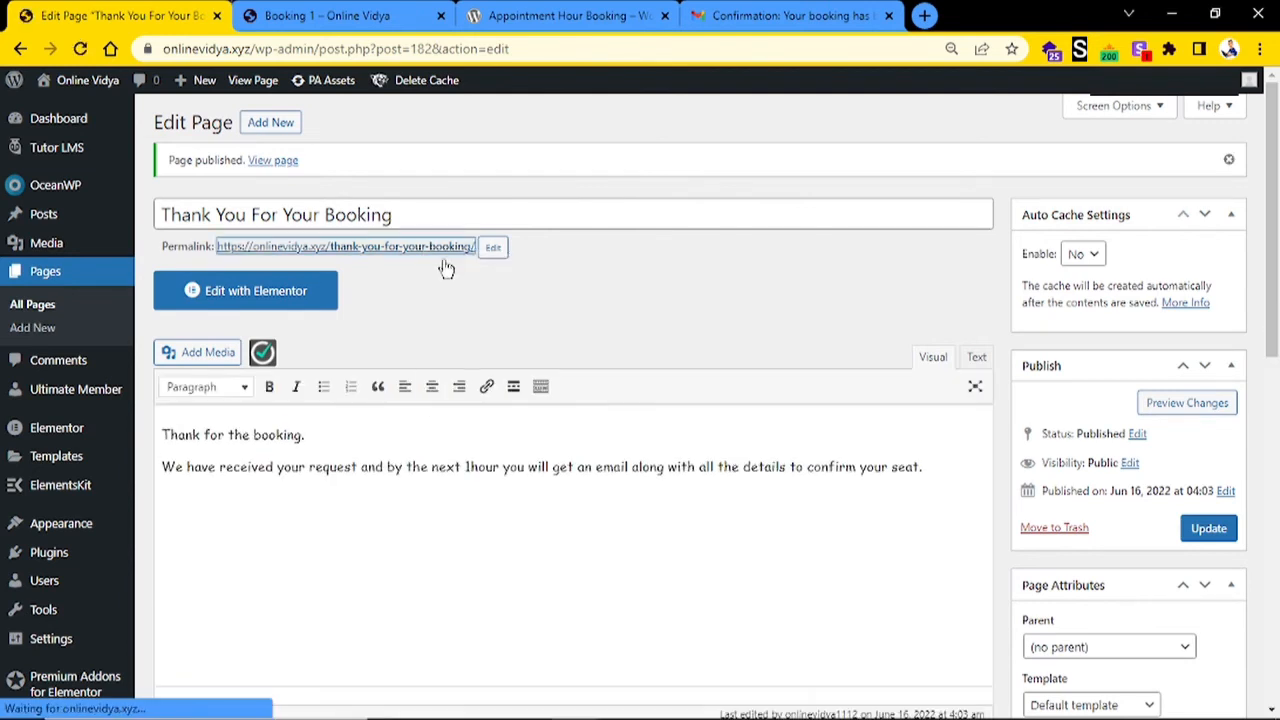
{"action": "left_click", "coordinate": [290, 12]}
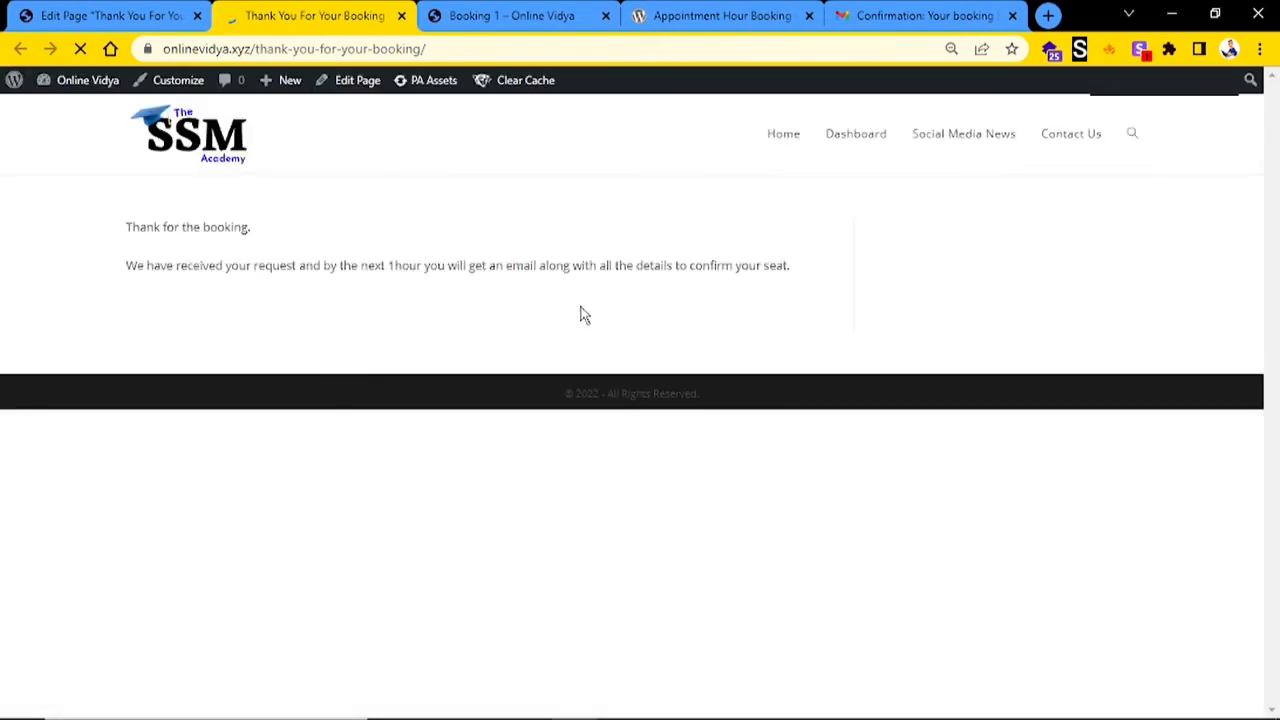
{"action": "triple_click", "coordinate": [195, 228]}
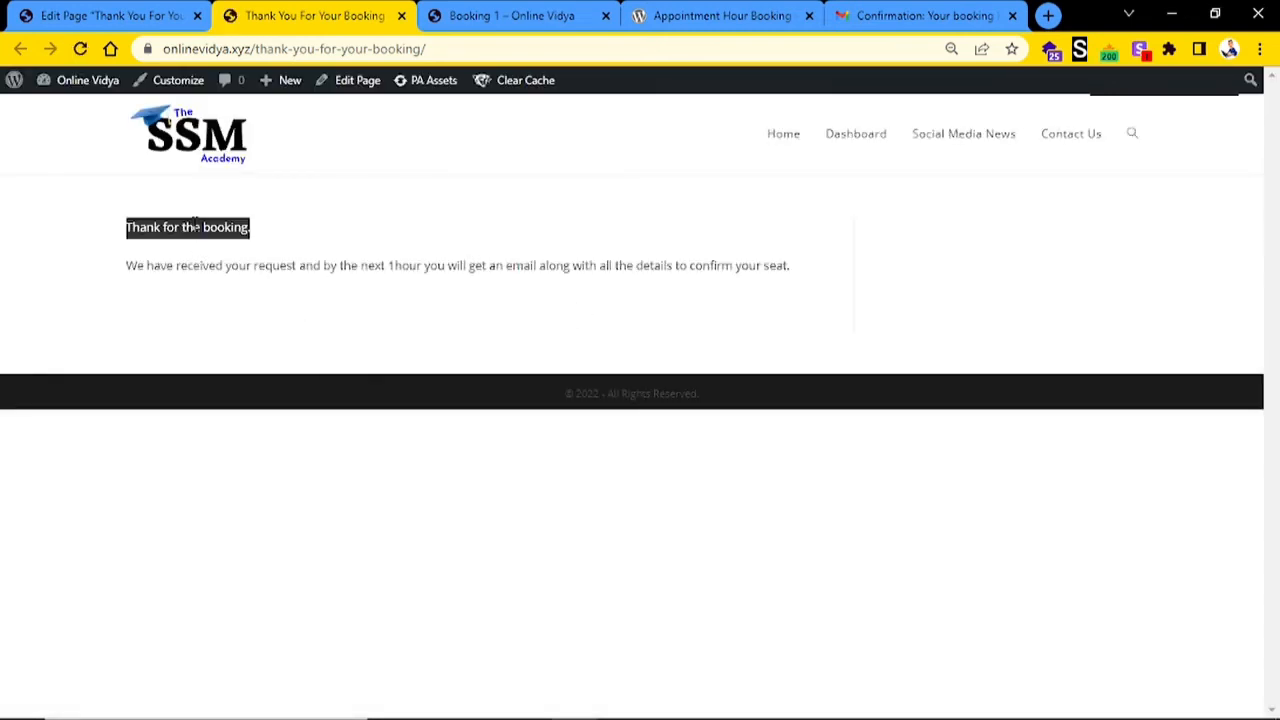
{"action": "left_click", "coordinate": [345, 243]}
{"action": "double_click", "coordinate": [349, 265]}
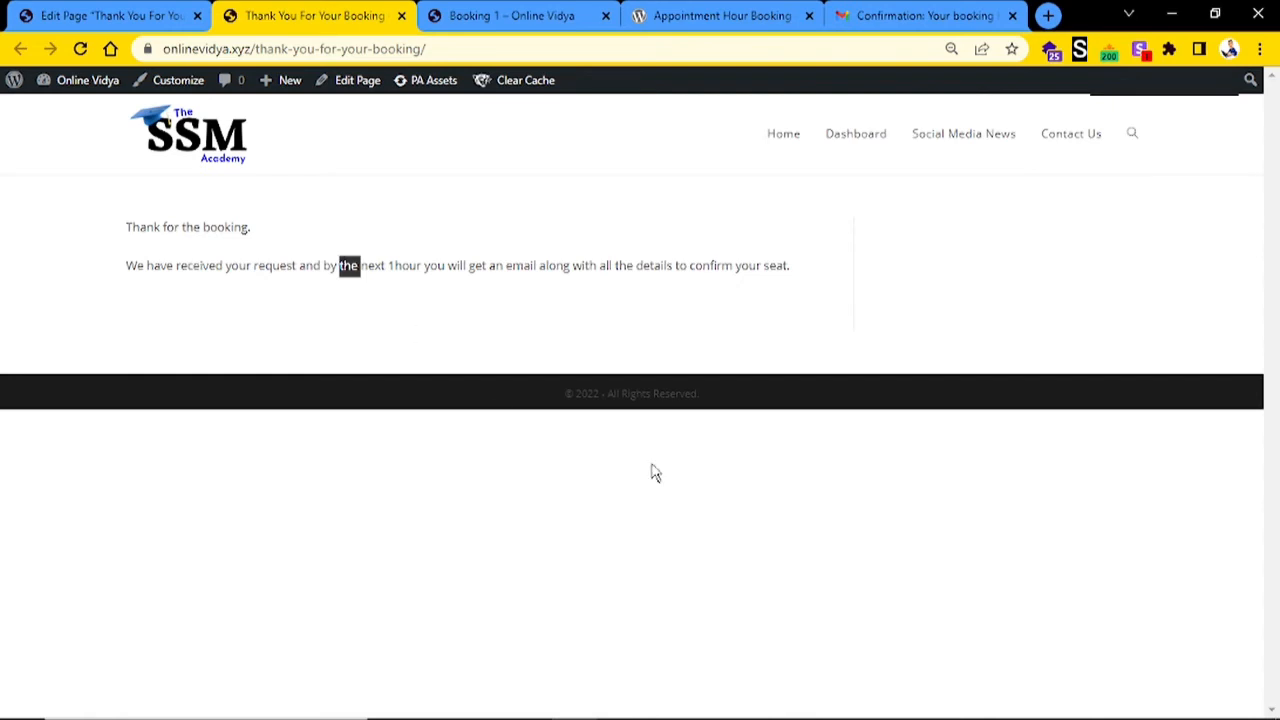
- Copy the web address of the published thank-you page
{"action": "left_click", "coordinate": [600, 352]}
{"action": "left_click", "coordinate": [279, 50]}
{"action": "key", "text": "ctrl+c"}
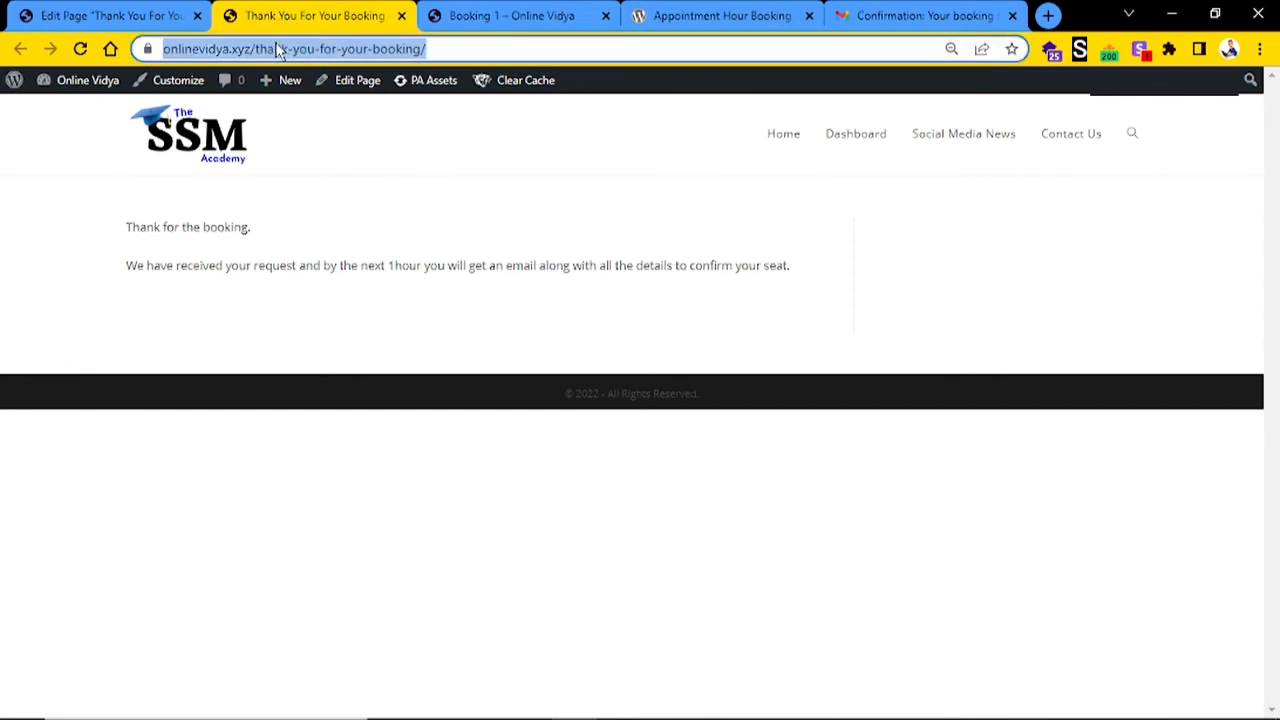
- Open the AstroTalk VIP Meet calendar for editing in Appointment Hour Booking
{"action": "left_click", "coordinate": [114, 13]}
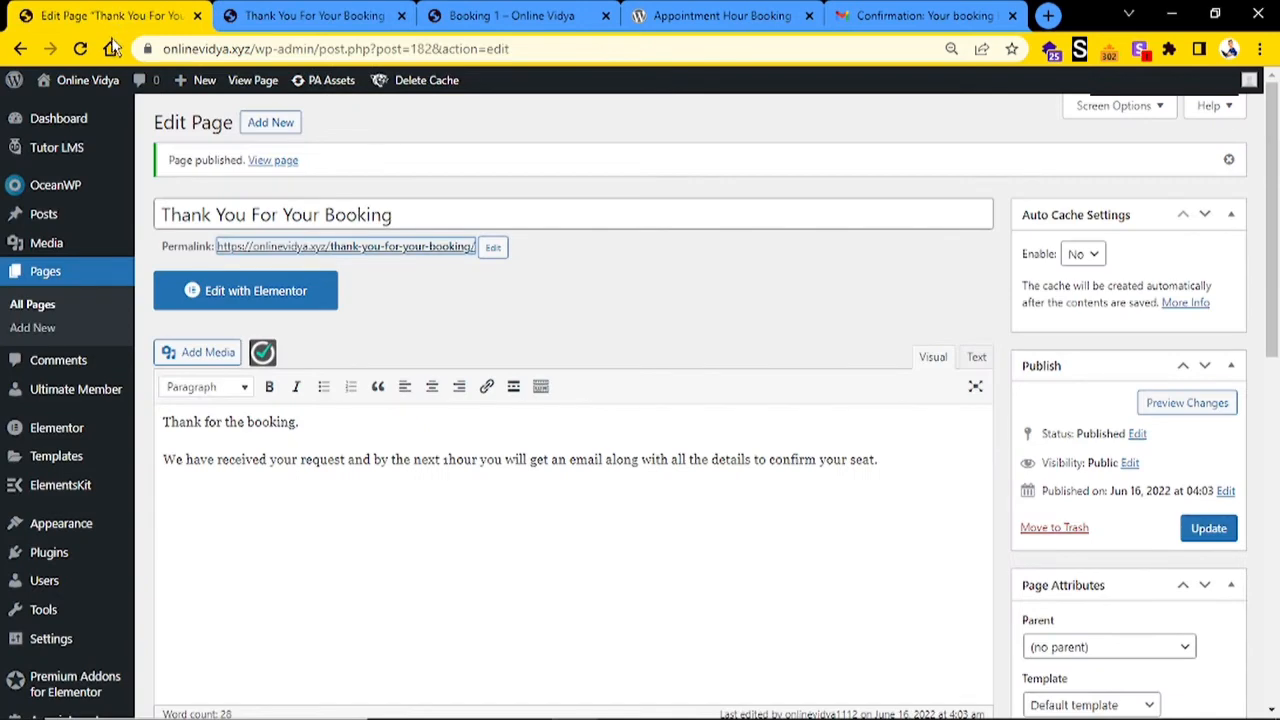
{"action": "mouse_move", "coordinate": [12, 588]}
{"action": "scroll", "coordinate": [15, 580], "scroll_direction": "down", "scroll_amount": 5}
{"action": "left_click", "coordinate": [55, 605]}
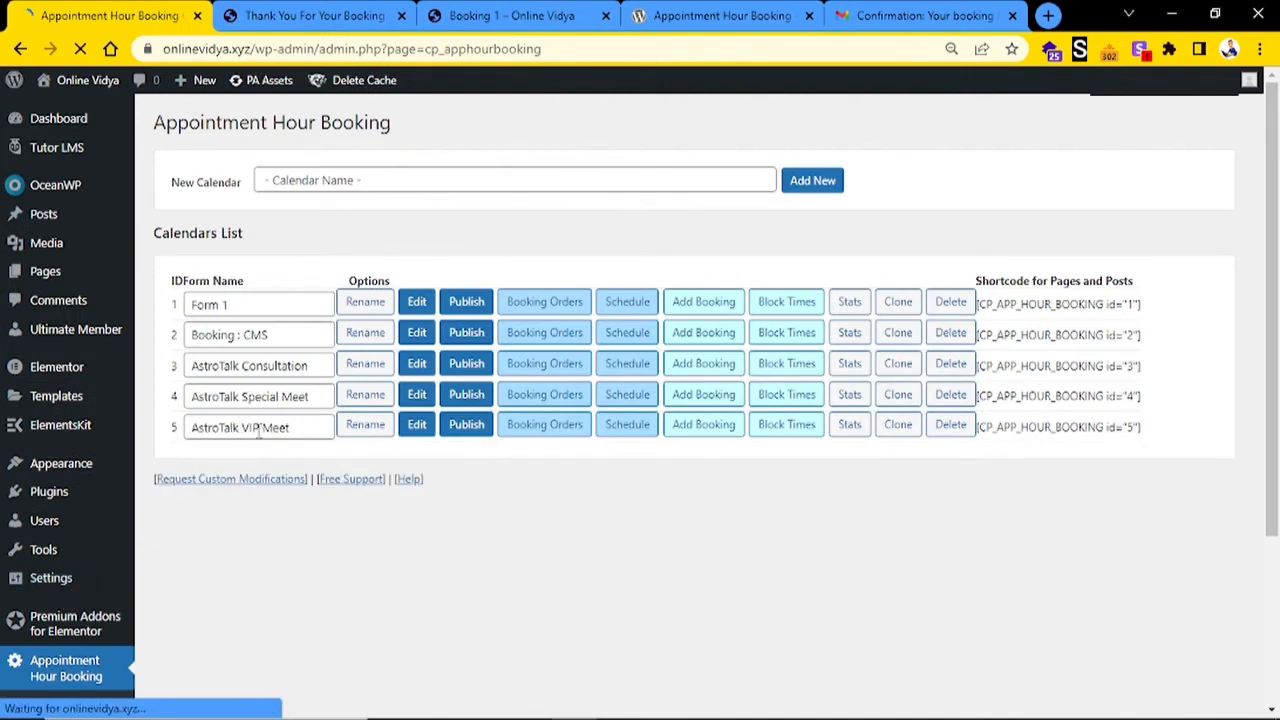
{"action": "triple_click", "coordinate": [265, 428]}
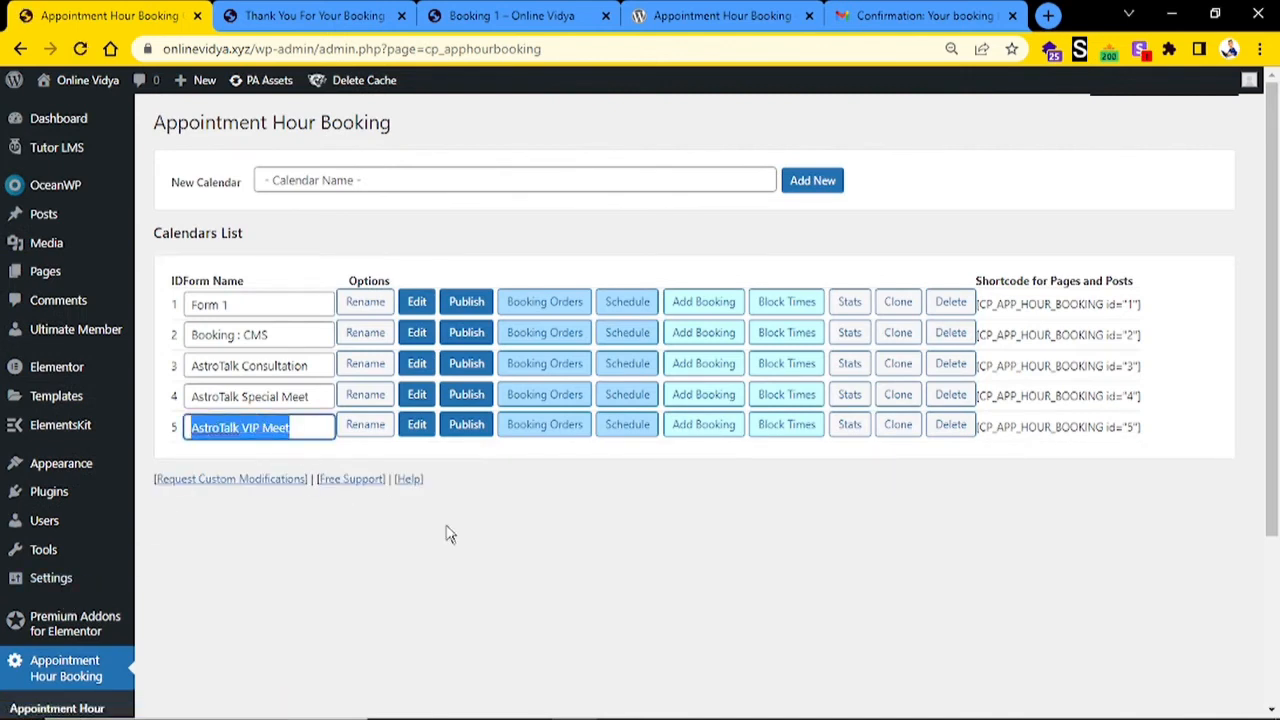
{"action": "left_click", "coordinate": [417, 425]}
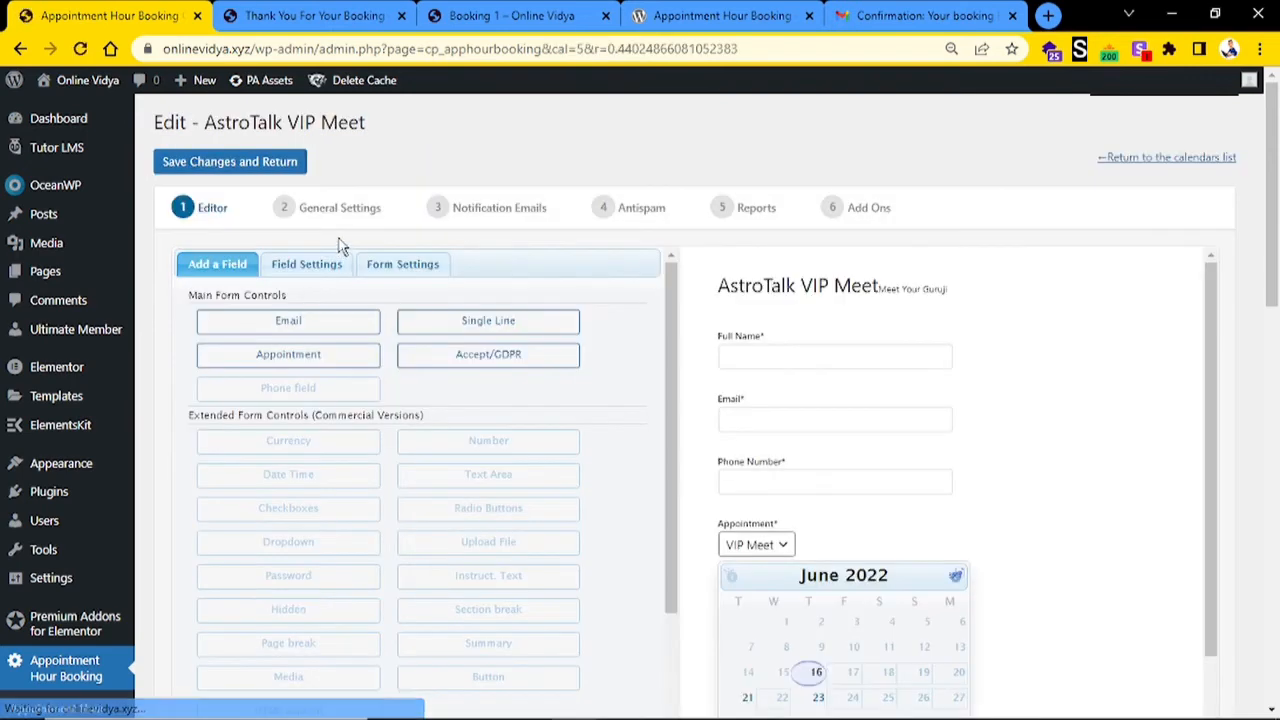
{"action": "left_click", "coordinate": [343, 220]}
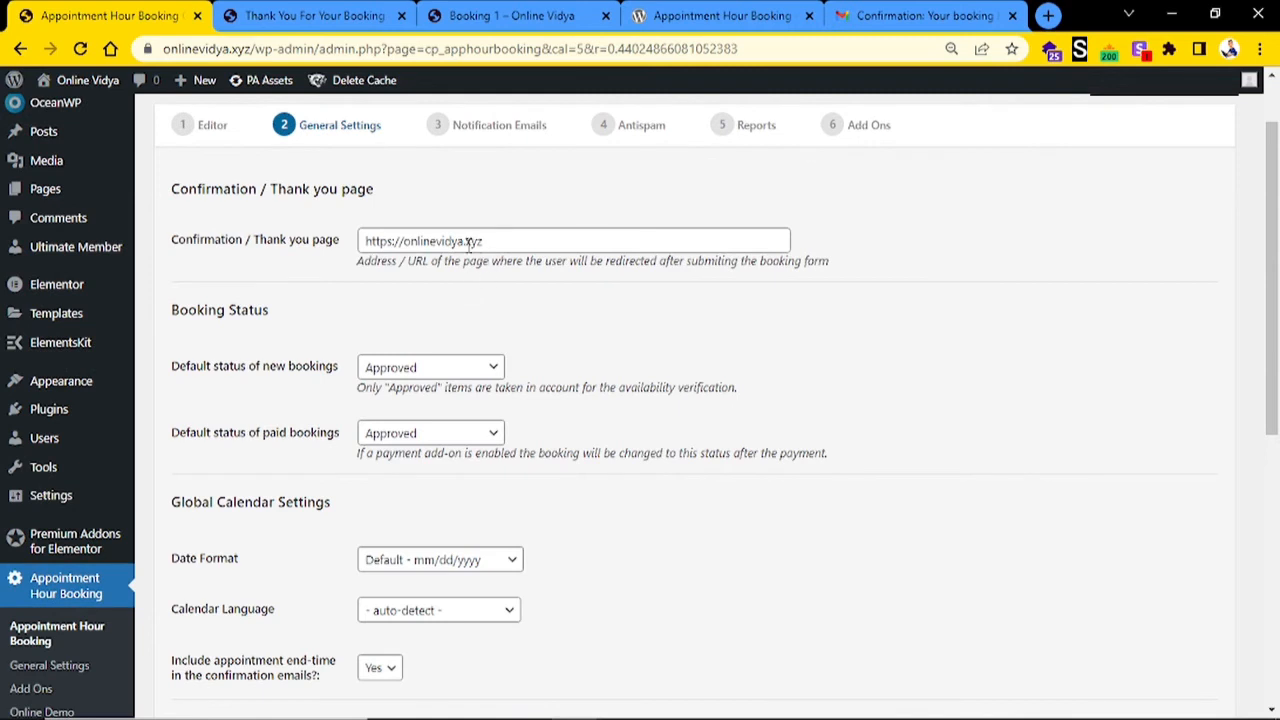
{"action": "triple_click", "coordinate": [288, 239]}
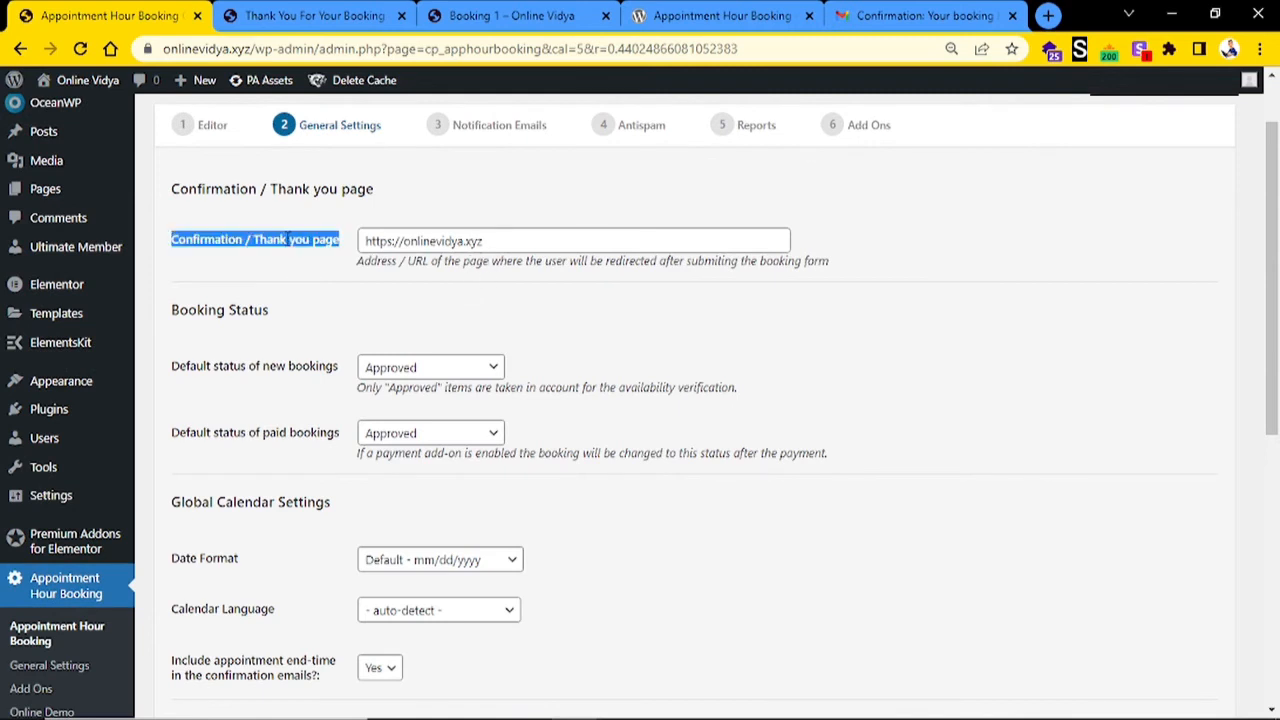
{"action": "triple_click", "coordinate": [427, 242]}
{"action": "key", "text": "ctrl+v"}
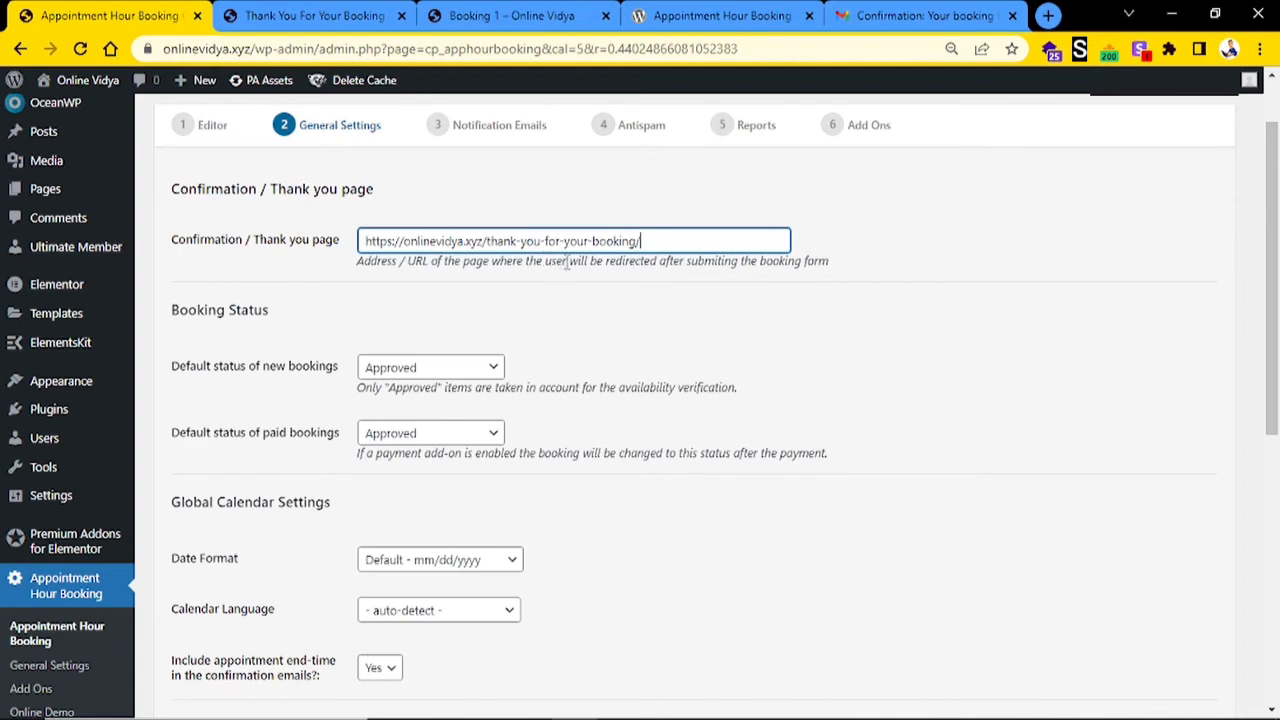
{"action": "left_click", "coordinate": [836, 342]}
- Review the remaining general settings for booking status, calendar, payment integration and user access to the messages list
{"action": "scroll", "coordinate": [836, 342], "scroll_direction": "down", "scroll_amount": 2}
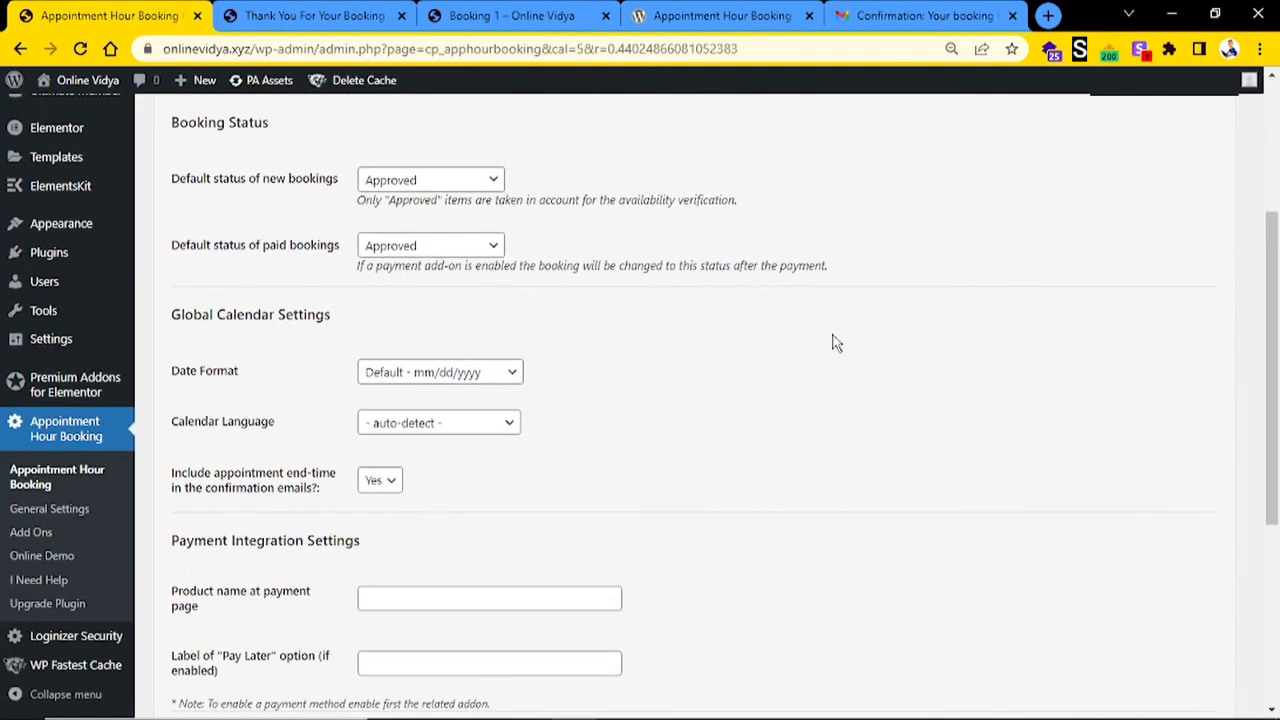
{"action": "scroll", "coordinate": [836, 342], "scroll_direction": "down", "scroll_amount": 1}
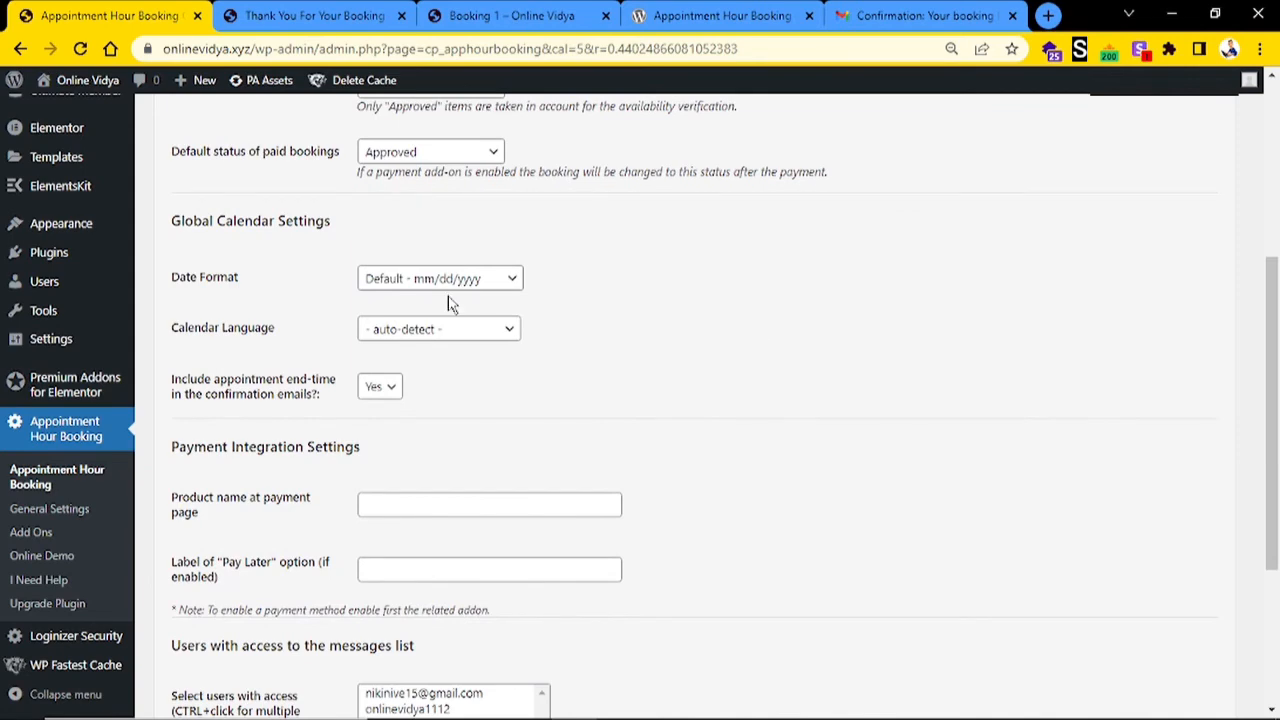
{"action": "scroll", "coordinate": [453, 305], "scroll_direction": "down", "scroll_amount": 3}
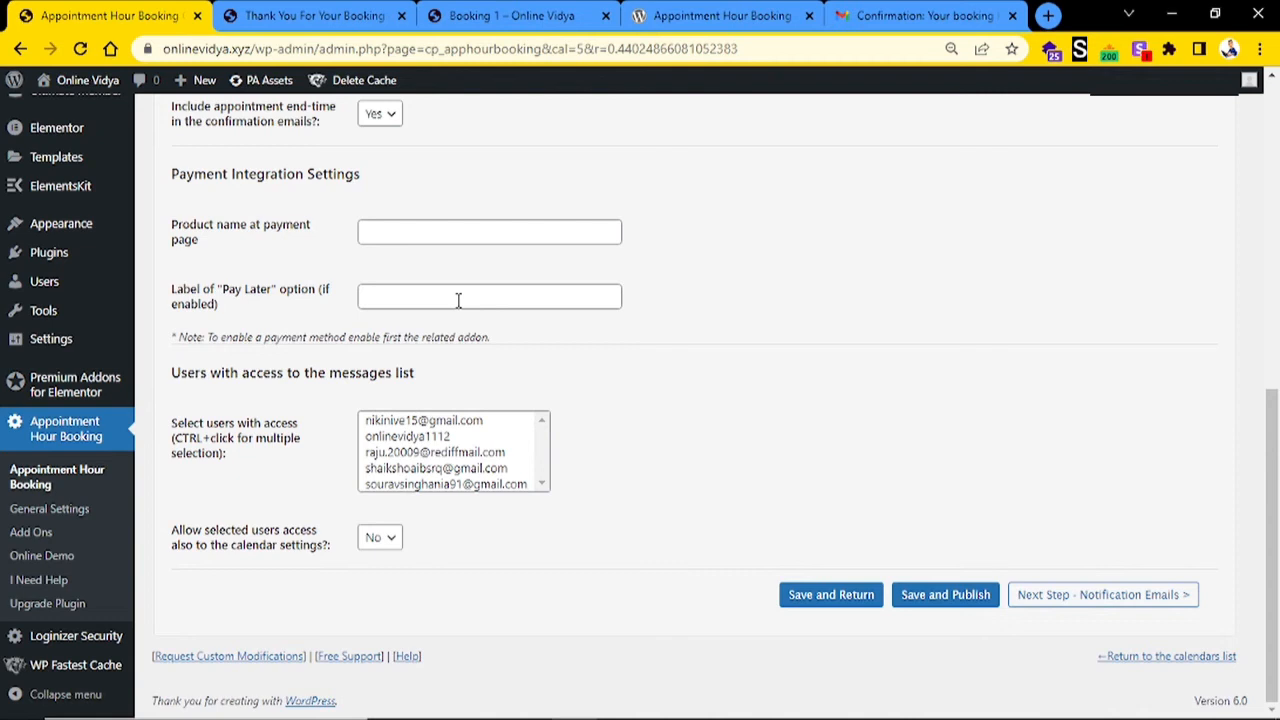
{"action": "scroll", "coordinate": [458, 300], "scroll_direction": "up", "scroll_amount": 1}
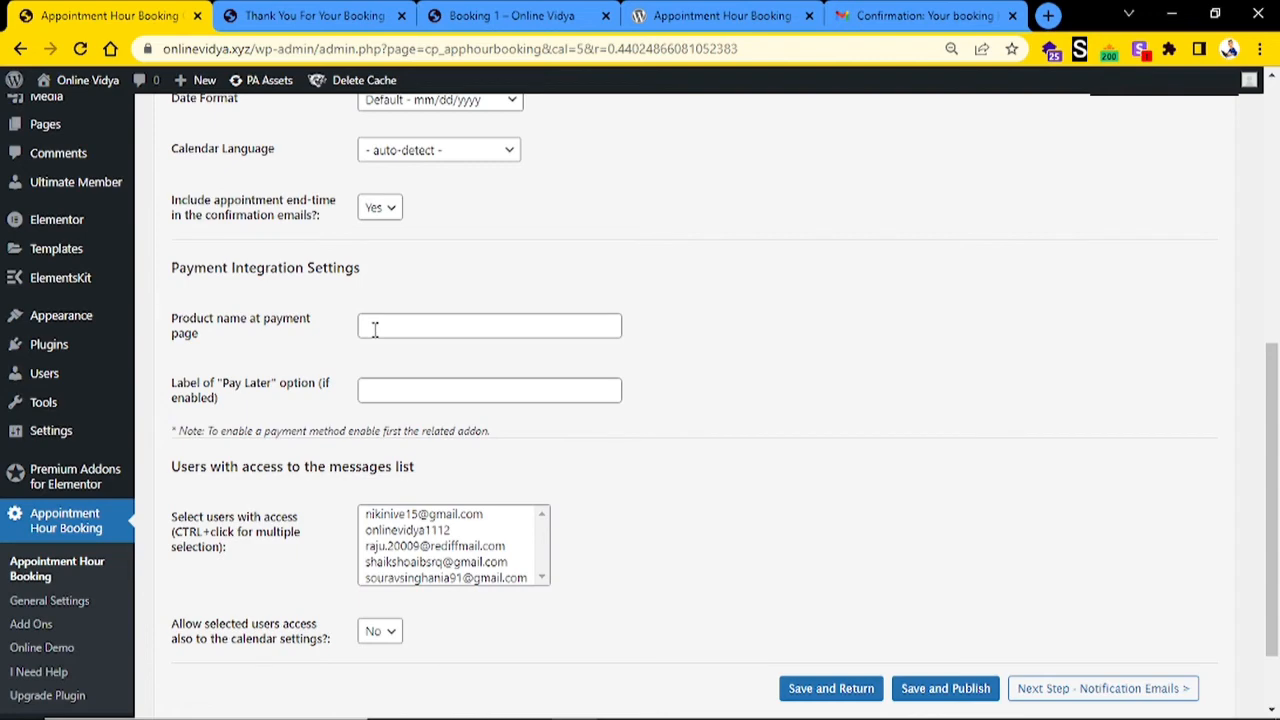
{"action": "scroll", "coordinate": [375, 330], "scroll_direction": "down", "scroll_amount": 1}
{"action": "scroll", "coordinate": [371, 334], "scroll_direction": "up", "scroll_amount": 1}
{"action": "scroll", "coordinate": [371, 334], "scroll_direction": "down", "scroll_amount": 1}
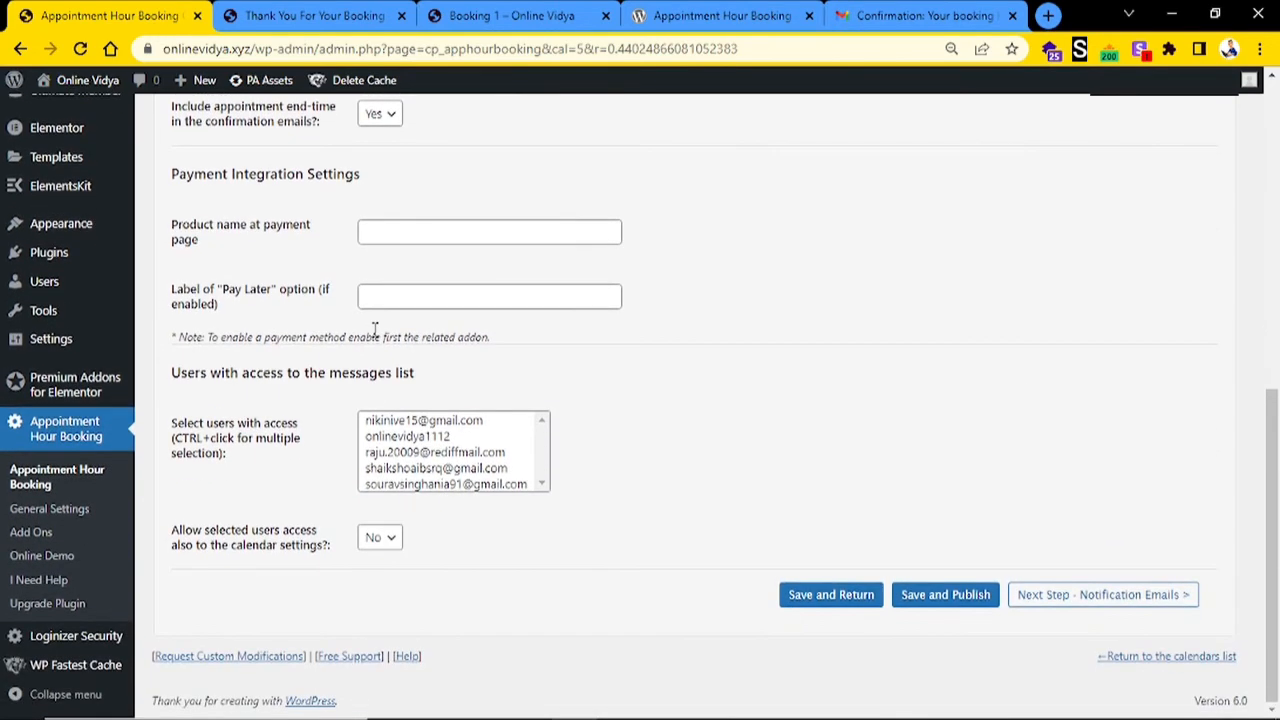
- Go to the form's Notification Emails settings and check the options offered for Send email "From"
{"action": "left_click", "coordinate": [1032, 598]}
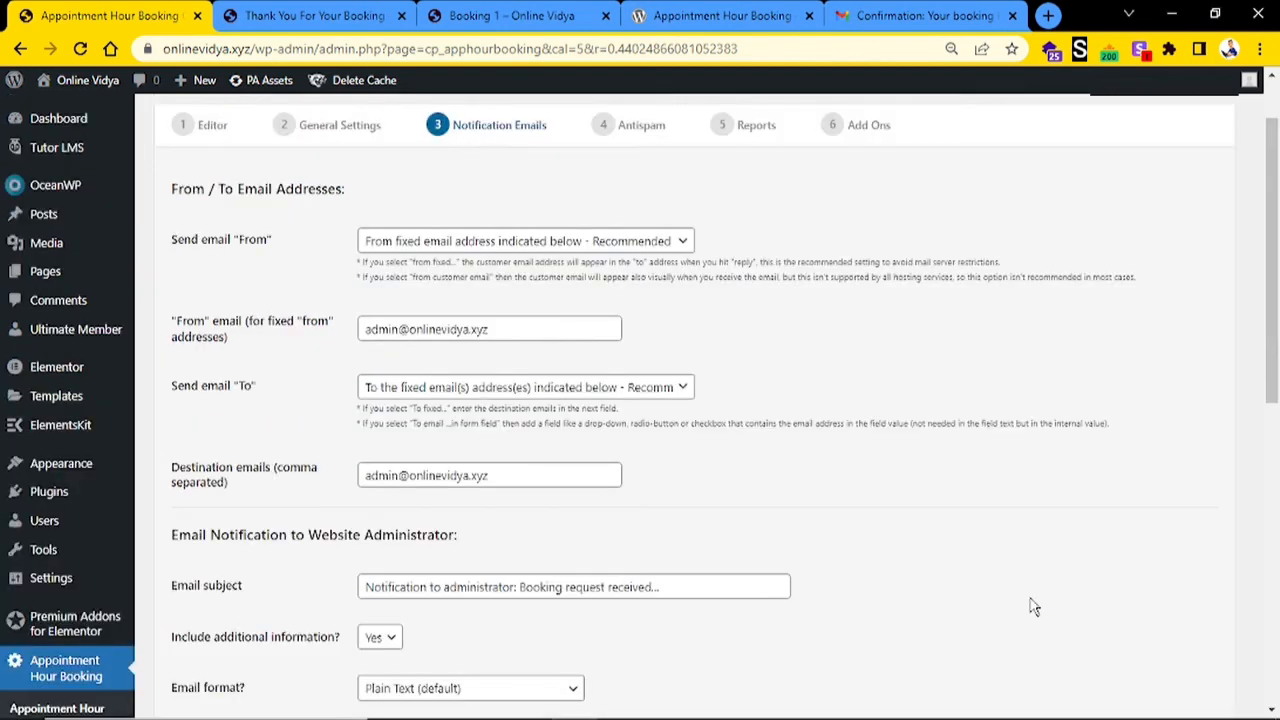
{"action": "left_click", "coordinate": [302, 138]}
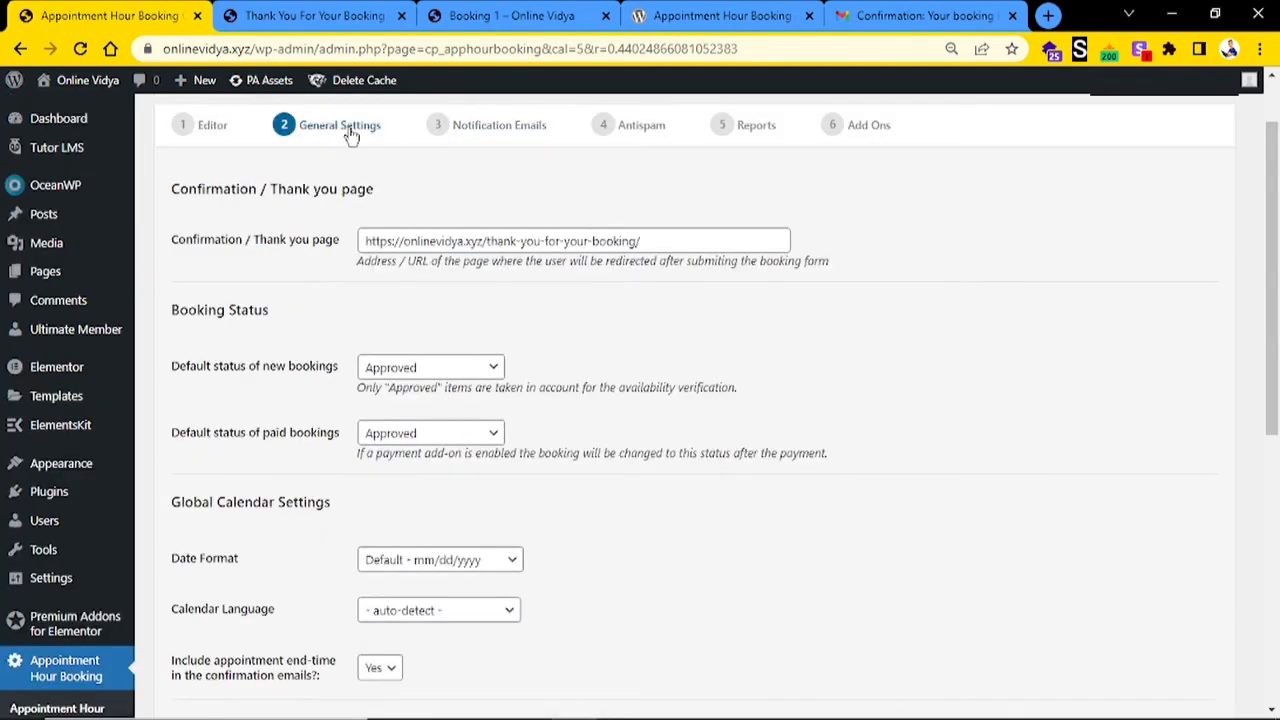
{"action": "left_click", "coordinate": [437, 126]}
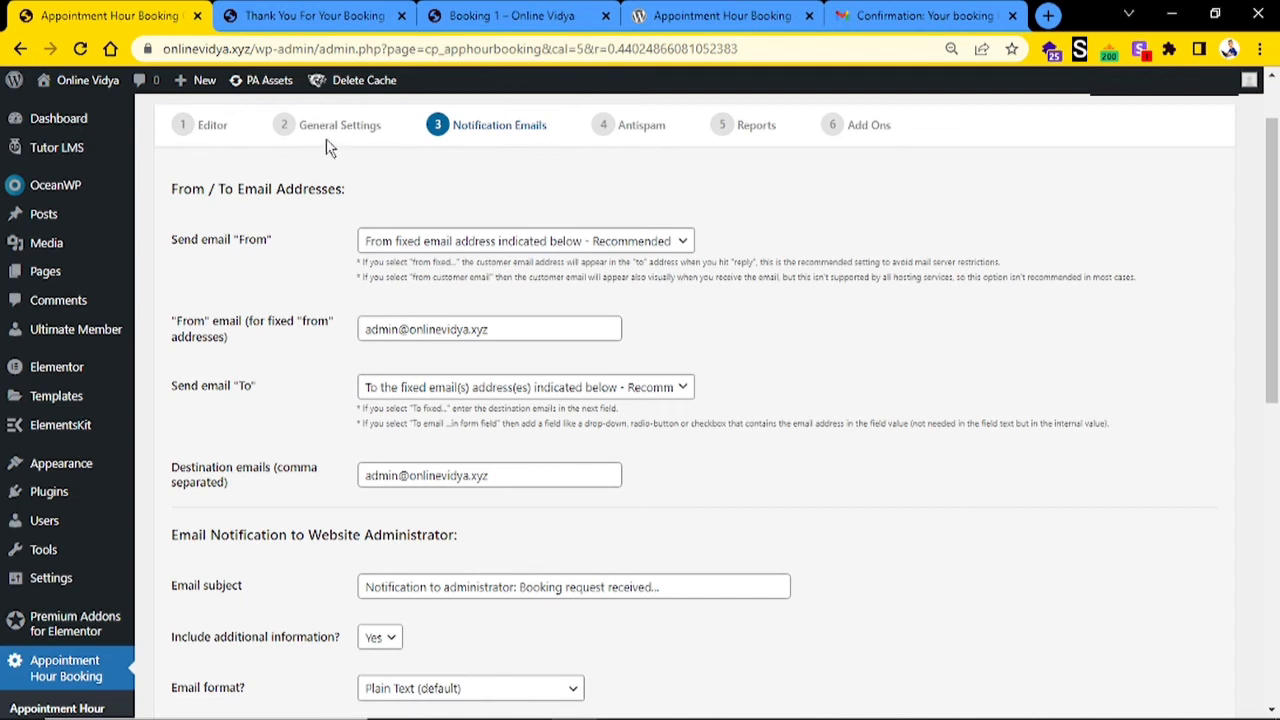
{"action": "triple_click", "coordinate": [232, 239]}
{"action": "left_click", "coordinate": [376, 244]}
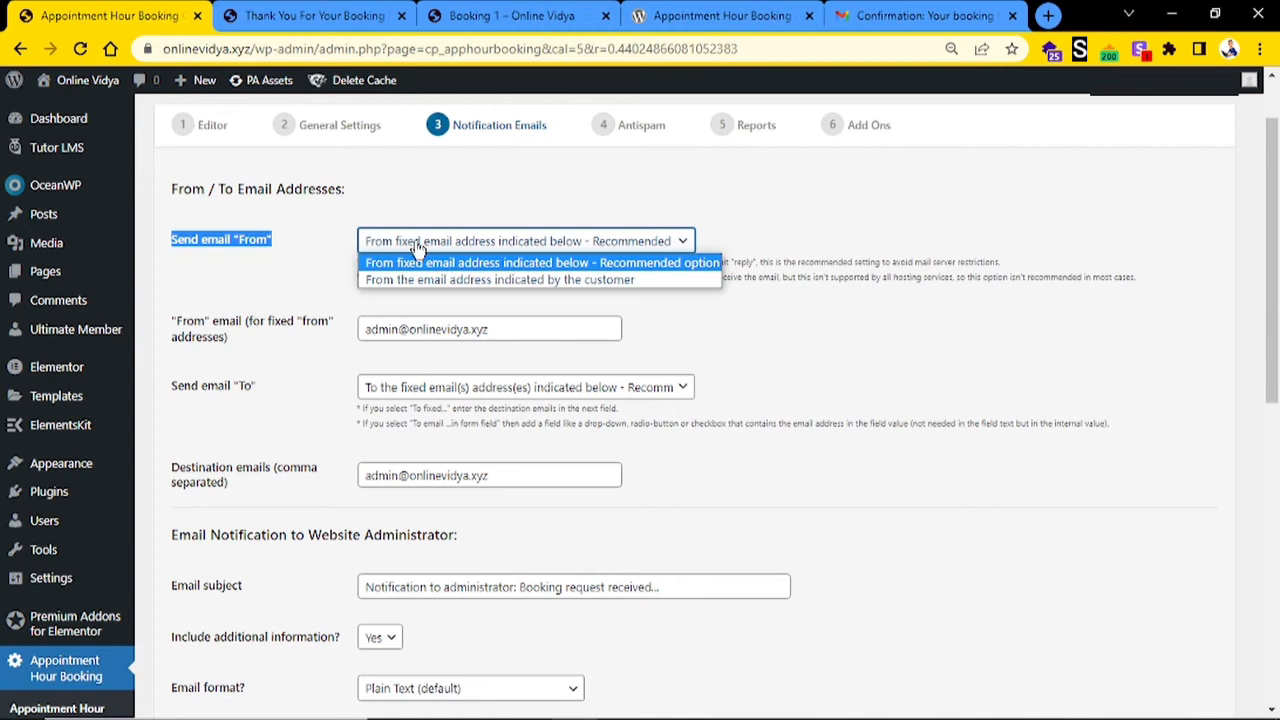
{"action": "left_click", "coordinate": [859, 380]}
{"action": "left_click", "coordinate": [867, 363]}
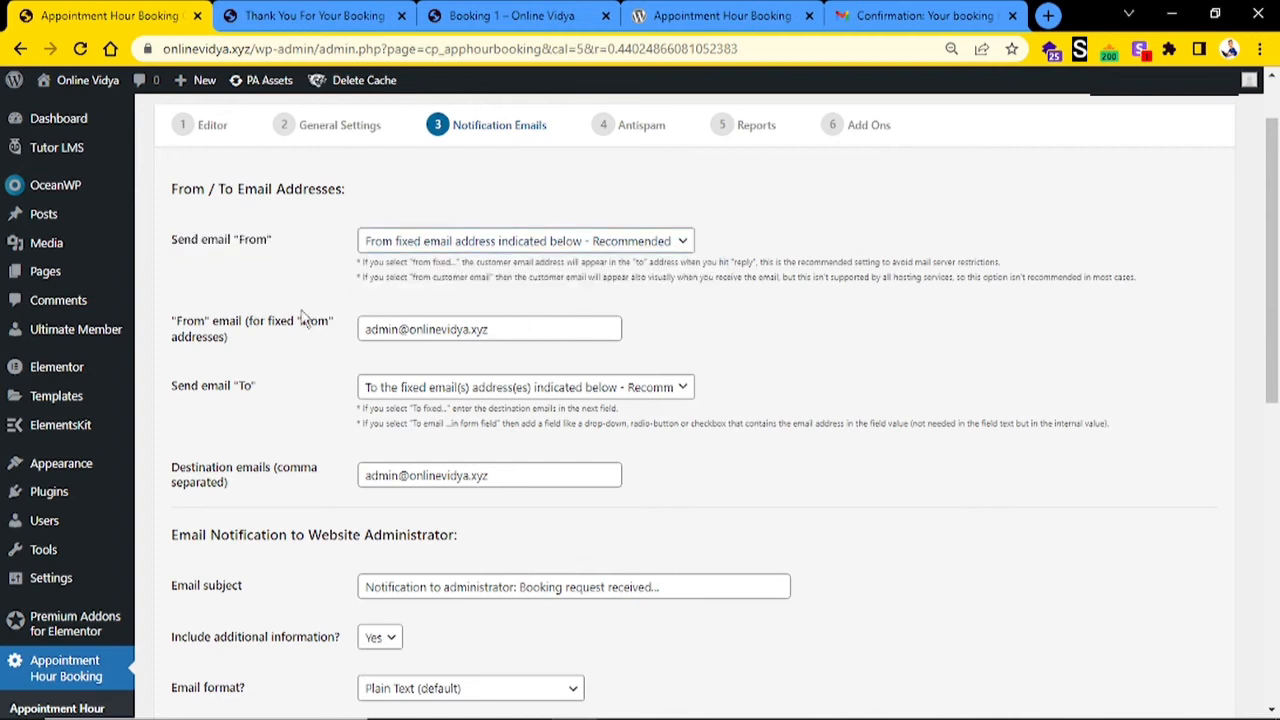
- Replace the admin mailbox name in the "From" email with "bookings", keeping the site's domain
{"action": "triple_click", "coordinate": [219, 334]}
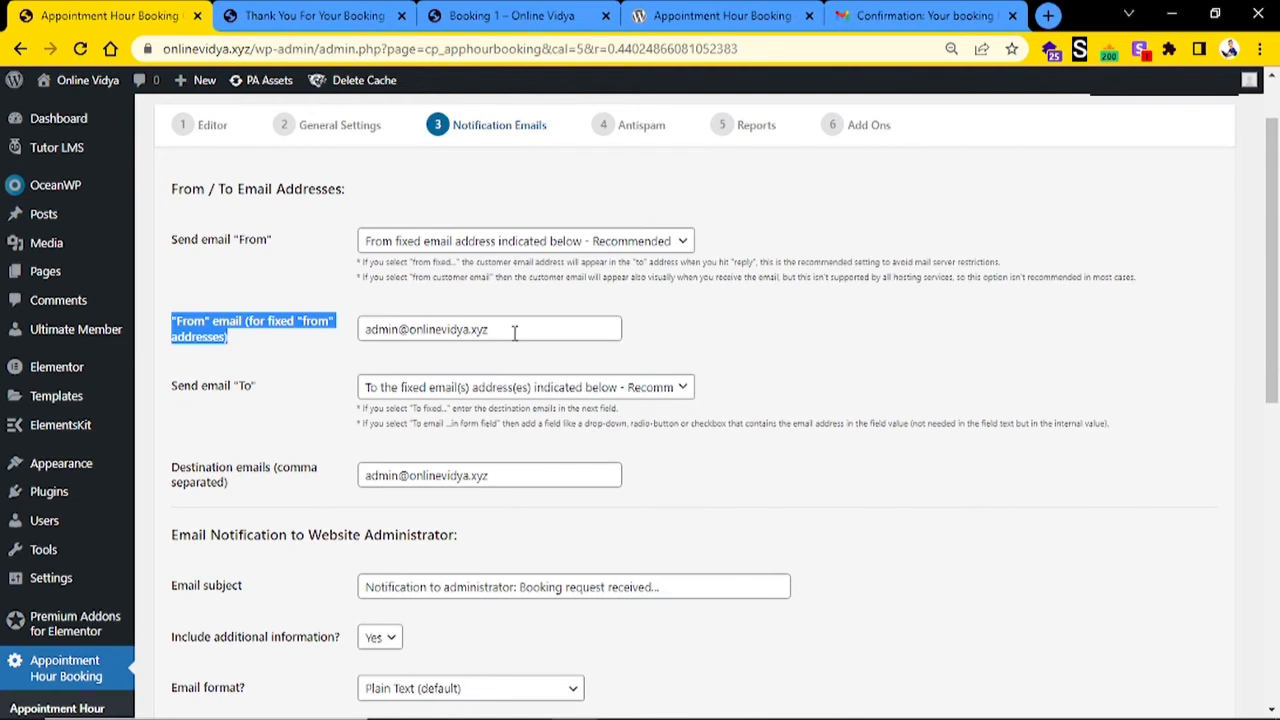
{"action": "double_click", "coordinate": [465, 331]}
{"action": "left_click", "coordinate": [401, 329]}
{"action": "left_click_drag", "start_coordinate": [401, 329], "coordinate": [364, 330]}
{"action": "left_click", "coordinate": [397, 329]}
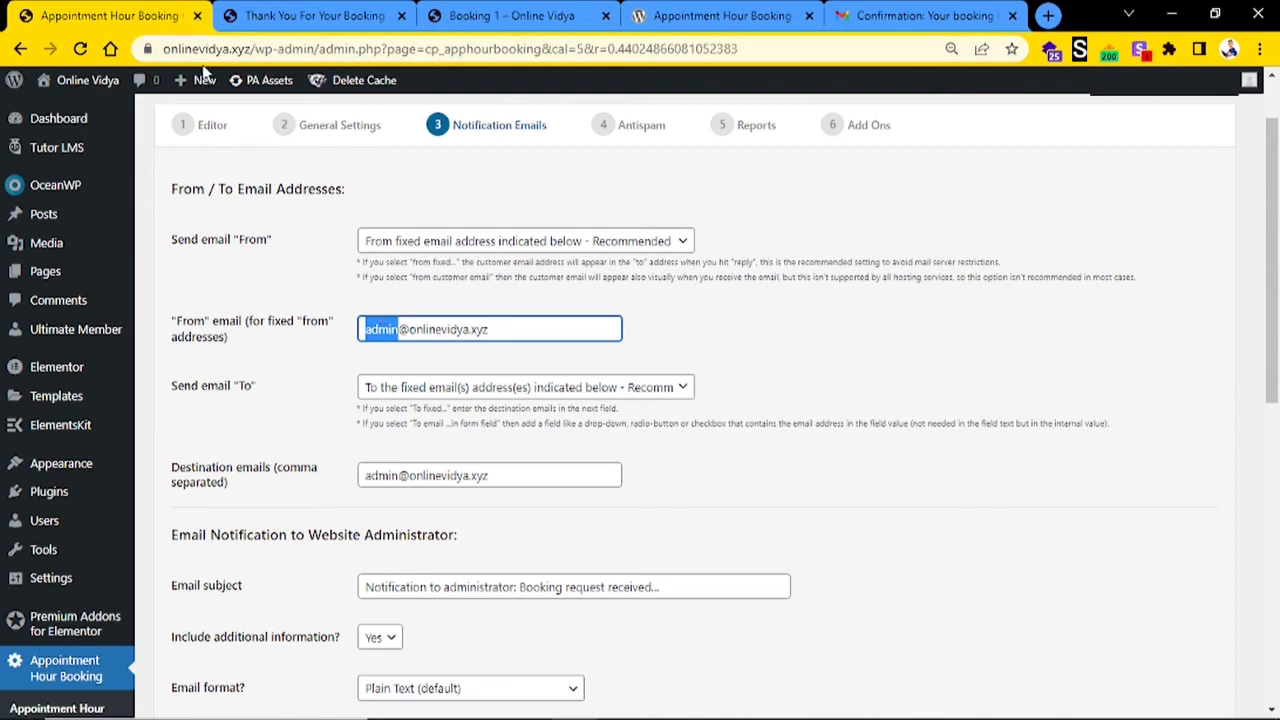
{"action": "double_click", "coordinate": [212, 52]}
{"action": "left_click", "coordinate": [398, 329]}
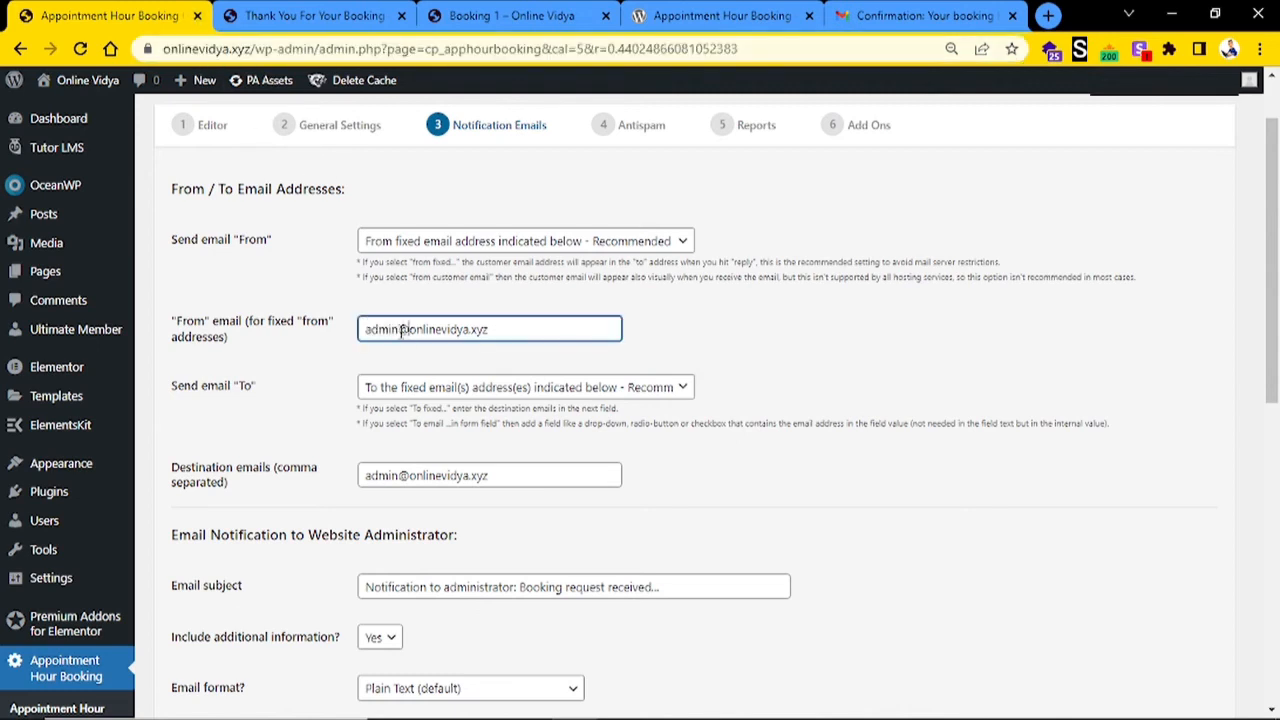
{"action": "left_click_drag", "start_coordinate": [391, 327], "coordinate": [365, 329]}
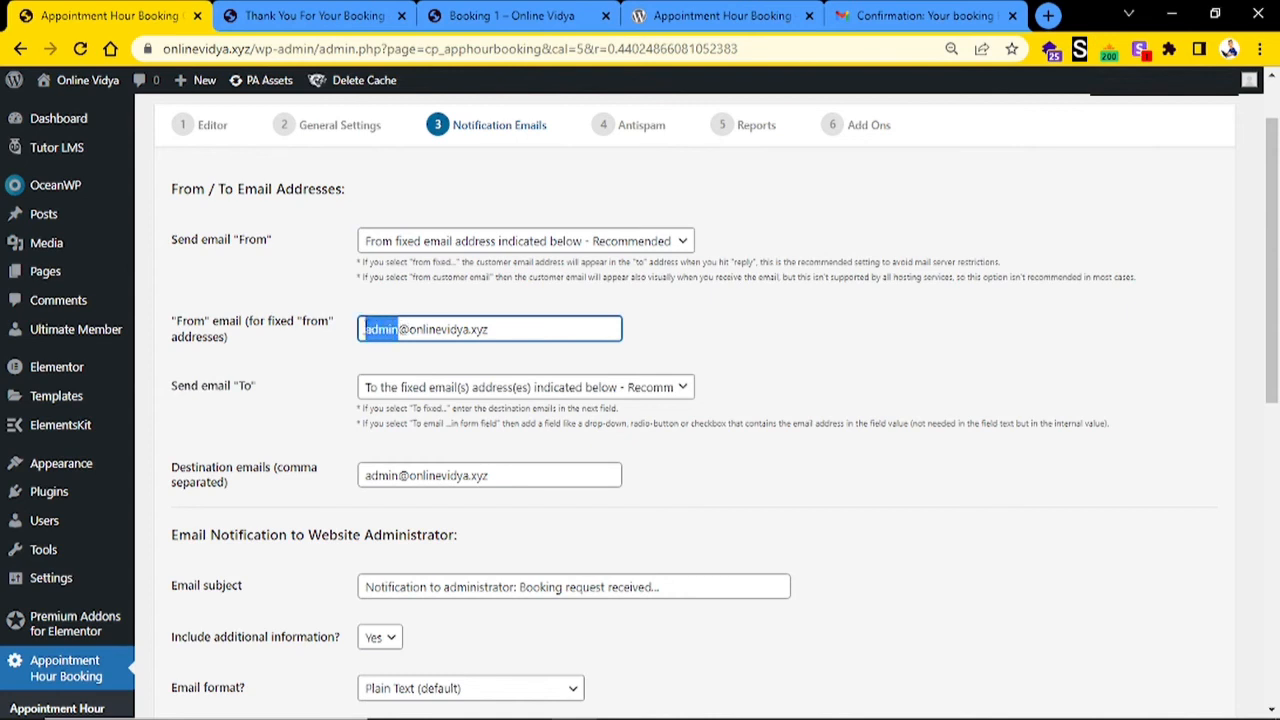
{"action": "type", "text": "bookings"}
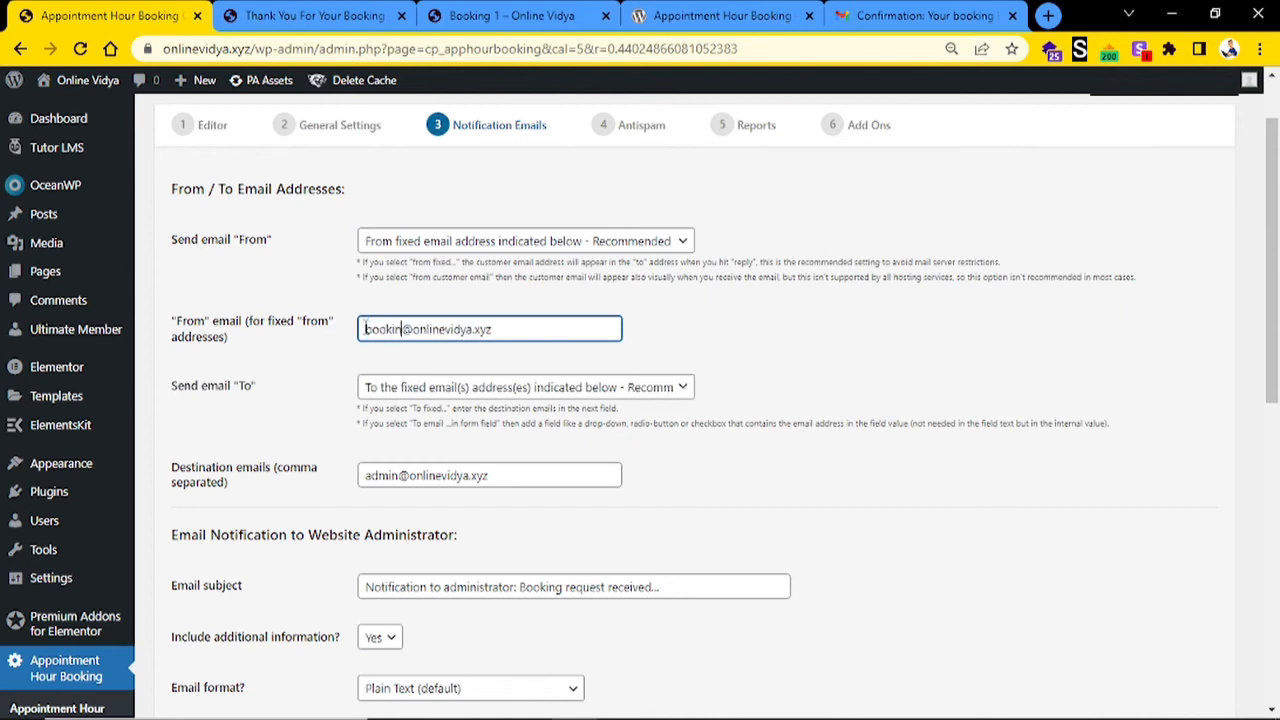
{"action": "left_click", "coordinate": [790, 326]}
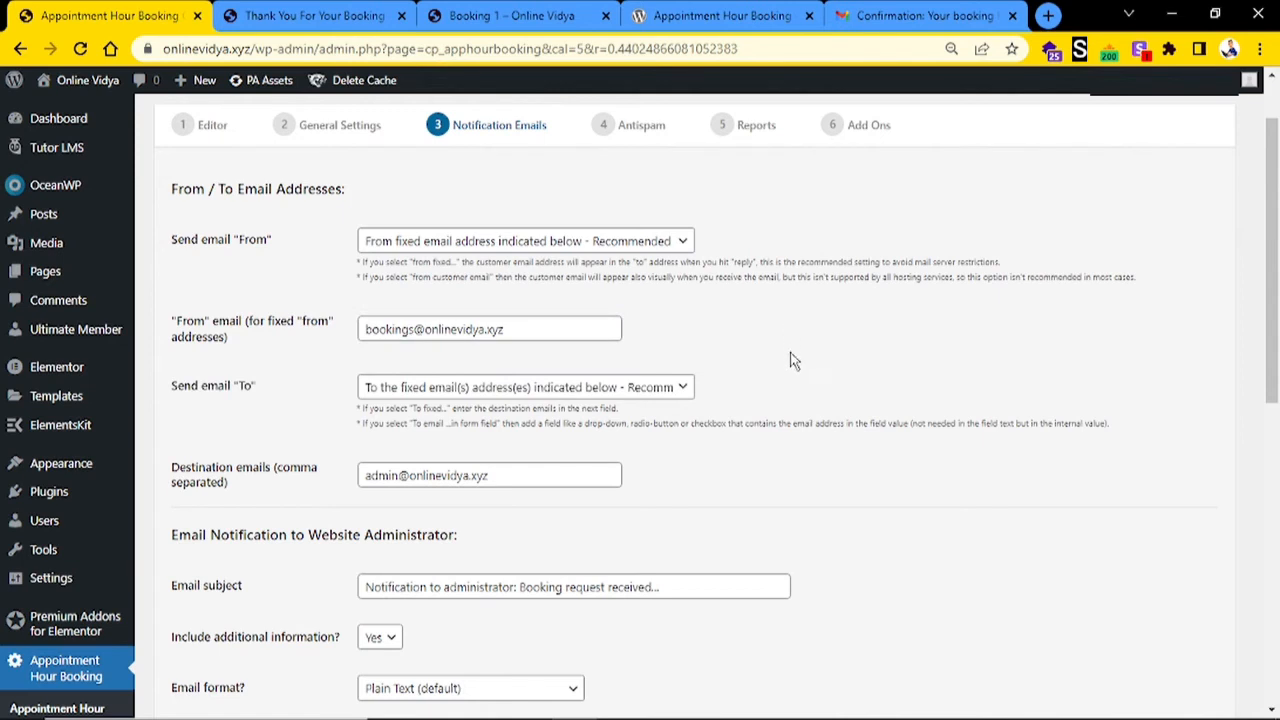
- Change the mailbox name in the "From" email to "confirmations"
{"action": "left_click_drag", "start_coordinate": [413, 330], "coordinate": [348, 342]}
{"action": "type", "text": "confirm"}
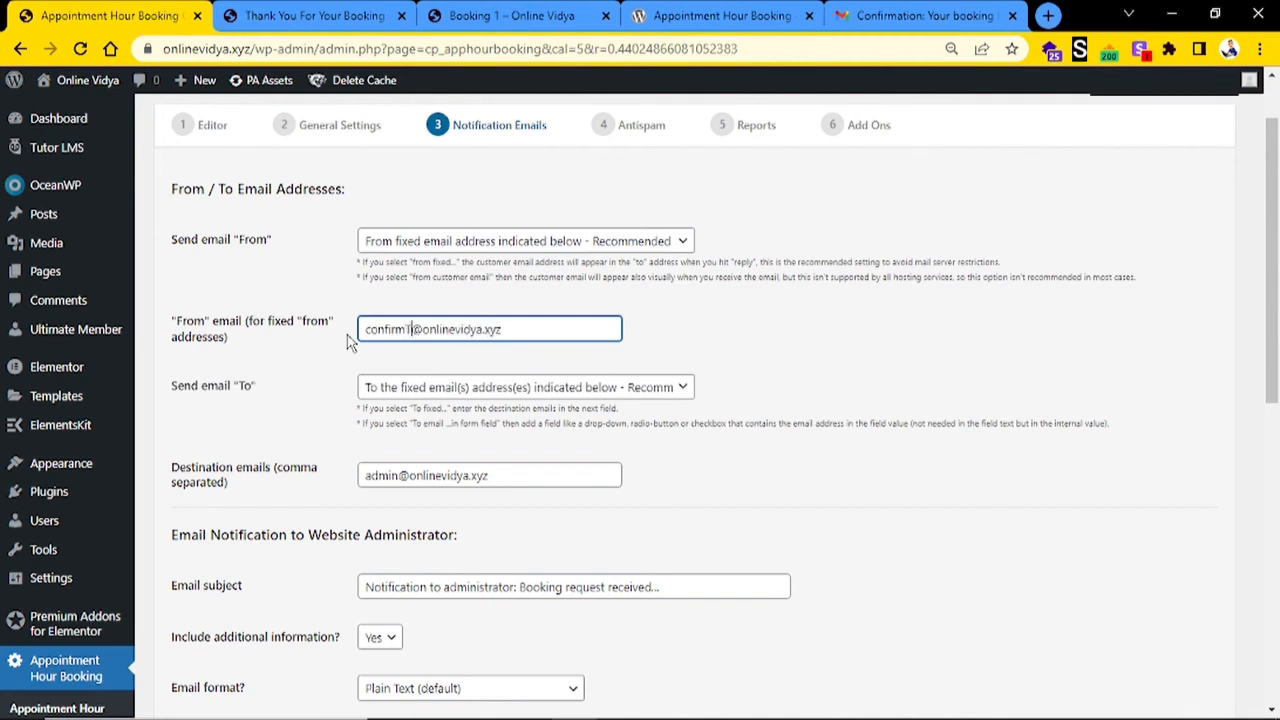
{"action": "type", "text": "ations"}
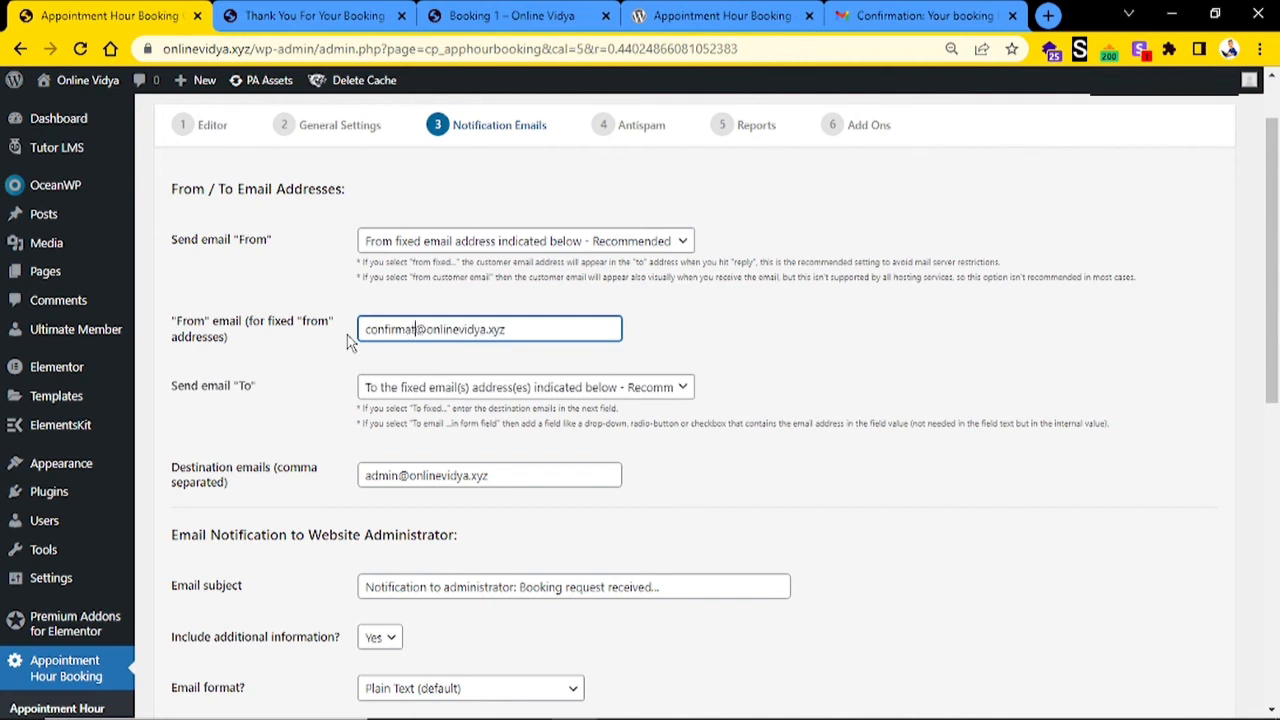
{"action": "left_click", "coordinate": [835, 372]}
- Change the mailbox name in the "From" email to "reservations"
{"action": "left_click", "coordinate": [437, 326]}
{"action": "key", "text": "BackSpace"}
{"action": "key", "text": "BackSpace"}
{"action": "key", "text": "BackSpace"}
{"action": "key", "text": "BackSpace"}
{"action": "key", "text": "BackSpace"}
{"action": "key", "text": "BackSpace"}
{"action": "key", "text": "BackSpace"}
{"action": "key", "text": "BackSpace"}
{"action": "key", "text": "BackSpace"}
{"action": "key", "text": "BackSpace"}
{"action": "key", "text": "BackSpace"}
{"action": "key", "text": "BackSpace"}
{"action": "key", "text": "BackSpace"}
{"action": "type", "text": "reservations"}
{"action": "left_click", "coordinate": [812, 333]}
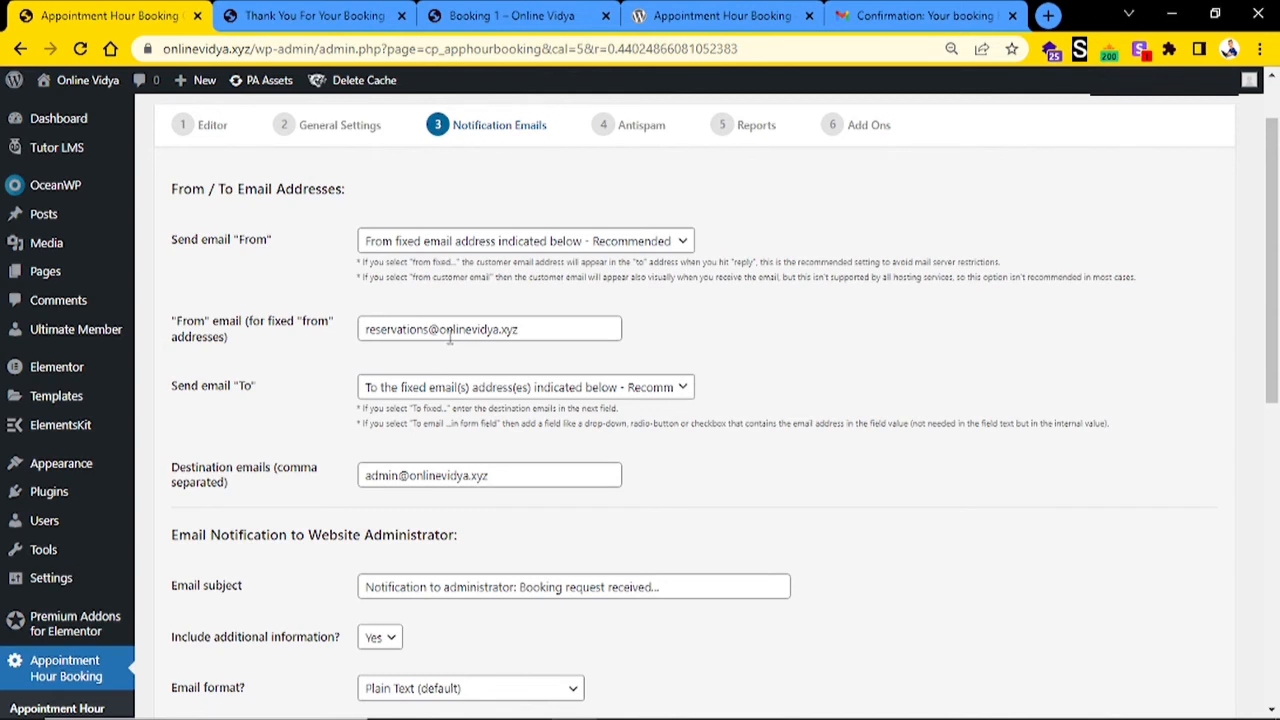
- Set the "From" email to the bookings mailbox on the site's own domain
{"action": "double_click", "coordinate": [222, 49]}
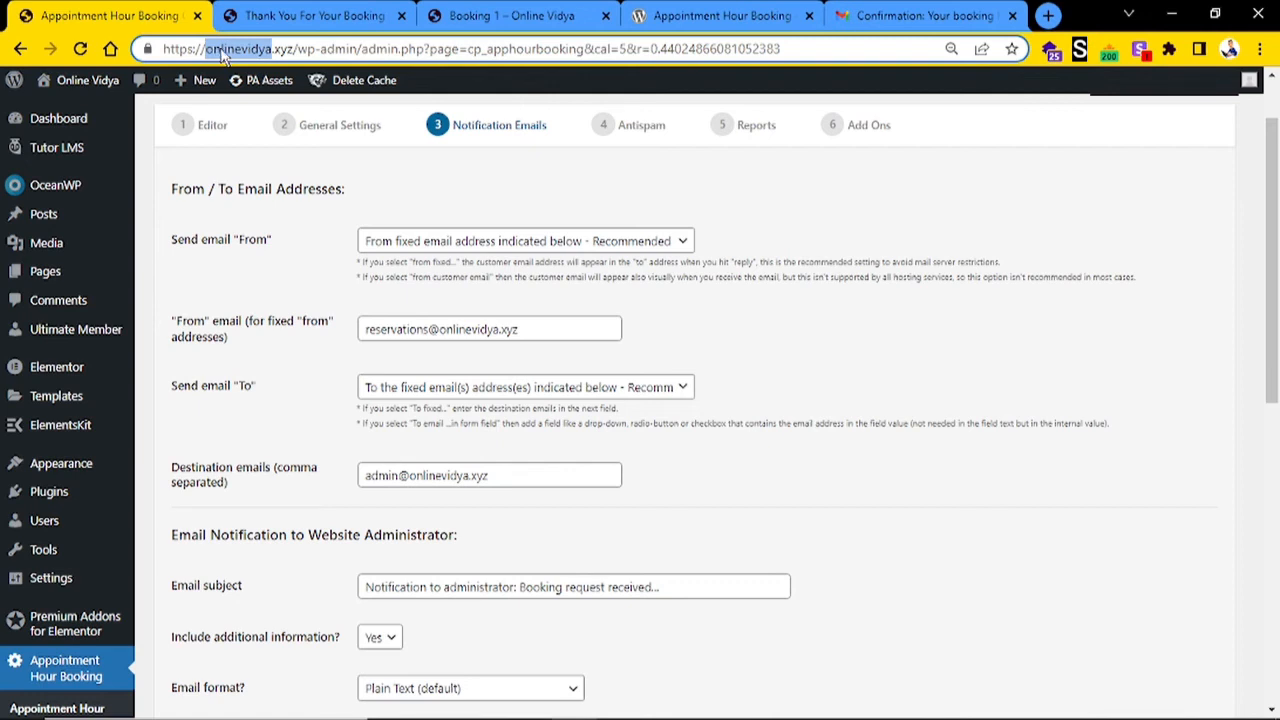
{"action": "left_click_drag", "start_coordinate": [430, 328], "coordinate": [331, 321]}
{"action": "type", "text": "bookings"}
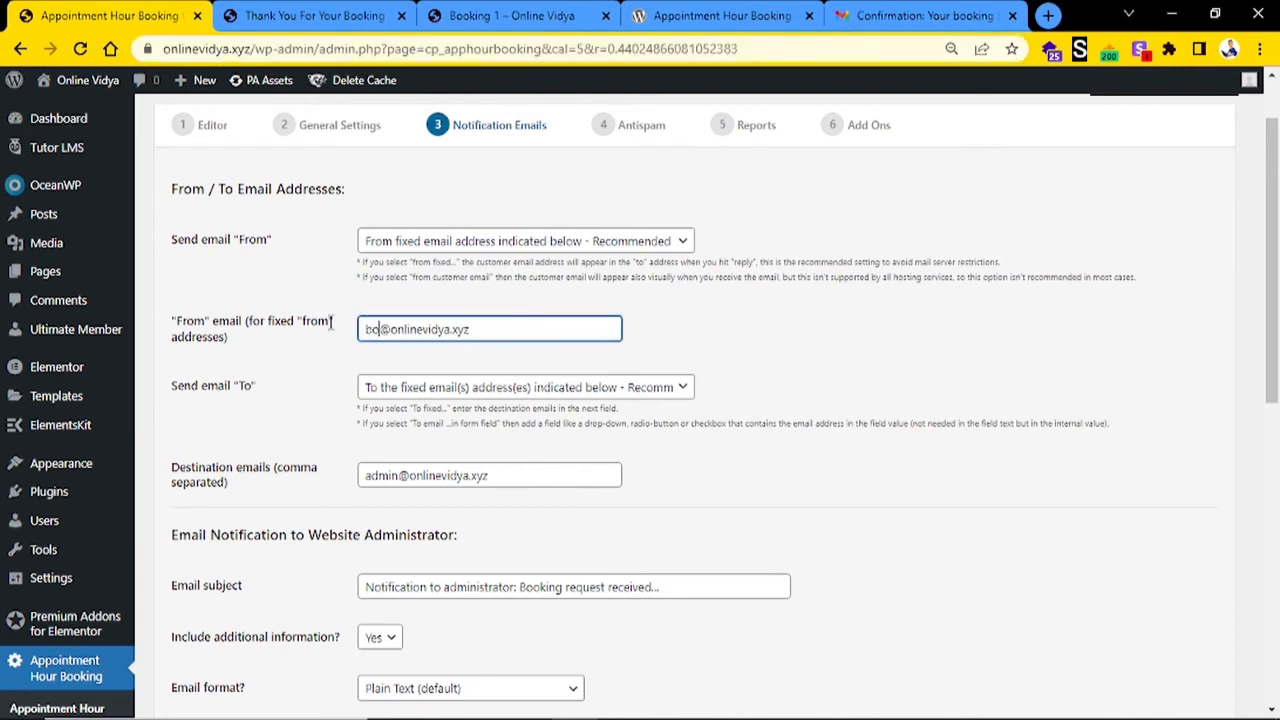
{"action": "left_click", "coordinate": [722, 346]}
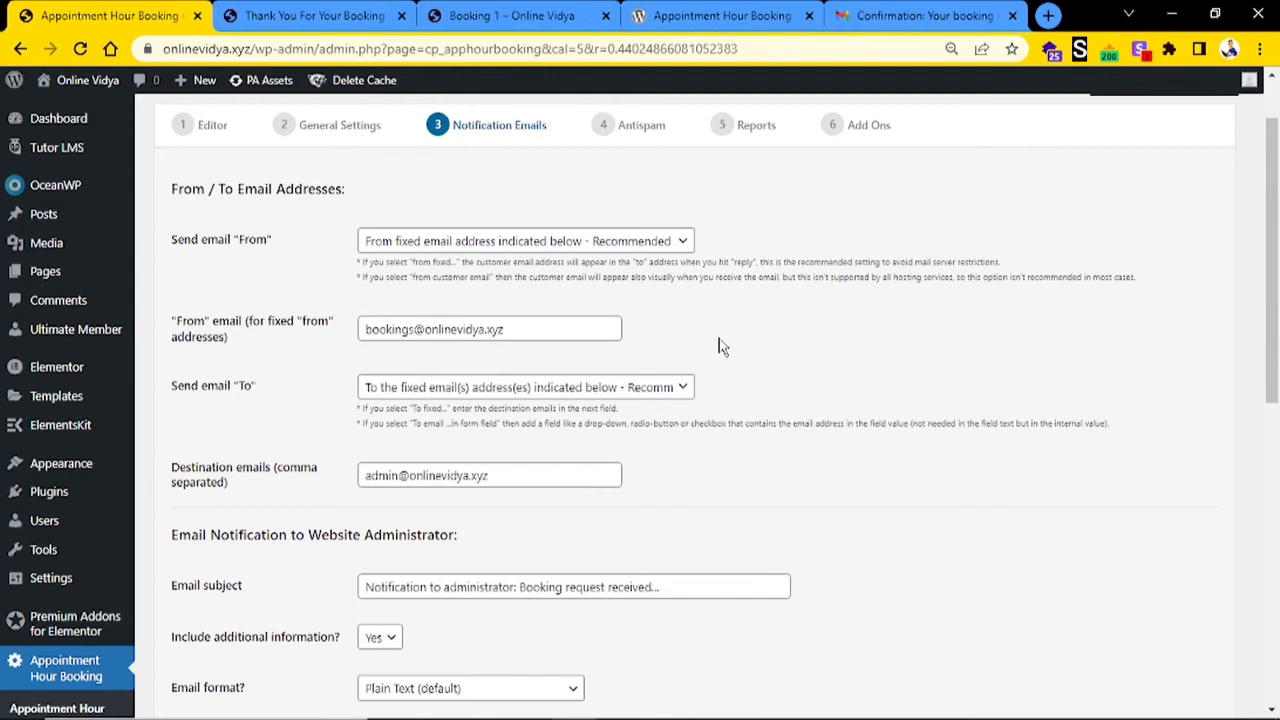
- Copy the "From" email address and use it to replace the address under Destination emails
{"action": "triple_click", "coordinate": [515, 327]}
{"action": "key", "text": "ctrl+c"}
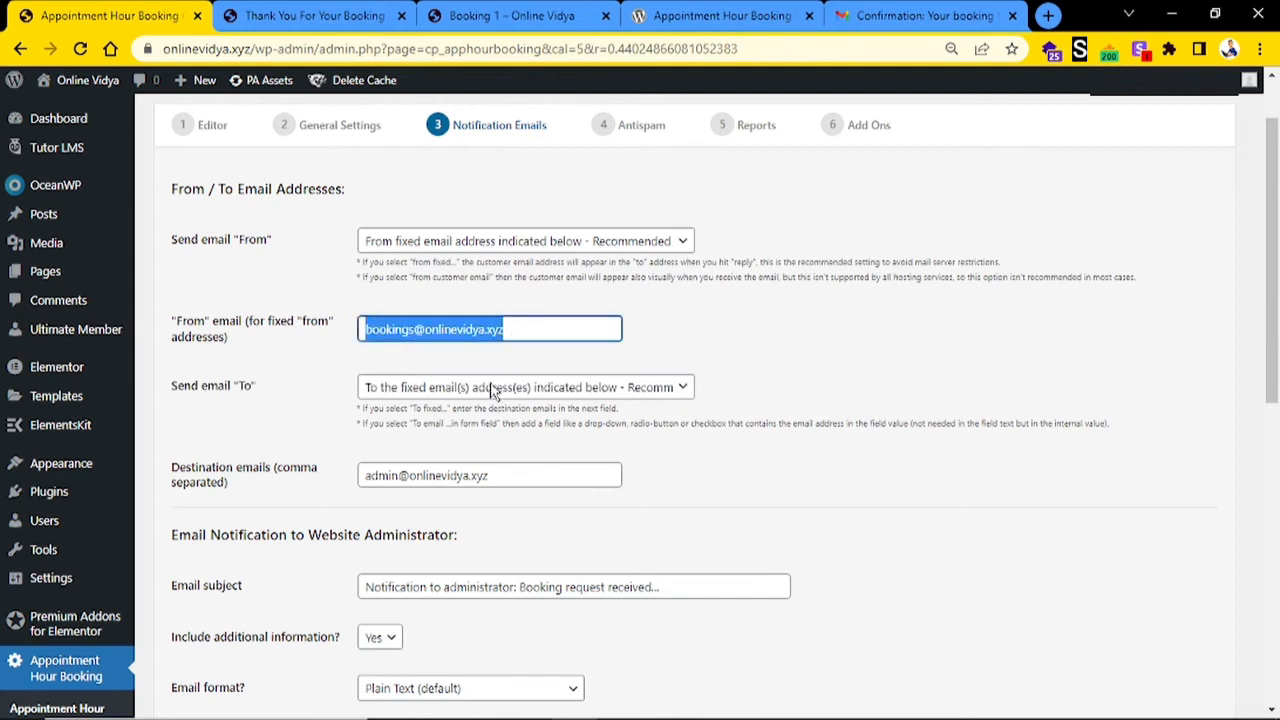
{"action": "triple_click", "coordinate": [450, 478]}
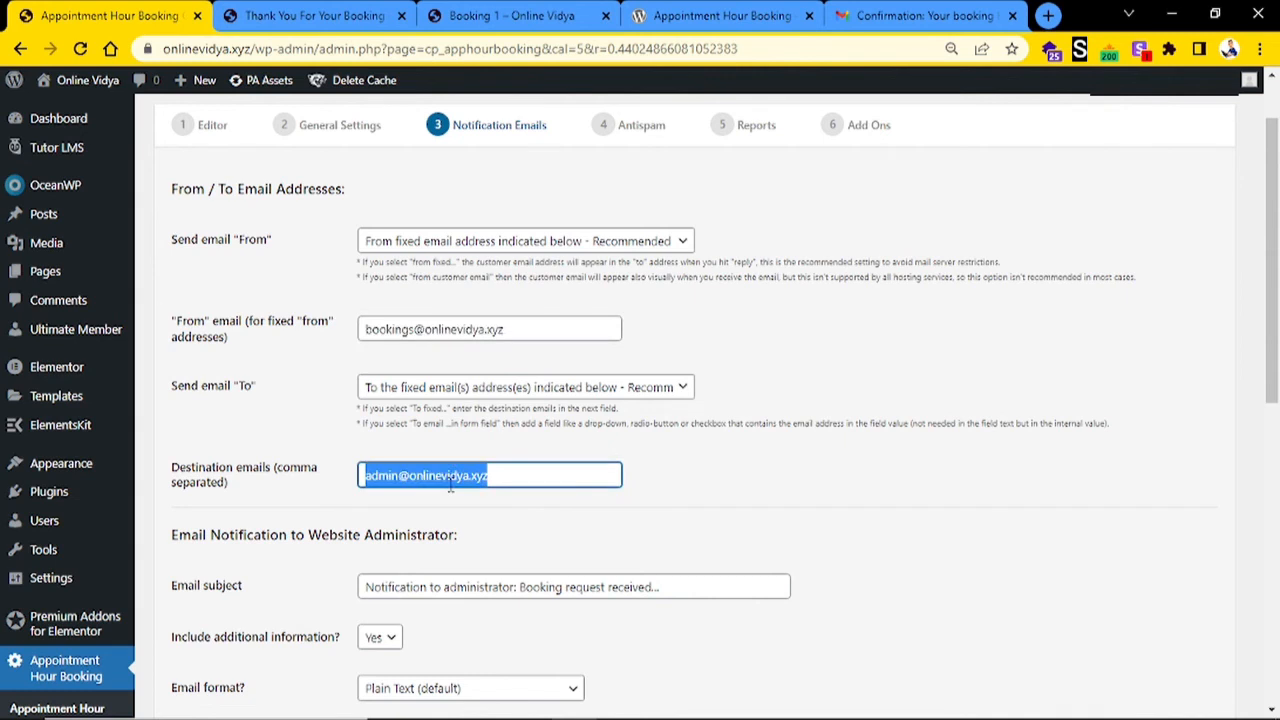
{"action": "key", "text": "ctrl+v"}
{"action": "left_click", "coordinate": [812, 542]}
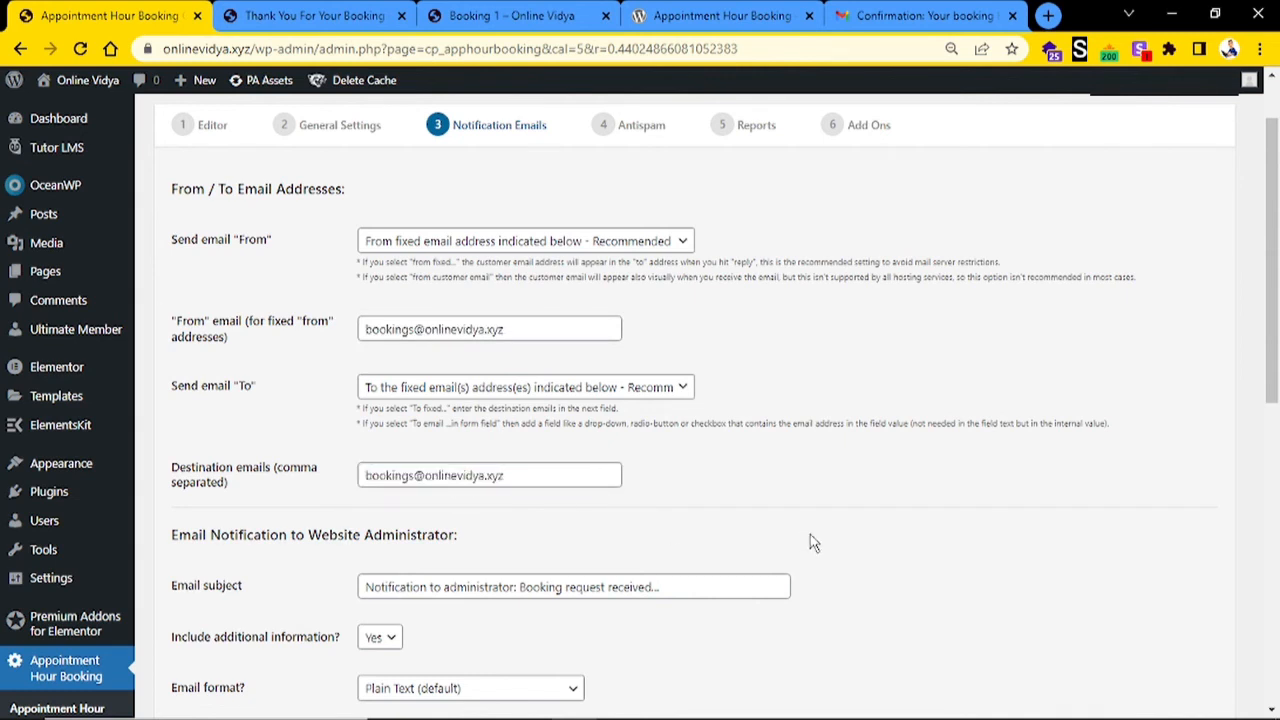
- Review the email notification settings for the website administrator and the email copy sent to the customer
{"action": "scroll", "coordinate": [731, 426], "scroll_direction": "down", "scroll_amount": 1}
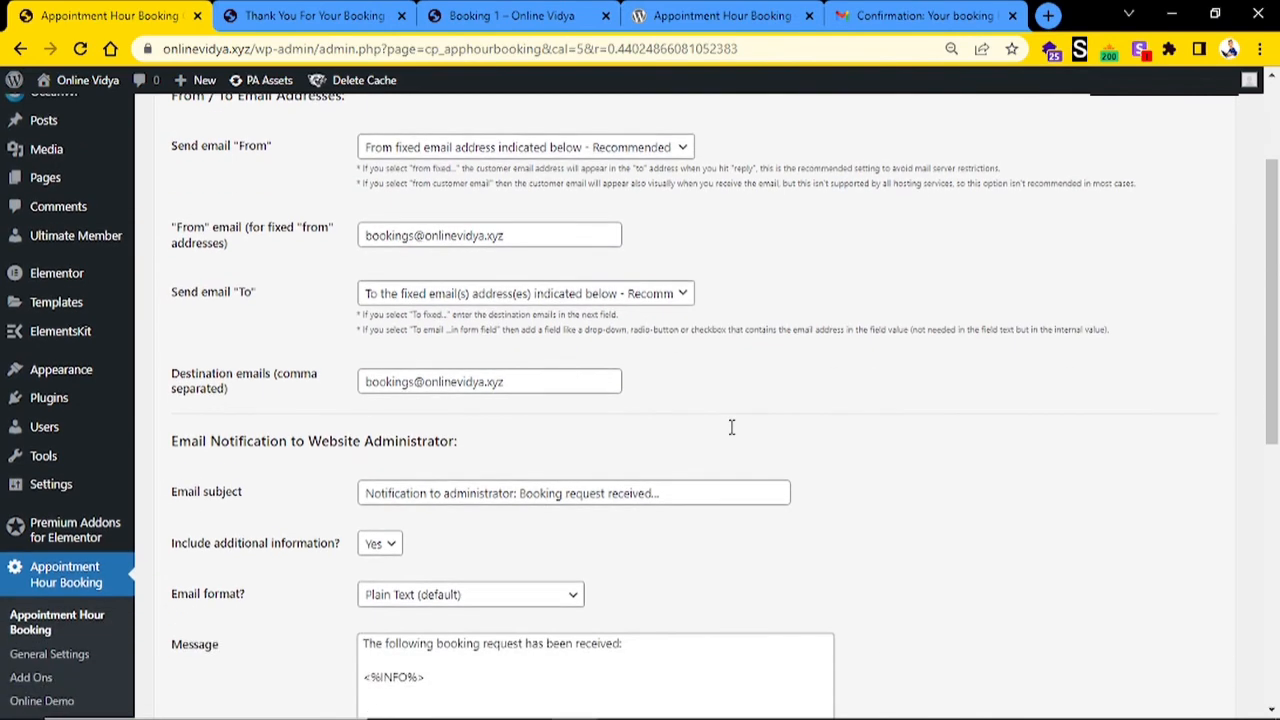
{"action": "scroll", "coordinate": [562, 448], "scroll_direction": "down", "scroll_amount": 2}
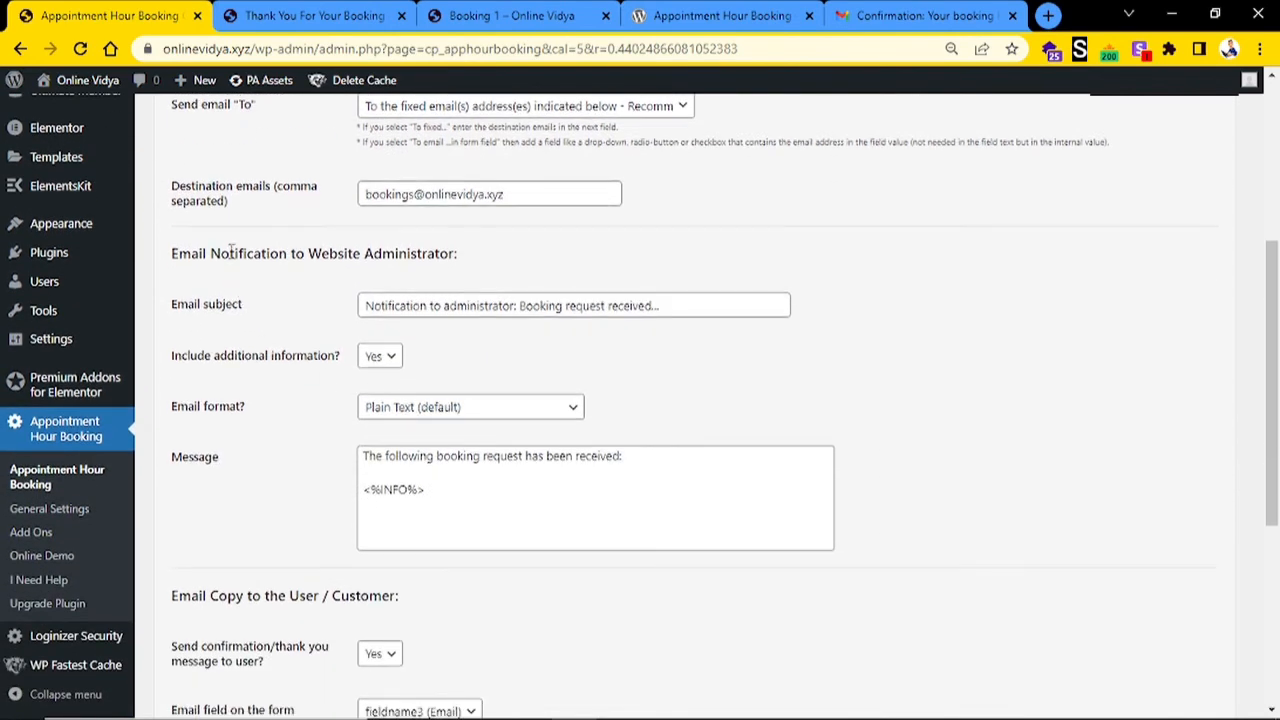
{"action": "triple_click", "coordinate": [232, 253]}
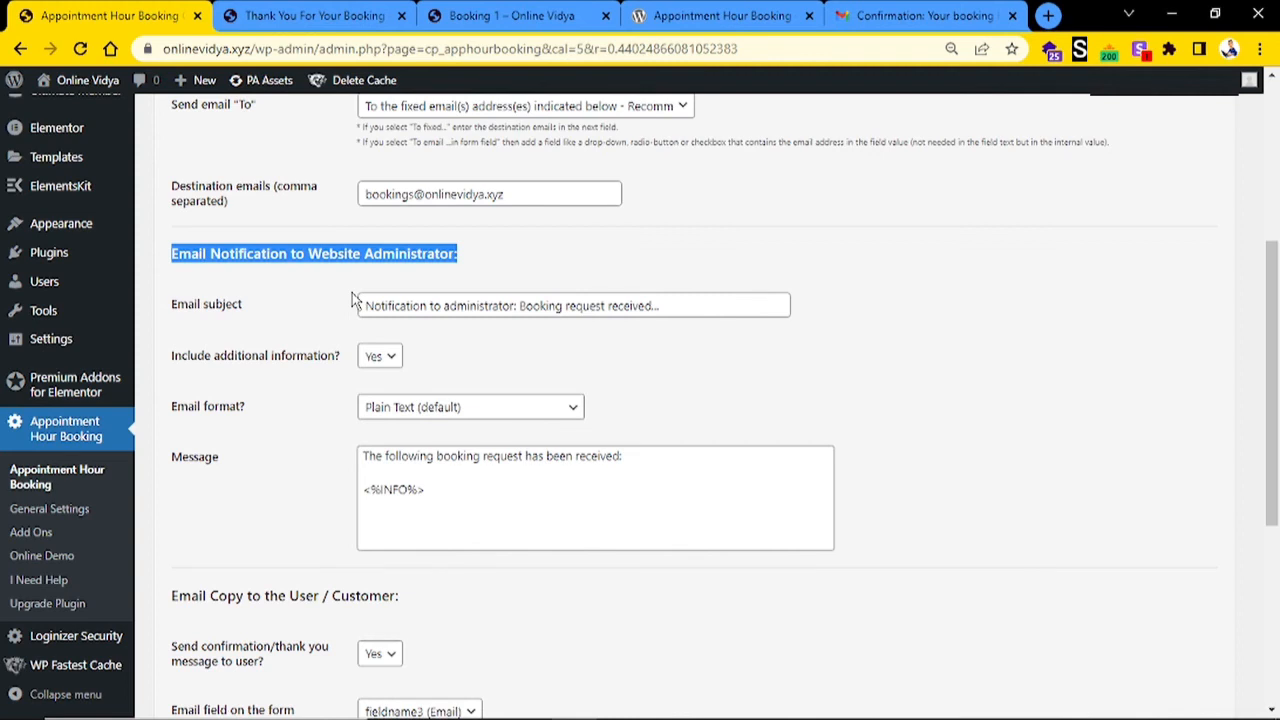
{"action": "scroll", "coordinate": [634, 361], "scroll_direction": "down", "scroll_amount": 4}
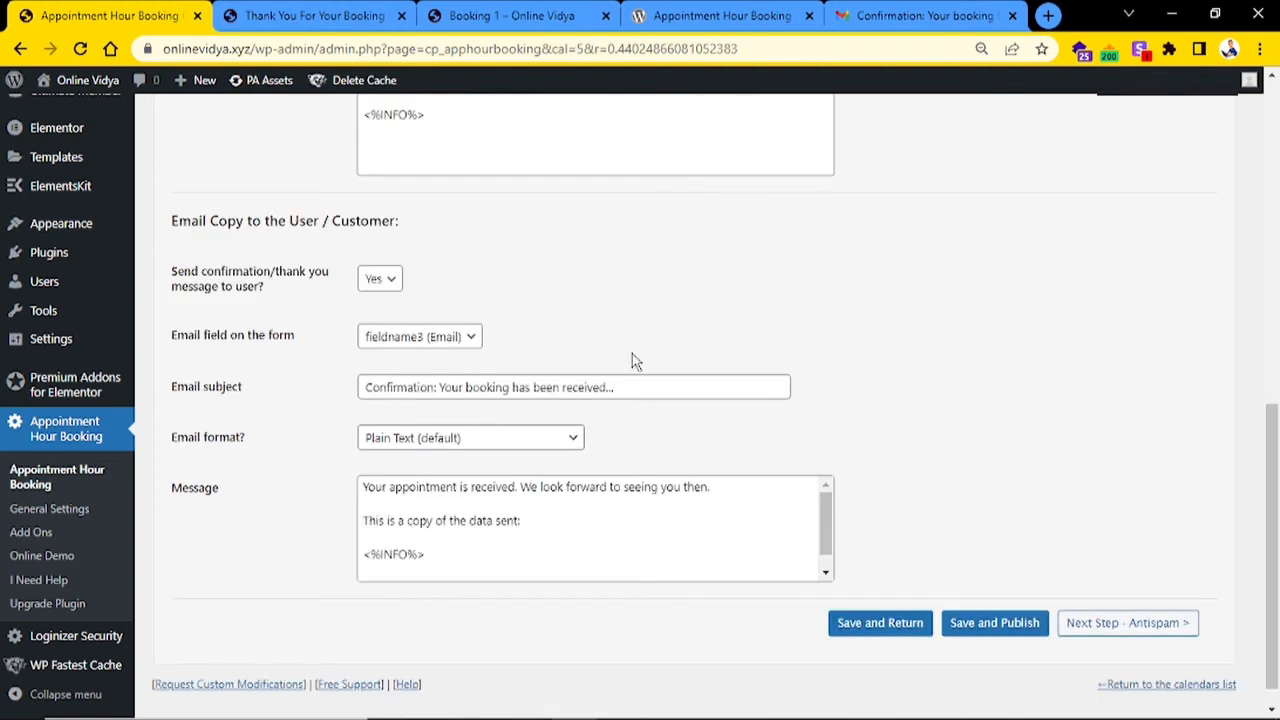
{"action": "triple_click", "coordinate": [275, 228]}
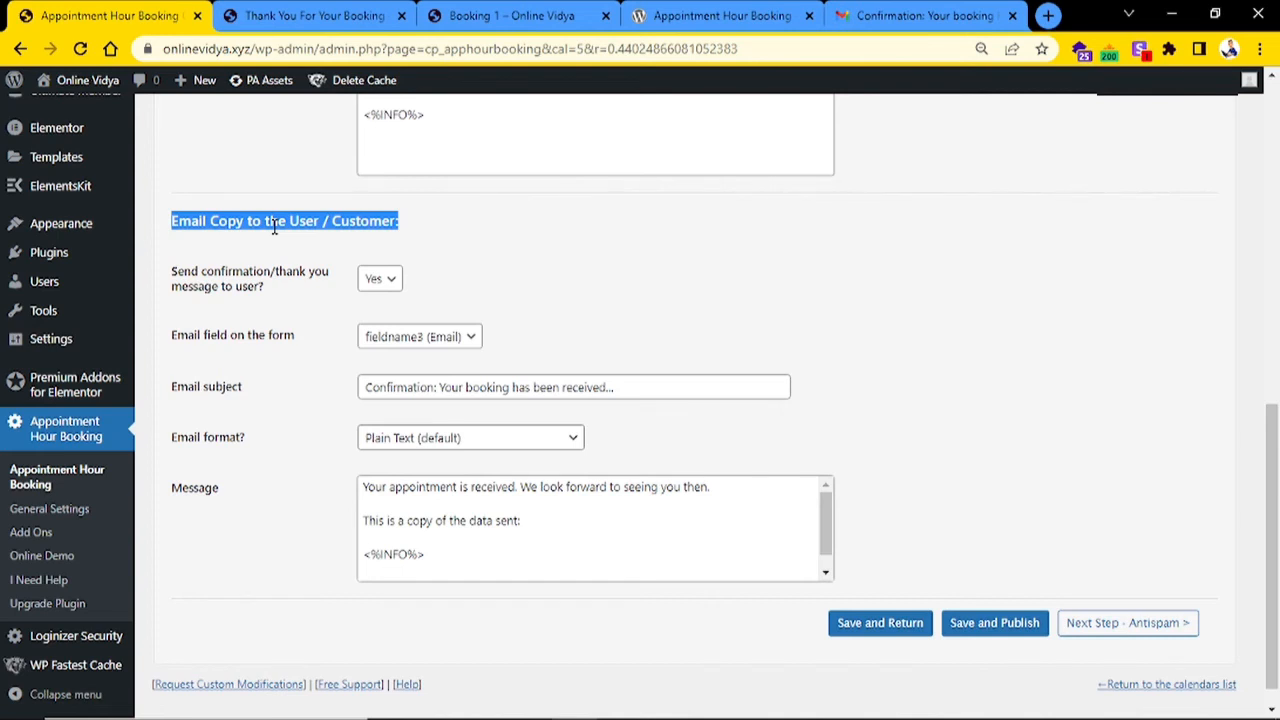
{"action": "scroll", "coordinate": [498, 312], "scroll_direction": "down", "scroll_amount": 1}
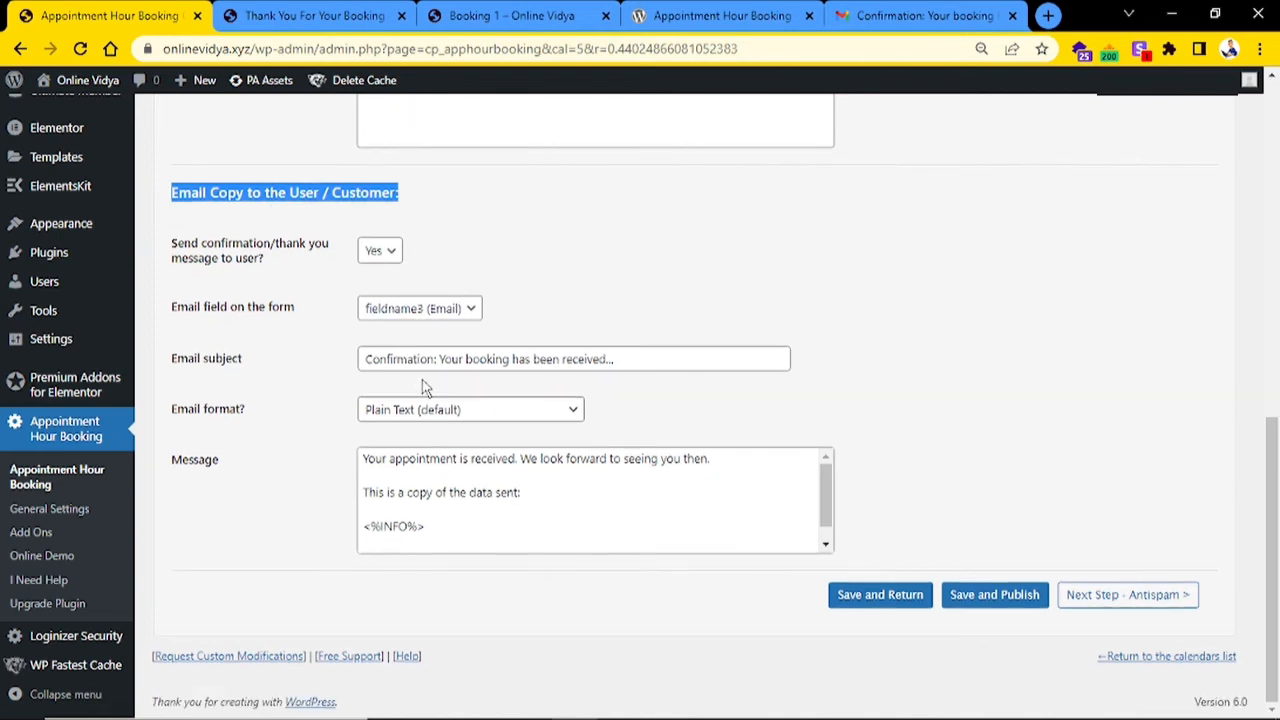
- In the customer message, replace the "We look forward" sentence with a separate paragraph: "Please make a payment of rs.400/- in advance to confirm your seat number."
{"action": "left_click", "coordinate": [452, 492]}
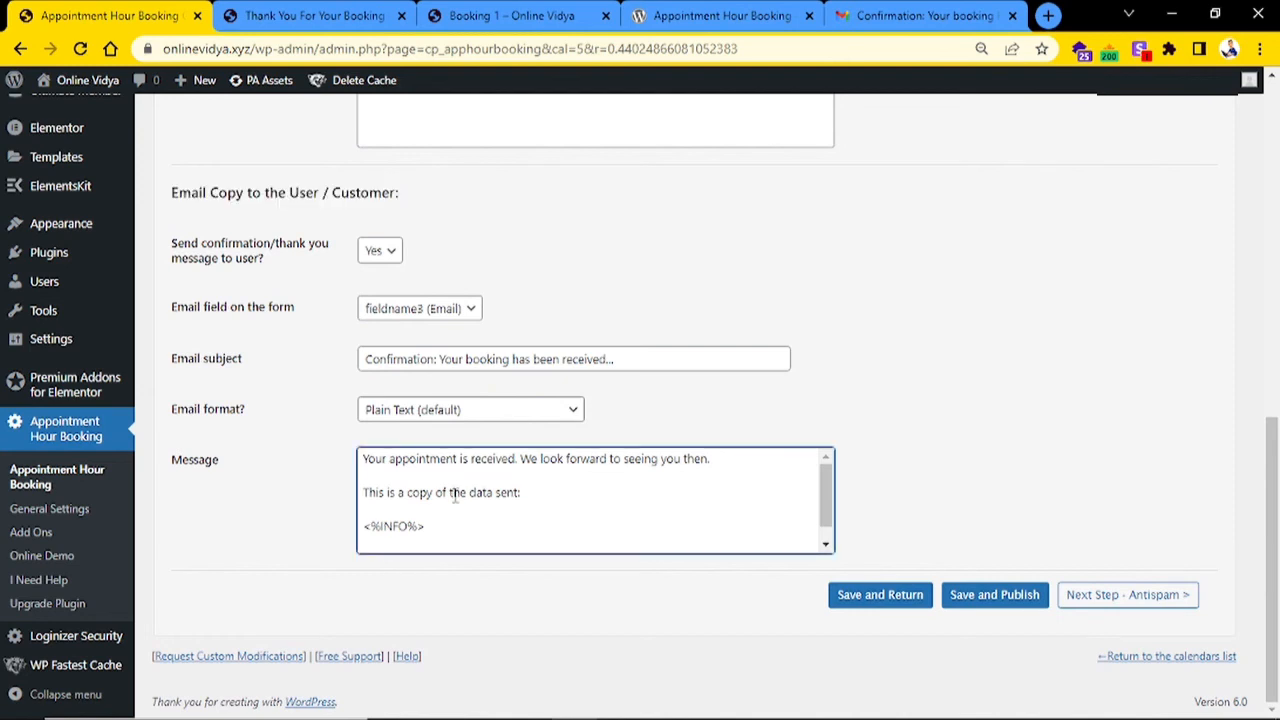
{"action": "left_click", "coordinate": [548, 491]}
{"action": "left_click_drag", "start_coordinate": [471, 459], "coordinate": [517, 462]}
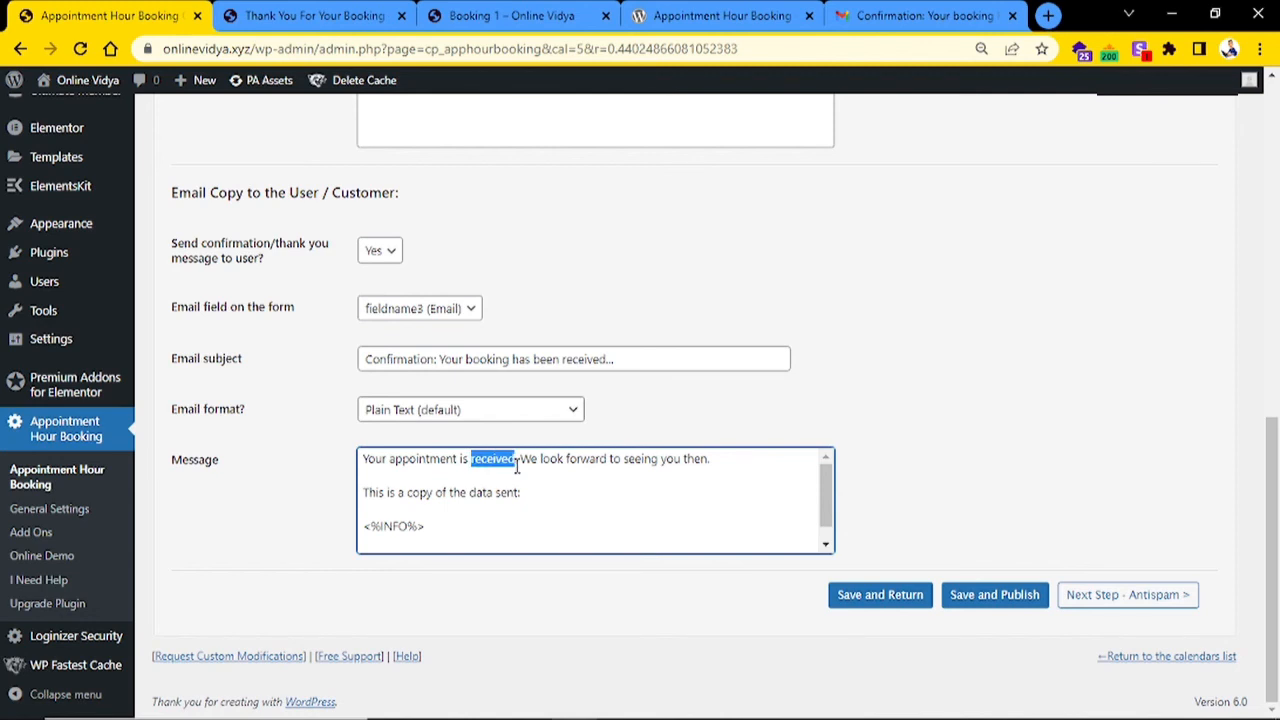
{"action": "left_click", "coordinate": [517, 462]}
{"action": "key", "text": "shift+End"}
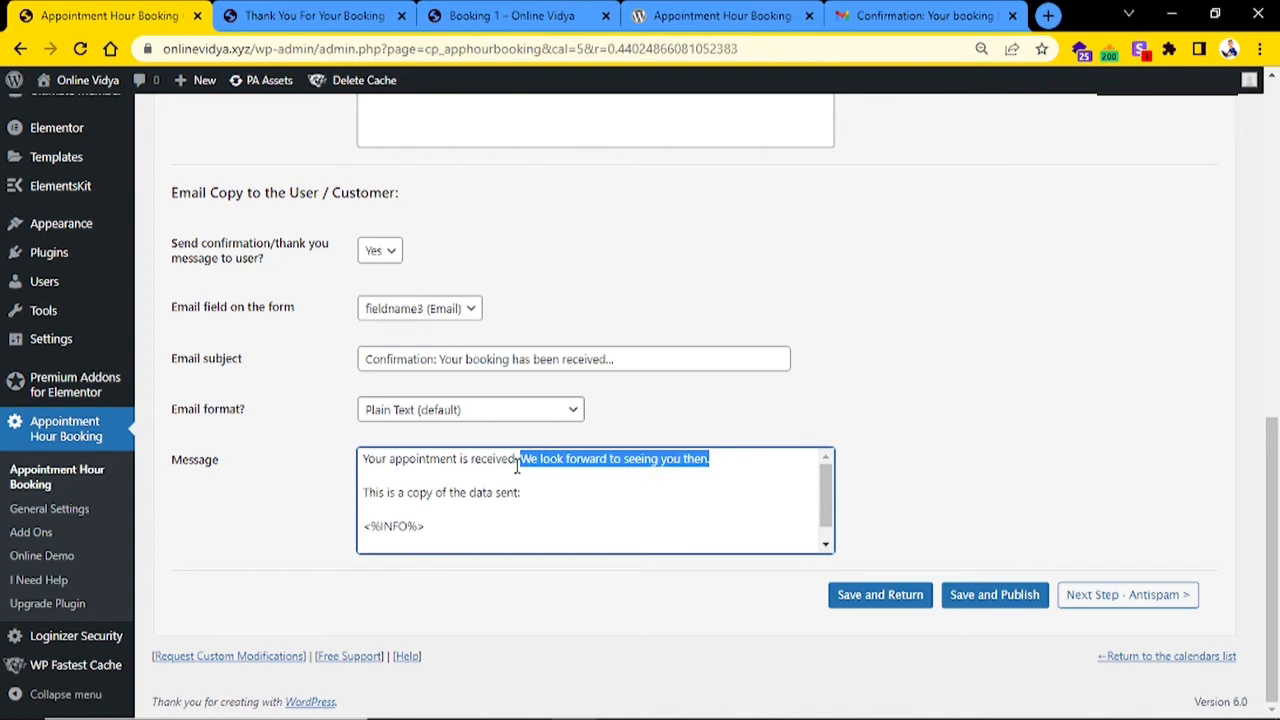
{"action": "key", "text": "BackSpace"}
{"action": "key", "text": "Return"}
{"action": "key", "text": "Return"}
{"action": "type", "text": "le"}
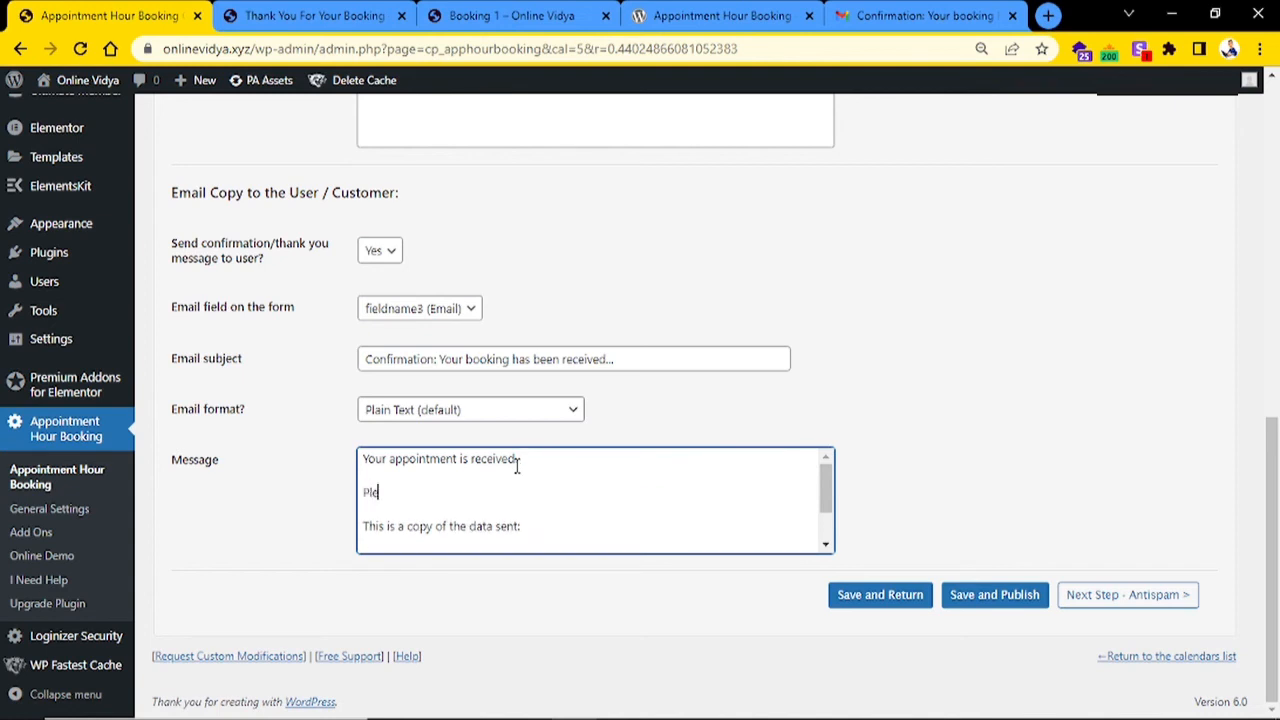
{"action": "type", "text": "ase make a payment f"}
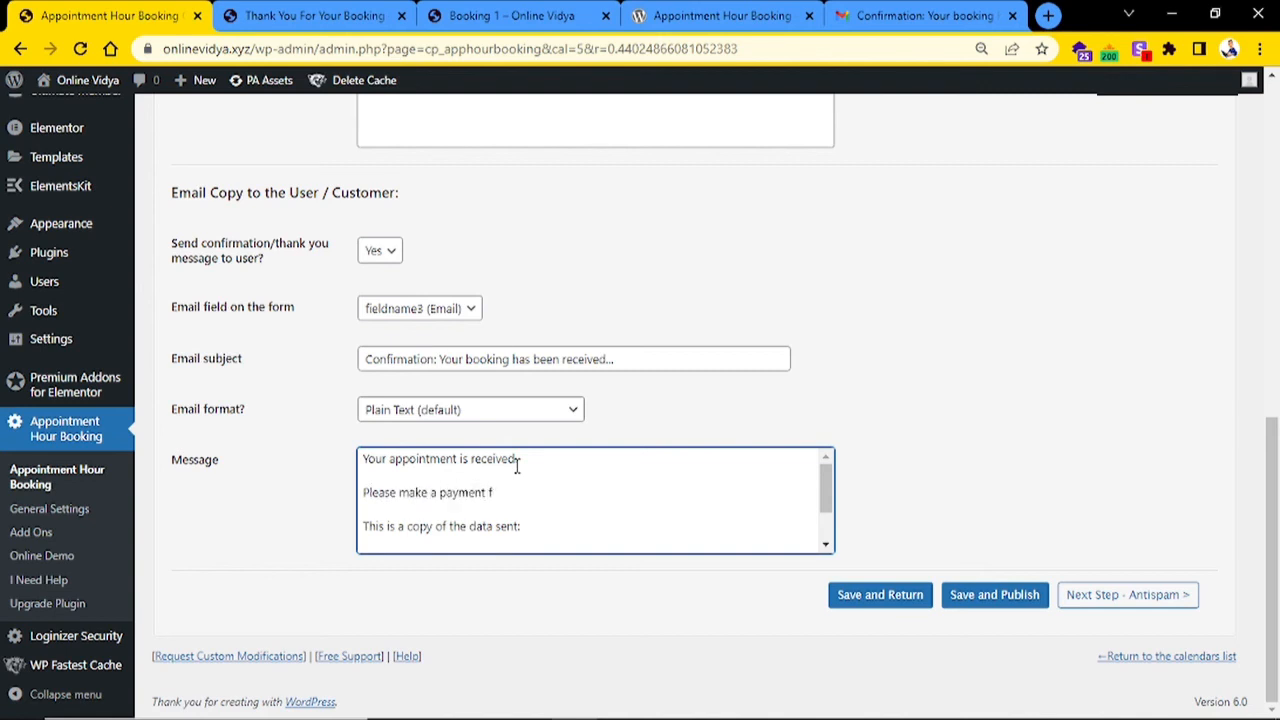
{"action": "key", "text": "BackSpace"}
{"action": "type", "text": "of rs.400/- in advance to confirm y"}
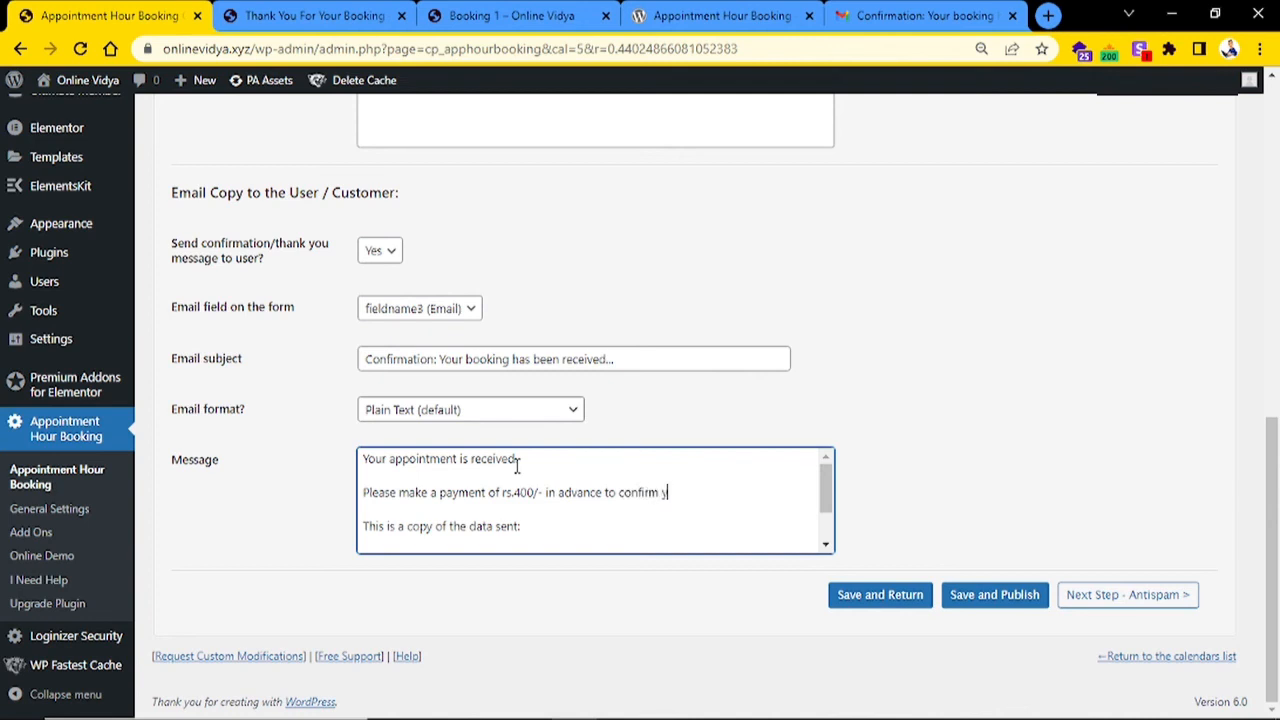
{"action": "type", "text": "our seat number."}
- Add "AstroTalk Community" on a new line below "Best Regards." in the customer message
{"action": "scroll", "coordinate": [622, 519], "scroll_direction": "down", "scroll_amount": 2}
{"action": "left_click", "coordinate": [494, 543]}
{"action": "key", "text": "Return"}
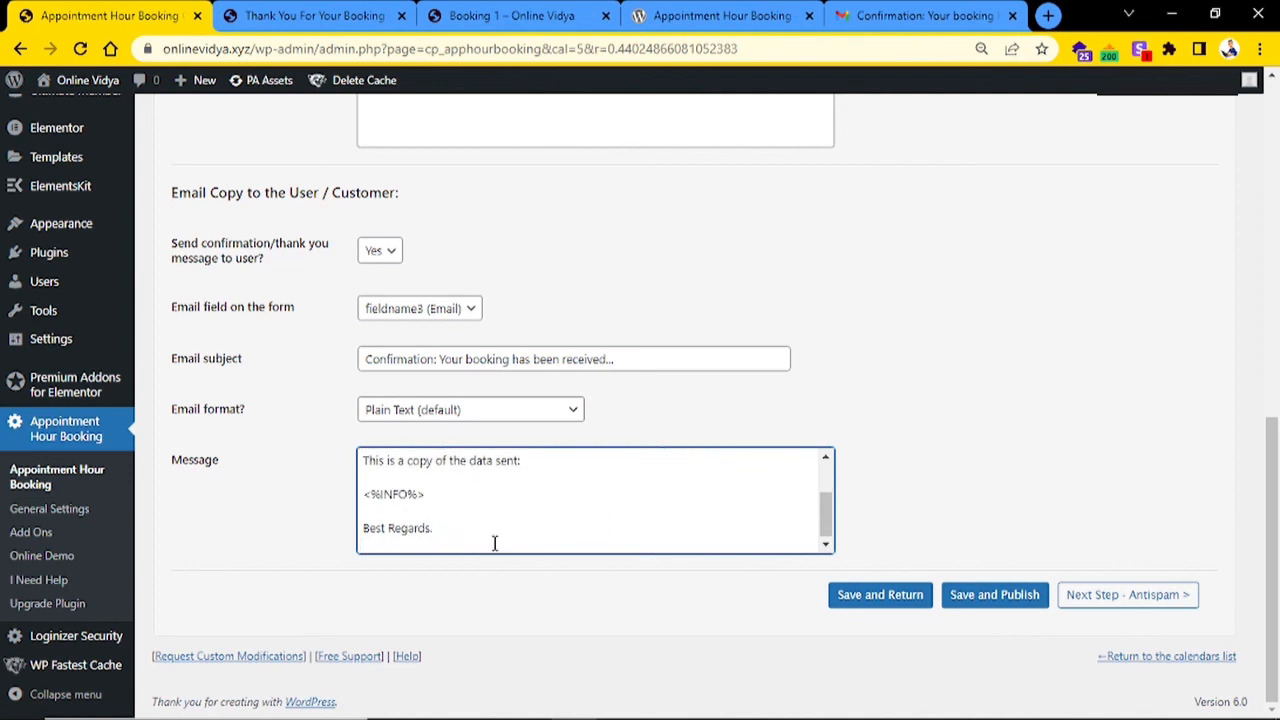
{"action": "type", "text": "AstroTalk Community"}
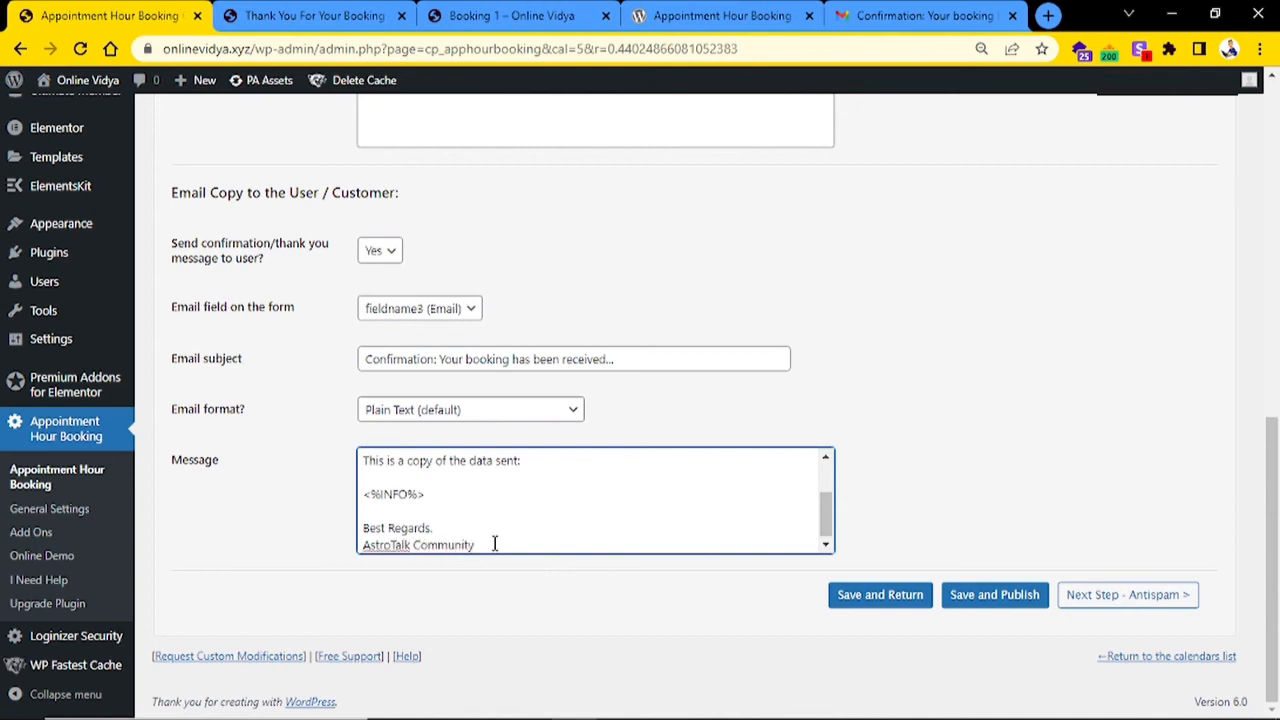
{"action": "left_click", "coordinate": [496, 575]}
{"action": "left_click", "coordinate": [483, 546]}
{"action": "left_click", "coordinate": [975, 444]}
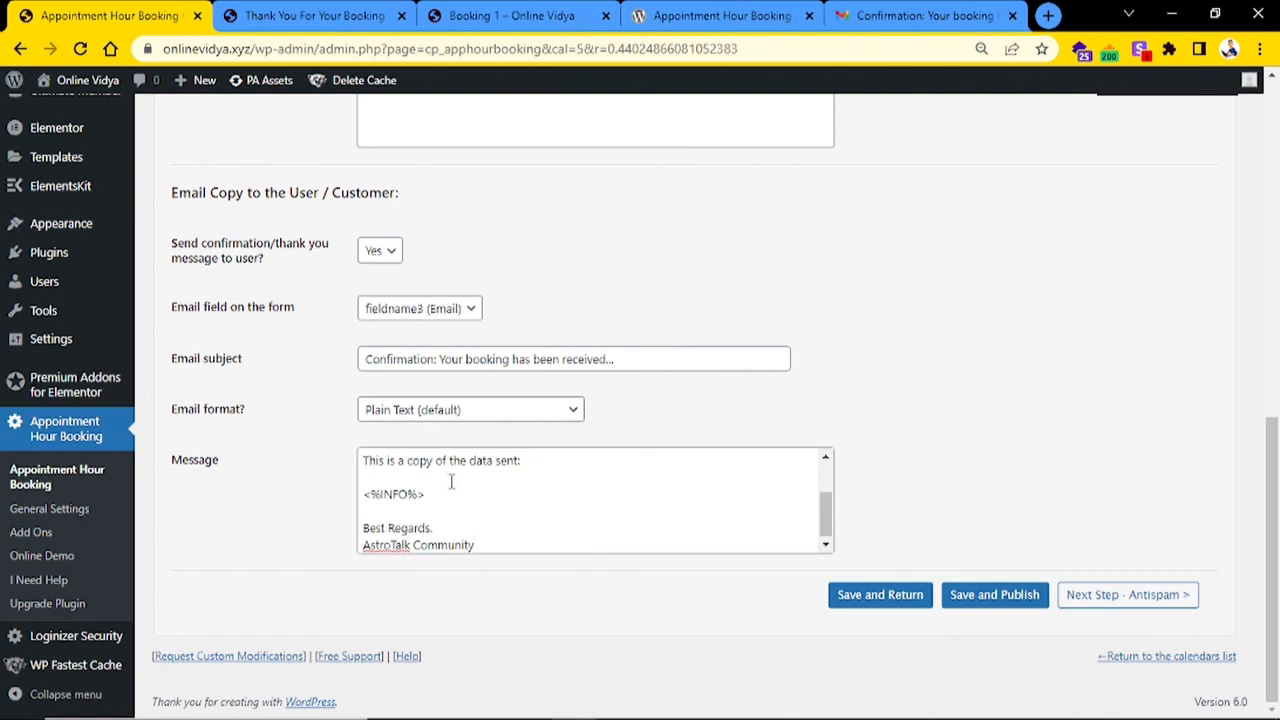
- Insert the placeholder "<Payment Link>" on a new line directly below the advance payment sentence in the customer message
{"action": "scroll", "coordinate": [449, 480], "scroll_direction": "up", "scroll_amount": 1}
{"action": "left_click", "coordinate": [767, 493]}
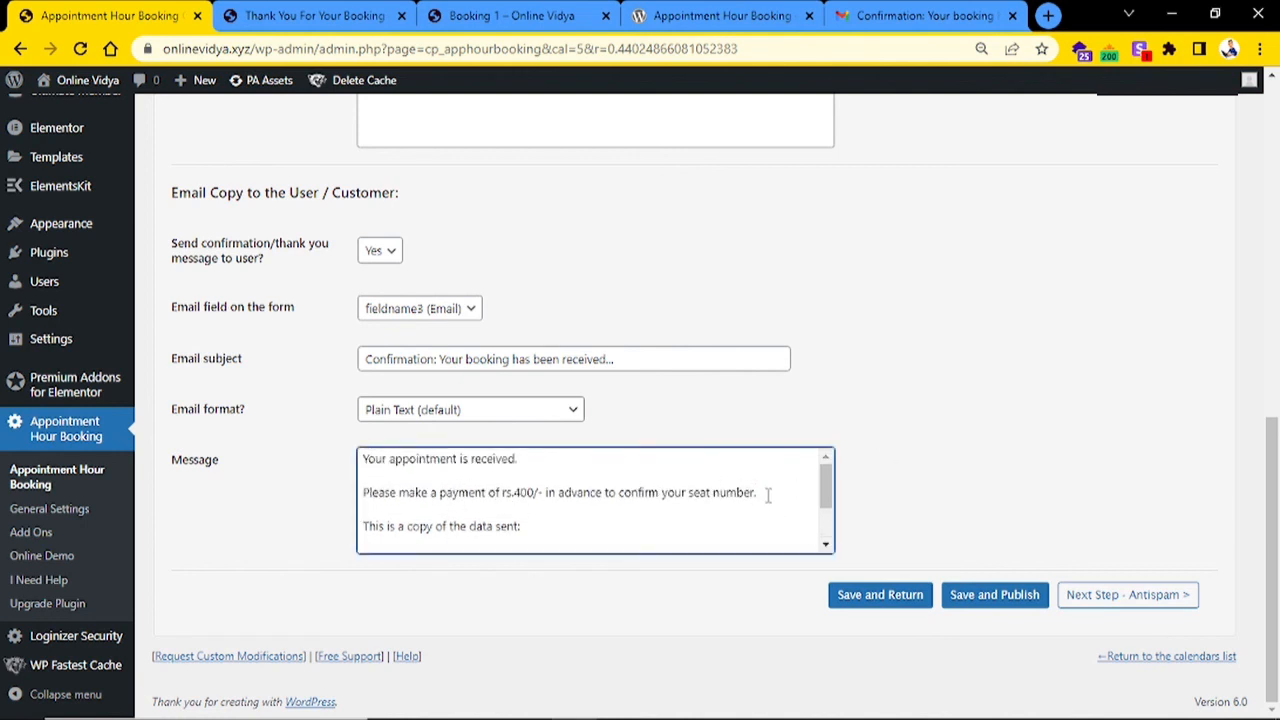
{"action": "key", "text": "Return"}
{"action": "type", "text": "<>"}
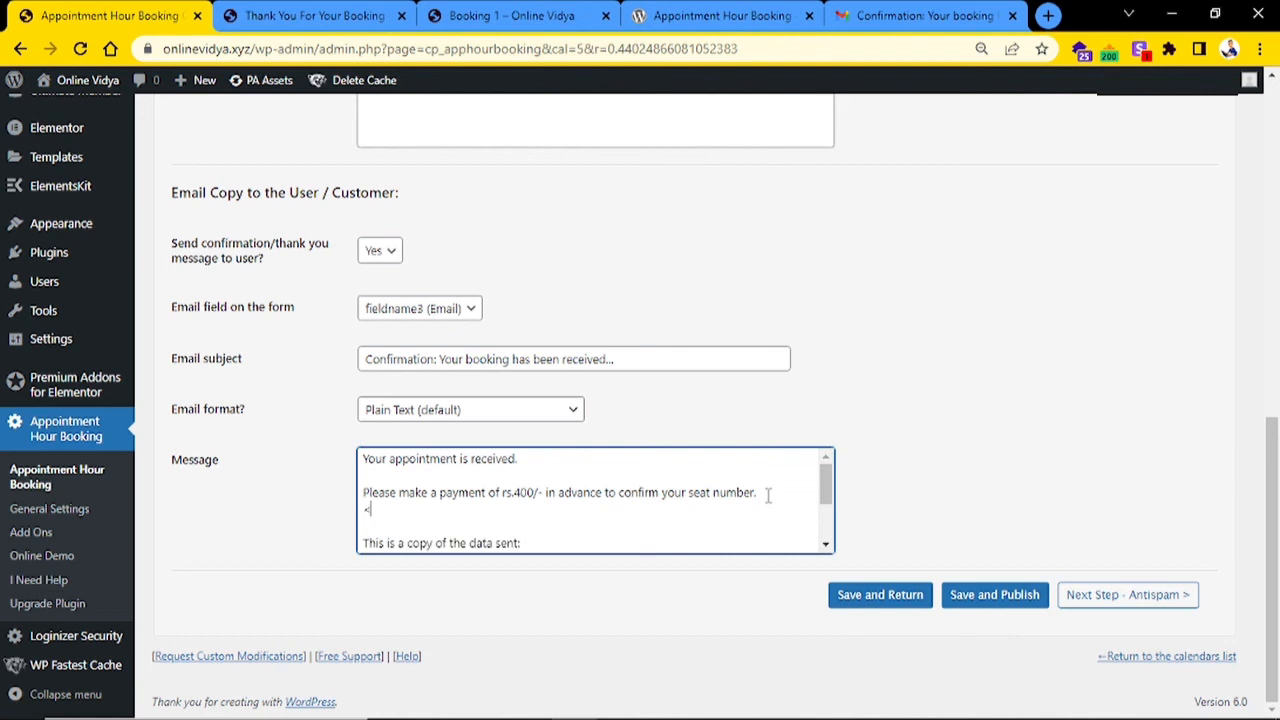
{"action": "type", "text": "Payment Link>"}
{"action": "left_click", "coordinate": [1074, 450]}
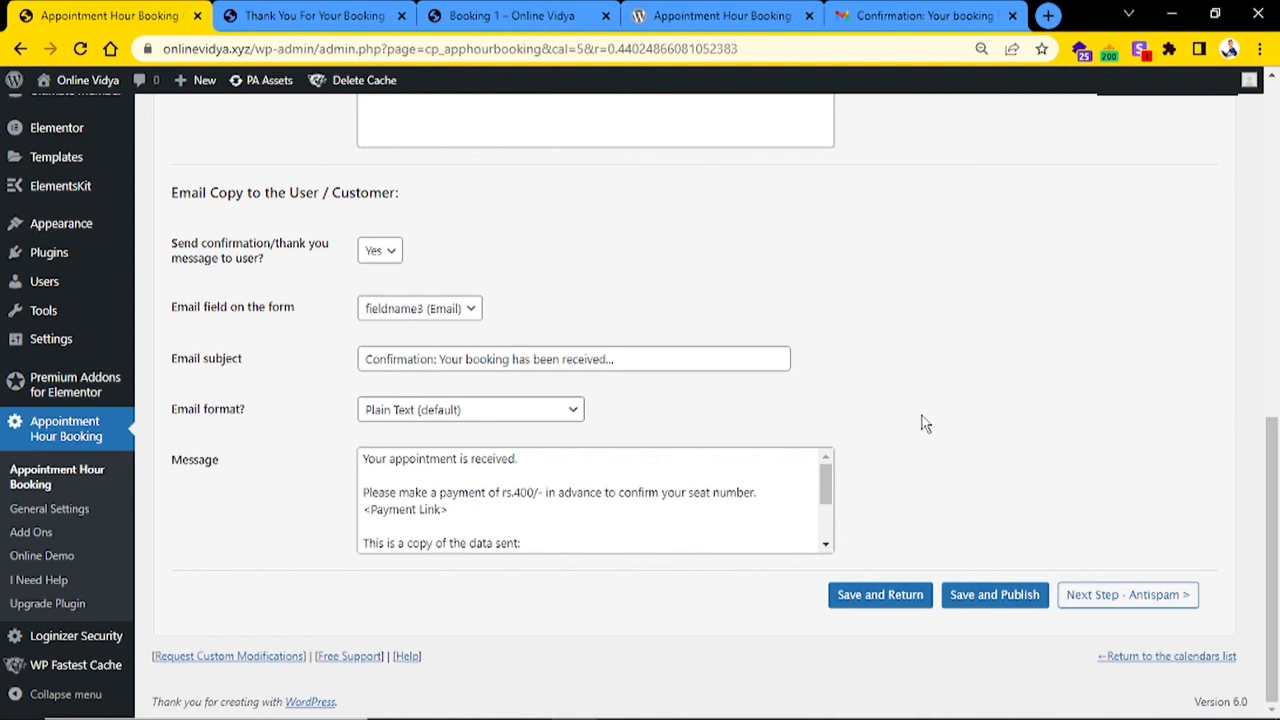
- Set captcha verification to No in the form's Antispam settings and continue to the Reports settings
{"action": "left_click", "coordinate": [1108, 600]}
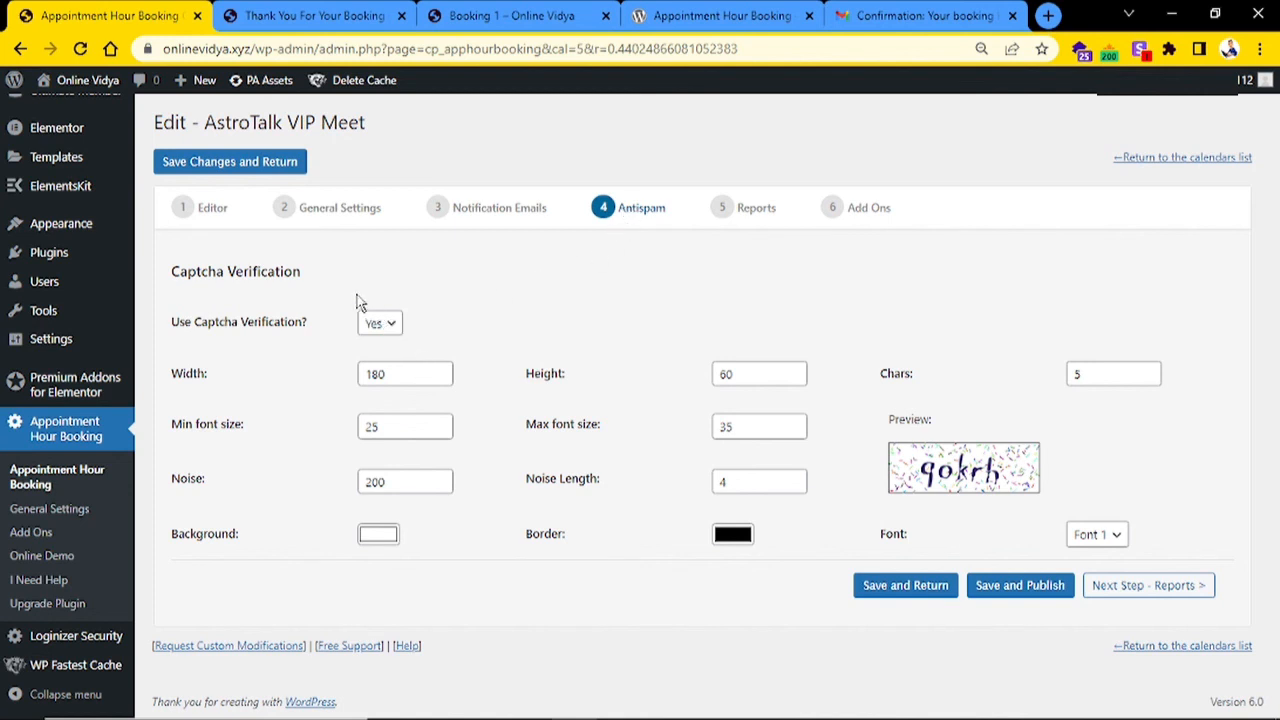
{"action": "left_click", "coordinate": [378, 322]}
{"action": "left_click", "coordinate": [396, 362]}
{"action": "left_click", "coordinate": [578, 317]}
{"action": "left_click", "coordinate": [1125, 592]}
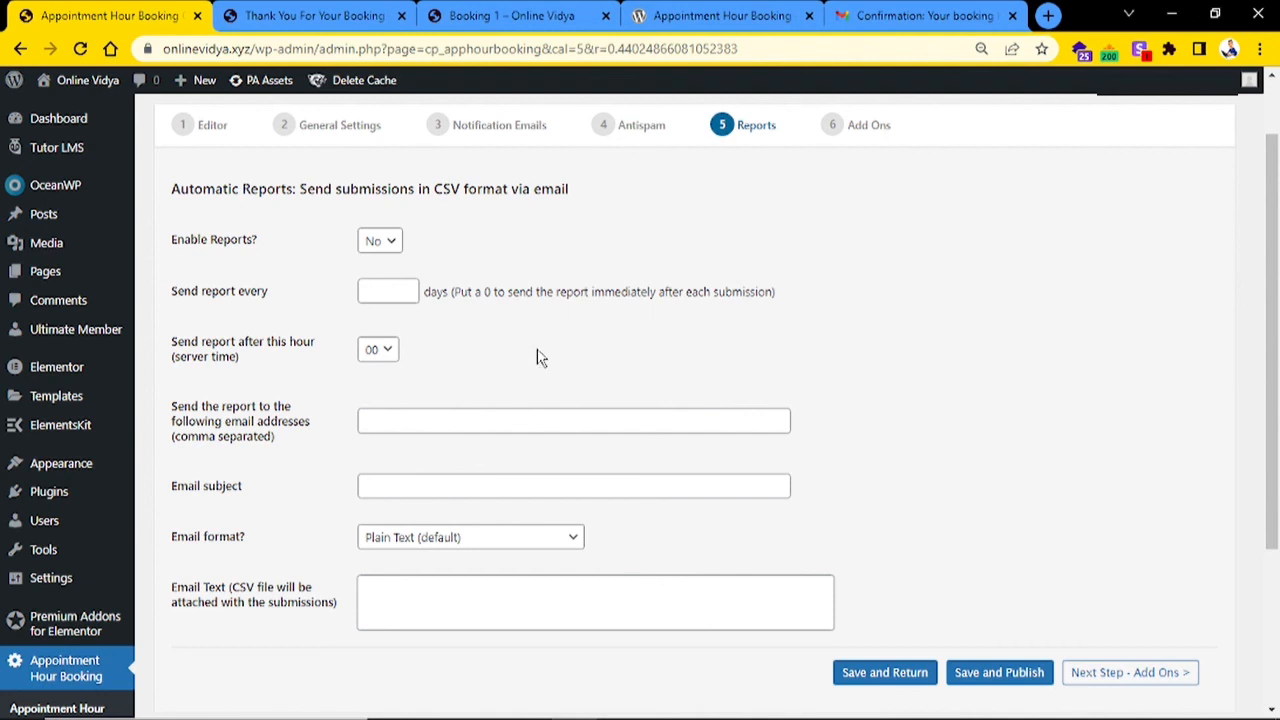
- Try enabling automatic reports, check the report recipient addresses field, and set reports back to No
{"action": "left_click", "coordinate": [386, 249]}
{"action": "left_click", "coordinate": [375, 280]}
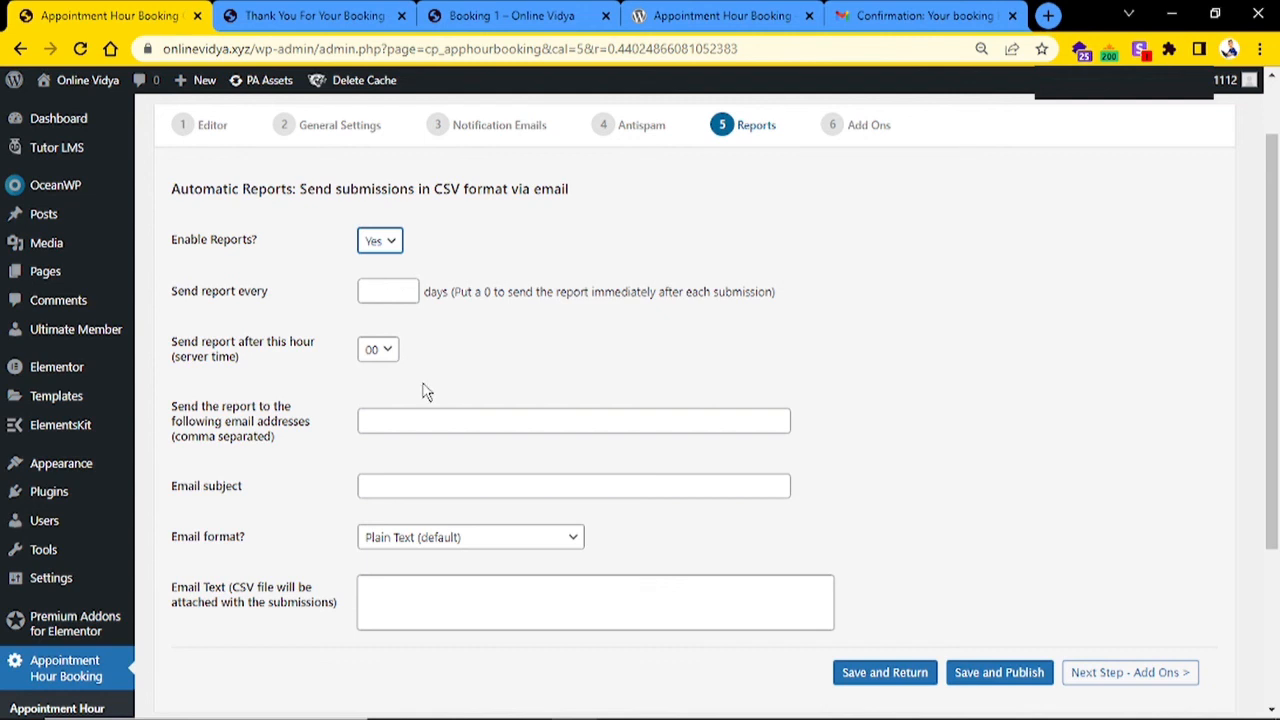
{"action": "left_click", "coordinate": [431, 423]}
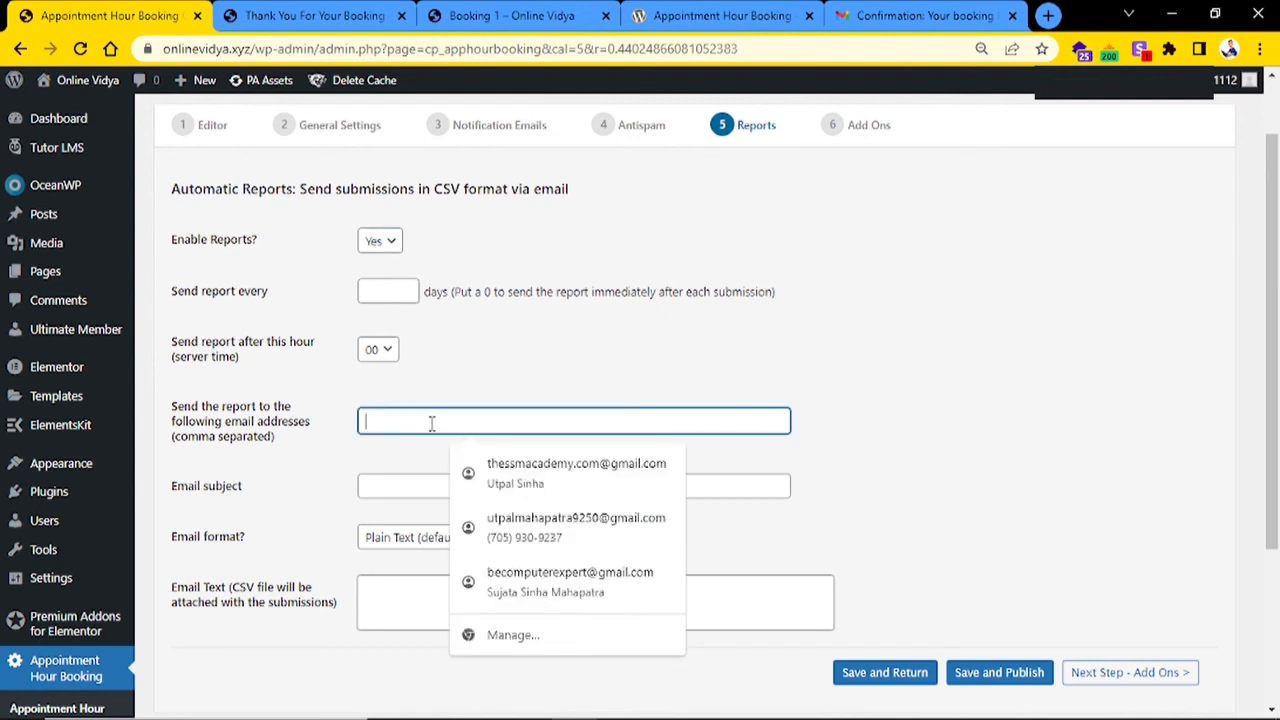
{"action": "left_click", "coordinate": [833, 417]}
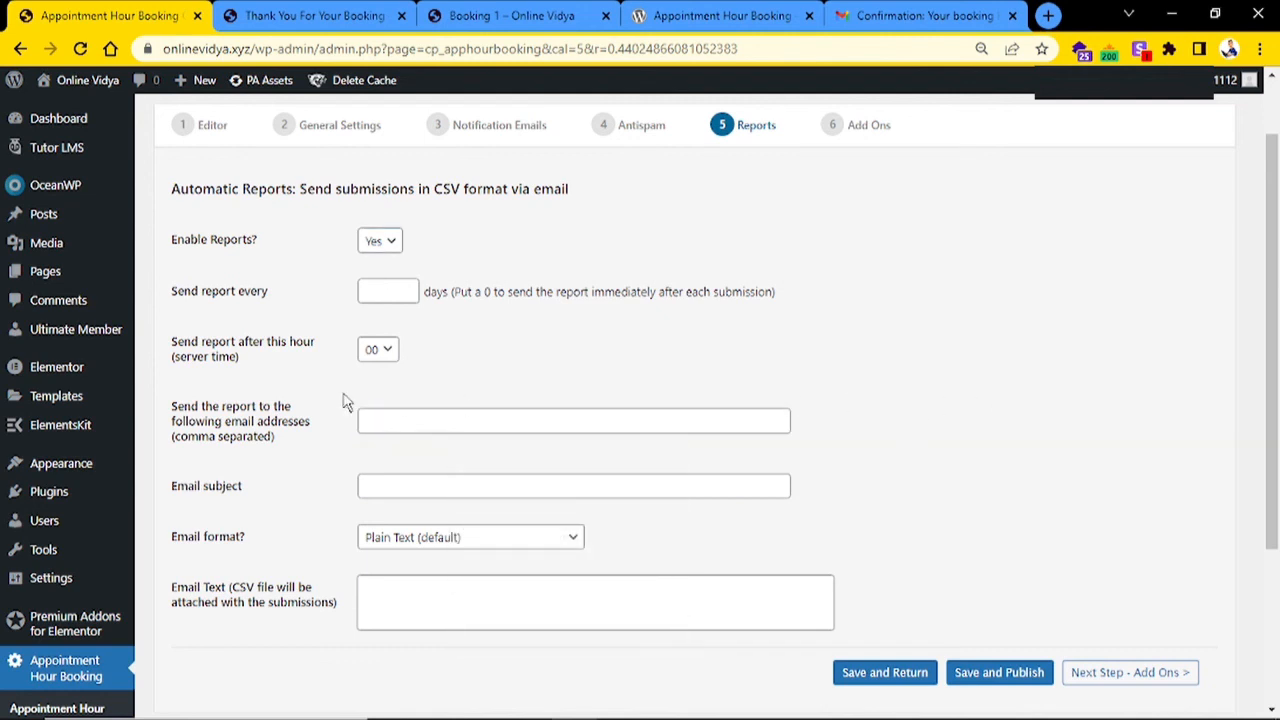
{"action": "triple_click", "coordinate": [245, 421]}
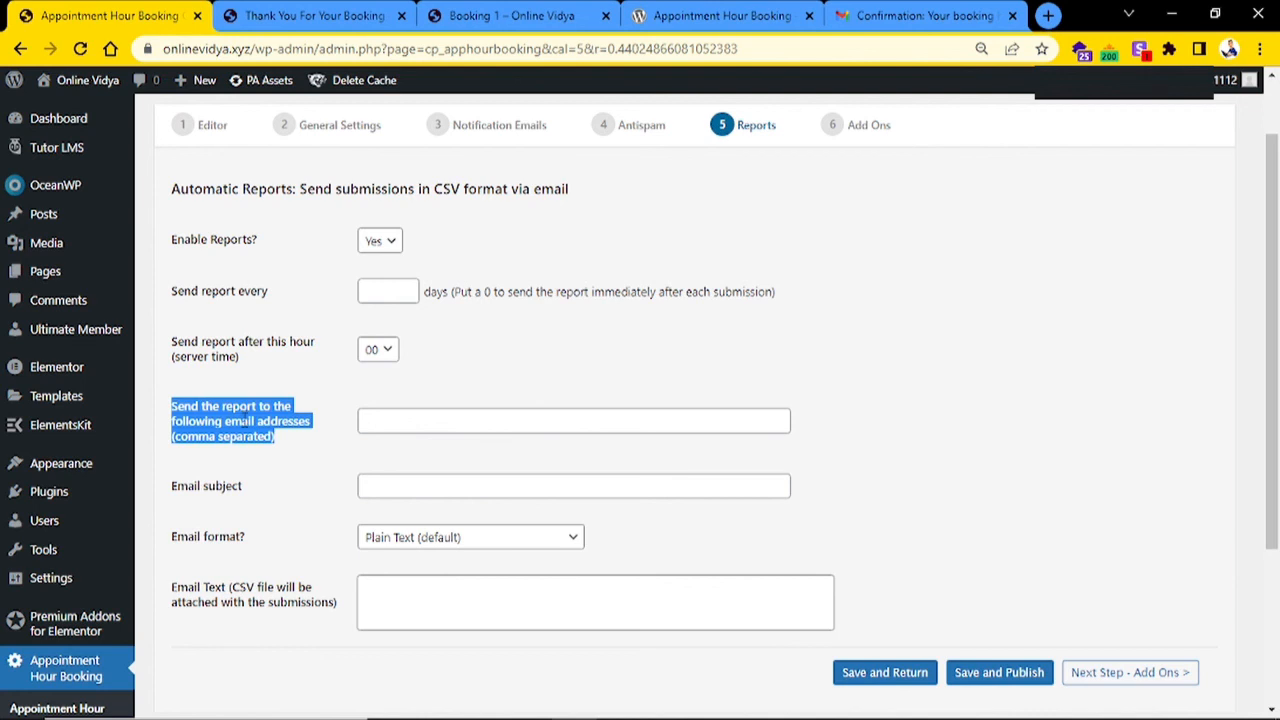
{"action": "left_click", "coordinate": [257, 436]}
{"action": "triple_click", "coordinate": [265, 436]}
{"action": "left_click", "coordinate": [273, 438]}
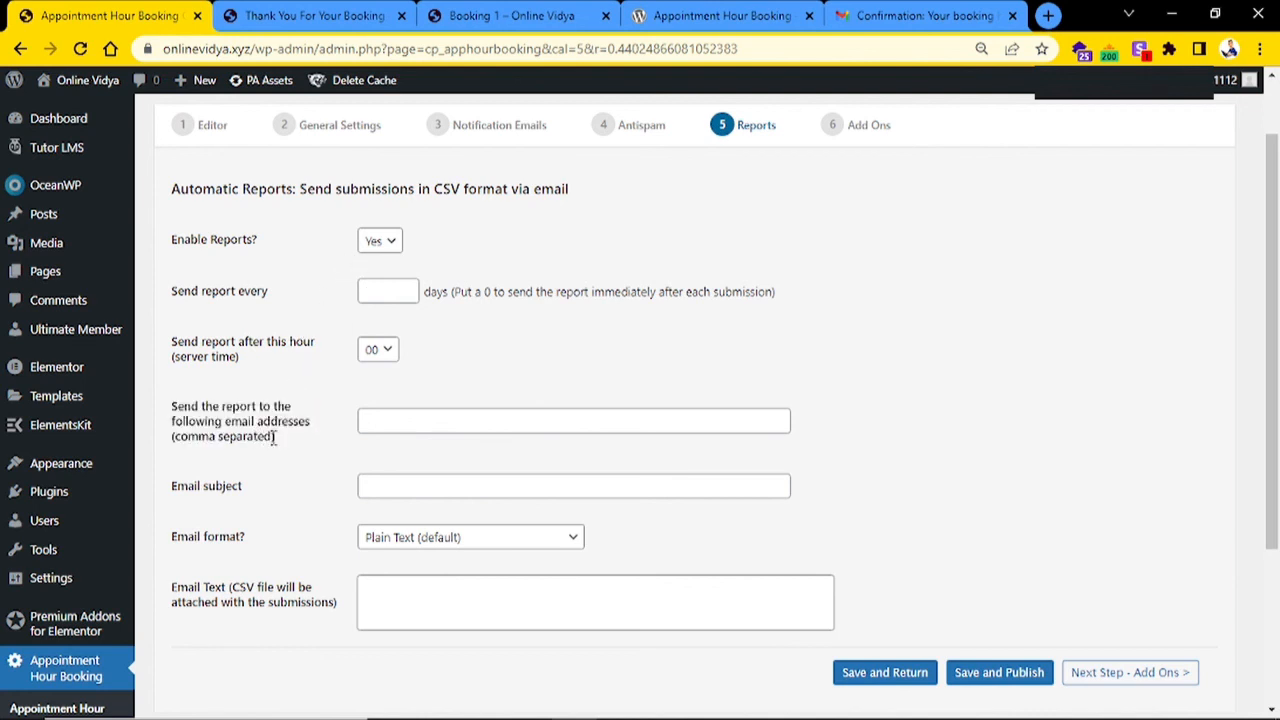
{"action": "left_click", "coordinate": [395, 248]}
{"action": "left_click", "coordinate": [392, 262]}
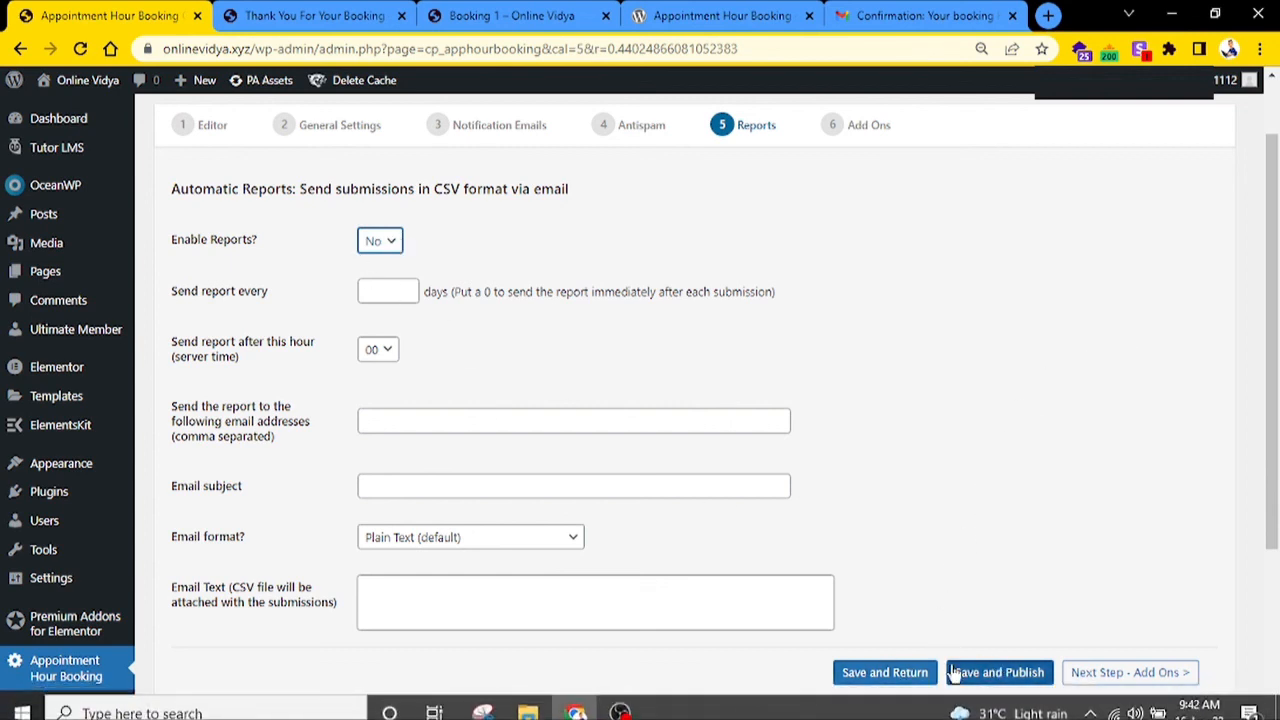
- Save the form settings, return to the calendars list, and copy the shortcode of the AstroTalk VIP Meet form
{"action": "left_click", "coordinate": [906, 672]}
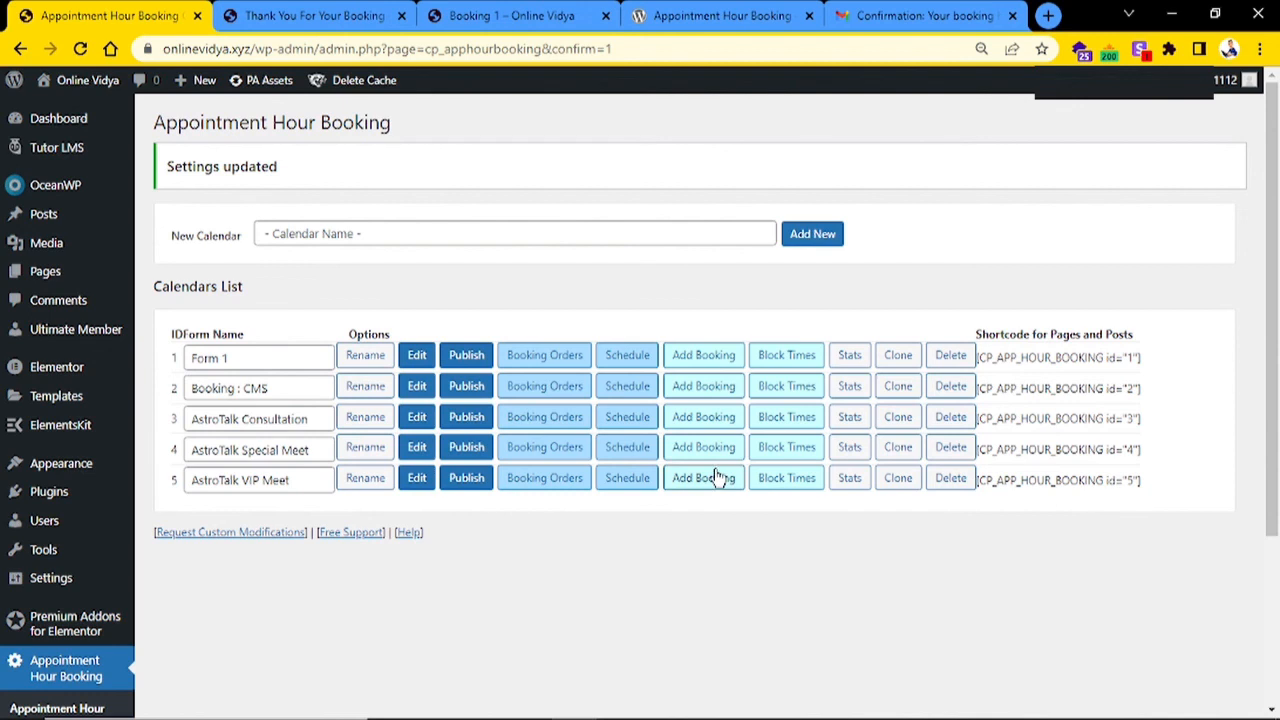
{"action": "triple_click", "coordinate": [1038, 481]}
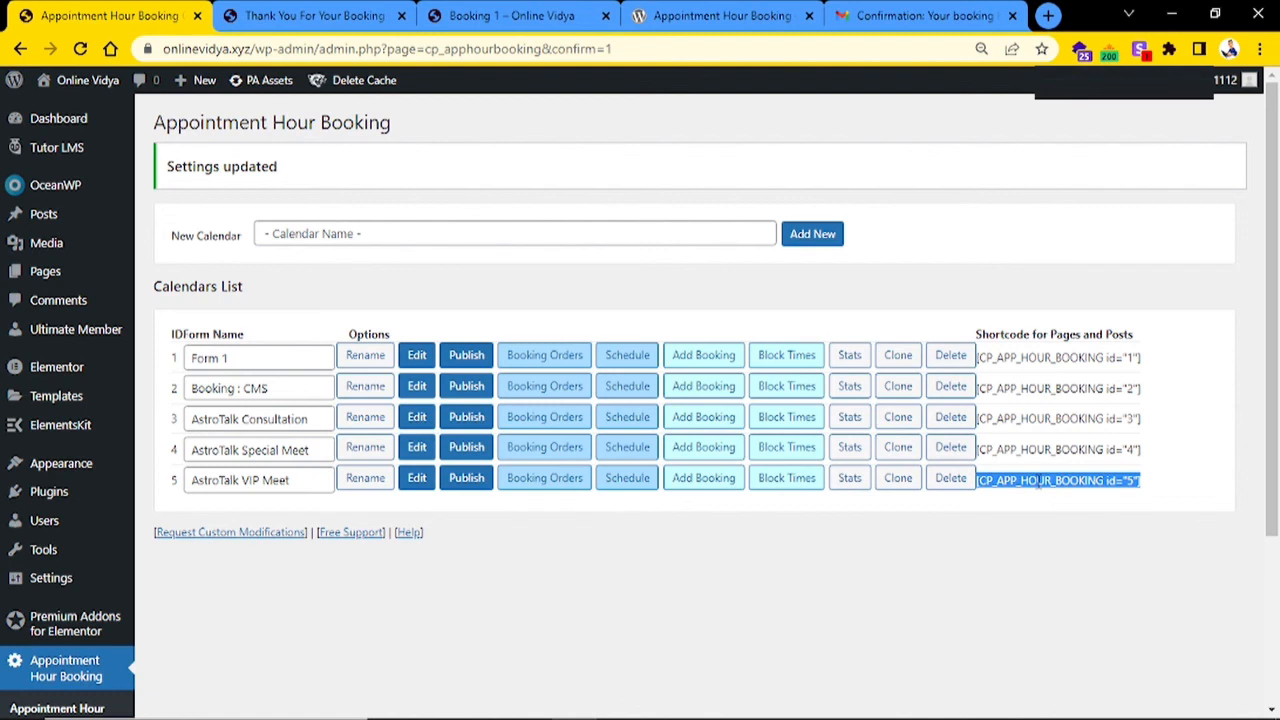
{"action": "right_click", "coordinate": [1040, 481]}
{"action": "left_click", "coordinate": [1050, 498]}
- Create a new WordPress page titled "AstroTalk VIP Meet"
{"action": "mouse_move", "coordinate": [60, 276]}
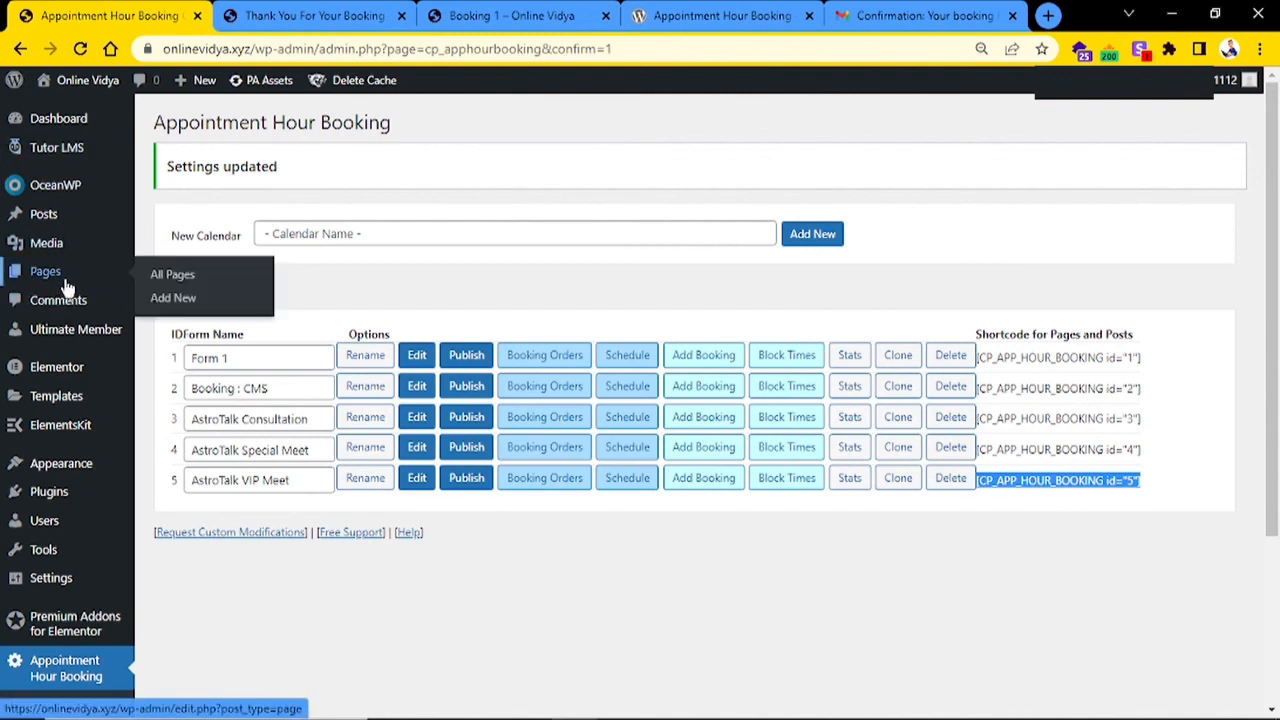
{"action": "left_click", "coordinate": [173, 298]}
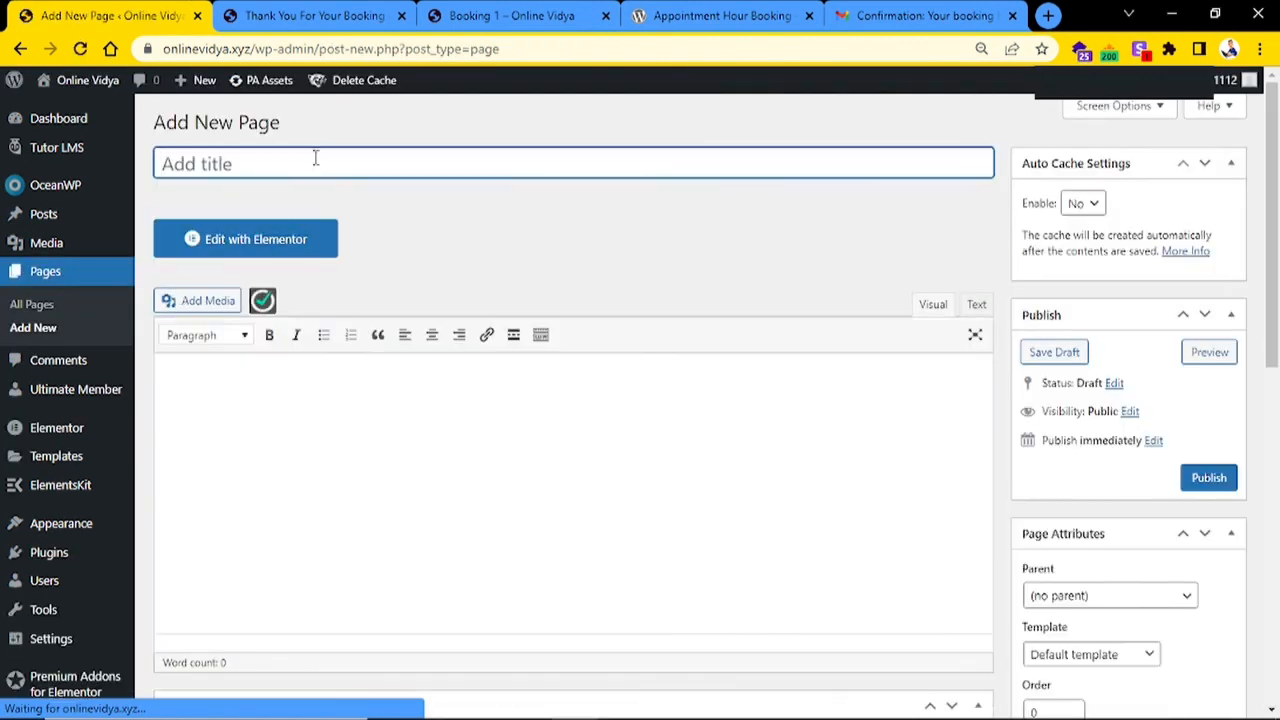
{"action": "type", "text": "Astr"}
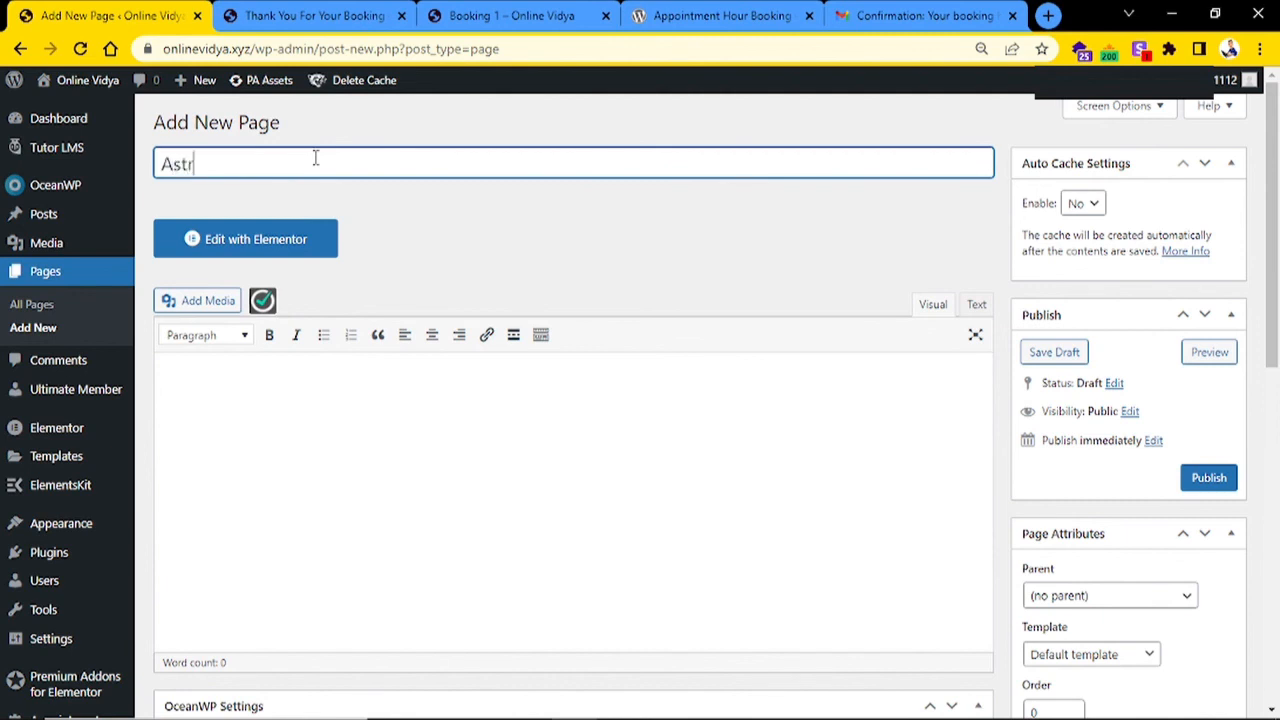
{"action": "type", "text": "oTalk VIP M"}
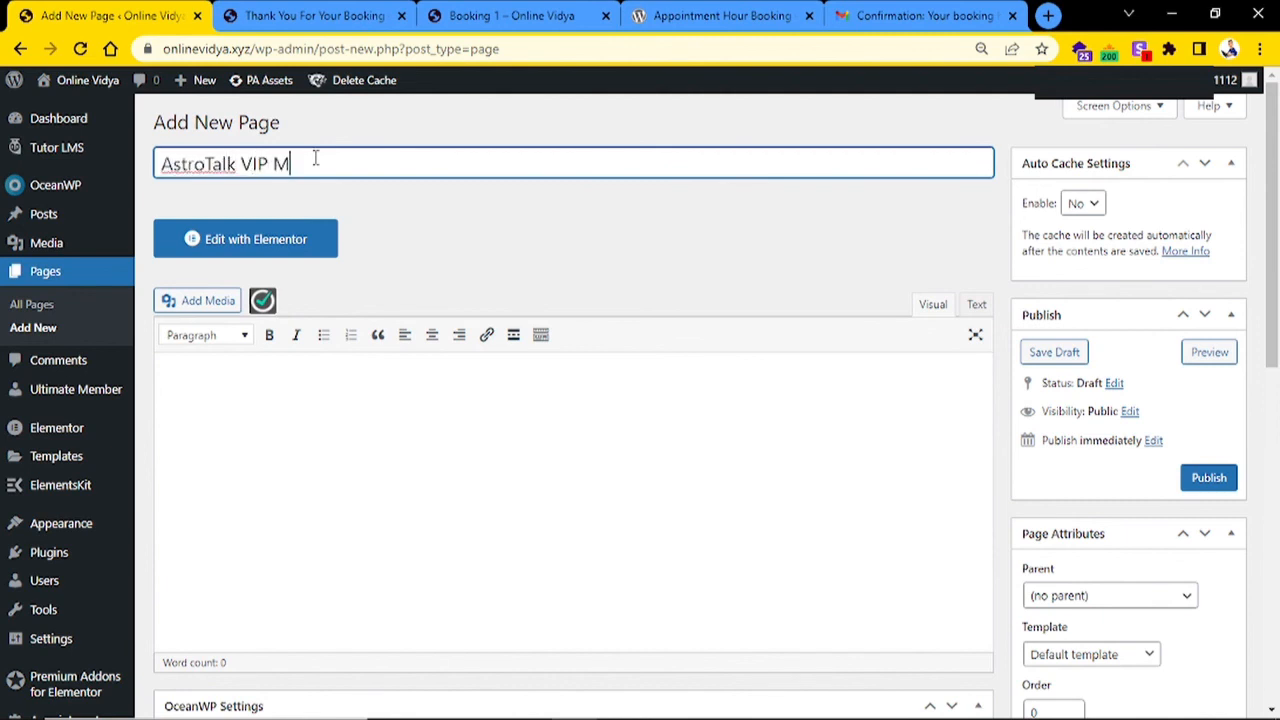
{"action": "type", "text": "eet"}
- Paste the copied booking form shortcode into the page body and publish the page
{"action": "left_click", "coordinate": [317, 392]}
{"action": "key", "text": "ctrl+v"}
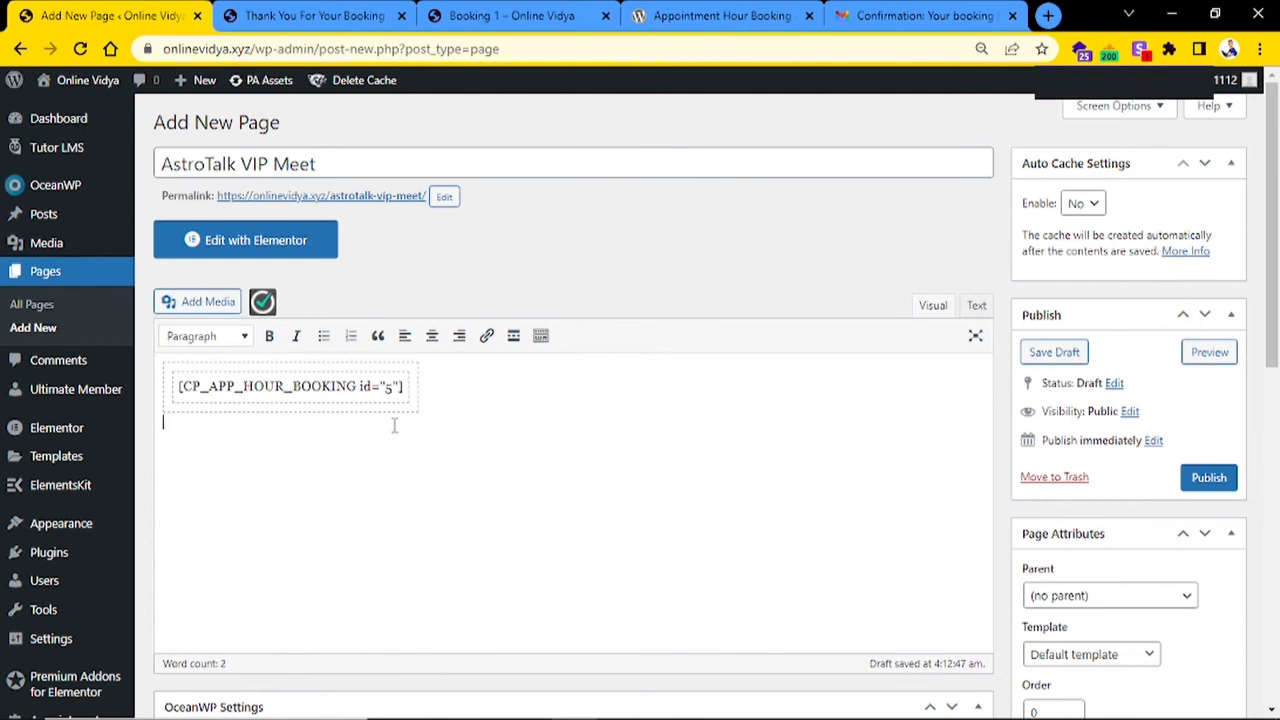
{"action": "left_click", "coordinate": [1212, 480]}
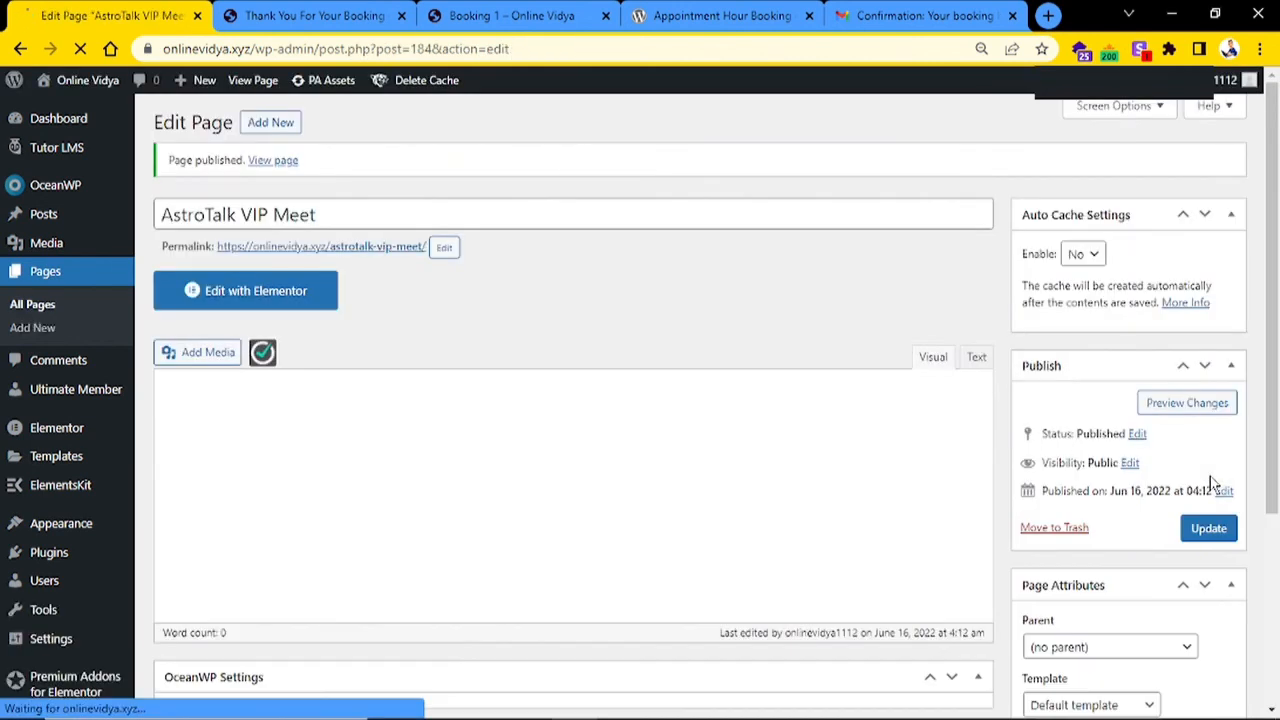
- Open the published AstroTalk VIP Meet page from its permalink in a new tab
{"action": "right_click", "coordinate": [331, 249]}
{"action": "left_click", "coordinate": [381, 264]}
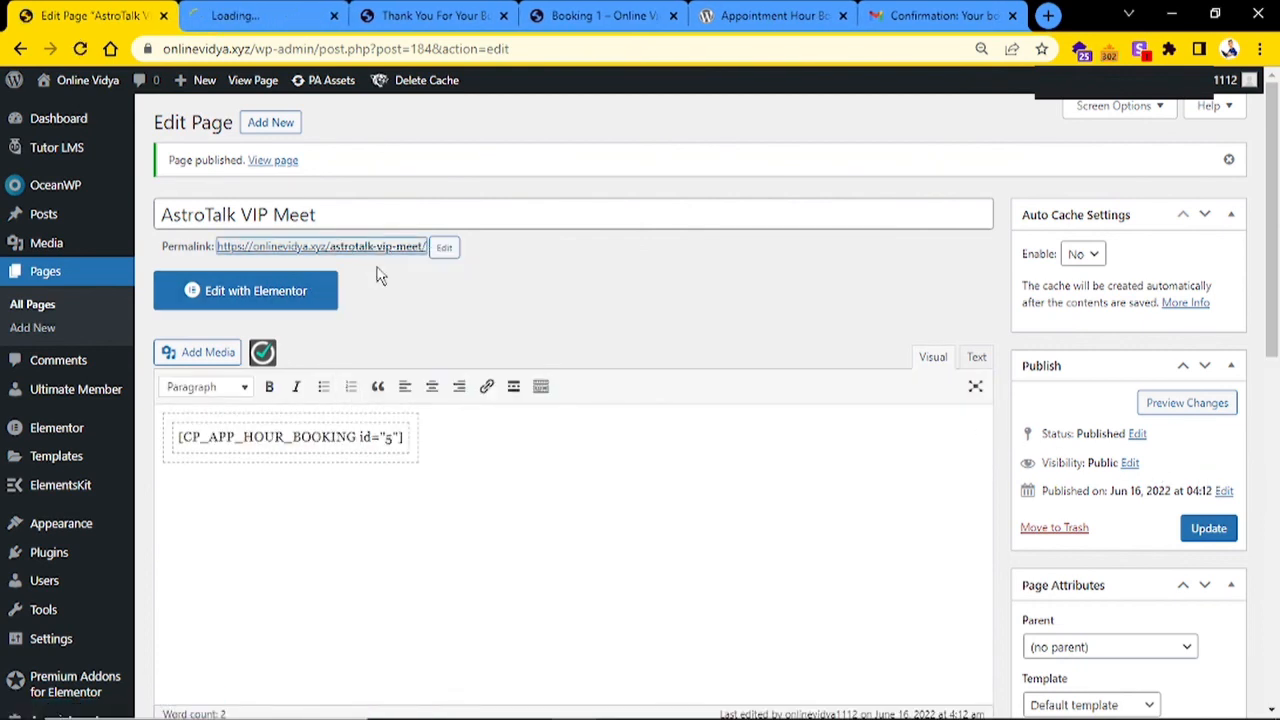
- Examine the published AstroTalk VIP Meet page, checking its title, description, form fields, calendar, time slots and payment note
{"action": "left_click", "coordinate": [220, 10]}
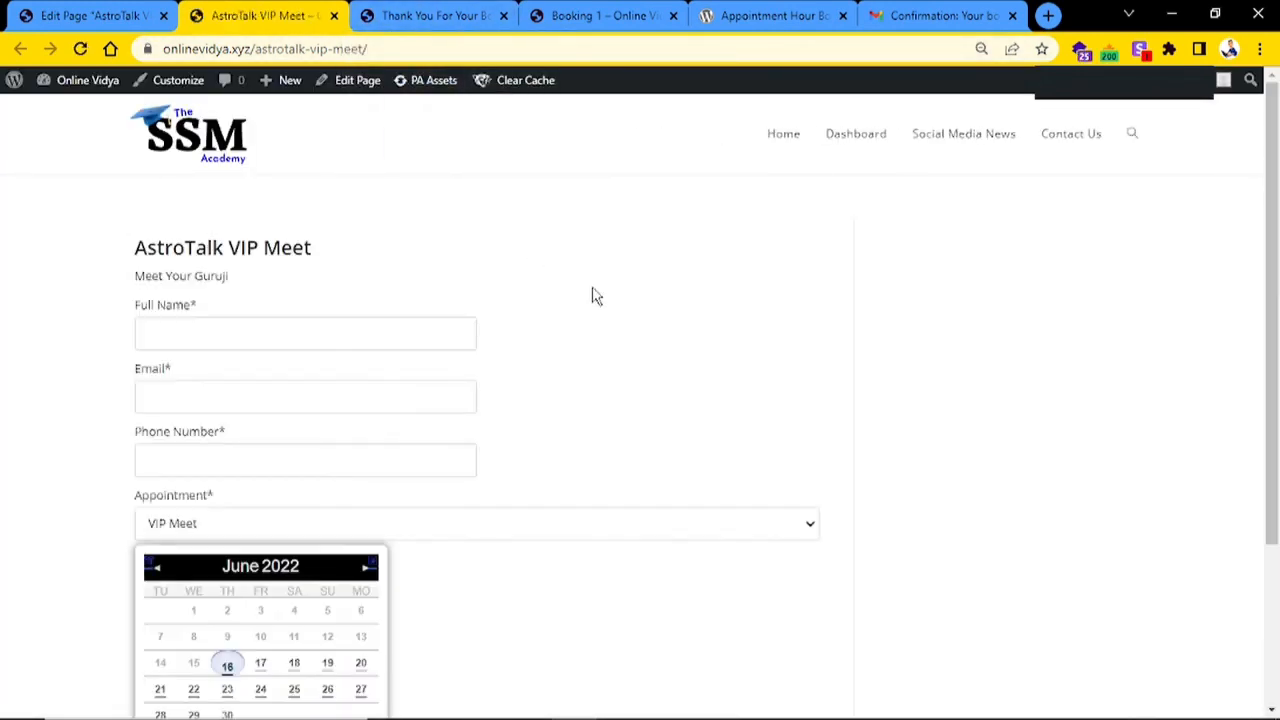
{"action": "triple_click", "coordinate": [220, 254]}
{"action": "triple_click", "coordinate": [222, 275]}
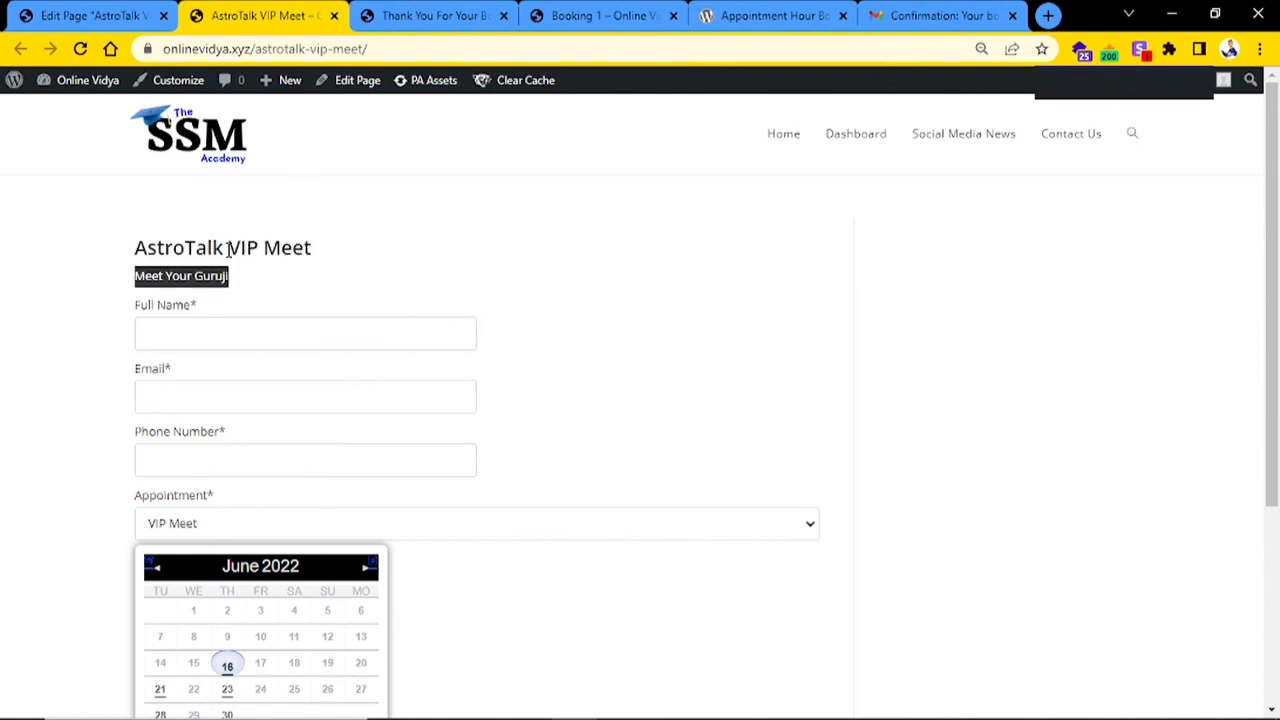
{"action": "triple_click", "coordinate": [228, 250]}
{"action": "double_click", "coordinate": [212, 277]}
{"action": "scroll", "coordinate": [277, 297], "scroll_direction": "down", "scroll_amount": 1}
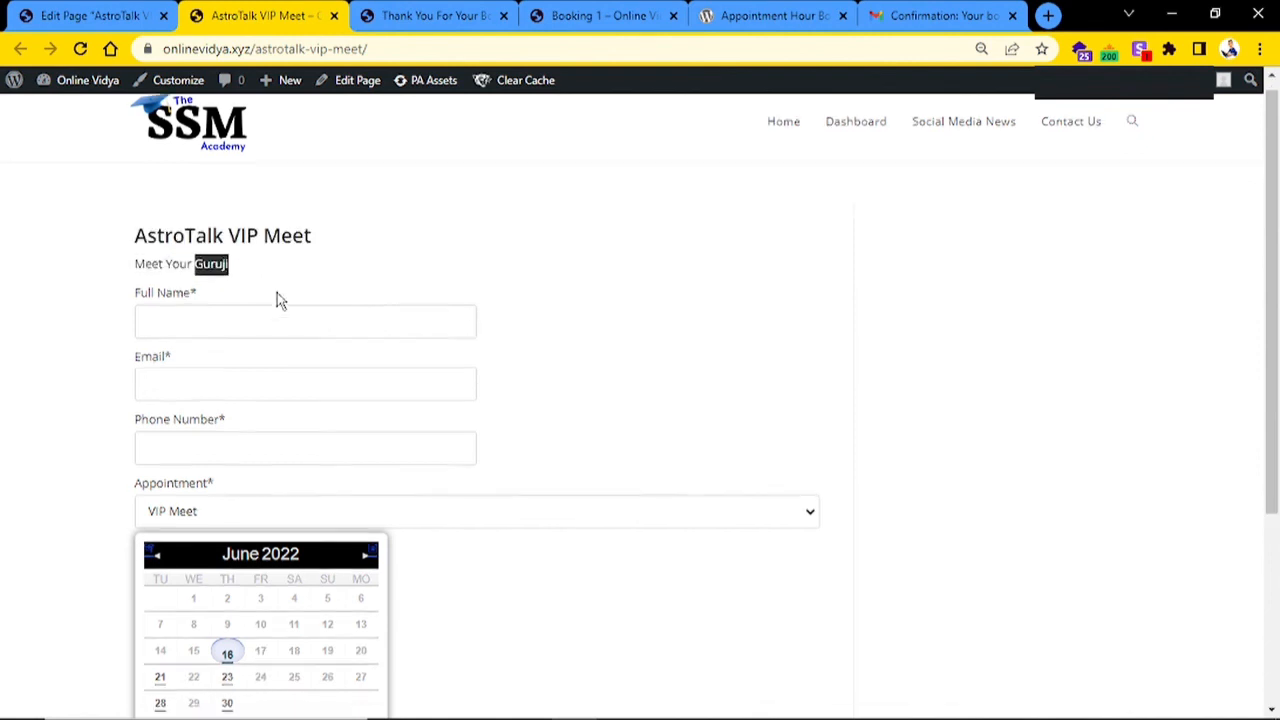
{"action": "left_click", "coordinate": [247, 432]}
{"action": "left_click", "coordinate": [43, 420]}
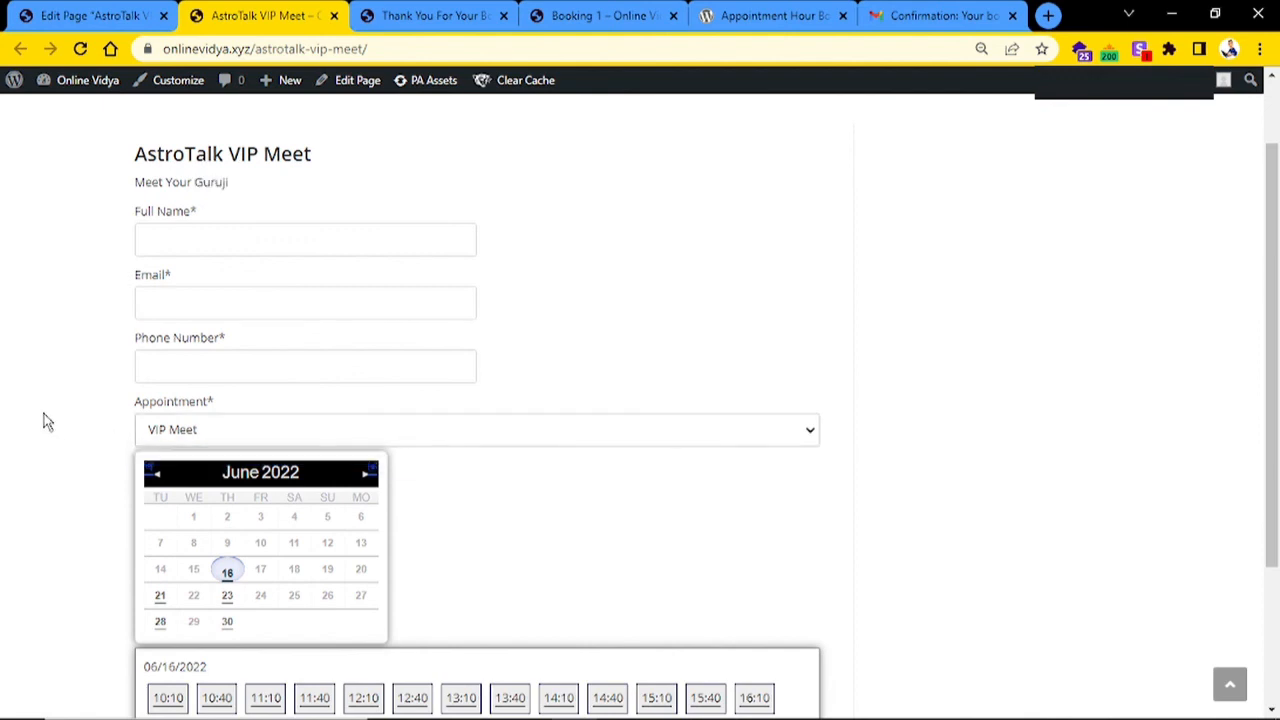
{"action": "scroll", "coordinate": [126, 391], "scroll_direction": "down", "scroll_amount": 2}
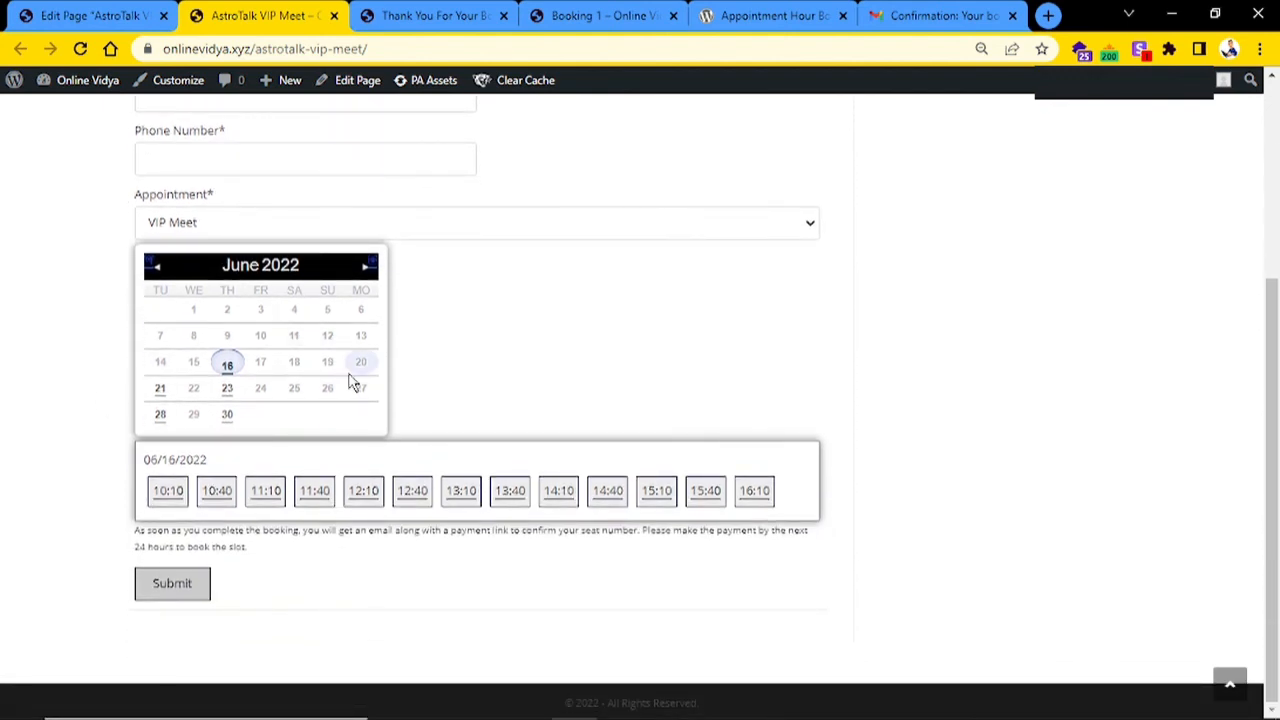
{"action": "triple_click", "coordinate": [163, 548]}
{"action": "left_click", "coordinate": [535, 567]}
- Test the booking calendar by viewing the June 23 and June 30, 2022 slots, selecting 09:40 on June 30 and cancelling that selection
{"action": "left_click", "coordinate": [228, 390]}
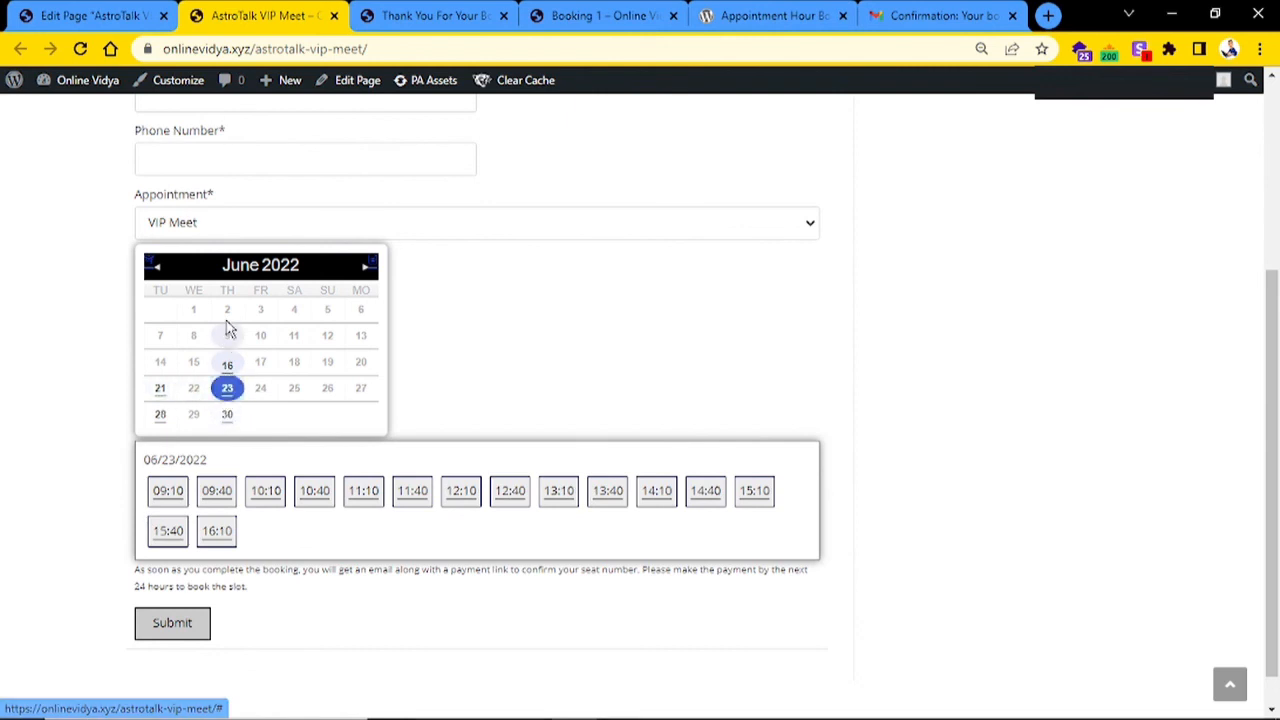
{"action": "left_click", "coordinate": [229, 416]}
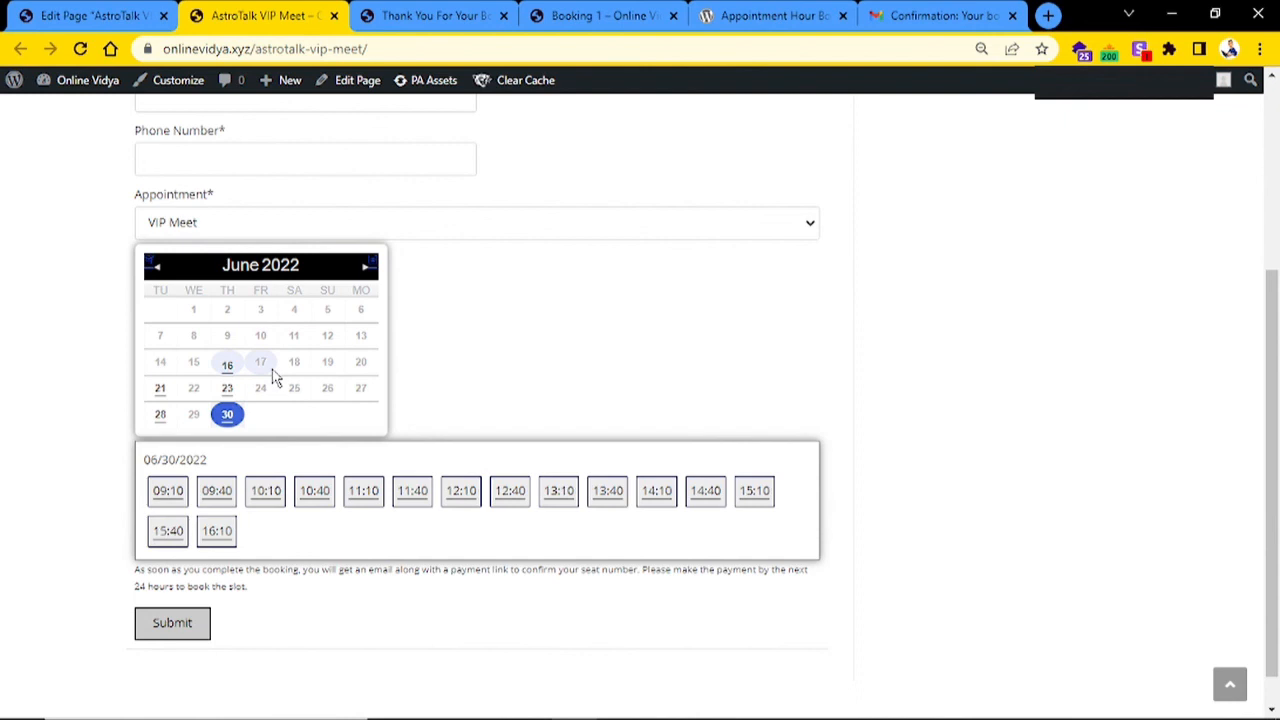
{"action": "left_click", "coordinate": [210, 494]}
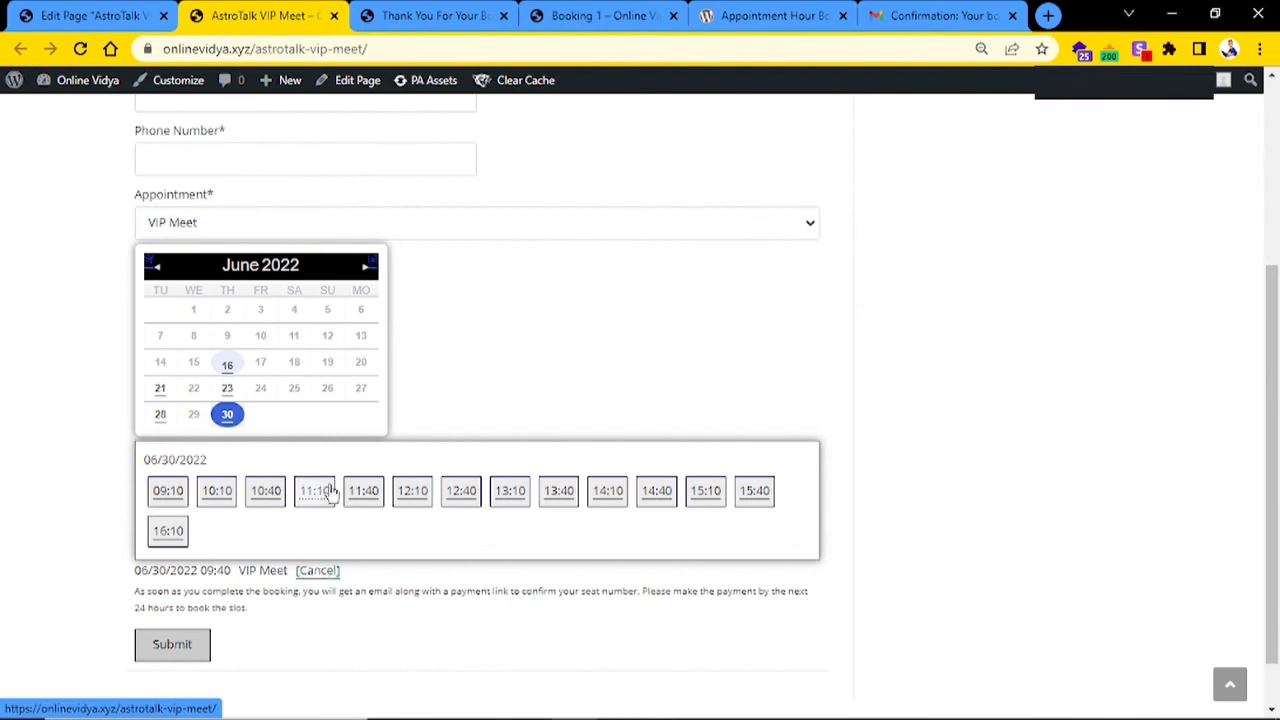
{"action": "triple_click", "coordinate": [207, 570]}
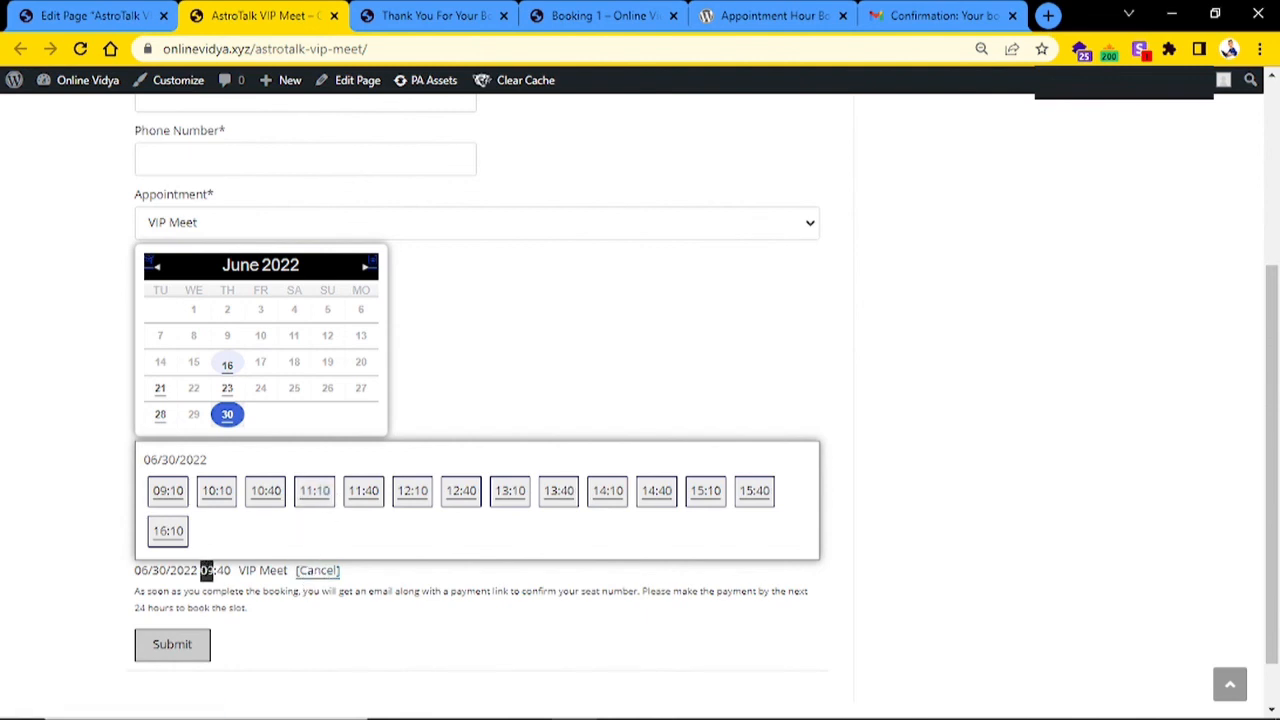
{"action": "left_click", "coordinate": [312, 570]}
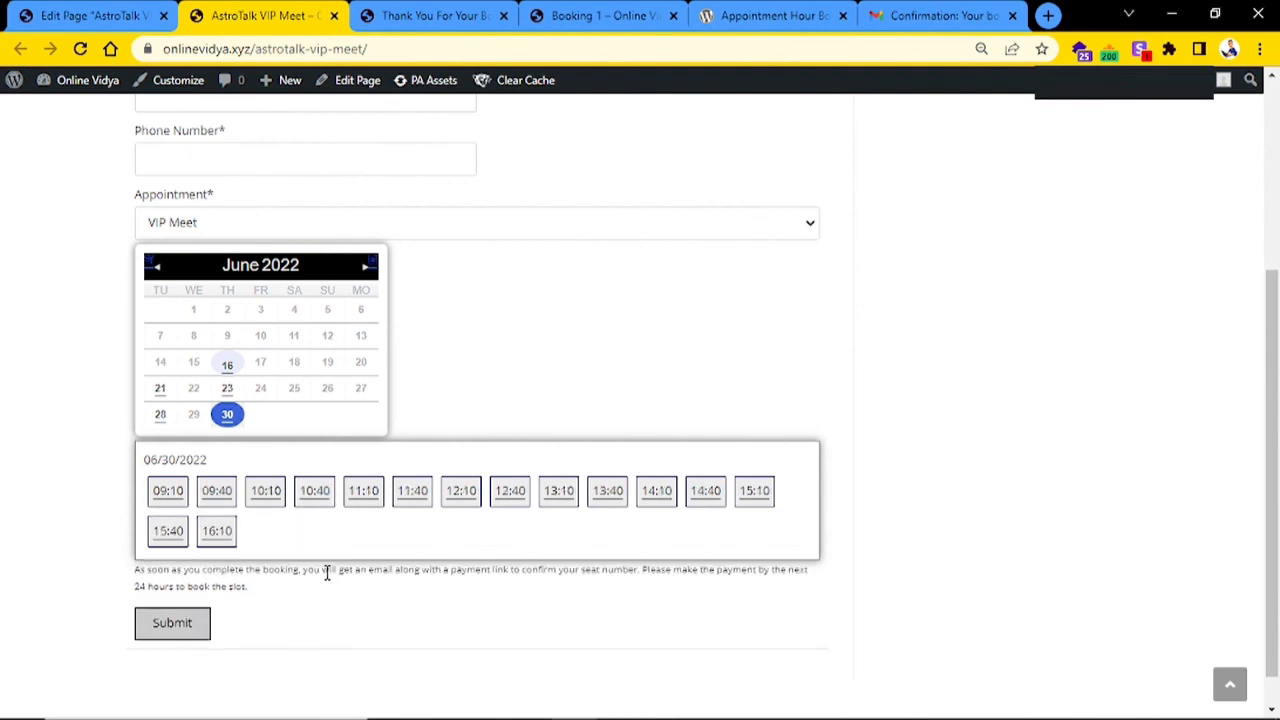